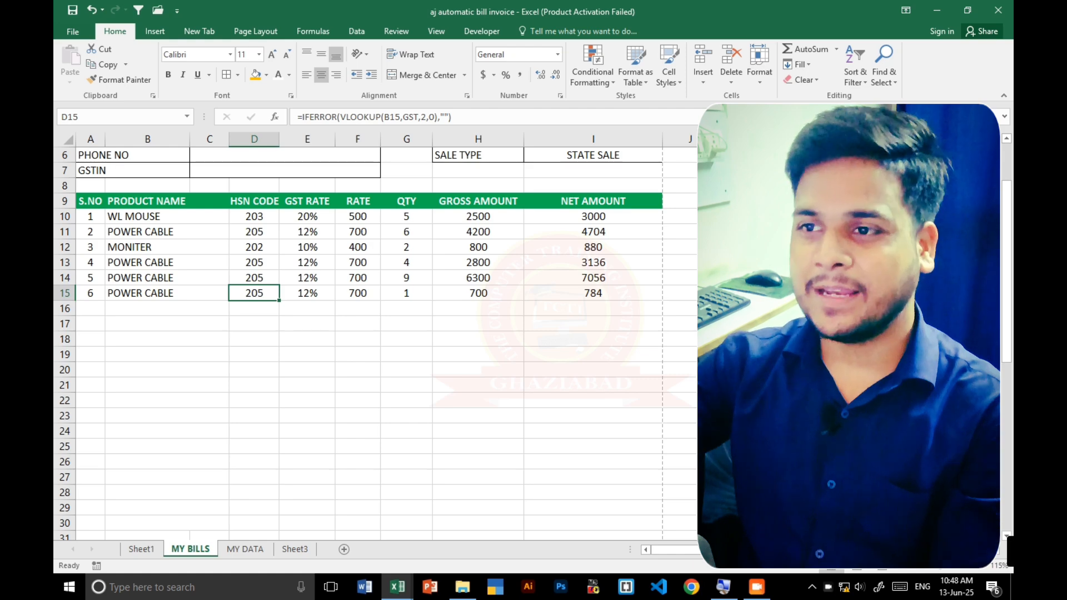
- Add an outside border around the whole item table, from the header in row 9 to row 30 across columns A to I
scroll(513, 340, "down", 2)
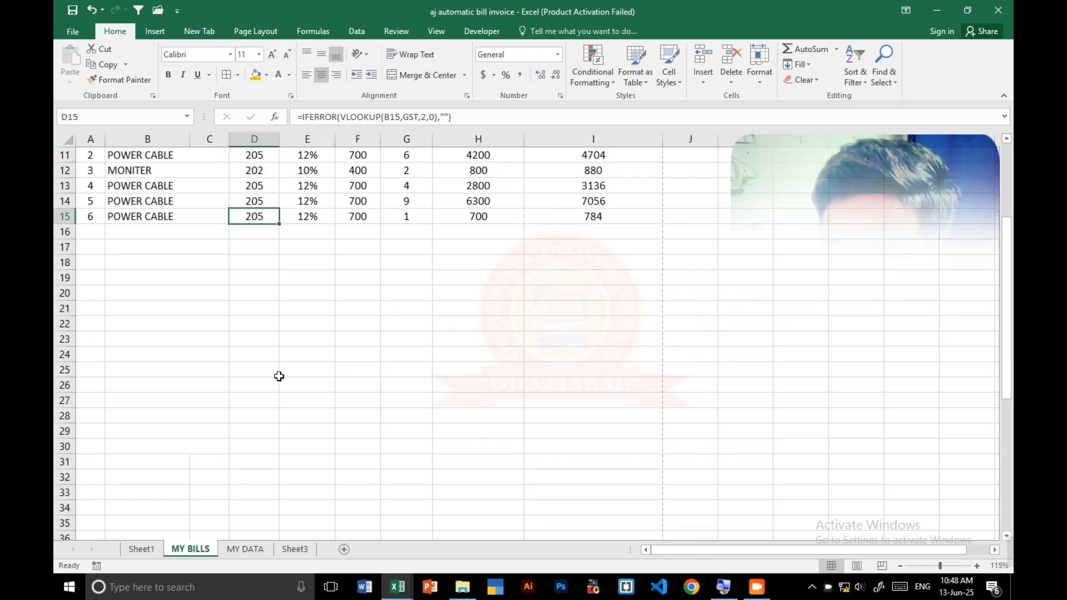
scroll(133, 422, "down", 2)
left_click(139, 370)
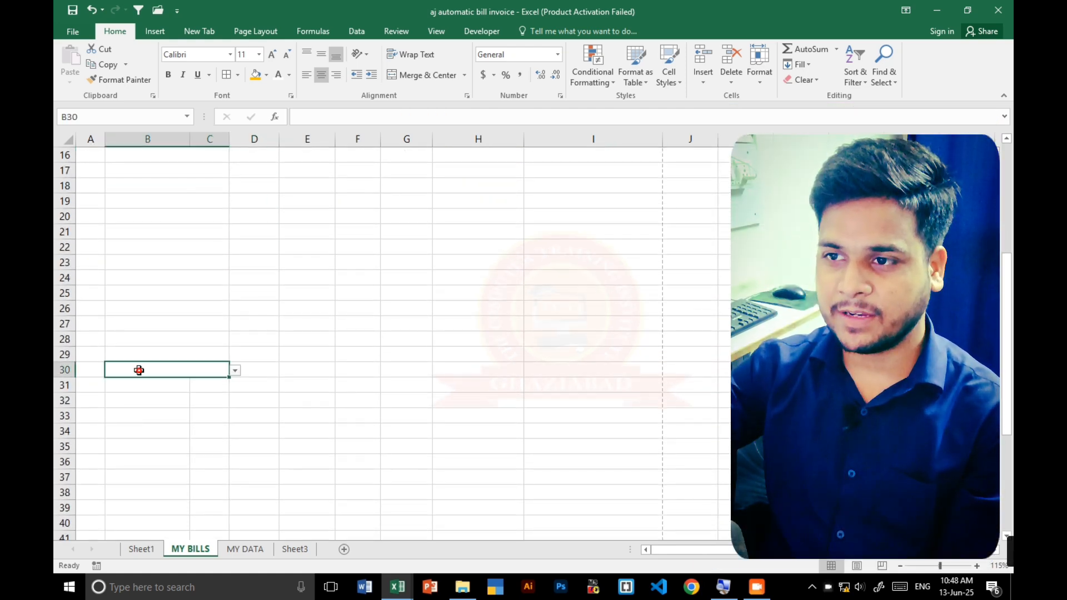
left_click(146, 390)
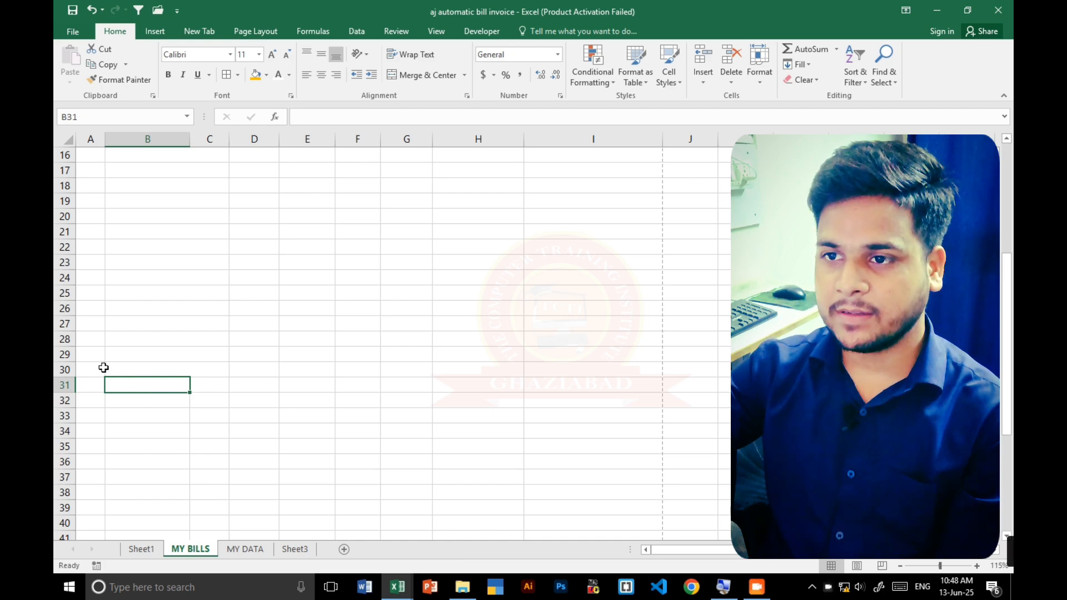
left_click_drag(95, 366, 587, 171)
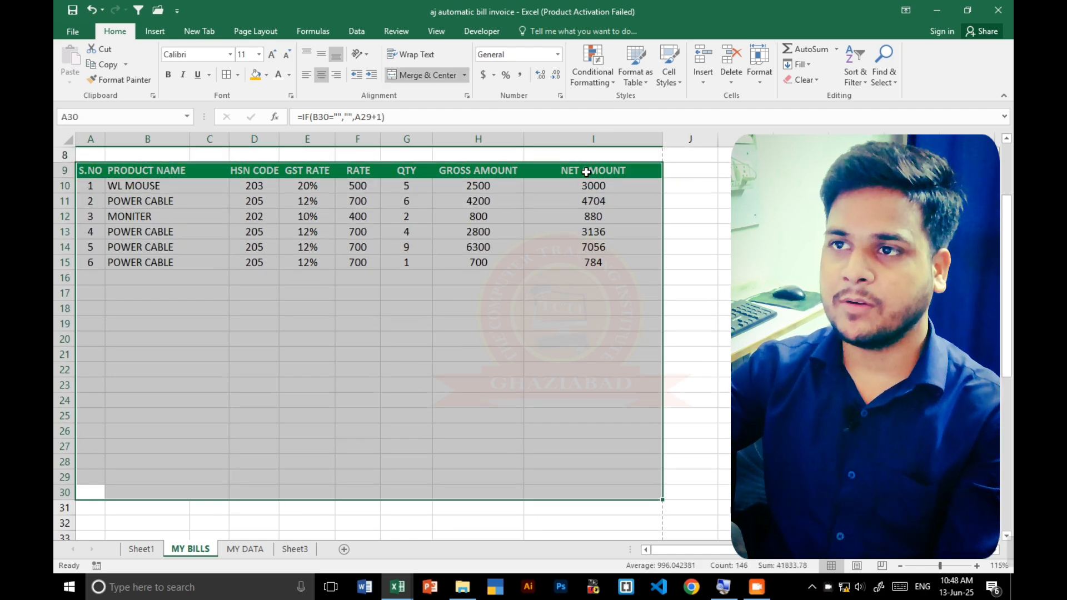
left_click(238, 75)
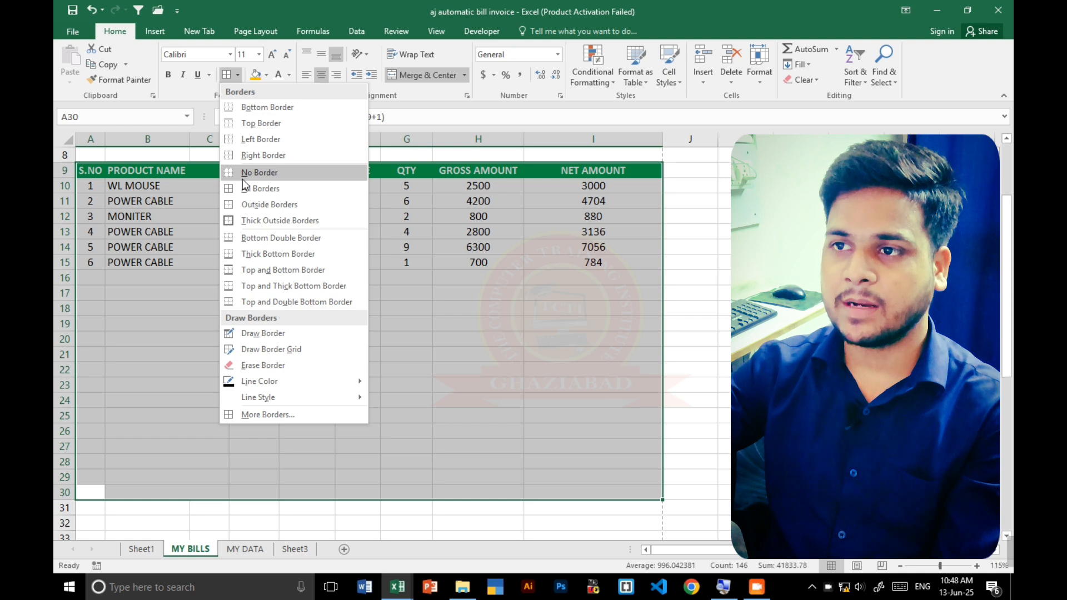
left_click(243, 209)
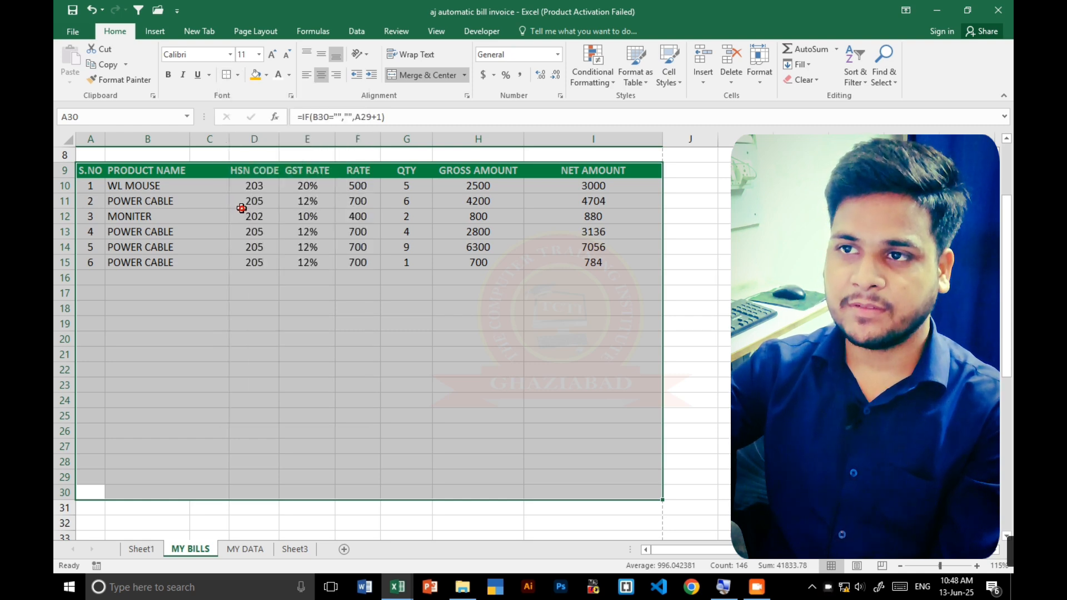
- Add outside borders to the Product Name, HSN Code and GST Rate columns separately, each from row 9 to row 30
left_click_drag(161, 171, 162, 492)
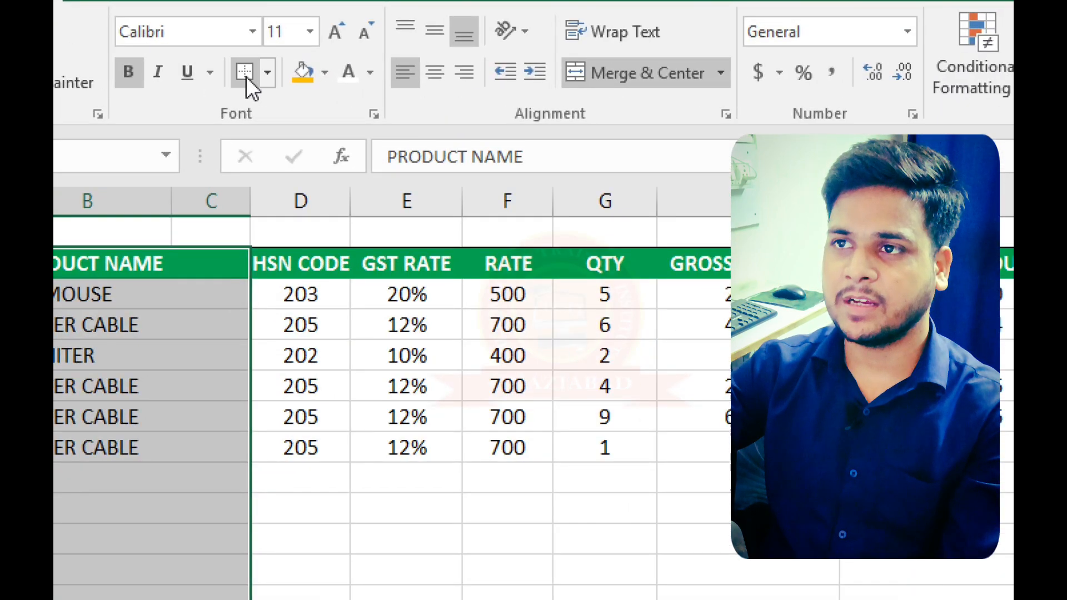
left_click(237, 74)
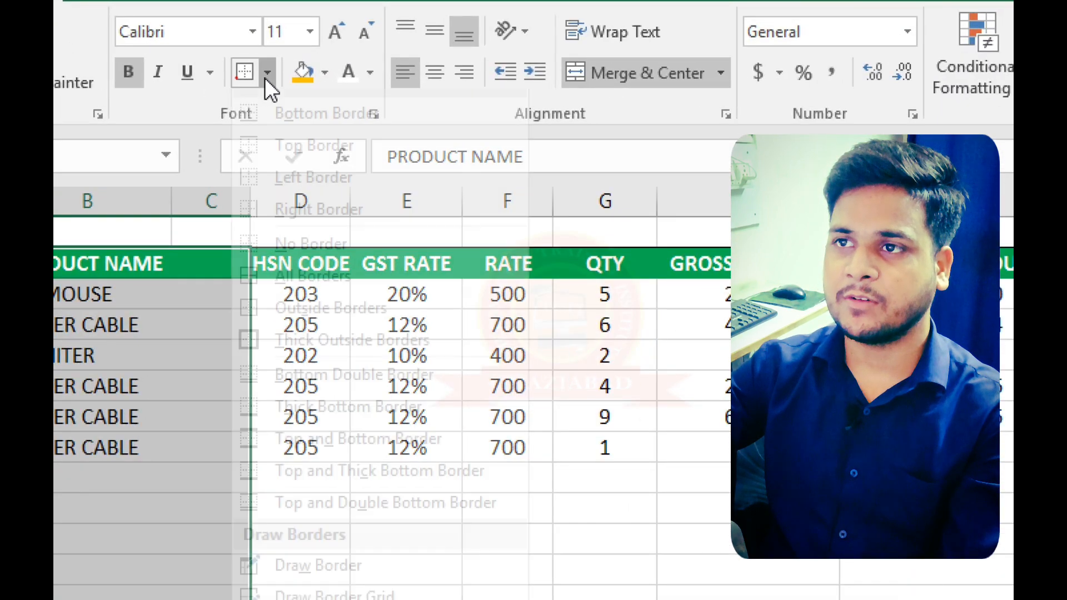
left_click(244, 73)
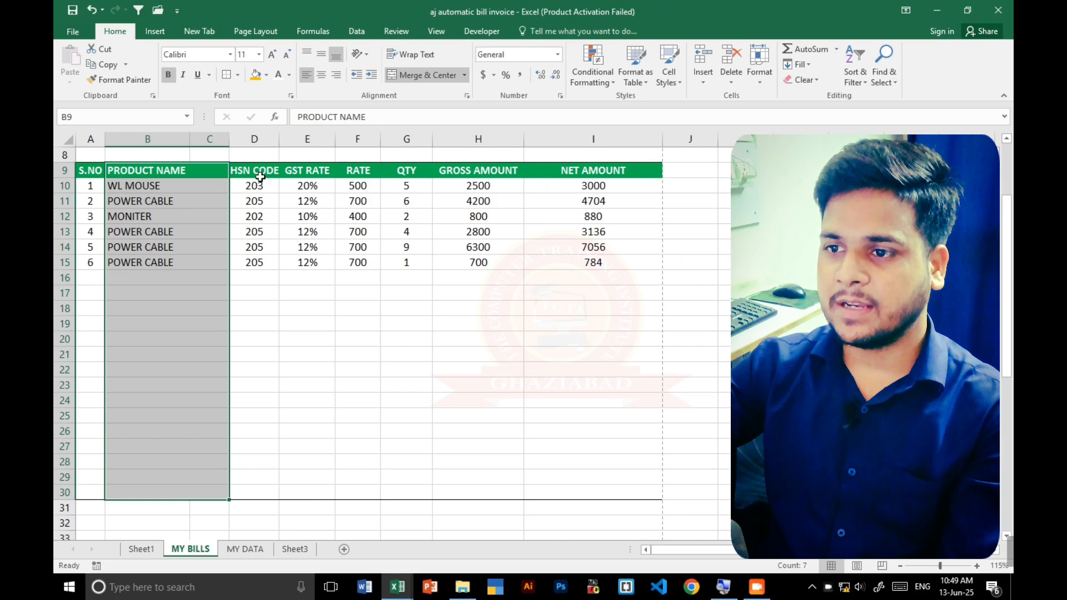
left_click_drag(260, 176, 274, 492)
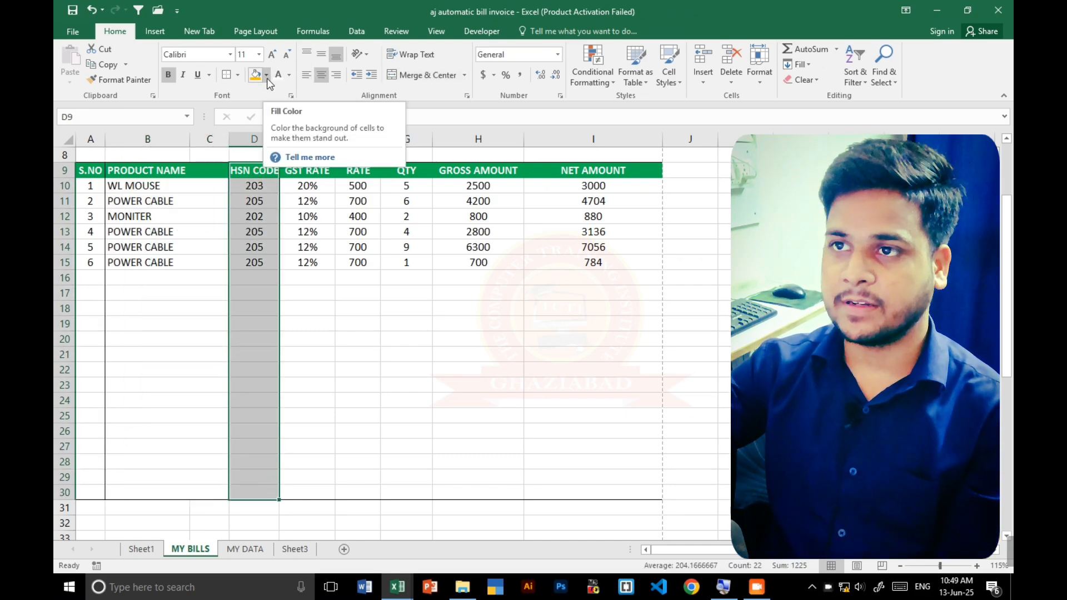
left_click(228, 76)
left_click_drag(308, 167, 309, 489)
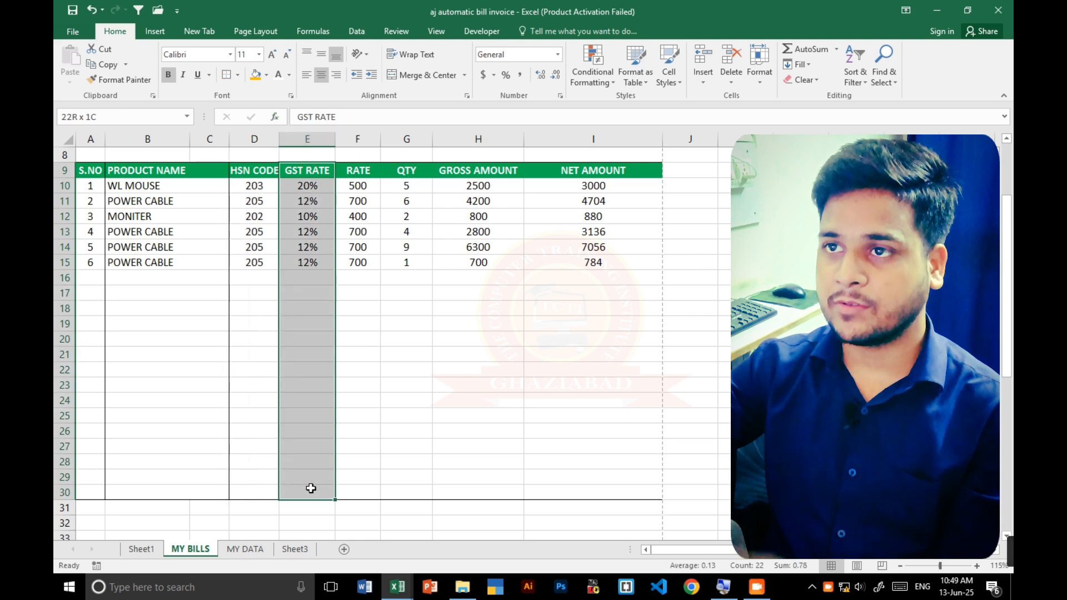
left_click(222, 79)
- Add outside borders to the Rate, Qty, Gross Amount and Net Amount columns separately, each from row 9 to row 30
left_click_drag(358, 170, 359, 494)
left_click(225, 76)
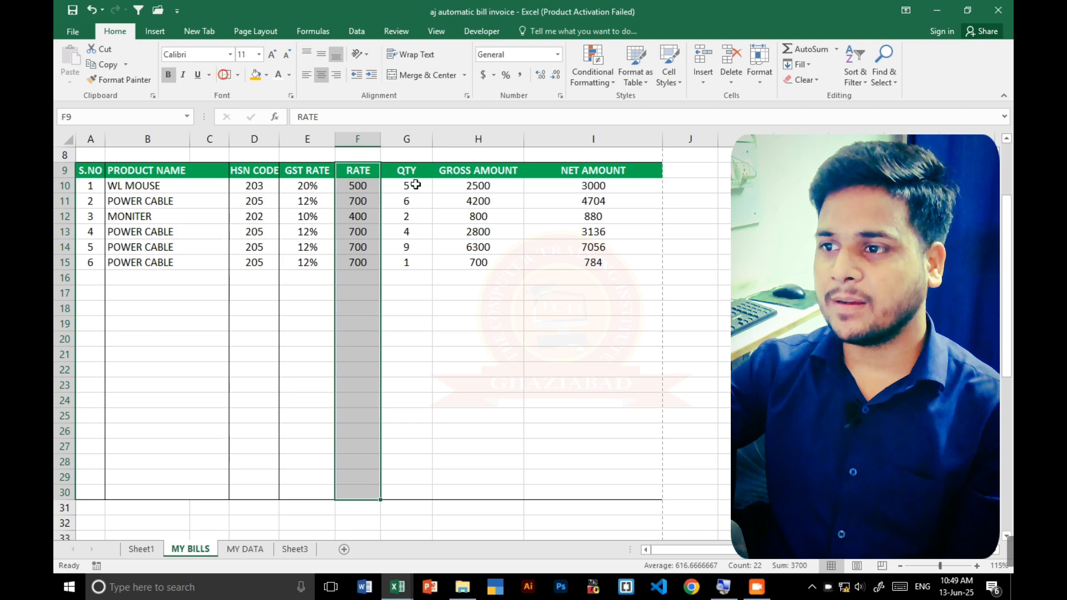
left_click_drag(414, 173, 425, 495)
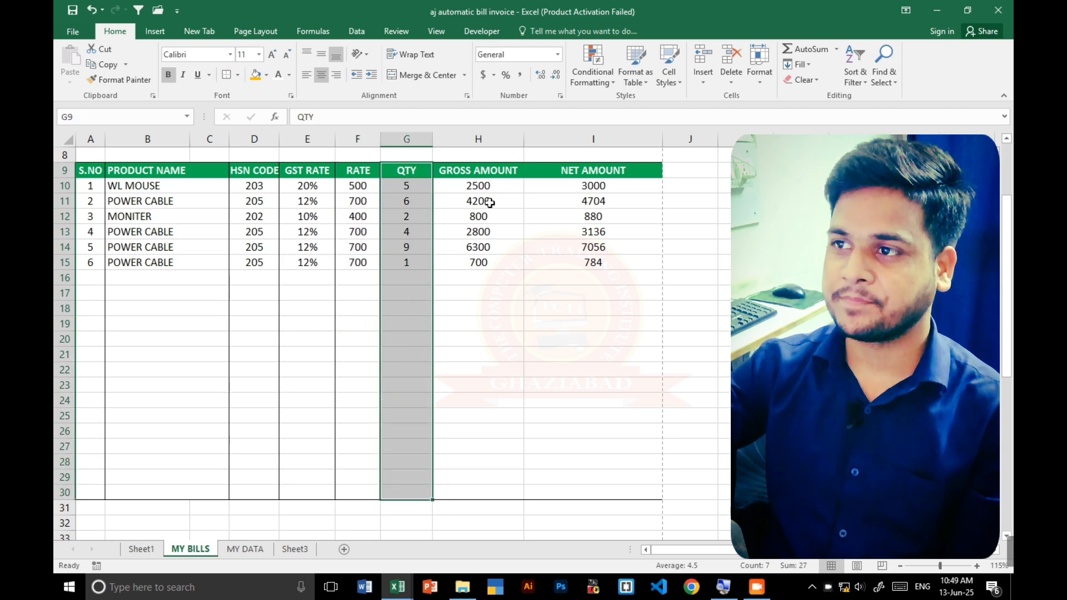
left_click_drag(479, 171, 474, 493)
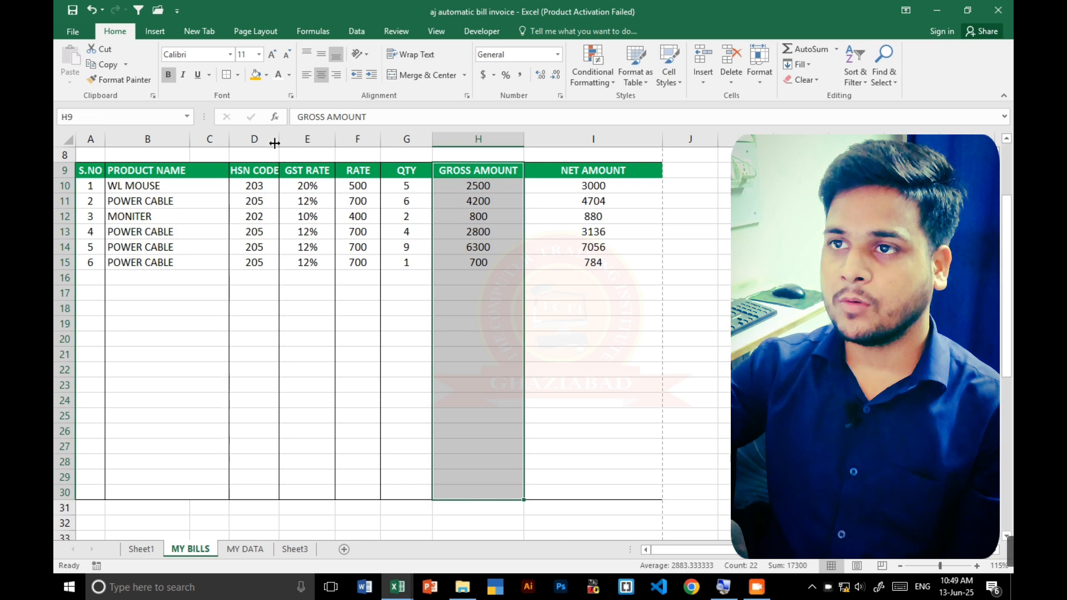
left_click(233, 76)
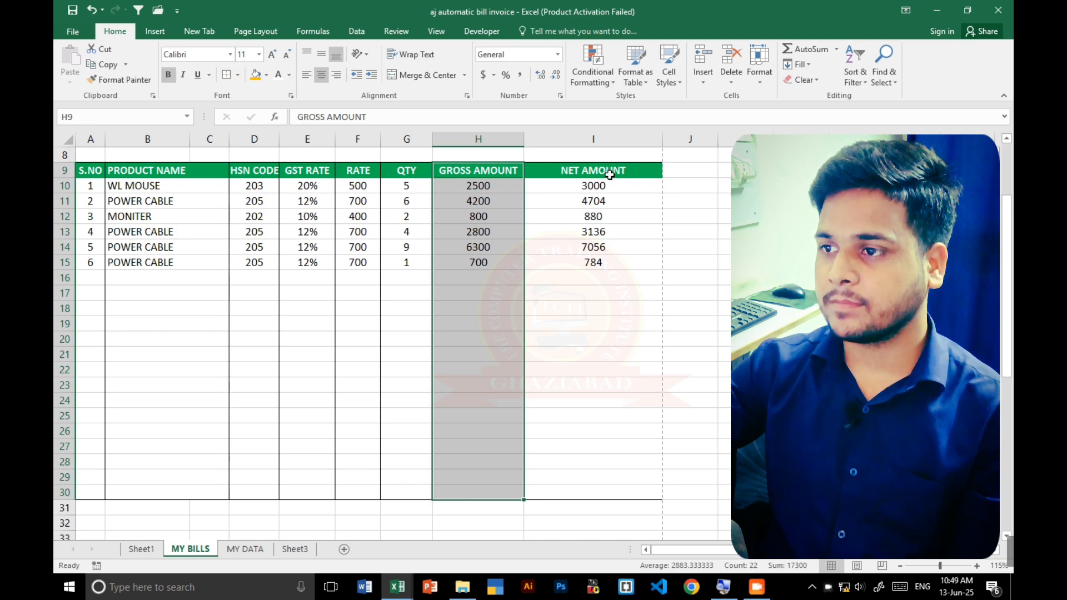
left_click_drag(610, 173, 601, 493)
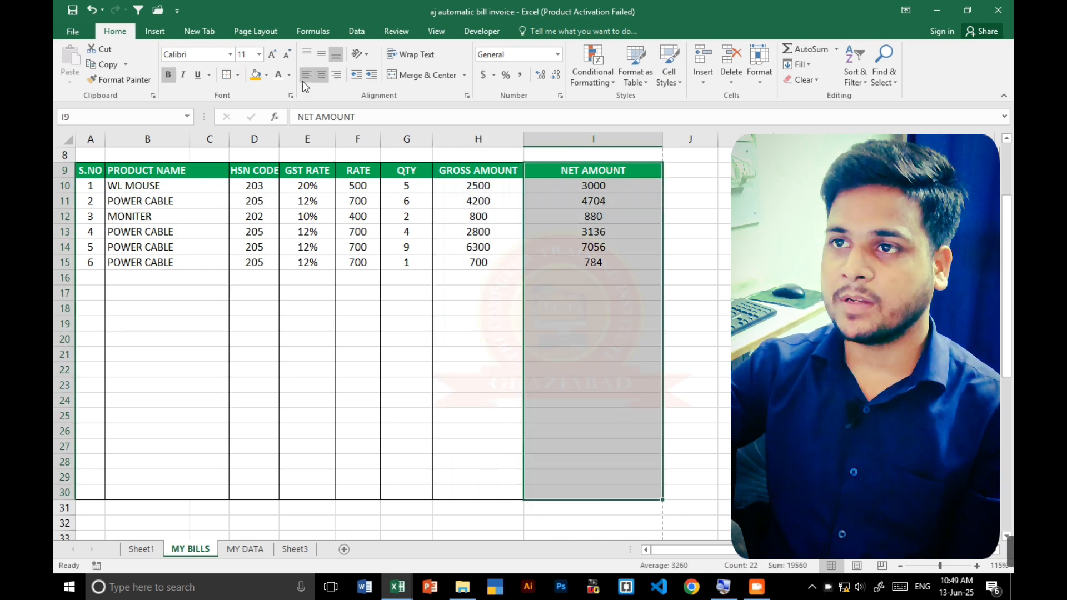
left_click(226, 76)
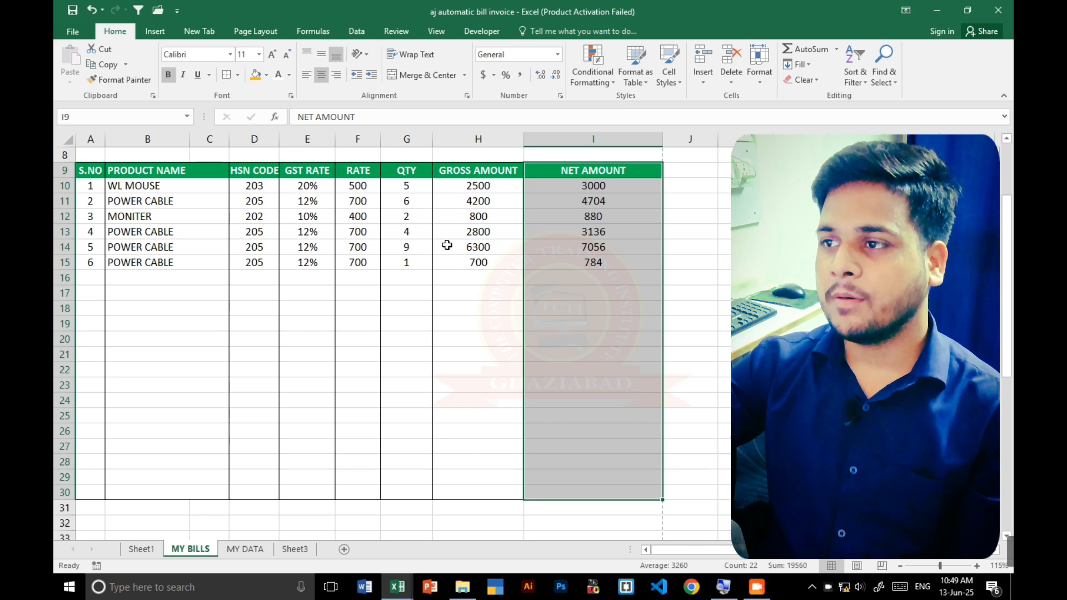
left_click(461, 304)
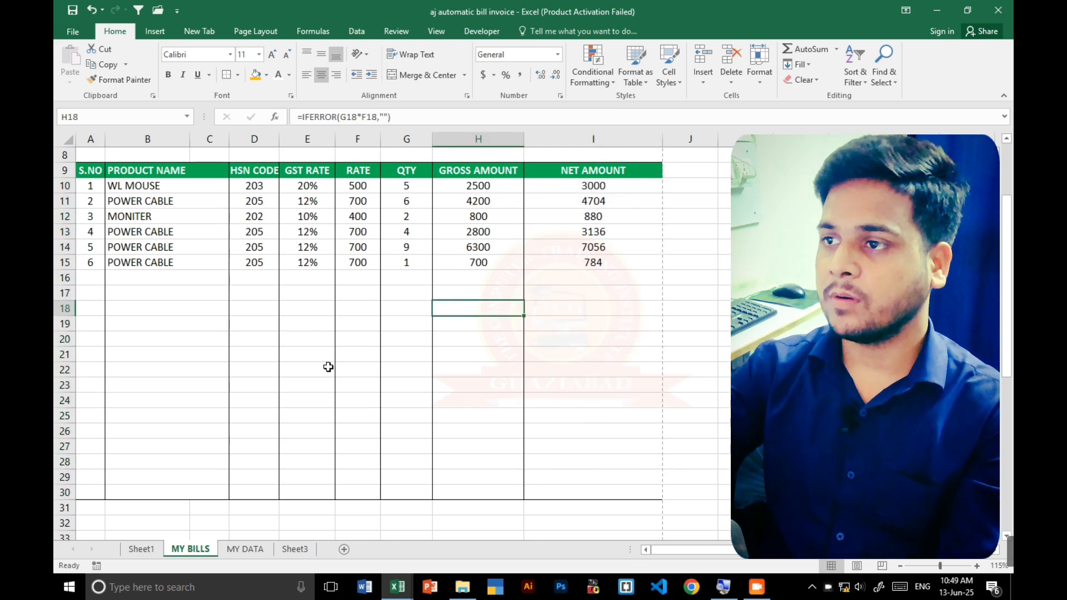
- Check the bordered invoice page from header to bottom in the print preview and return to the sheet
key("ctrl+p")
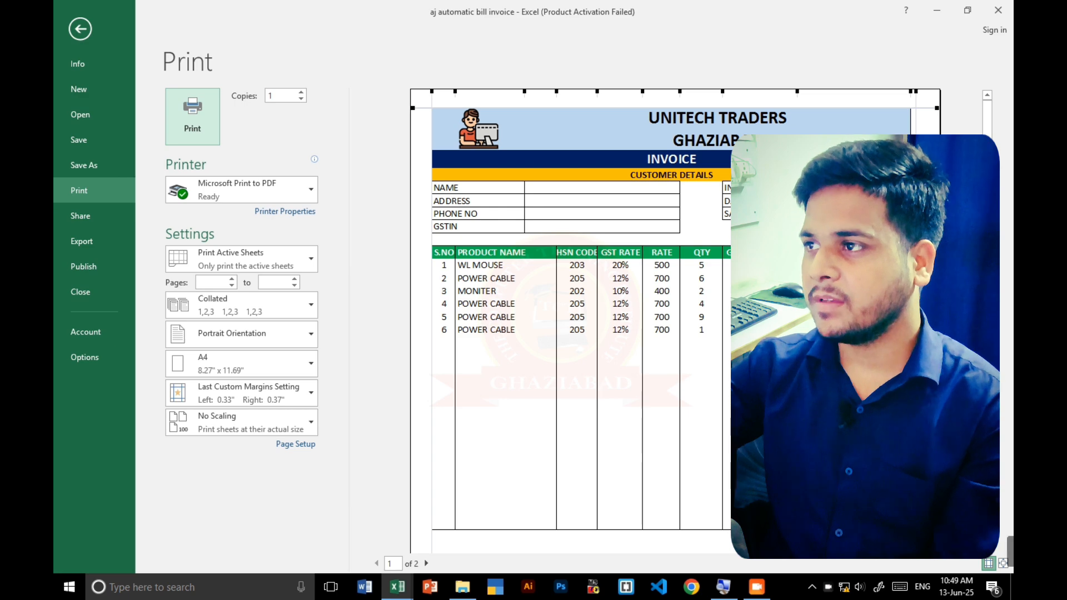
mouse_move(986, 222)
left_mouse_down()
mouse_move(987, 255)
mouse_move(986, 225)
left_mouse_up()
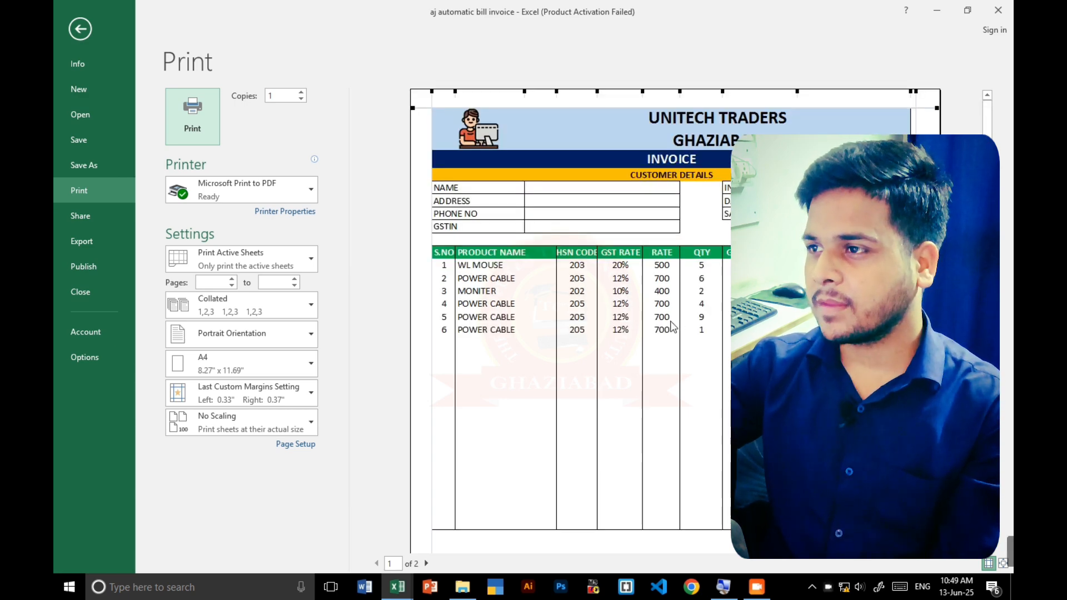
scroll(672, 325, "down", 5)
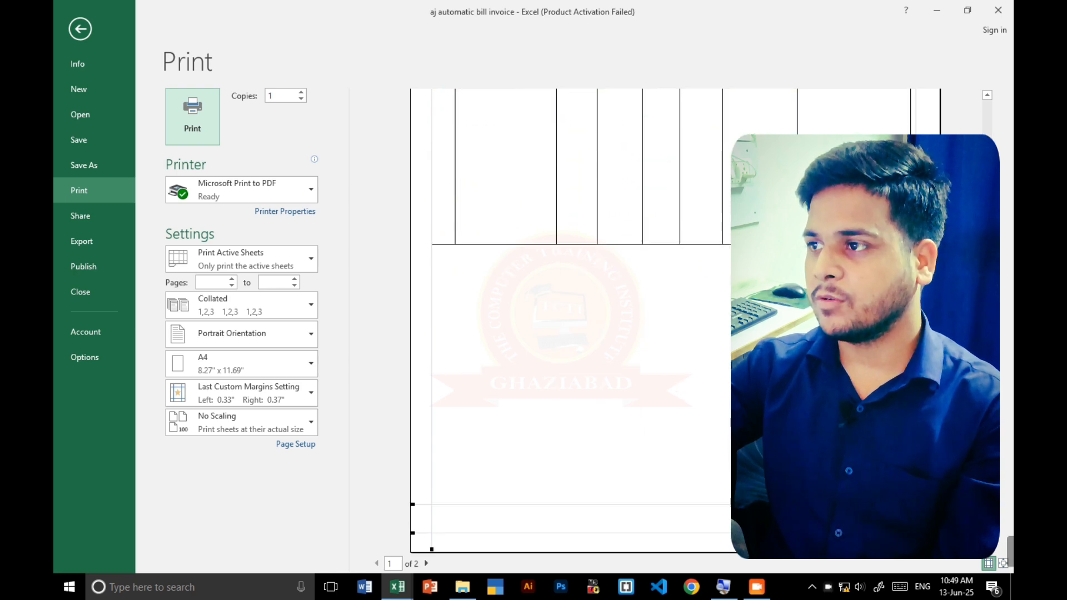
scroll(569, 316, "up", 5)
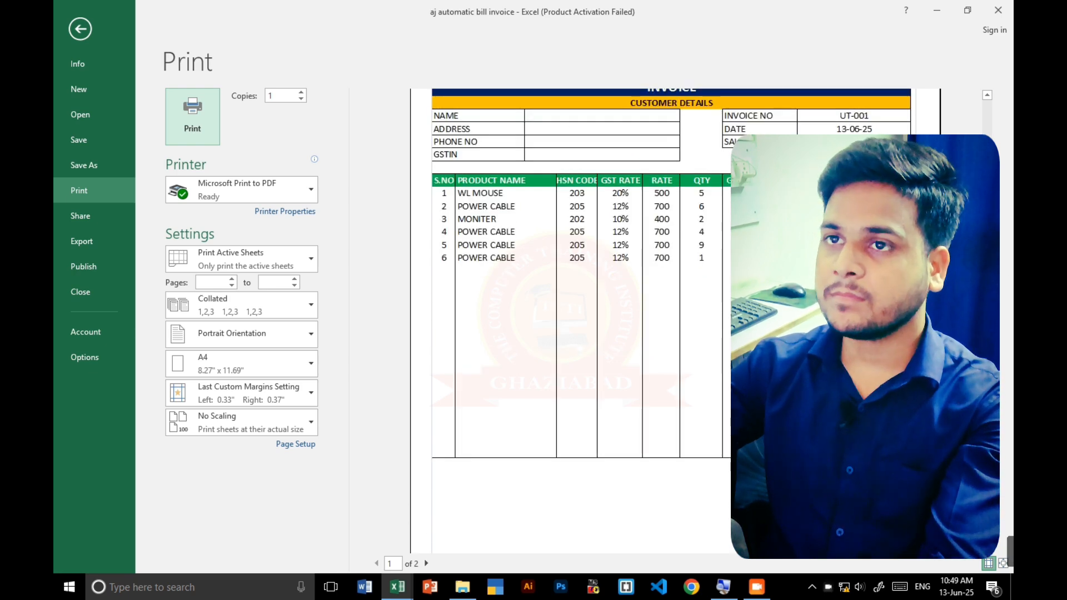
left_click(80, 29)
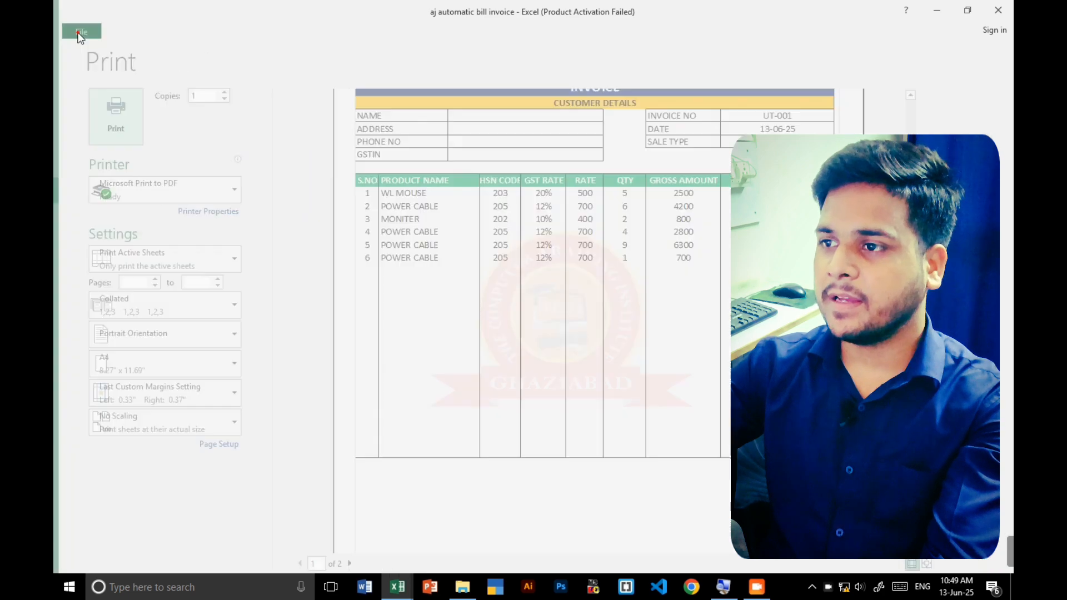
- Enter the label GROSS in cell H31, directly below the item table
scroll(483, 333, "down", 3)
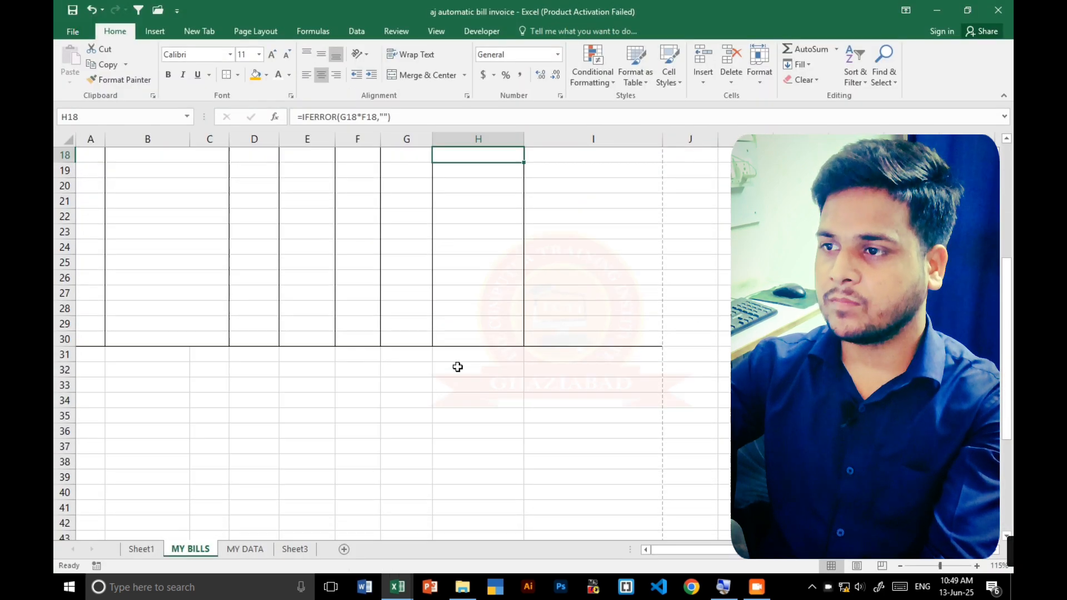
left_click(486, 351)
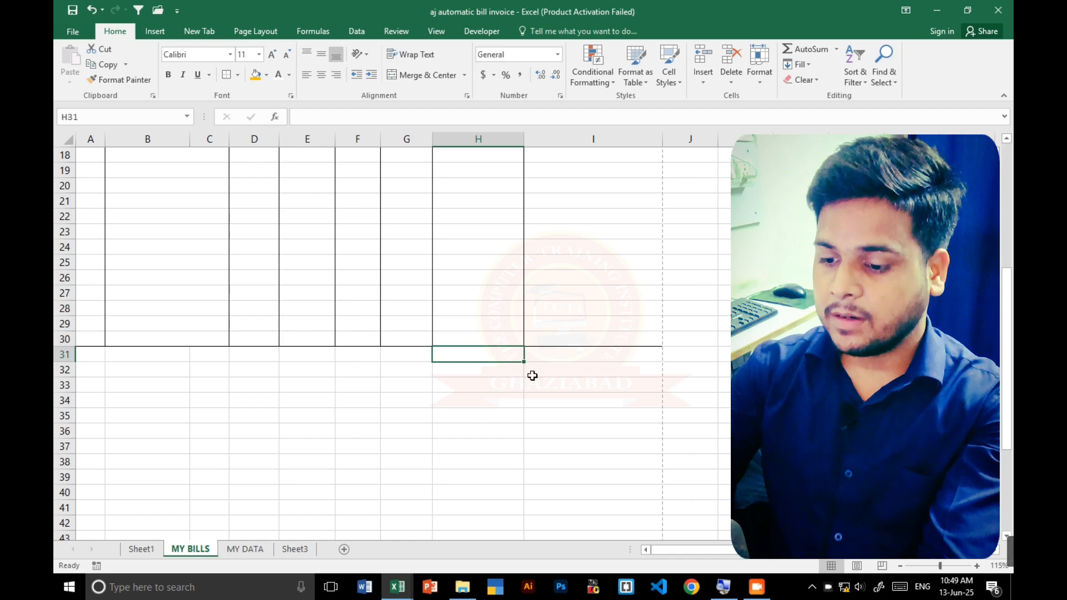
type("PYA")
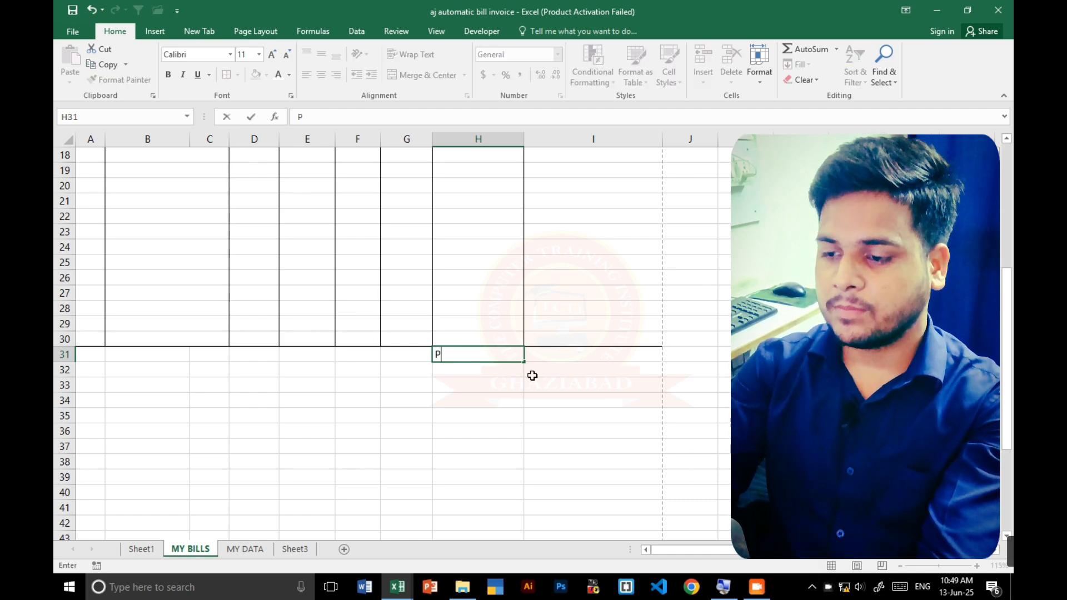
key("BackSpace")
type("GROS")
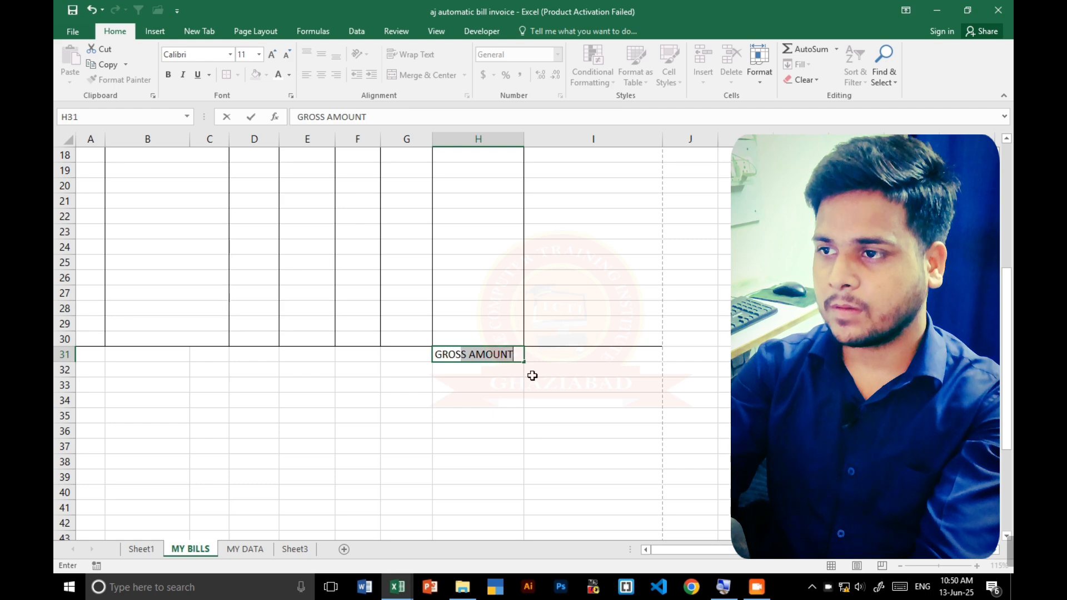
type("S TOTAL")
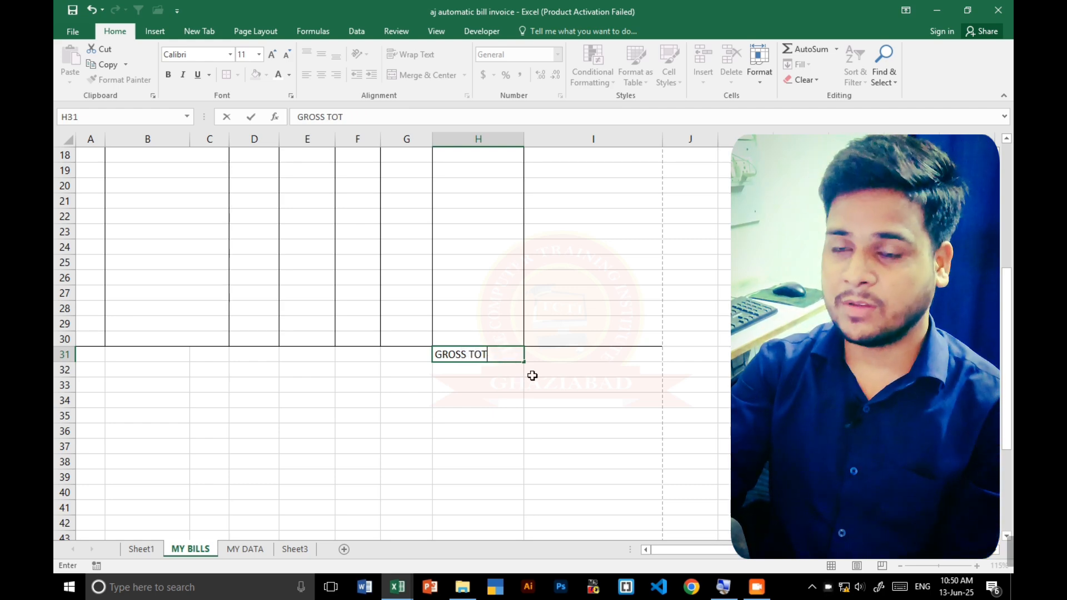
key("BackSpace")
key("BackSpace")
key("BackSpace")
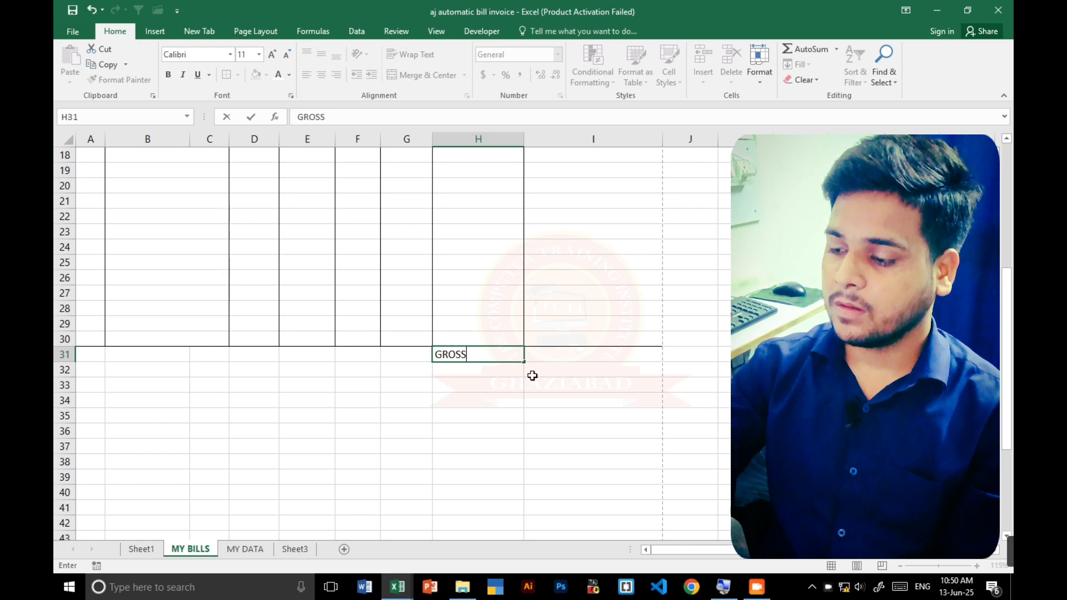
key("Tab")
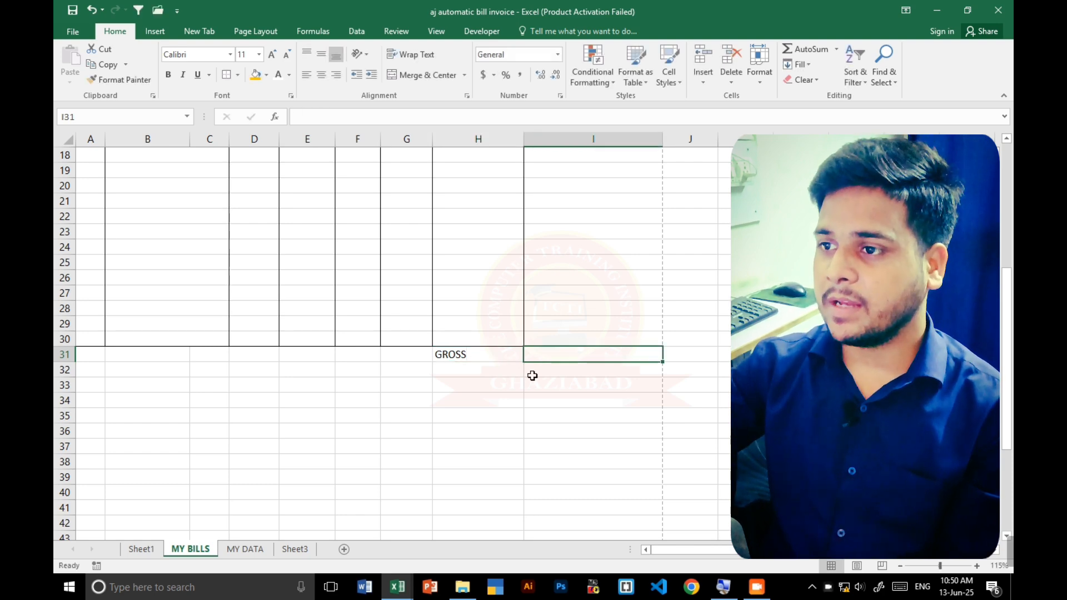
- Enter a SUM formula in I31 that totals the Net Amount column from row 10 to the table's last row
left_click(502, 362)
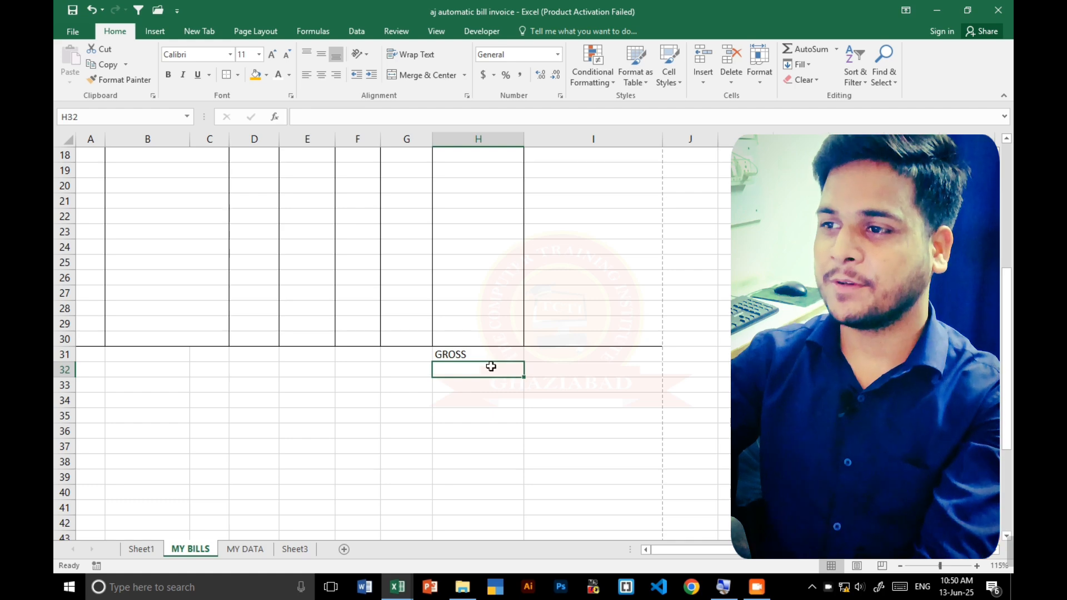
left_click(509, 352)
left_click(552, 349)
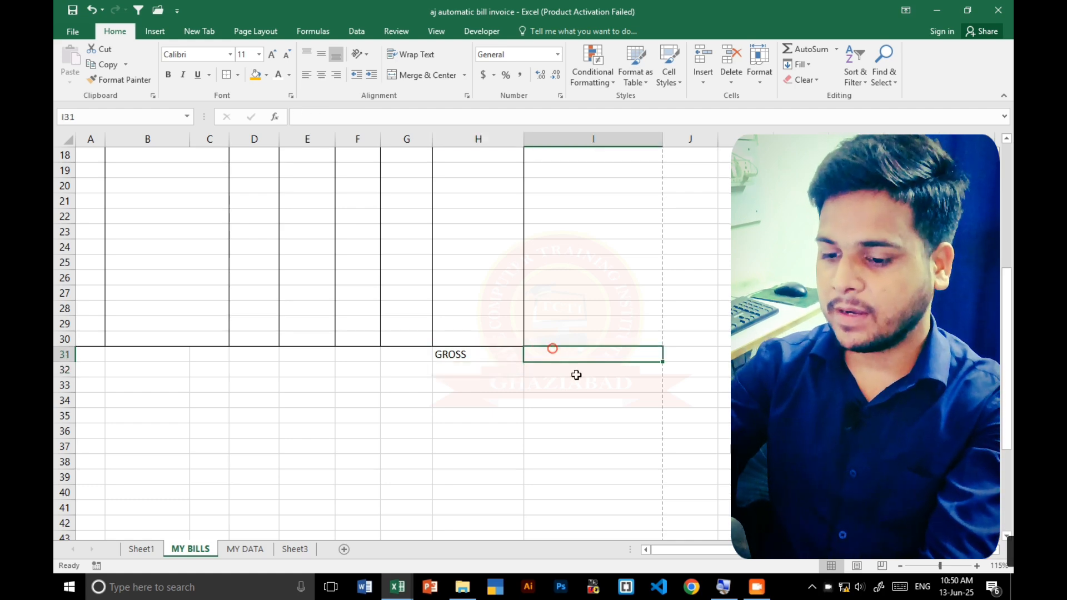
type("=SUM")
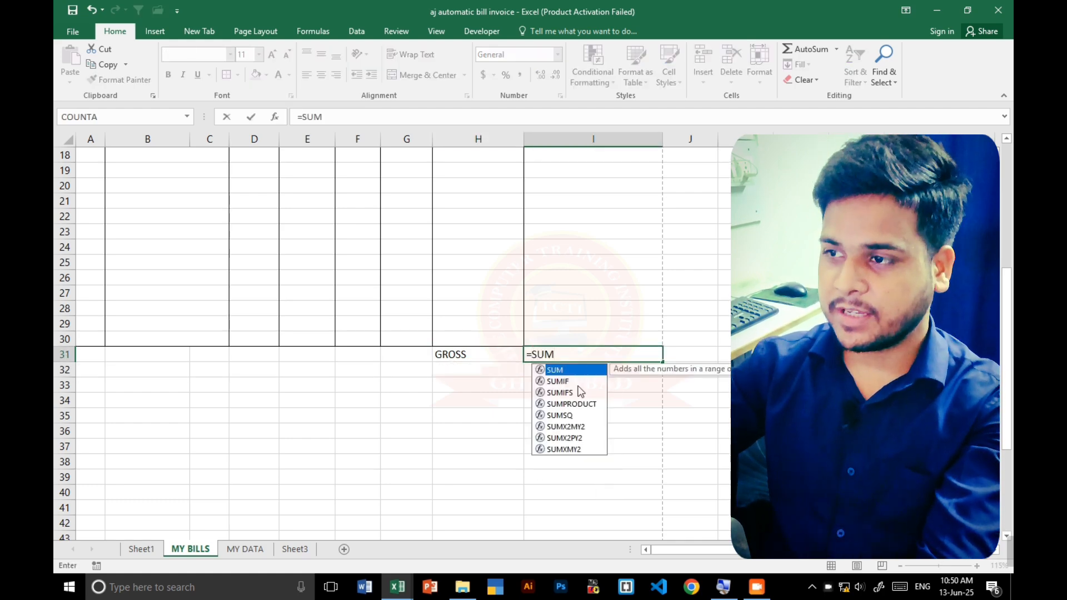
type("(")
scroll(610, 303, "up", 5)
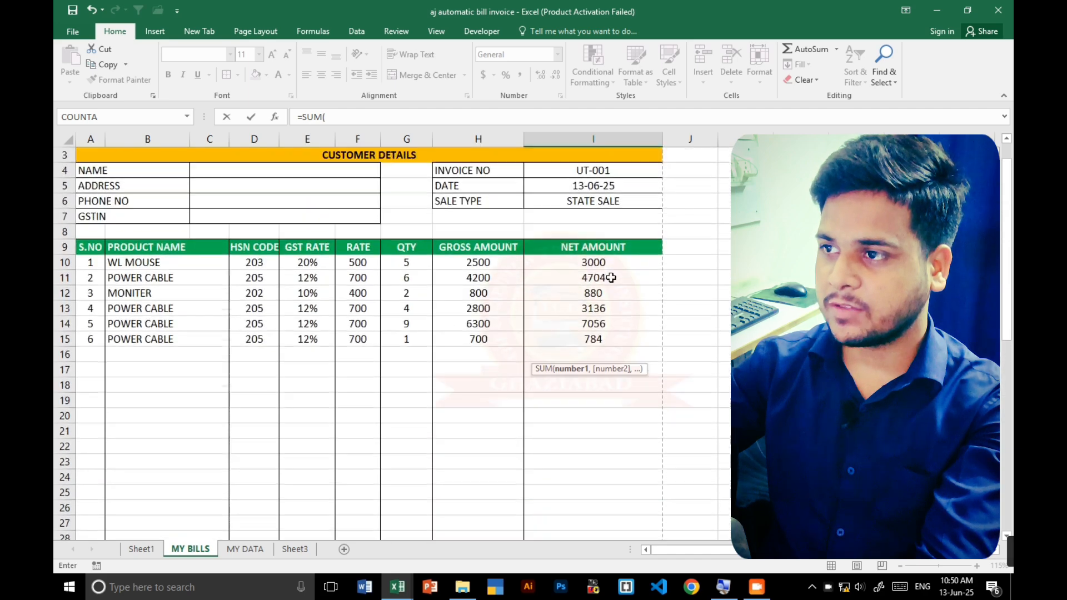
left_click_drag(612, 263, 613, 492)
key("Return")
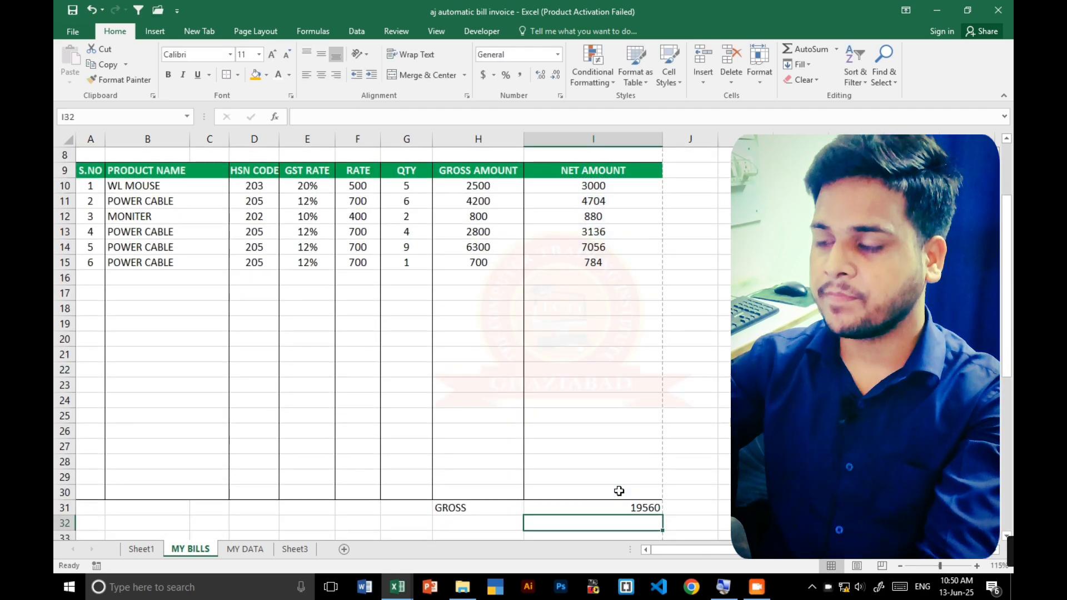
- Format the total in I31 as bold, size 16 and horizontally centred
left_click(644, 506)
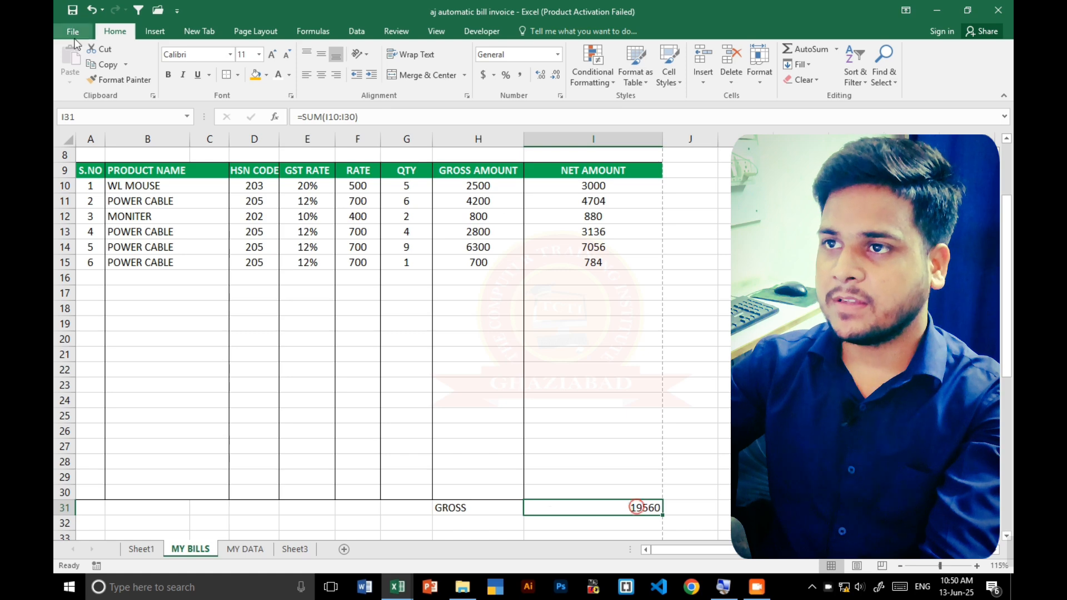
left_click(167, 75)
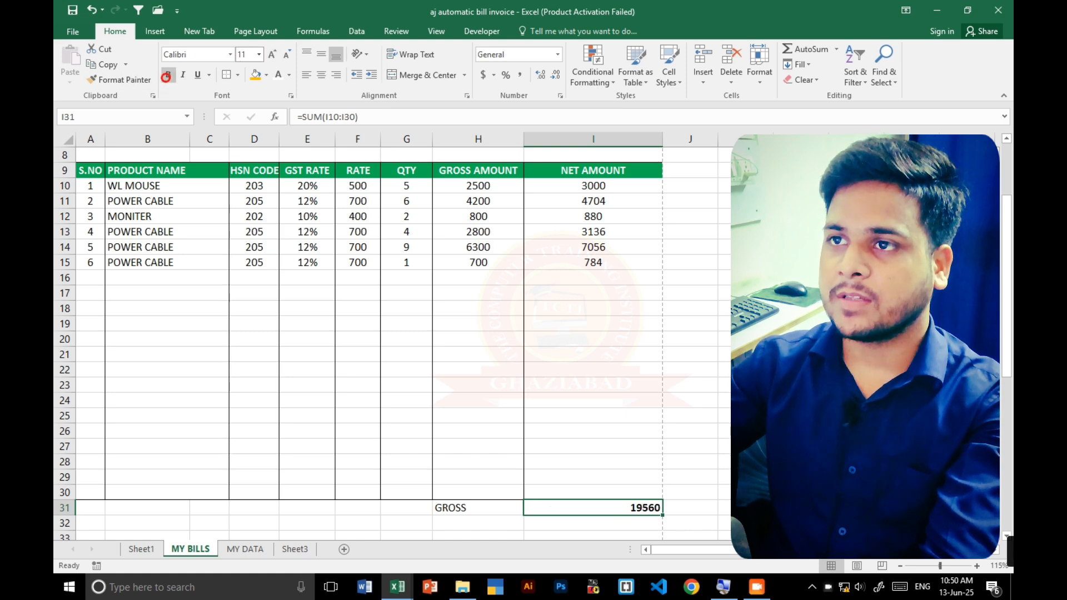
left_click(269, 55)
left_click(269, 55)
left_click(269, 54)
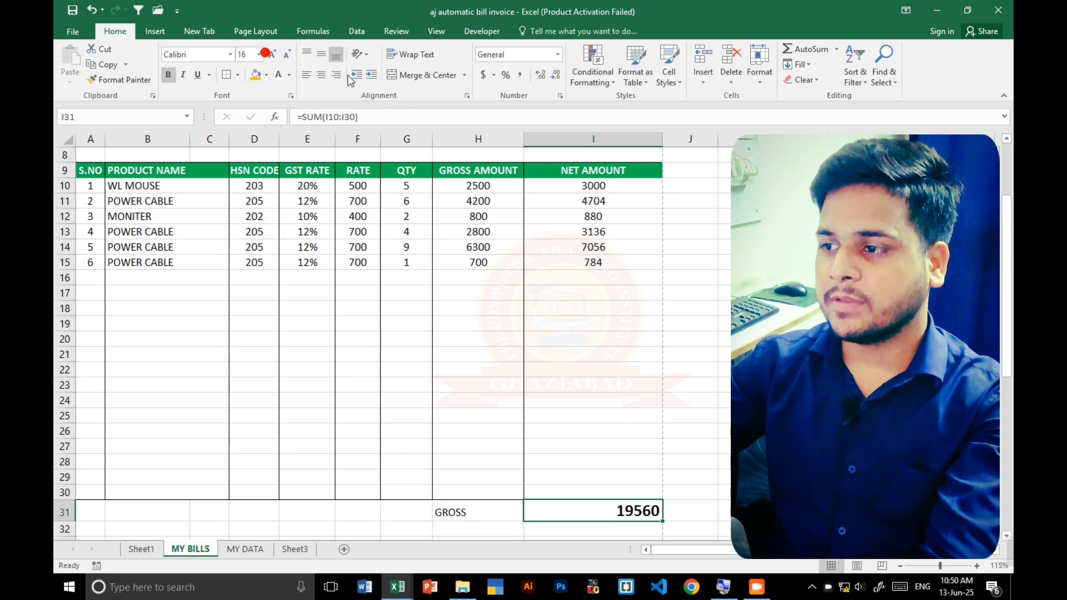
left_click(321, 75)
- Make the GROSS label in H31 bold and set its font size to 14
scroll(580, 287, "down", 1)
scroll(580, 287, "down", 1)
left_click(495, 428)
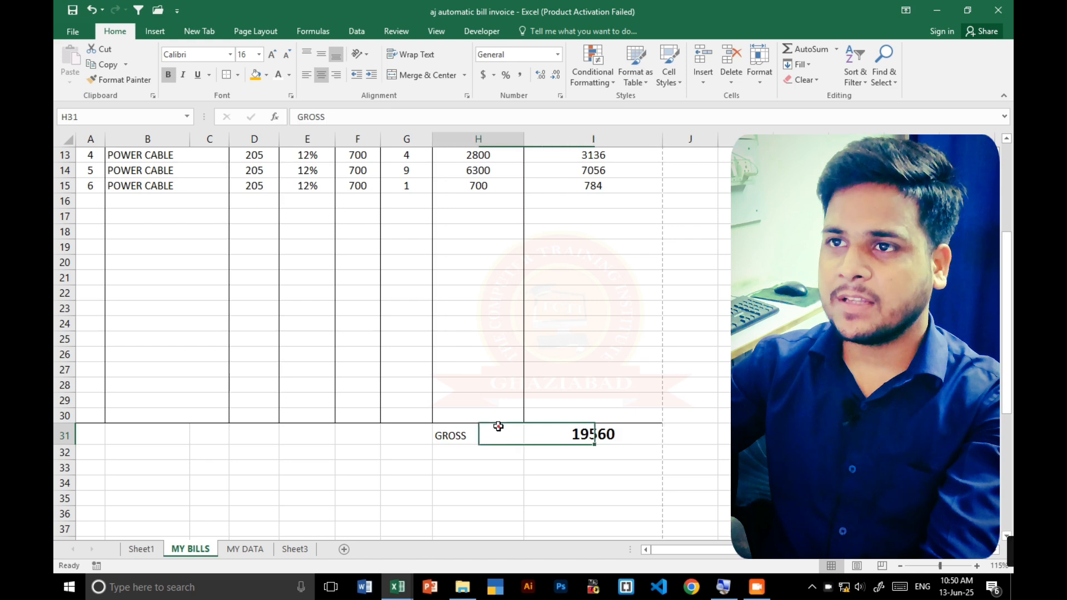
left_click(167, 74)
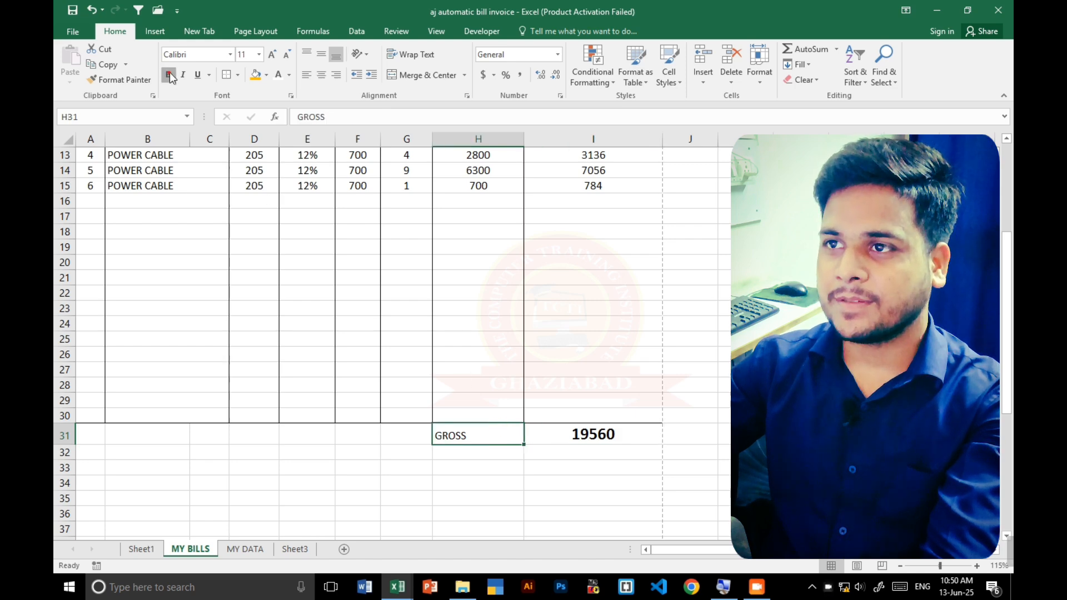
left_click(274, 56)
left_click(274, 56)
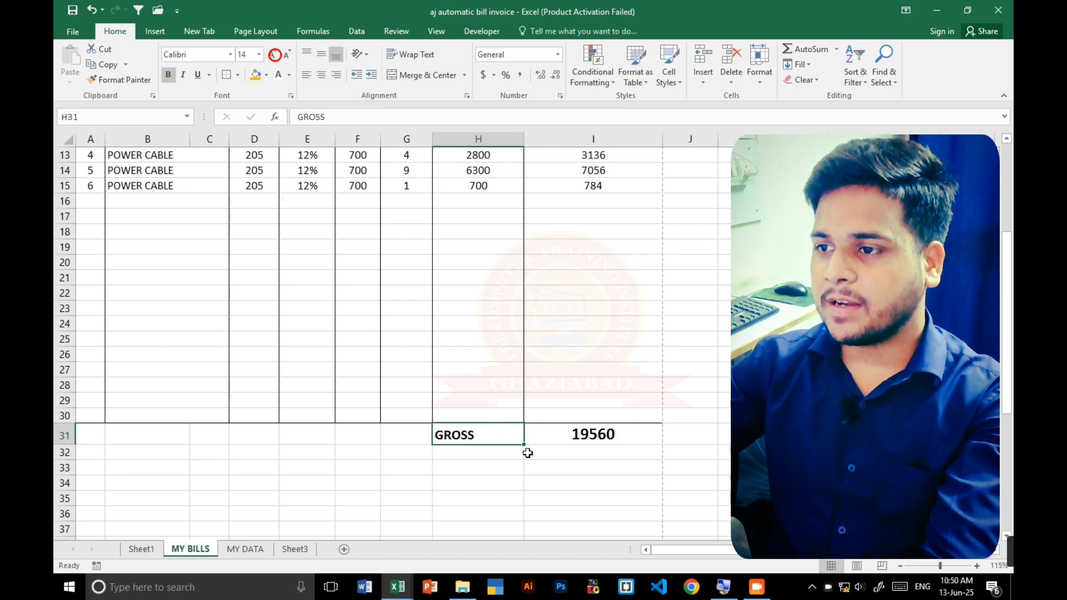
left_click(495, 452)
scroll(497, 444, "down", 2)
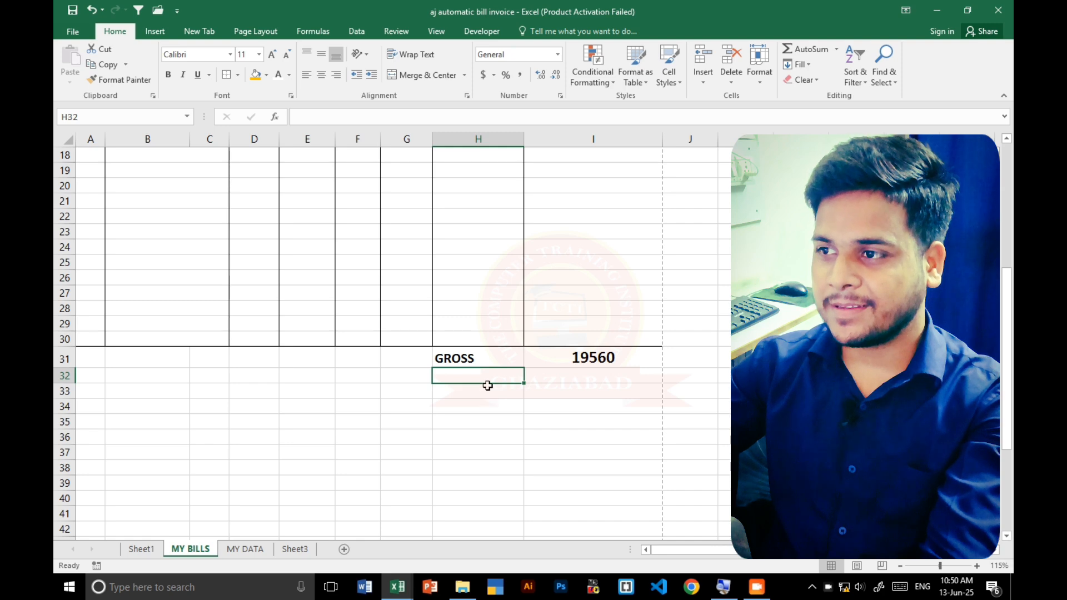
left_click(577, 377)
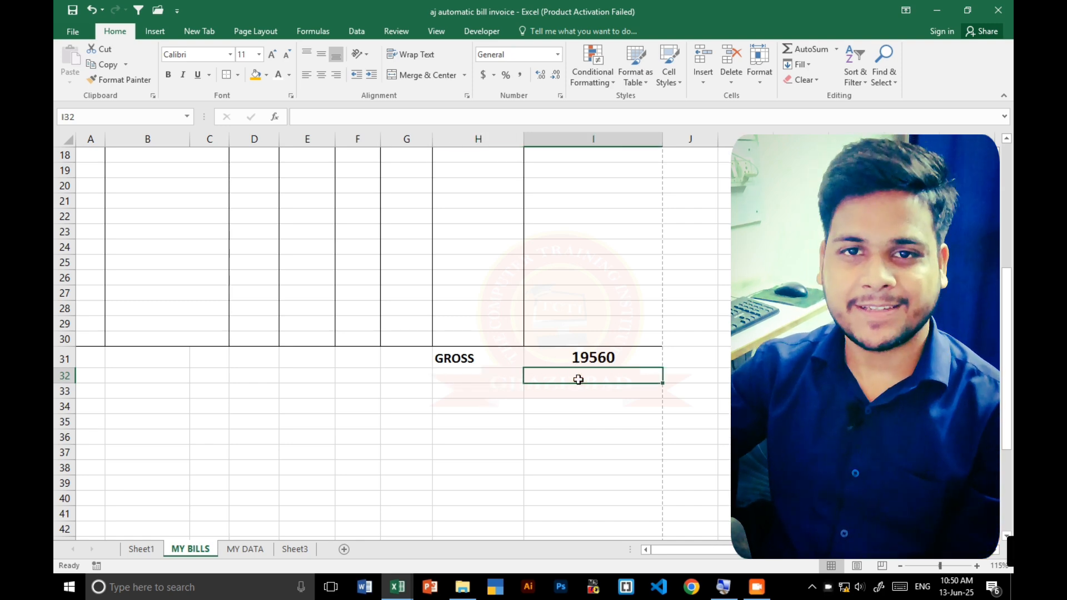
left_click(508, 372)
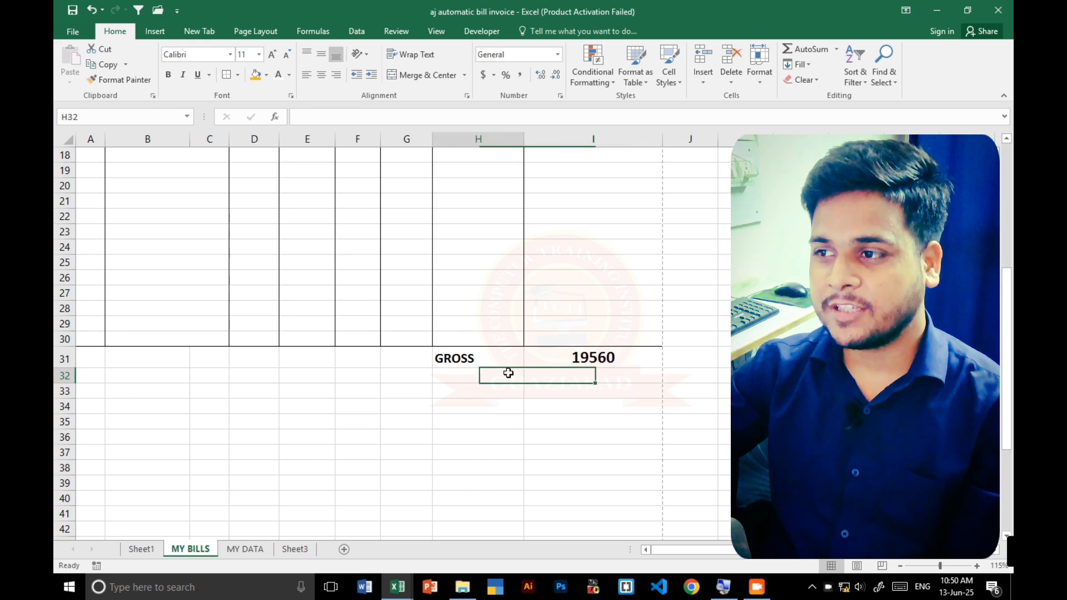
left_click(589, 383)
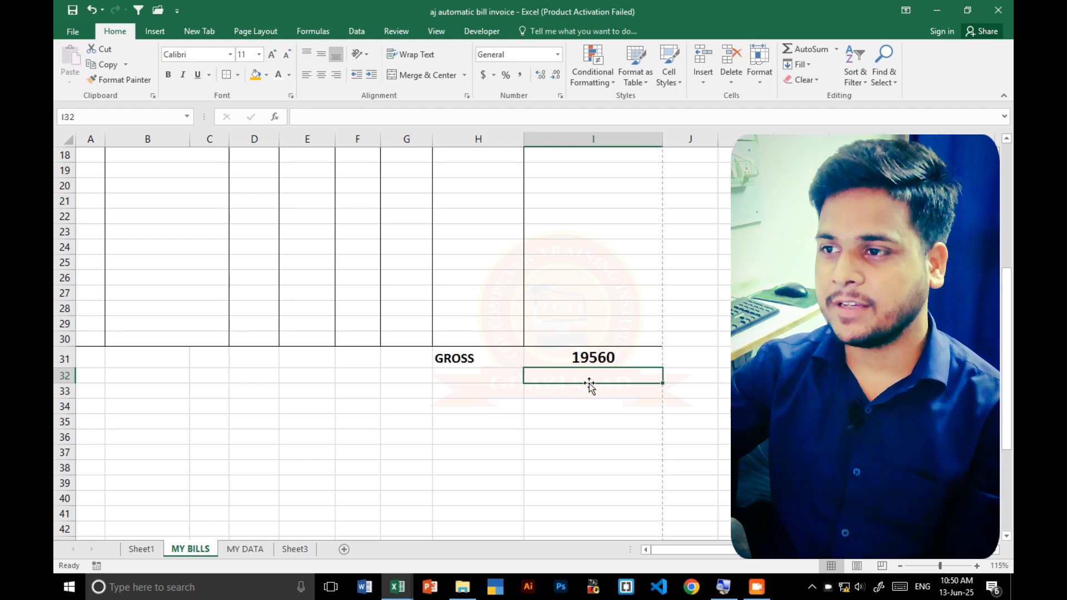
scroll(476, 362, "up", 3)
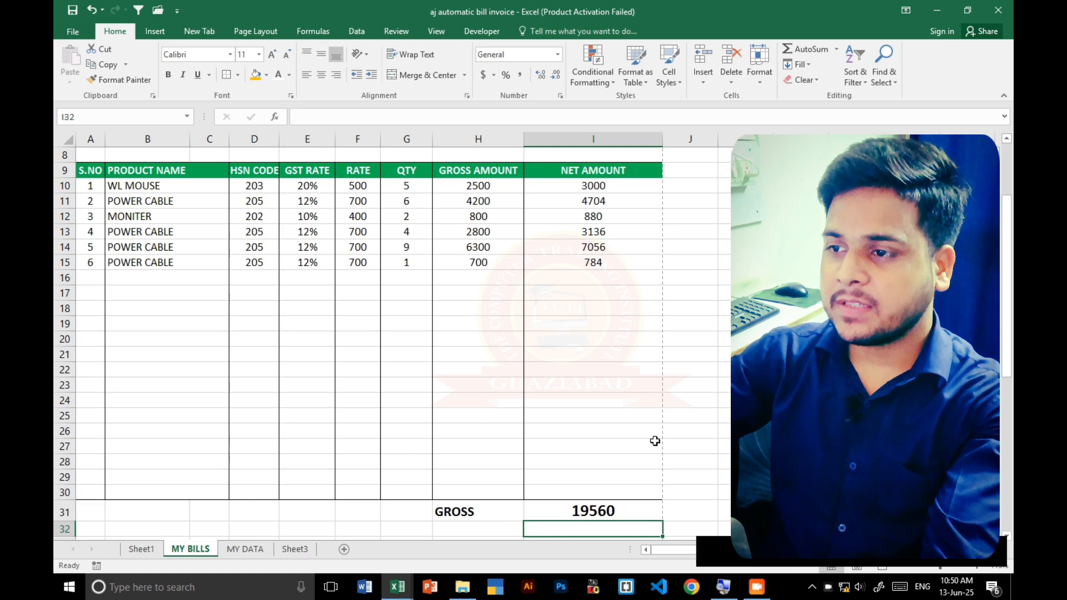
scroll(661, 442, "down", 2)
left_click(488, 470)
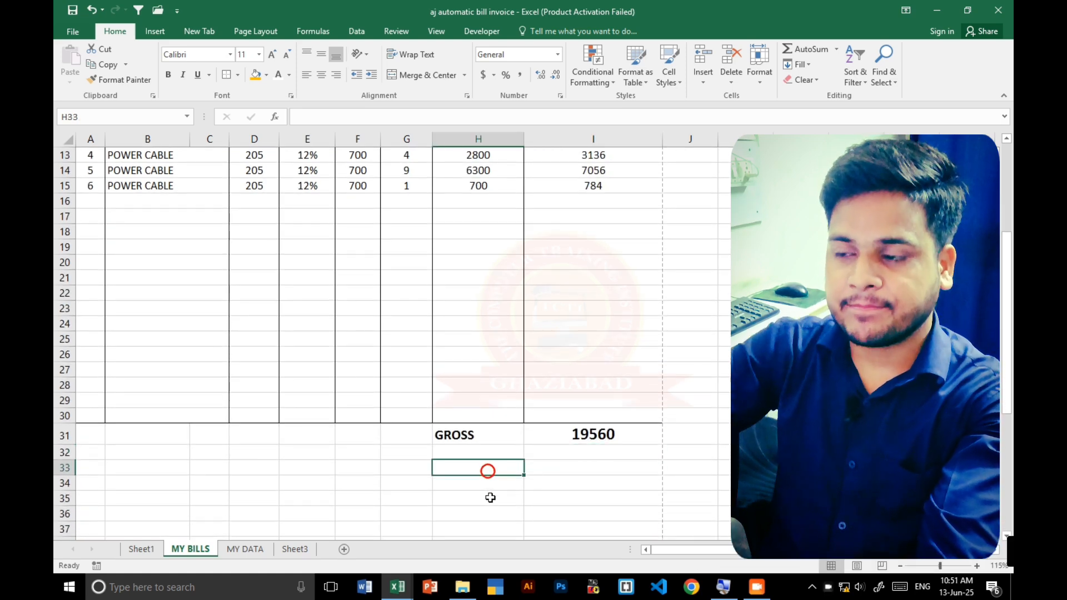
left_click(493, 483)
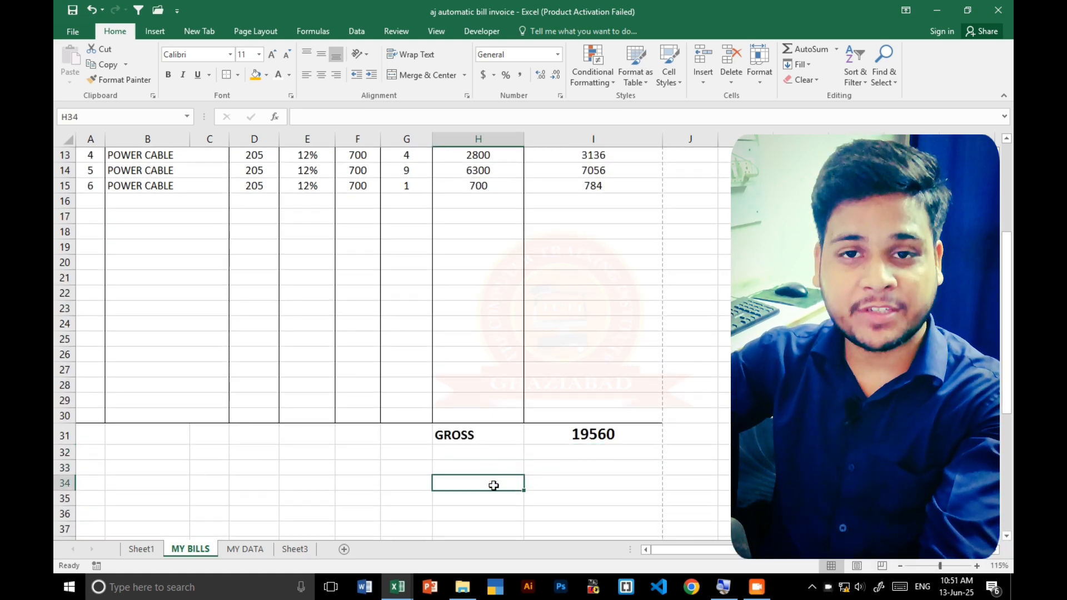
left_click(512, 457)
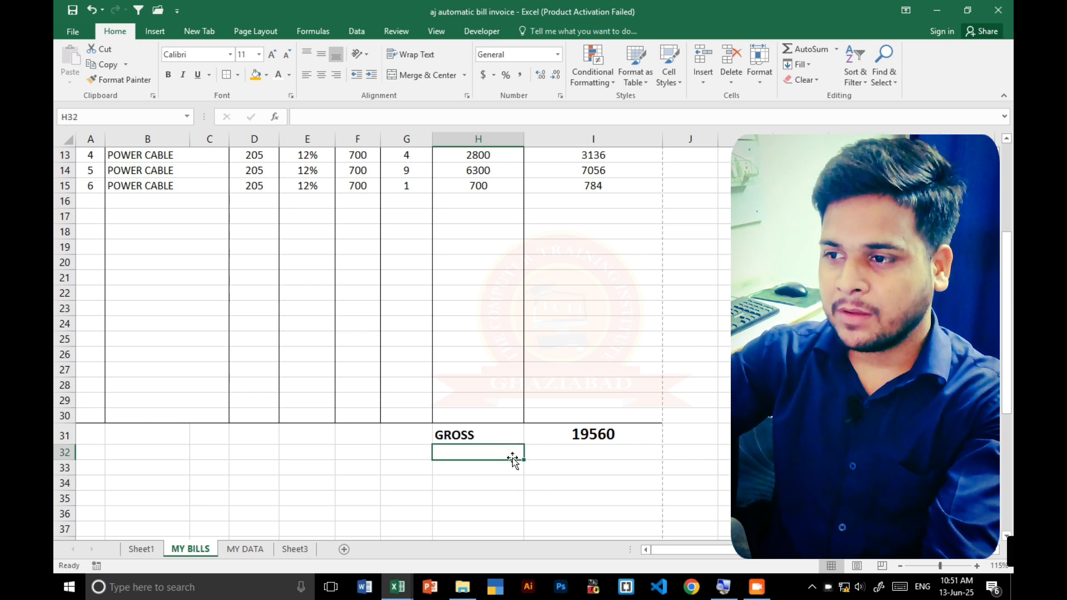
- Begin an IF formula in H33 that tests whether the sale type in I6 equals "STATE SALE"
left_click(495, 469)
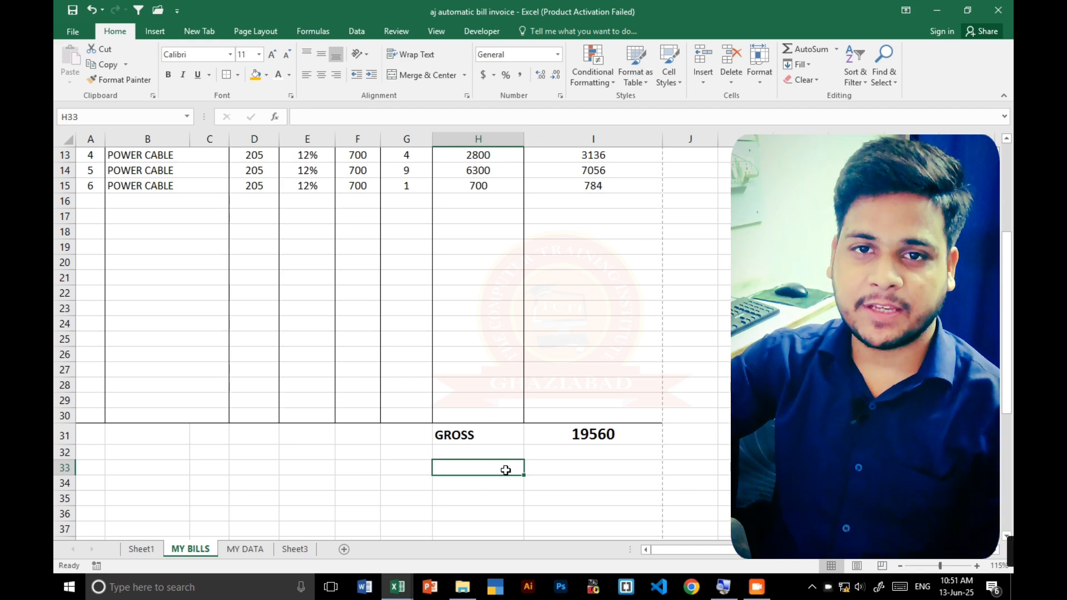
scroll(505, 400, "up", 4)
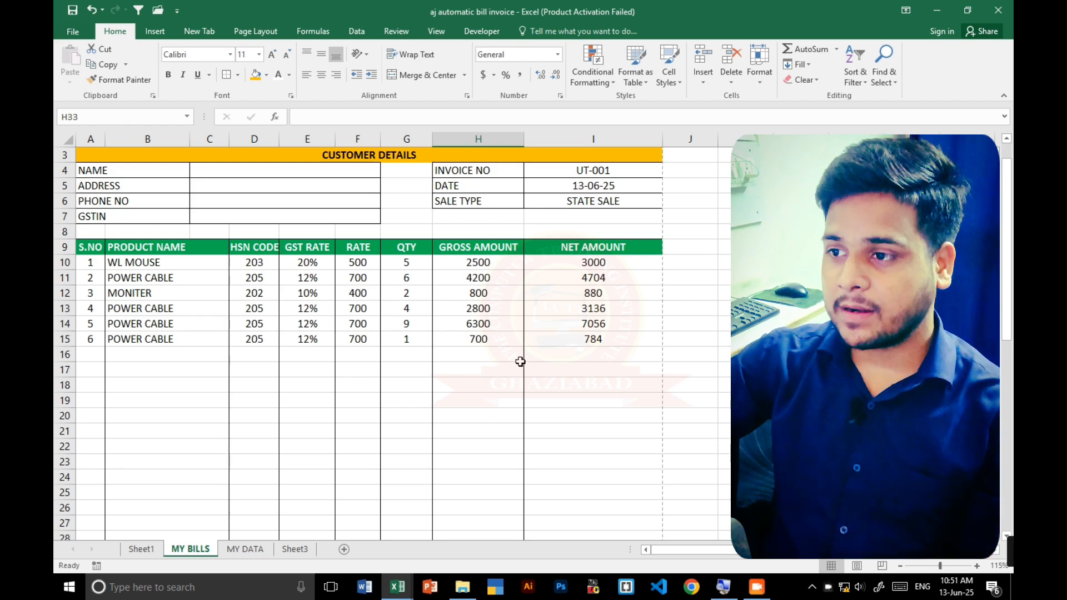
scroll(520, 361, "down", 3)
type("=")
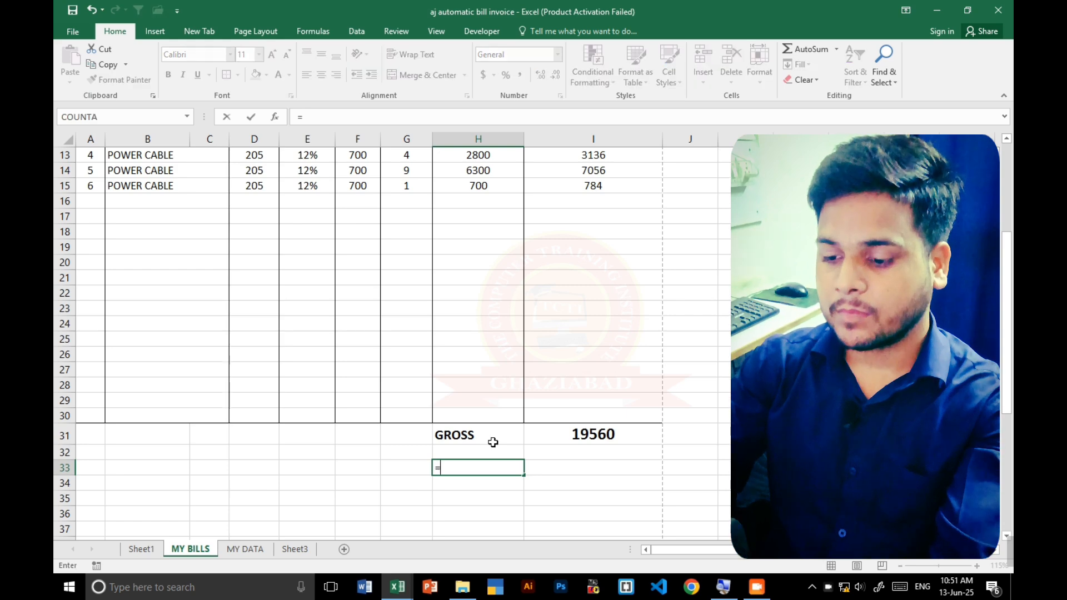
type("IF")
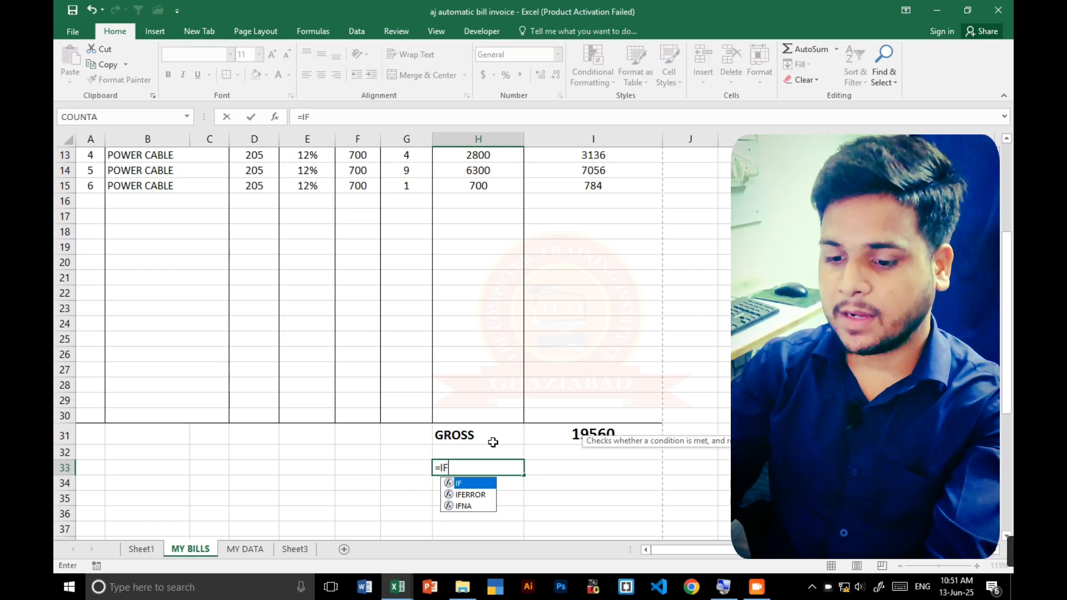
type("(")
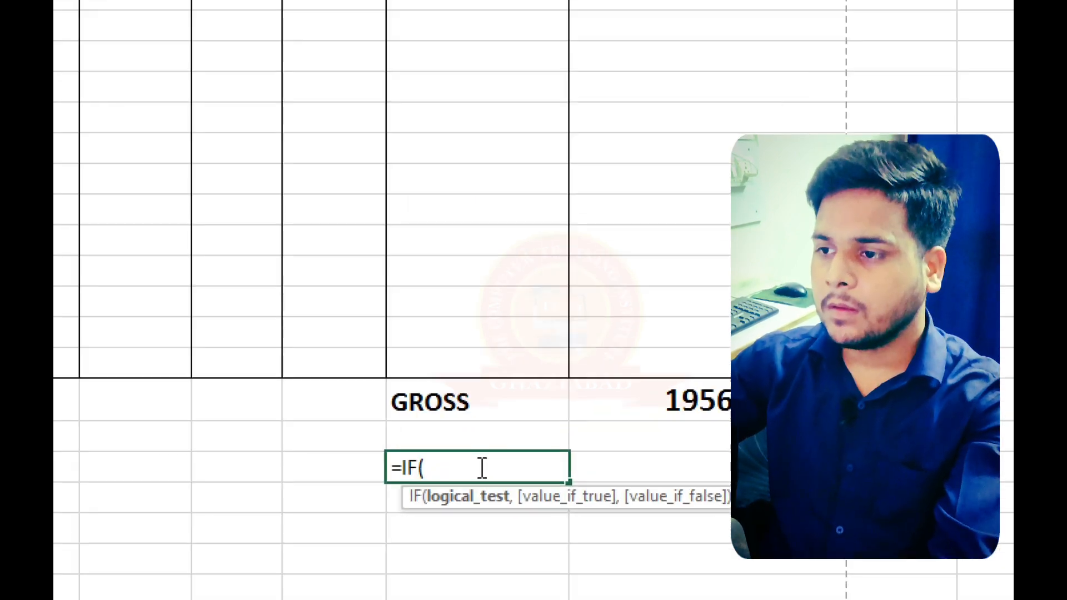
scroll(448, 469, "up", 5)
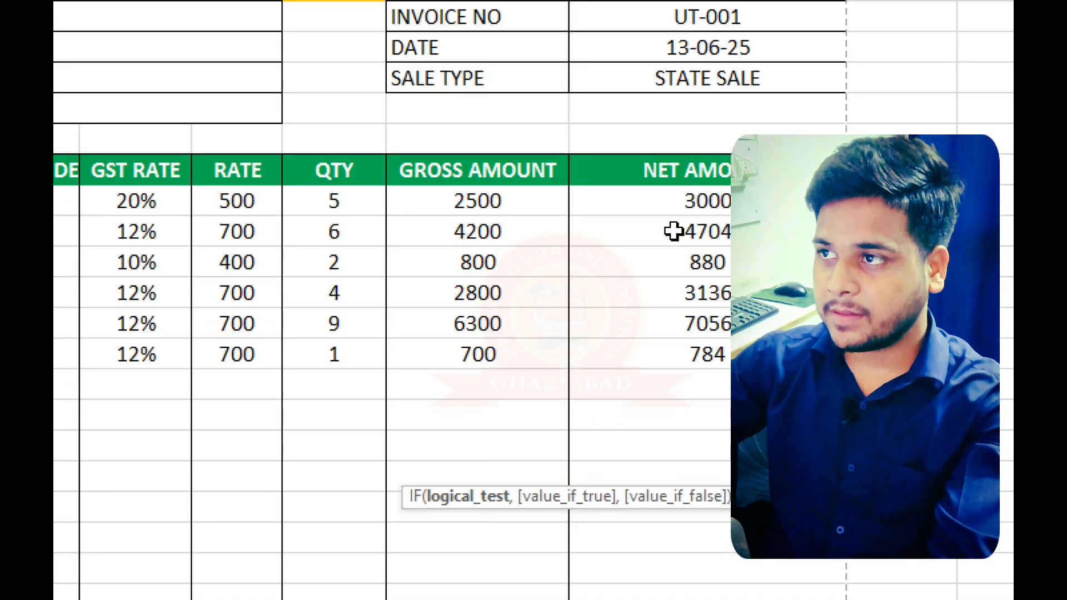
left_click(702, 81)
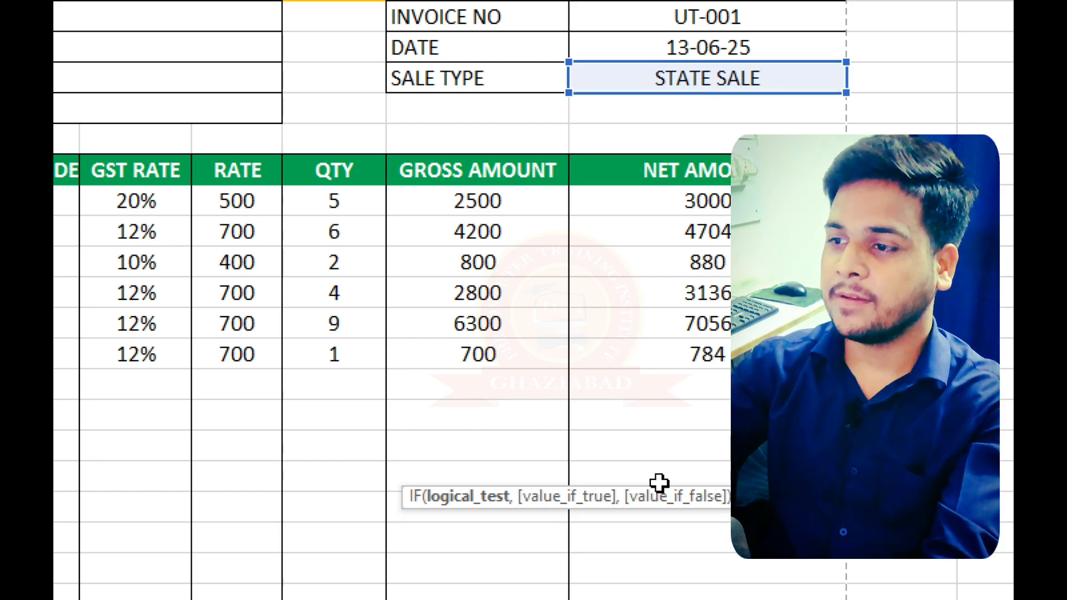
type("=IF(I6=")
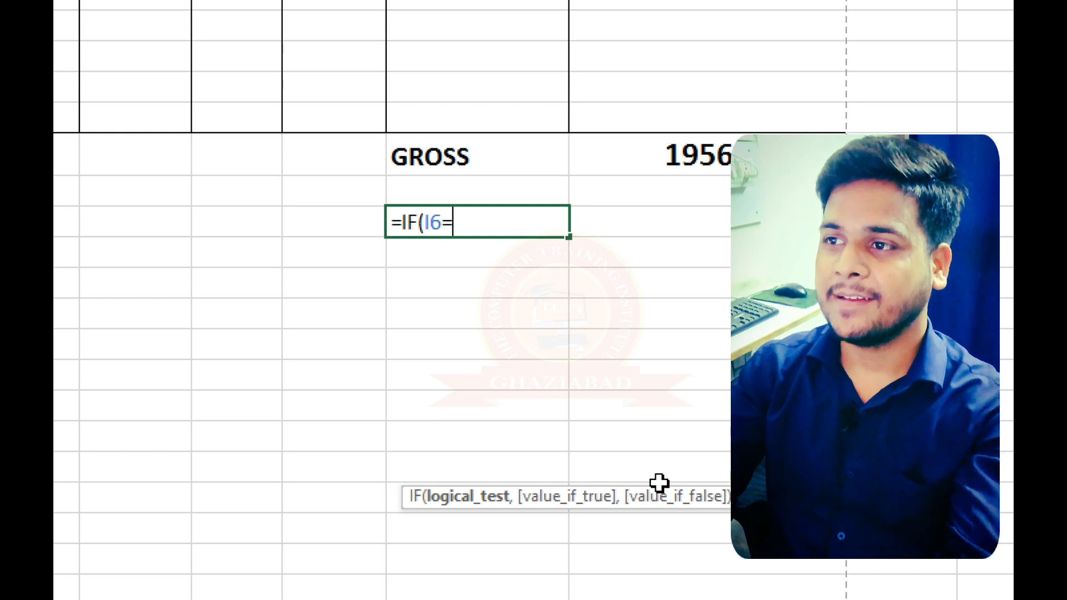
type("\"STA")
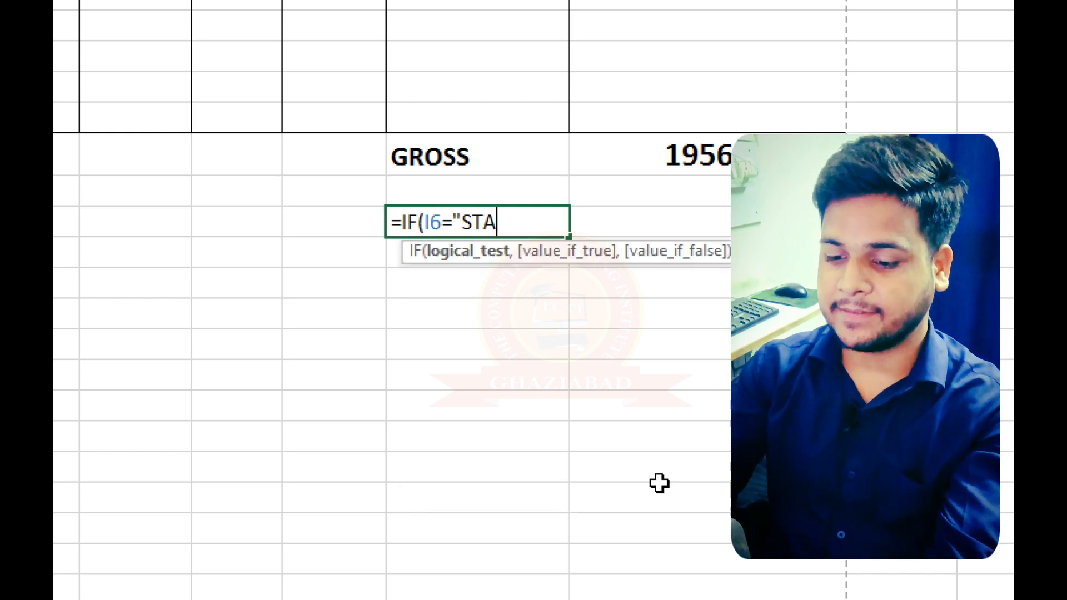
type("TE SALE")
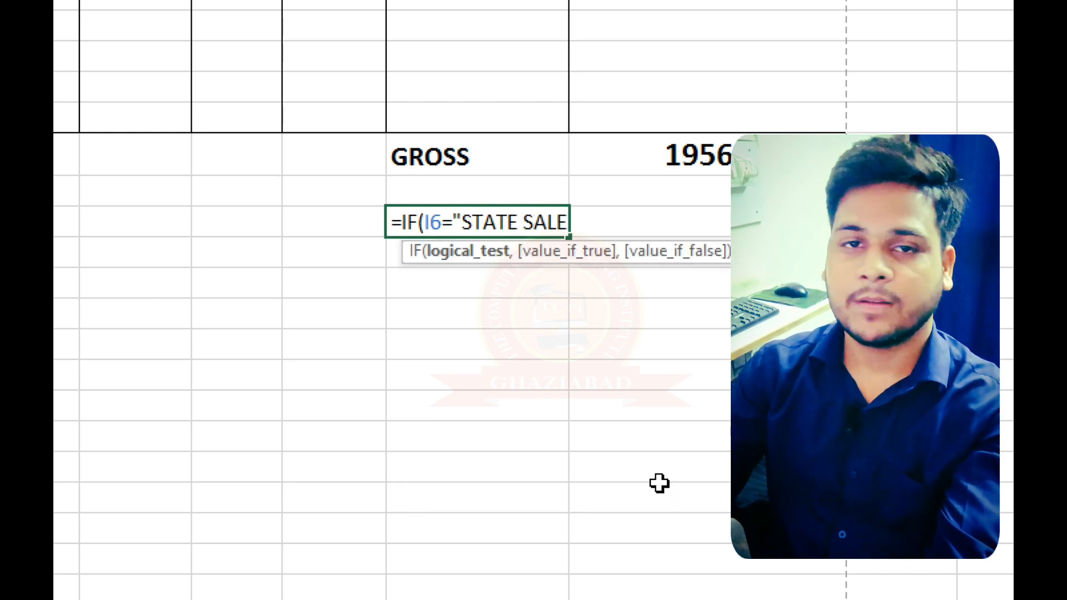
type("\"")
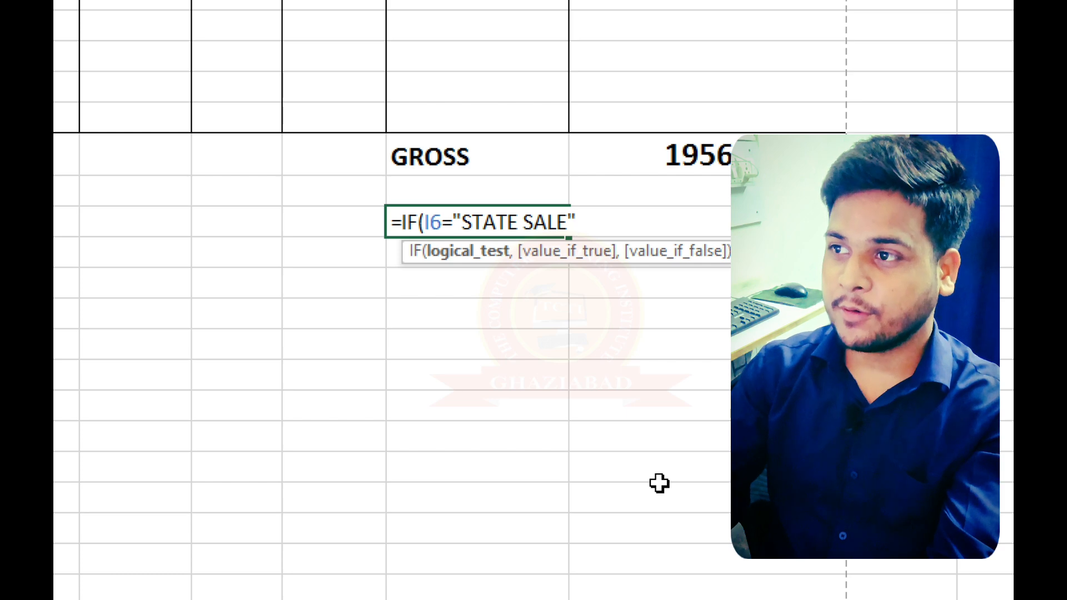
type(",")
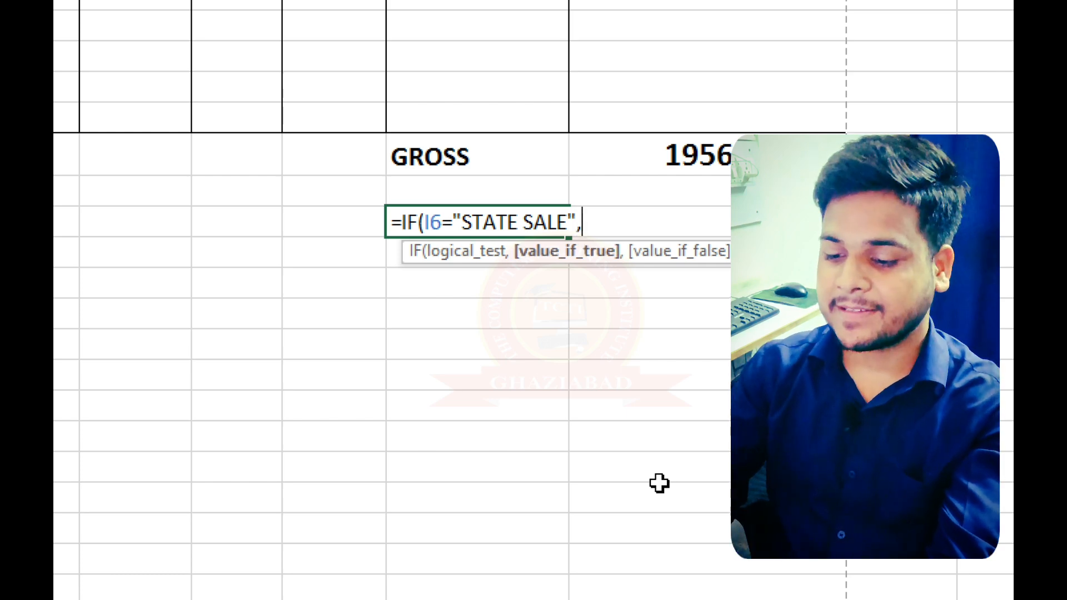
type("CGST")
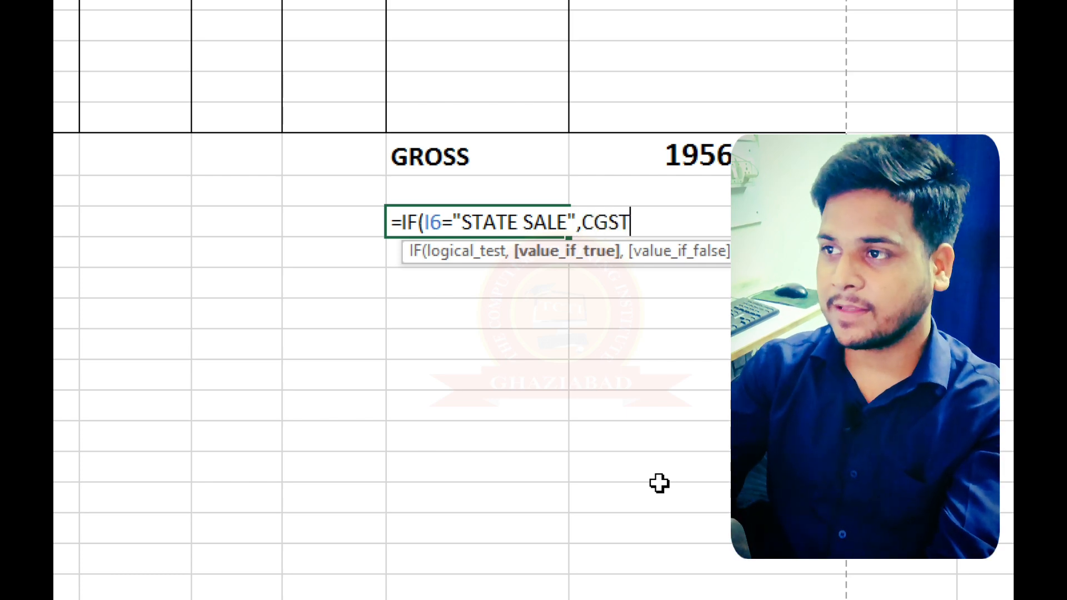
- Complete the IF formula in H33 with "CGST" as the value if true and enter it
key("BackSpace")
key("BackSpace")
key("BackSpace")
key("BackSpace")
type("\"")
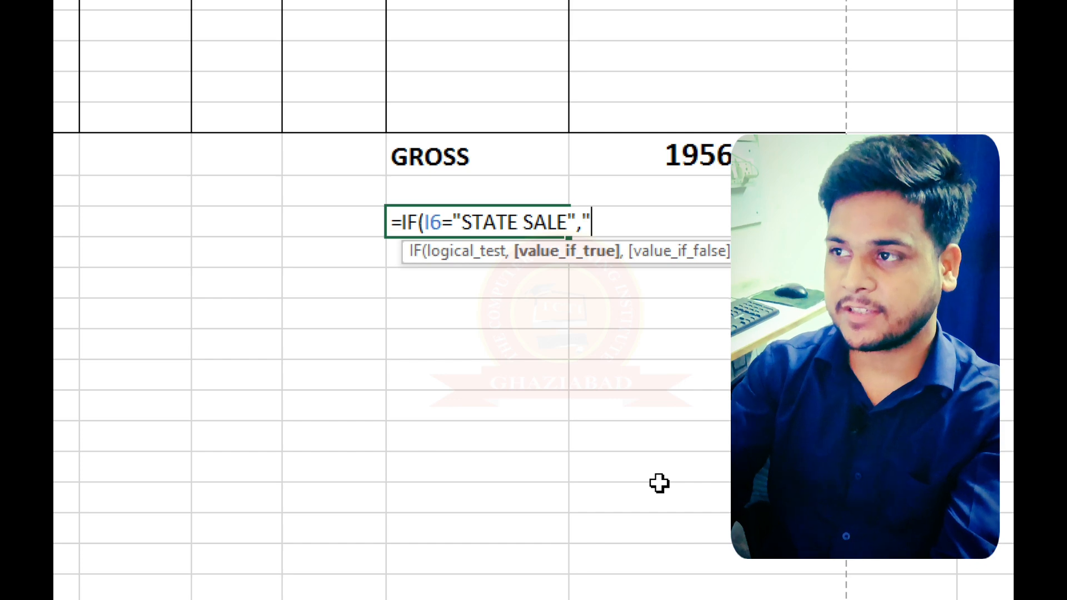
type("CGST")
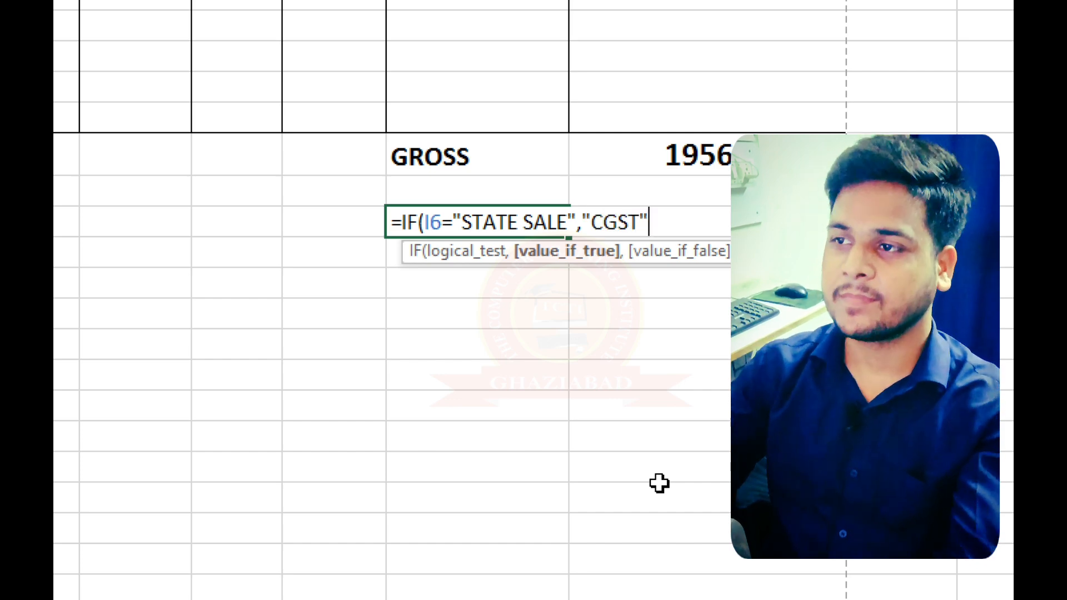
type(")")
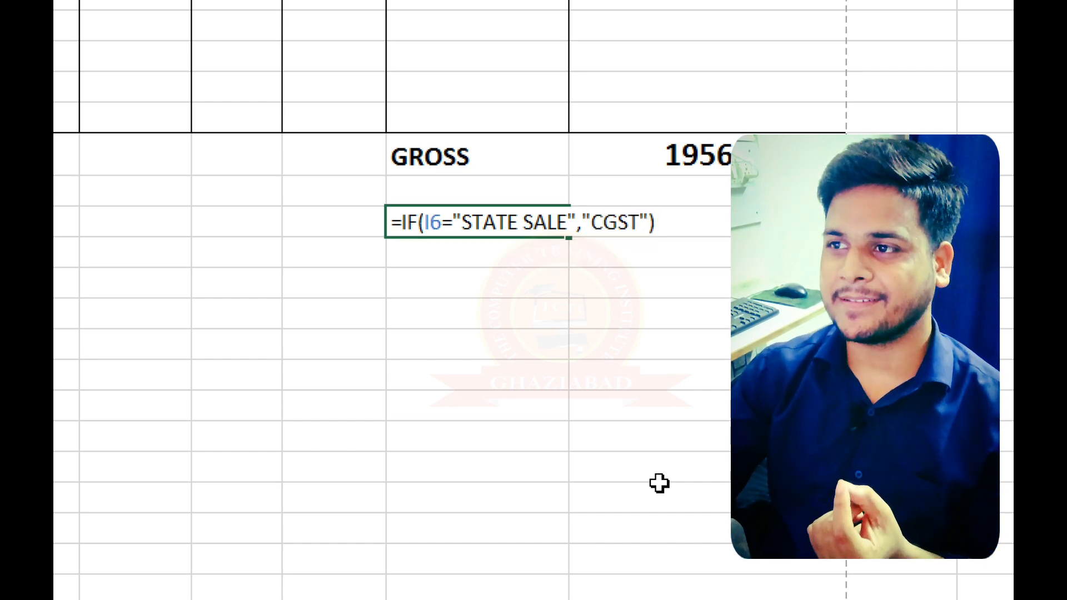
key("Return")
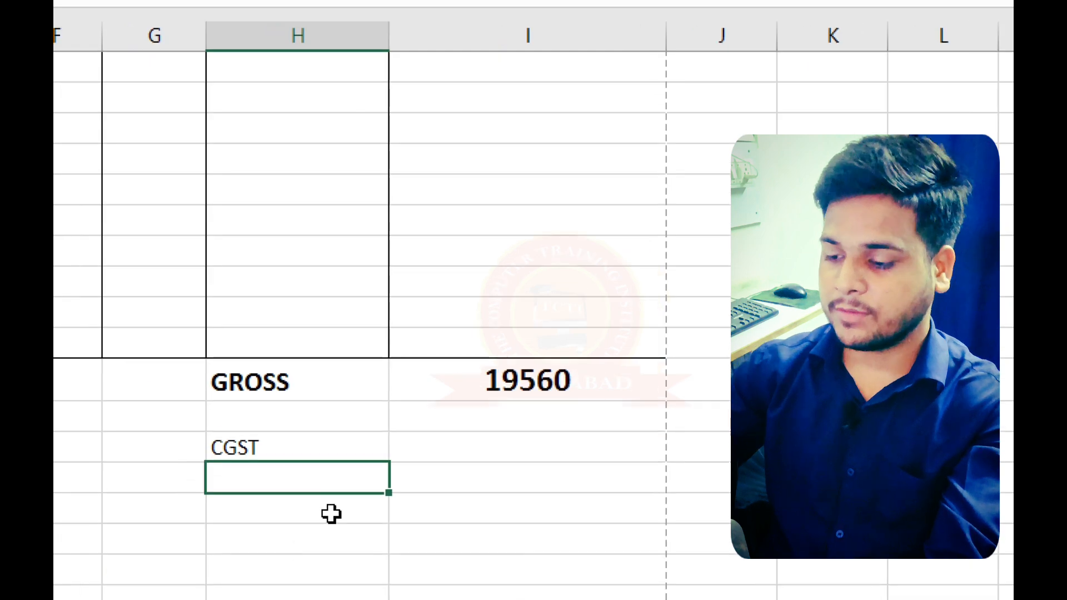
- Begin an IF formula in H34 that tests whether the sale type in I6 equals "STATE SALE"
type("=C")
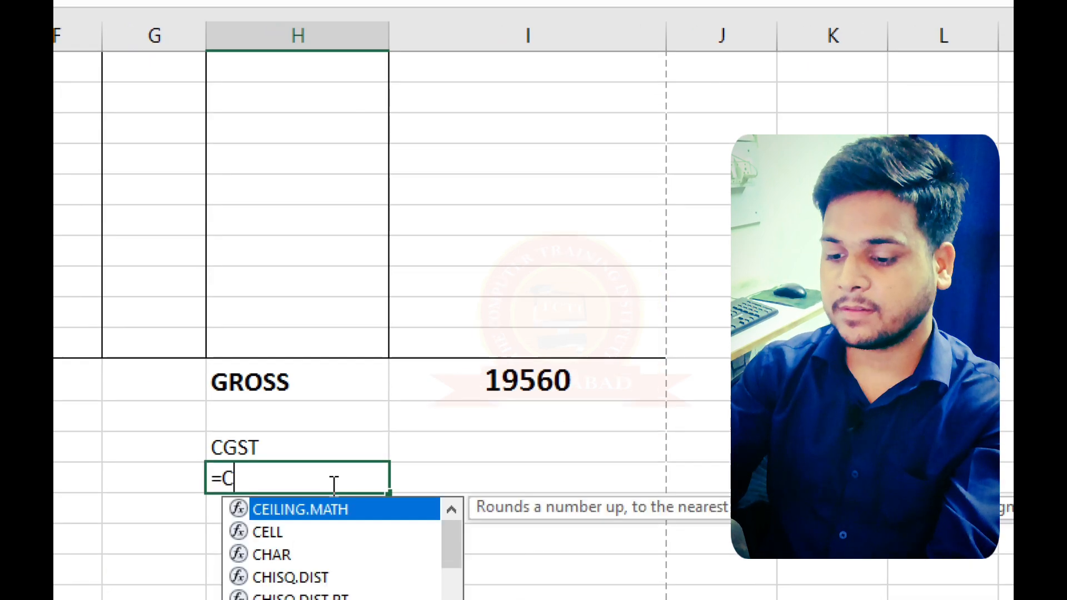
key("BackSpace")
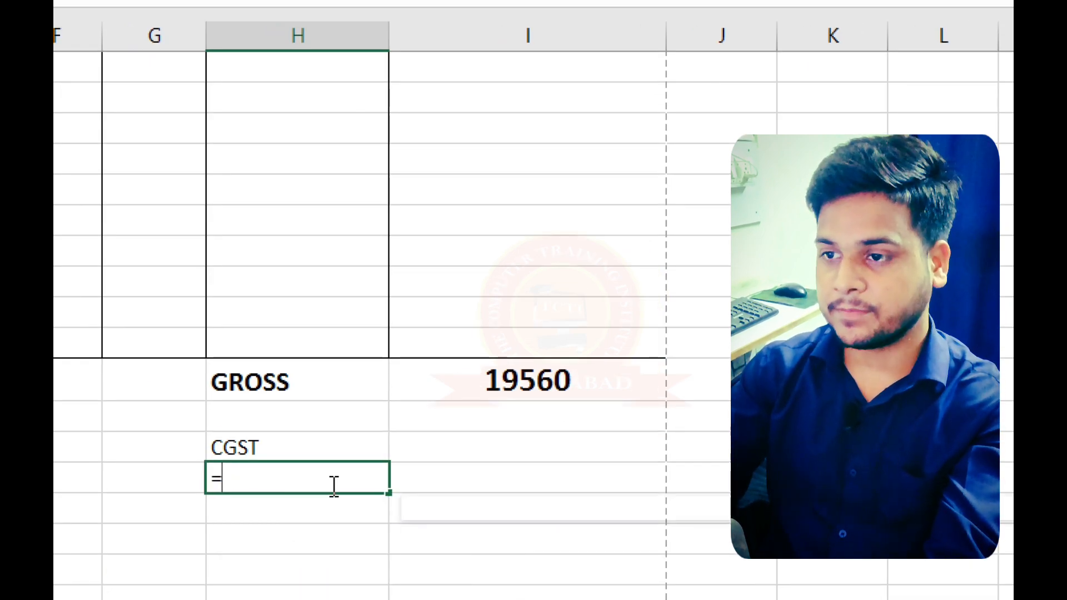
type("IF(")
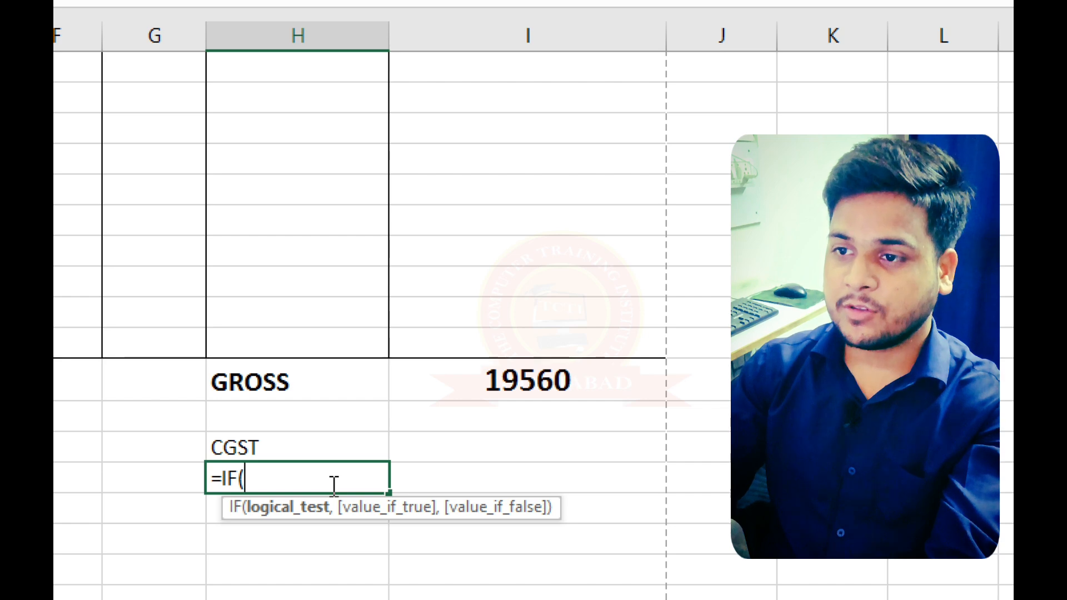
key("Up")
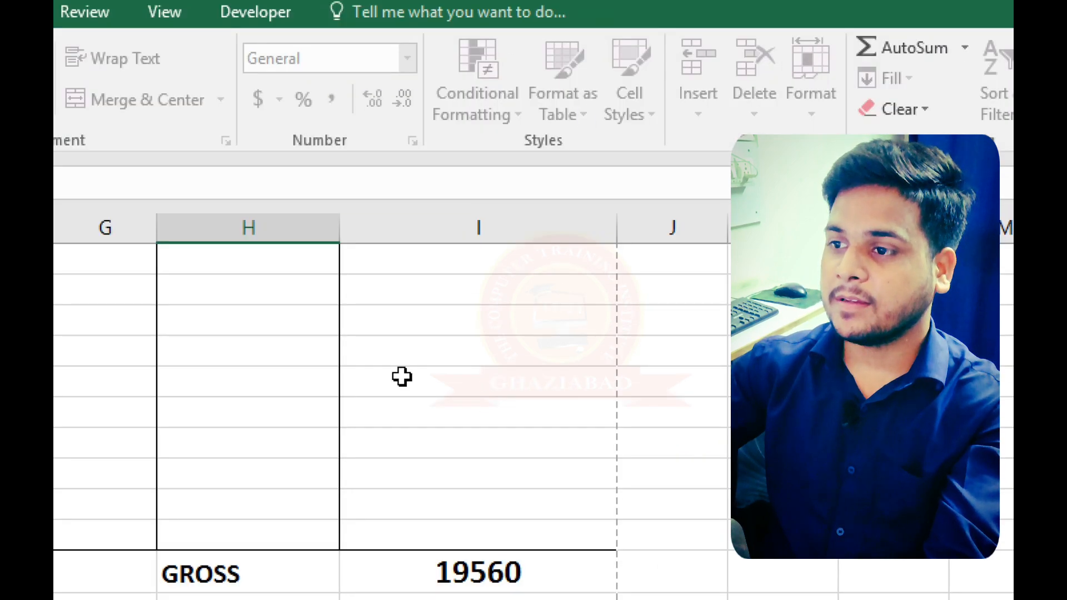
scroll(404, 377, "up", 8)
scroll(417, 461, "down", 3)
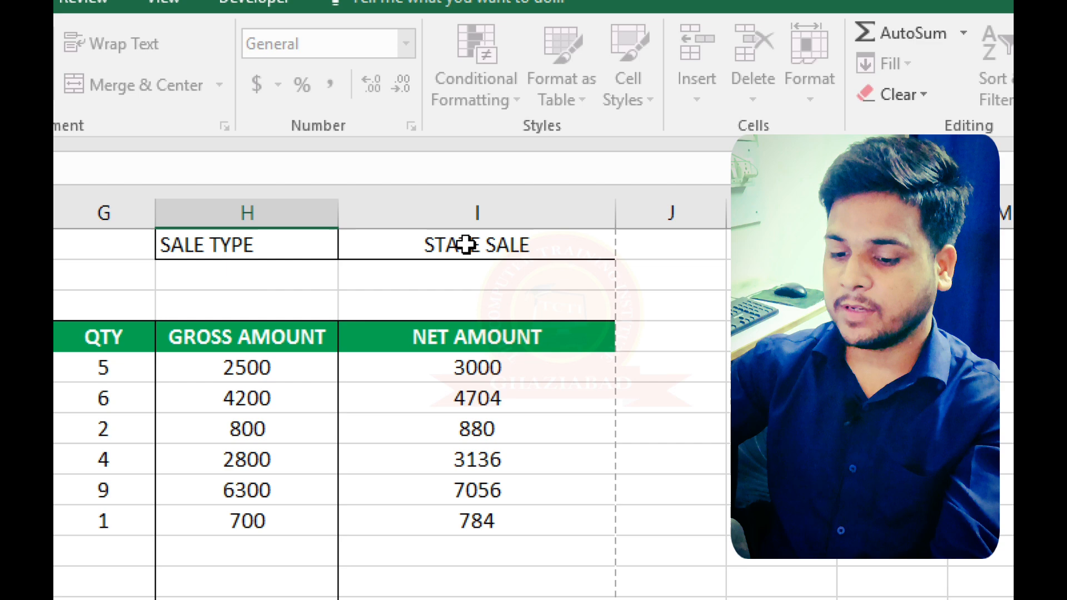
left_click(465, 245)
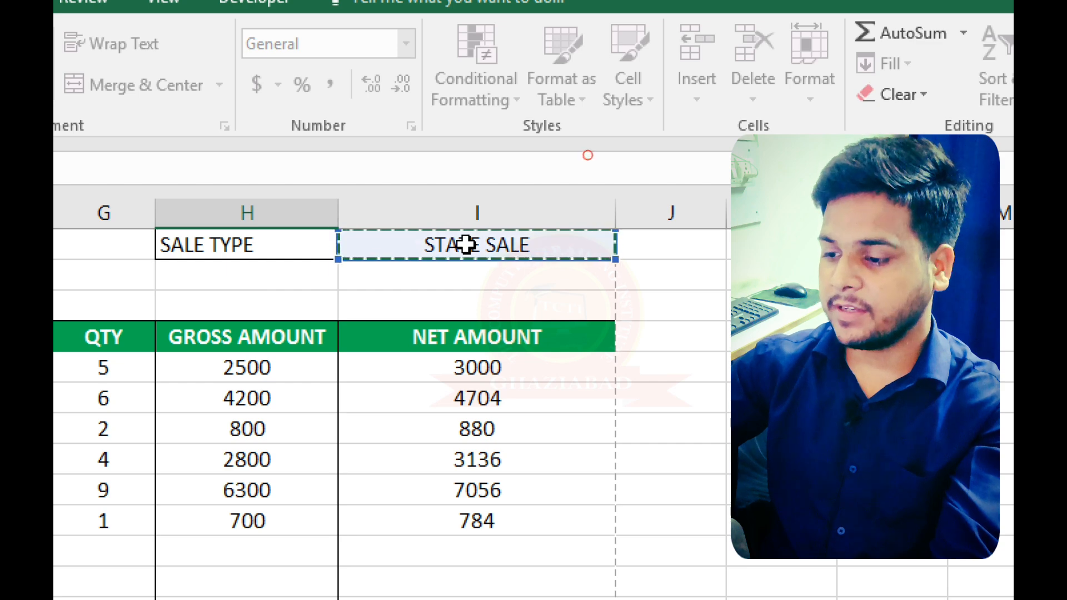
scroll(466, 255, "down", 3)
scroll(466, 255, "down", 5)
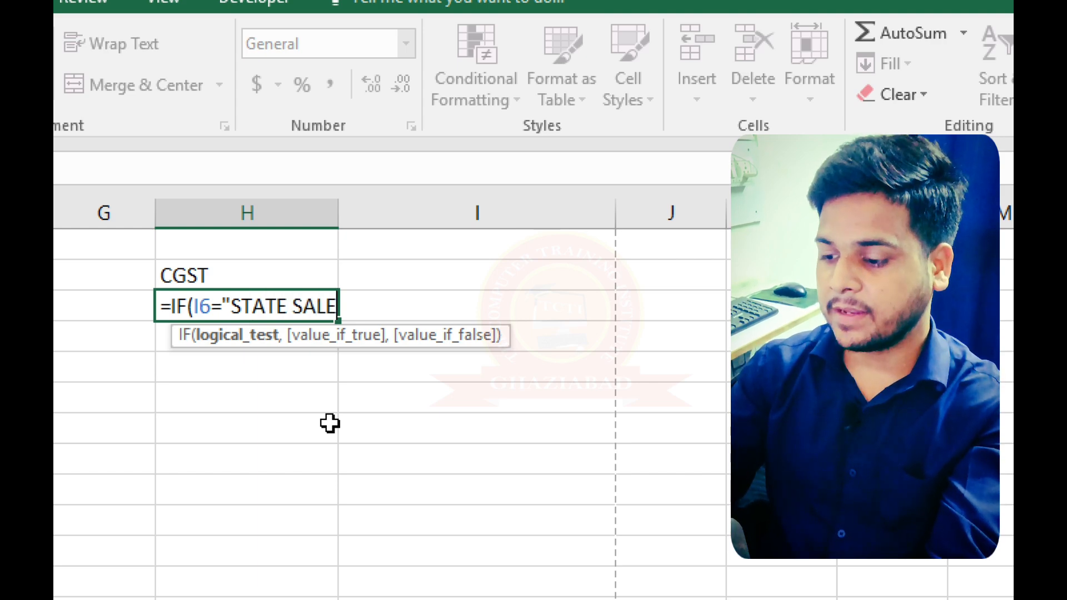
- Complete the IF formula in H34 with "SGST" as the value if true and enter it
type(",")
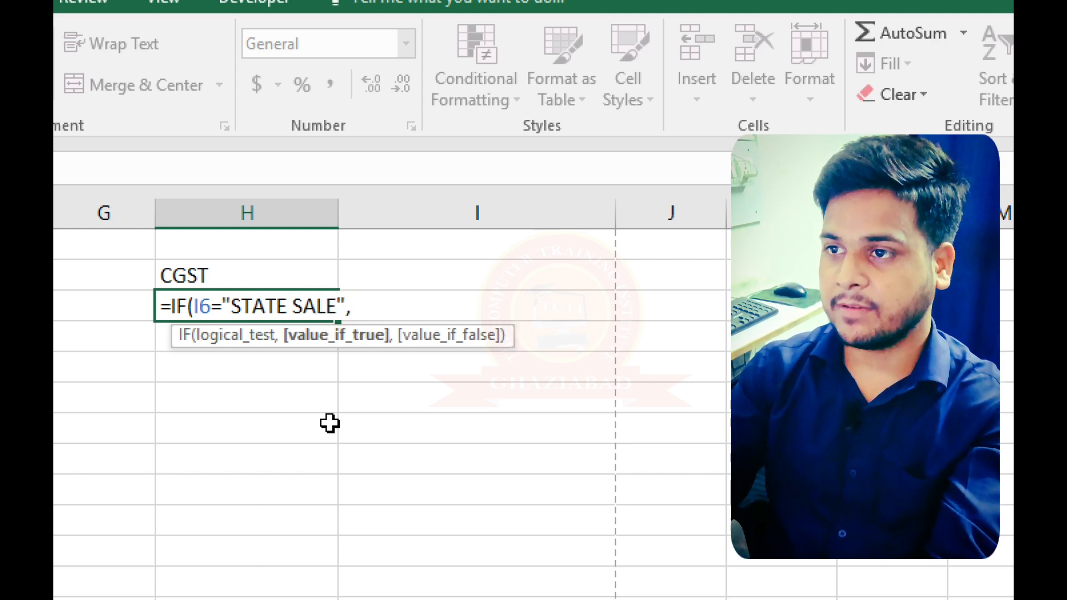
type("\"SGST")
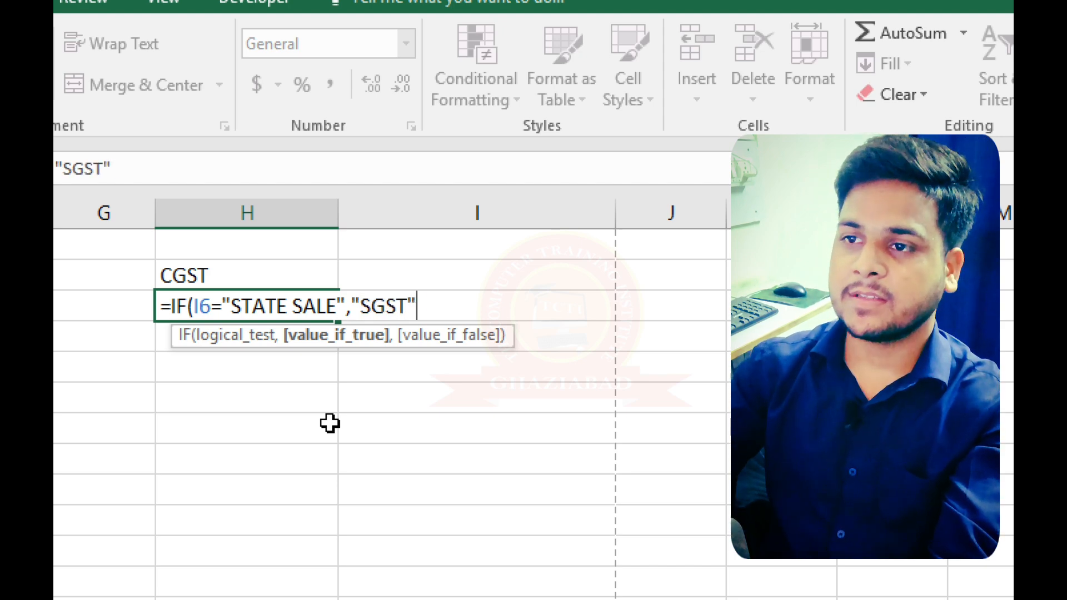
key("Return")
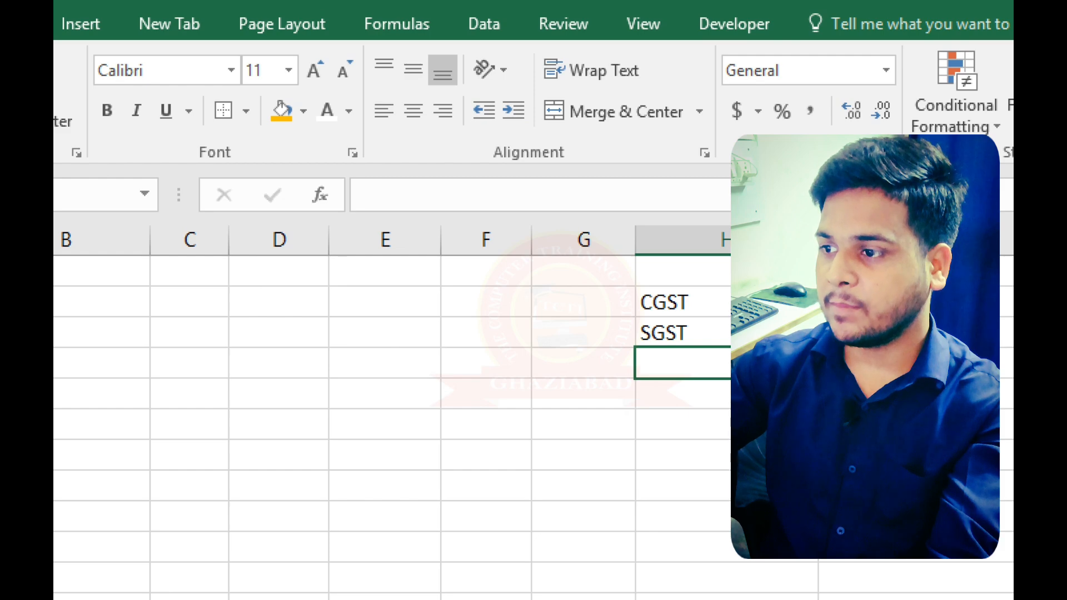
- Start an IF formula in H32, under the GROSS label, with the sale type cell I6 as its test reference
scroll(751, 274, "up", 3)
scroll(708, 467, "down", 2)
left_click(713, 430)
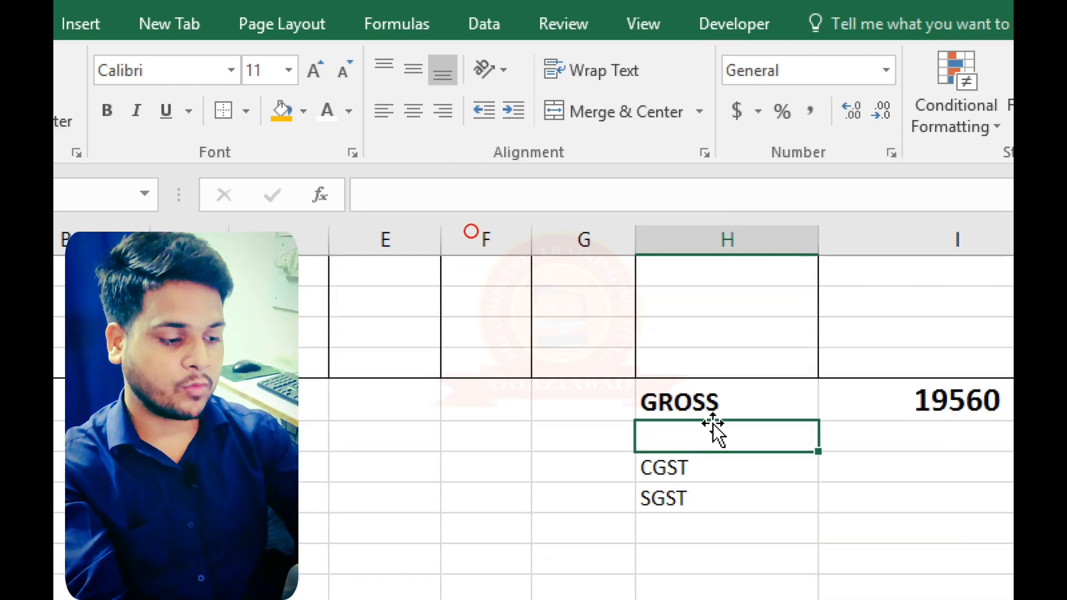
double_click(714, 425)
type("=")
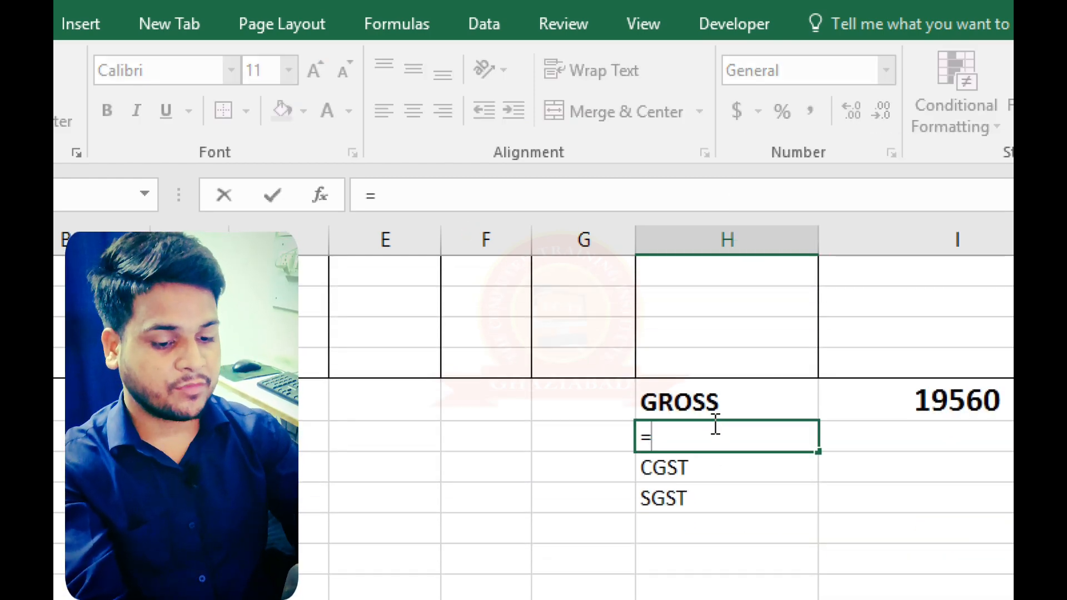
type("IF(")
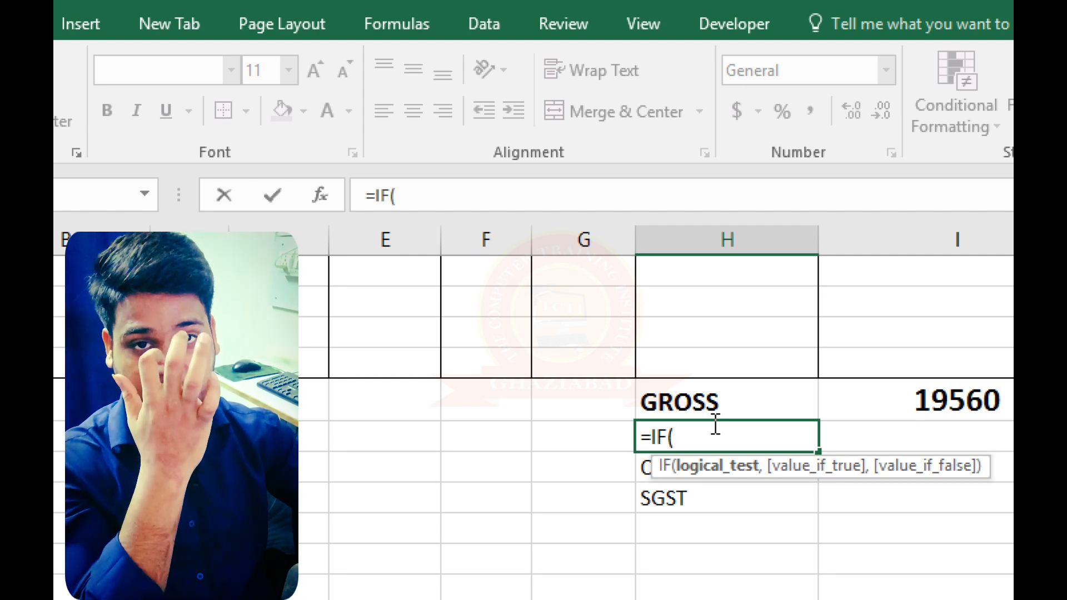
scroll(716, 425, "up", 5)
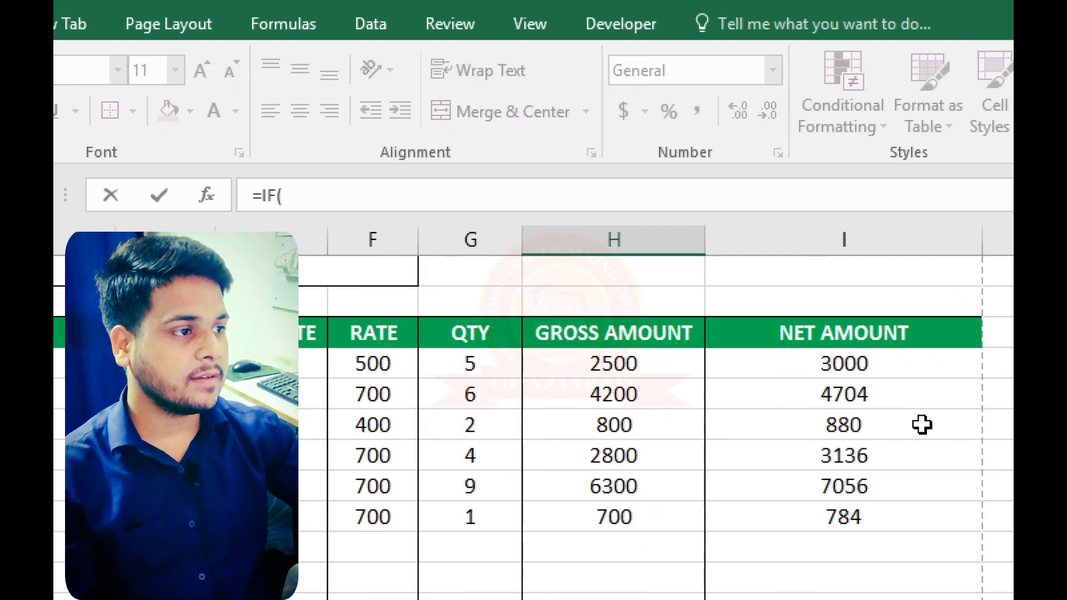
scroll(915, 428, "up", 2)
left_click(861, 406)
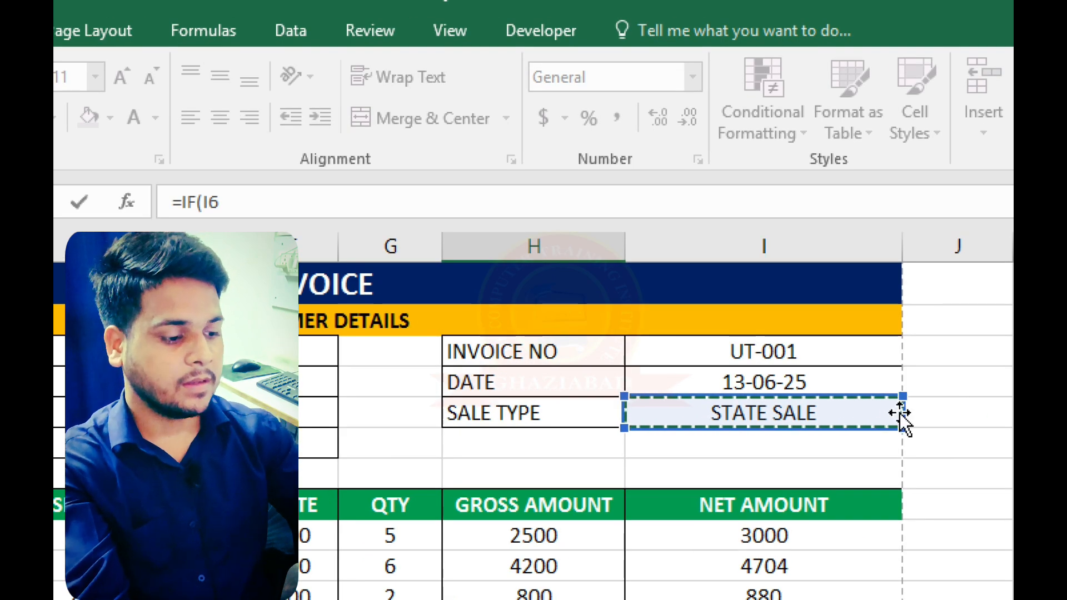
- Compare I6 with "INTER STATE SALE" in the H32 formula, return "IGST" if true, and enter it
type("=")
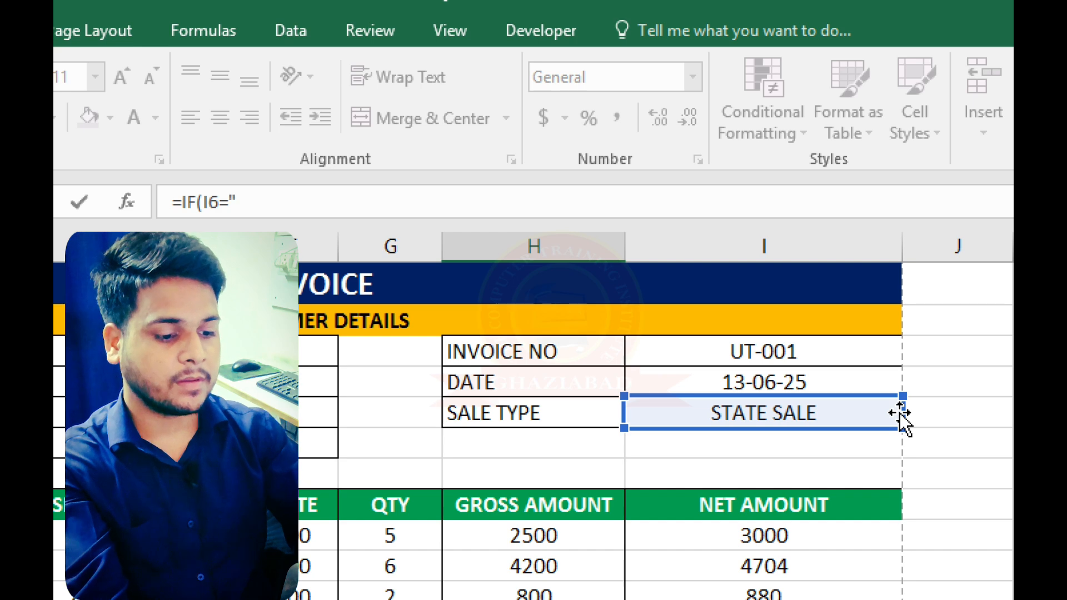
type("\"INTER")
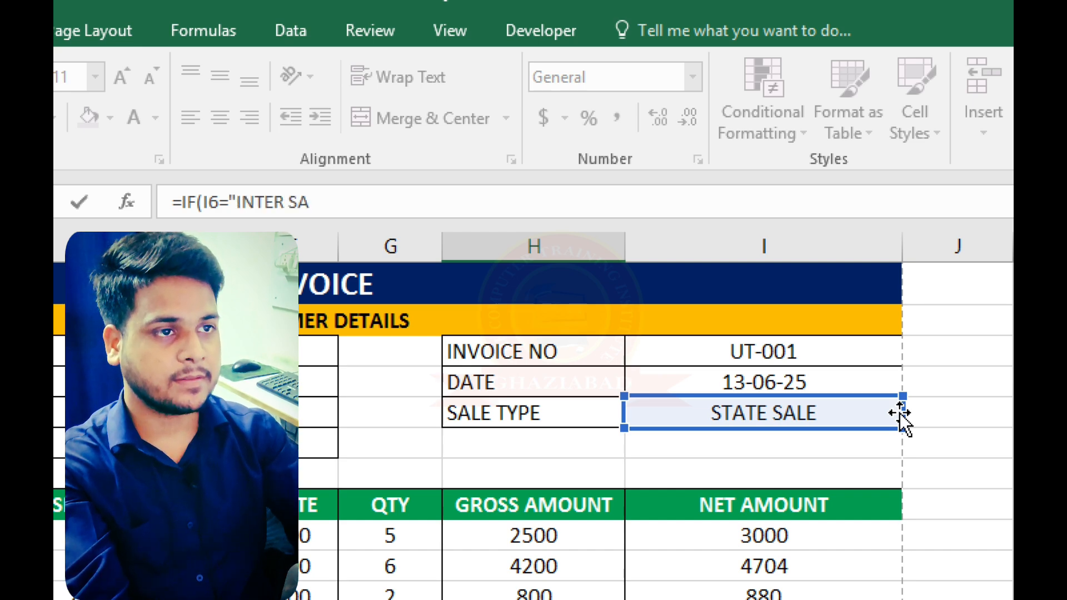
type(" STATE SA")
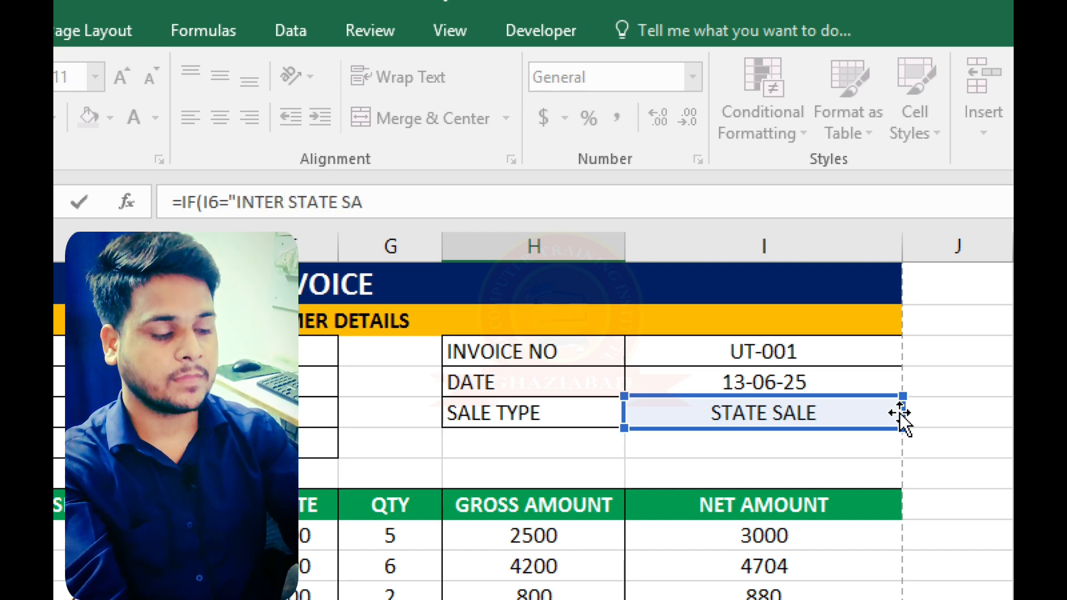
type("LE")
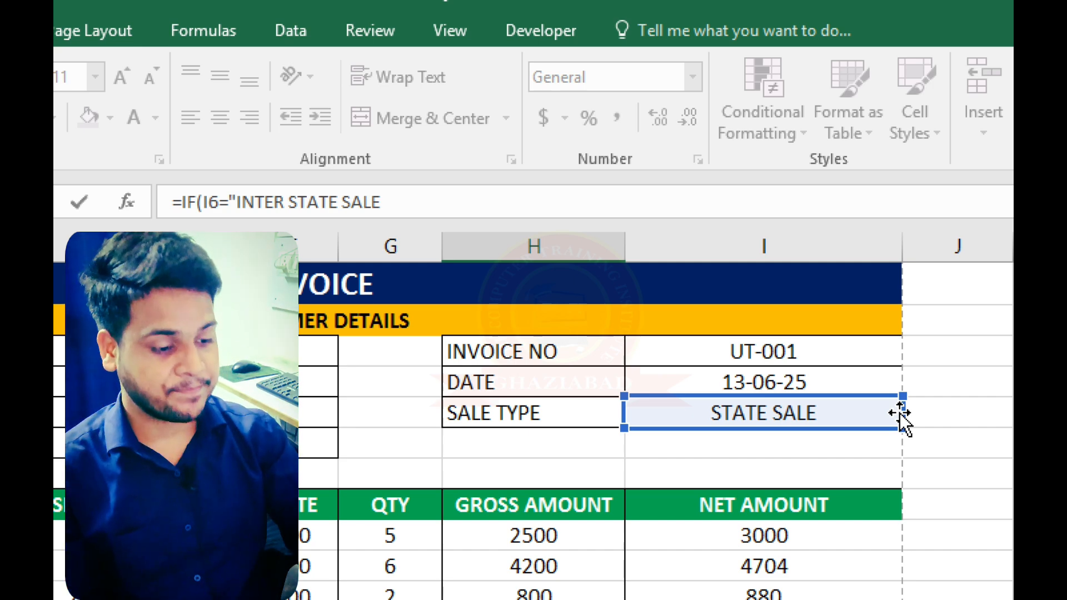
type("\",")
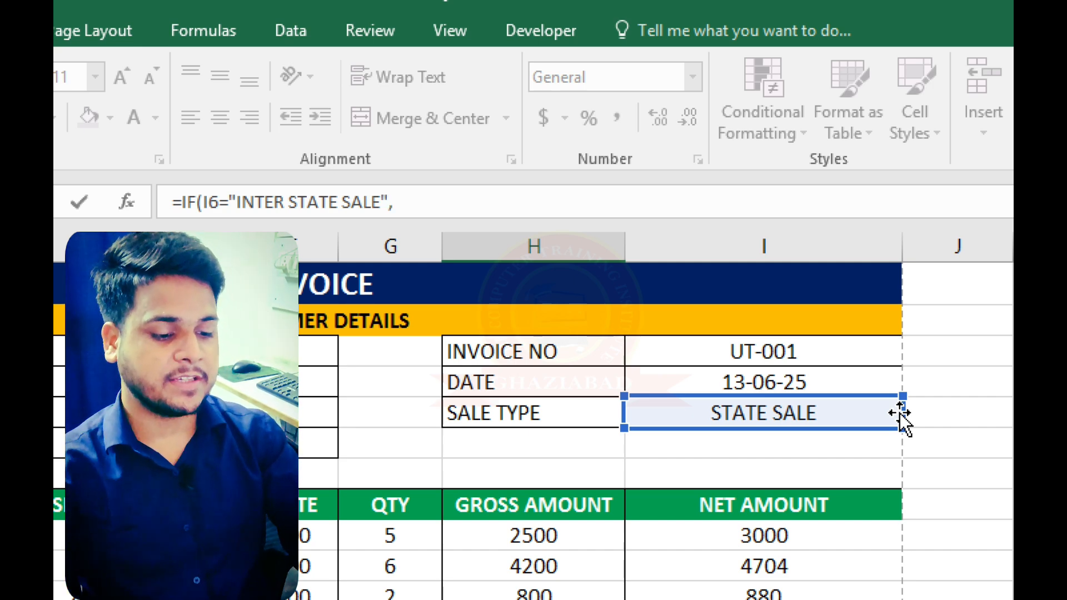
type("\"IGST")
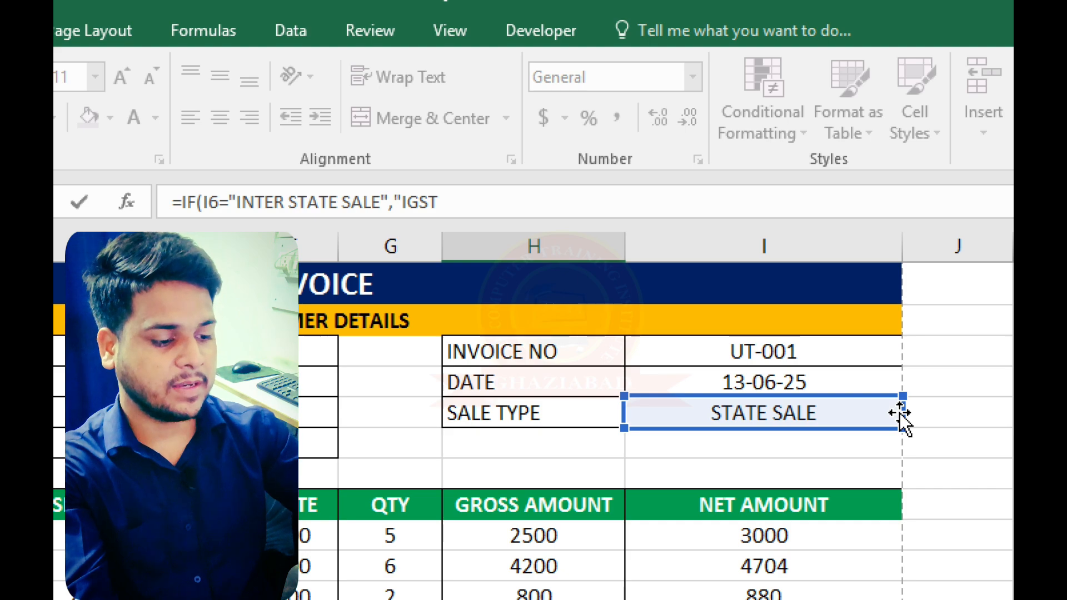
type("\")")
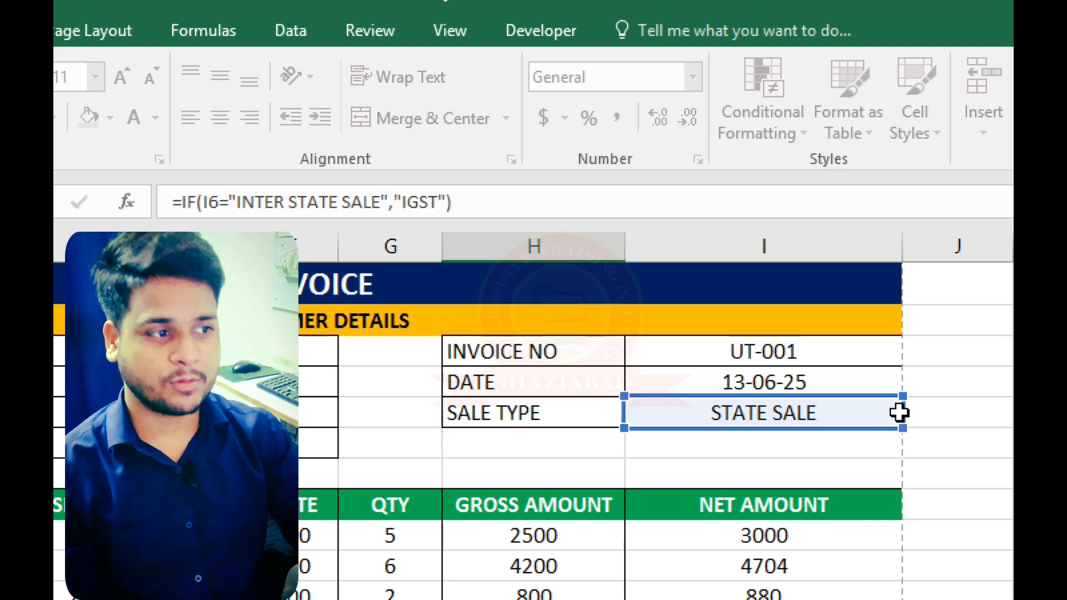
key("Return")
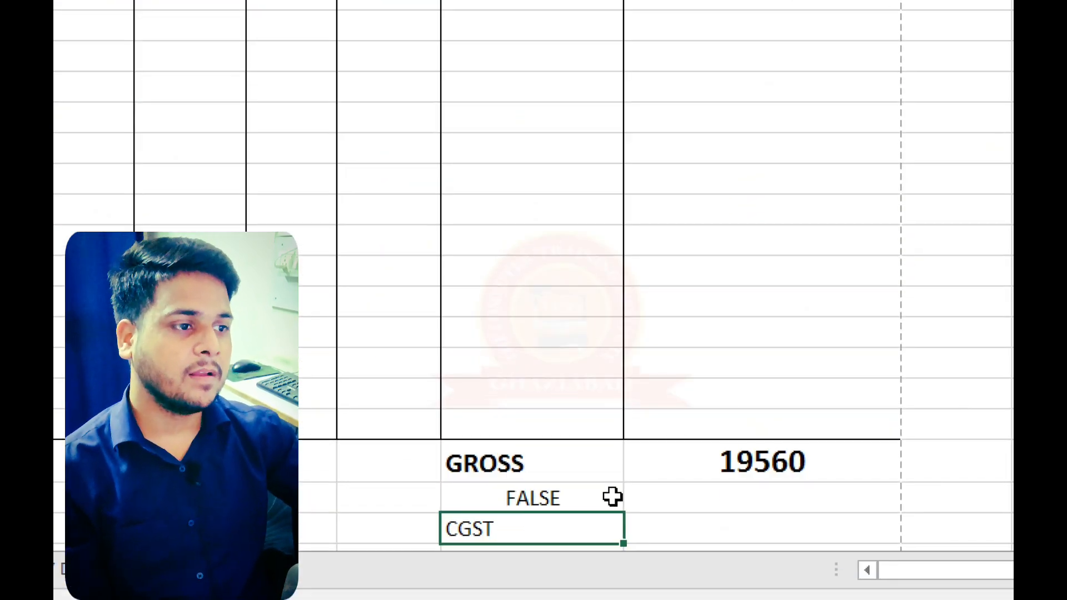
- Add an empty text "" as the value if false to the IGST formula in H32
scroll(562, 498, "down", 2)
left_click(559, 345)
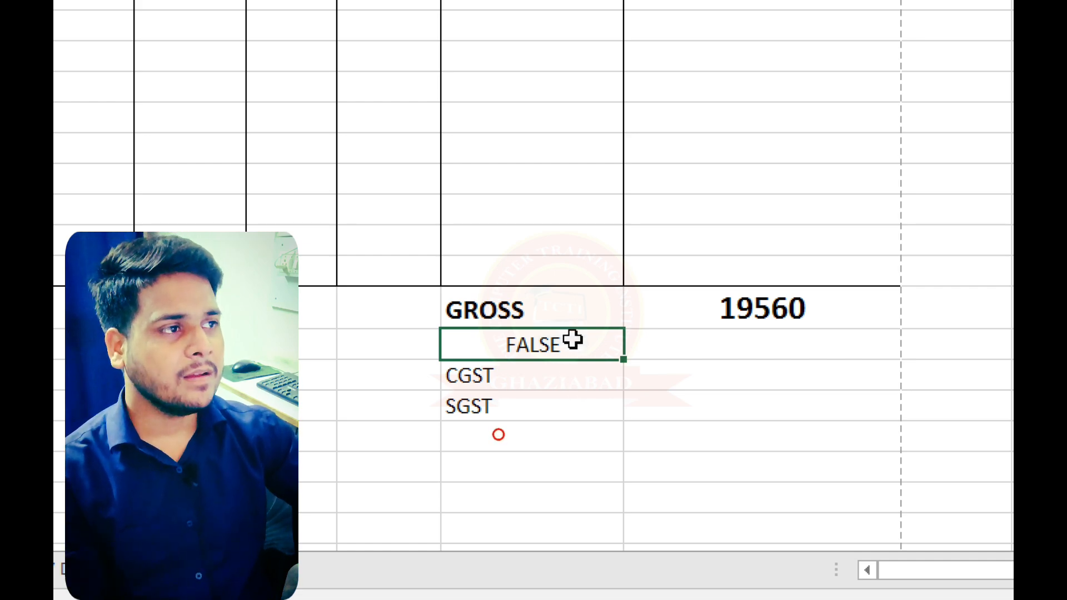
scroll(572, 340, "up", 4)
scroll(571, 338, "down", 3)
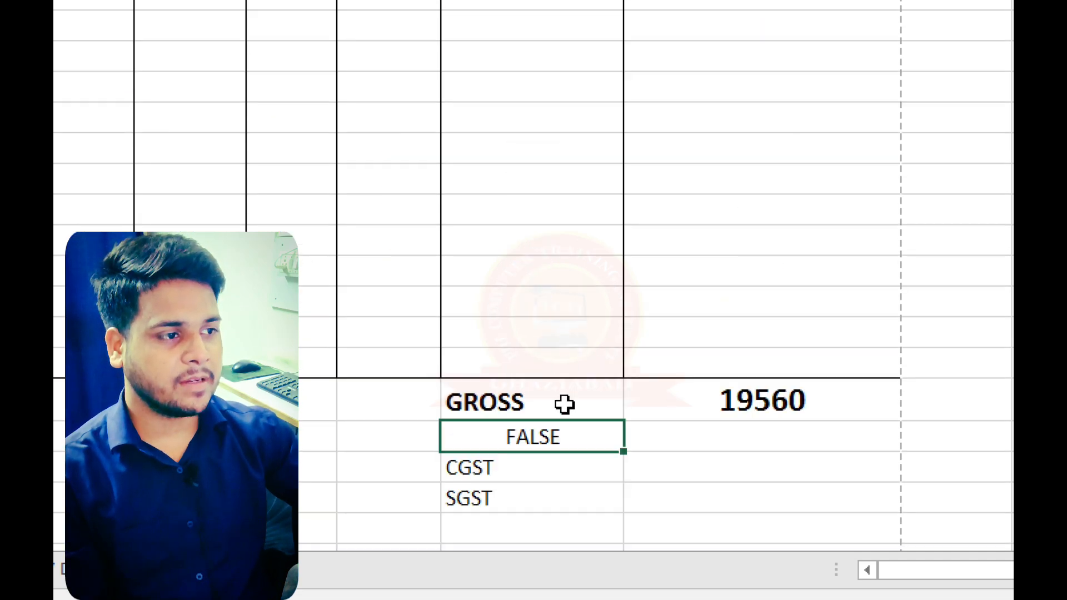
double_click(596, 437)
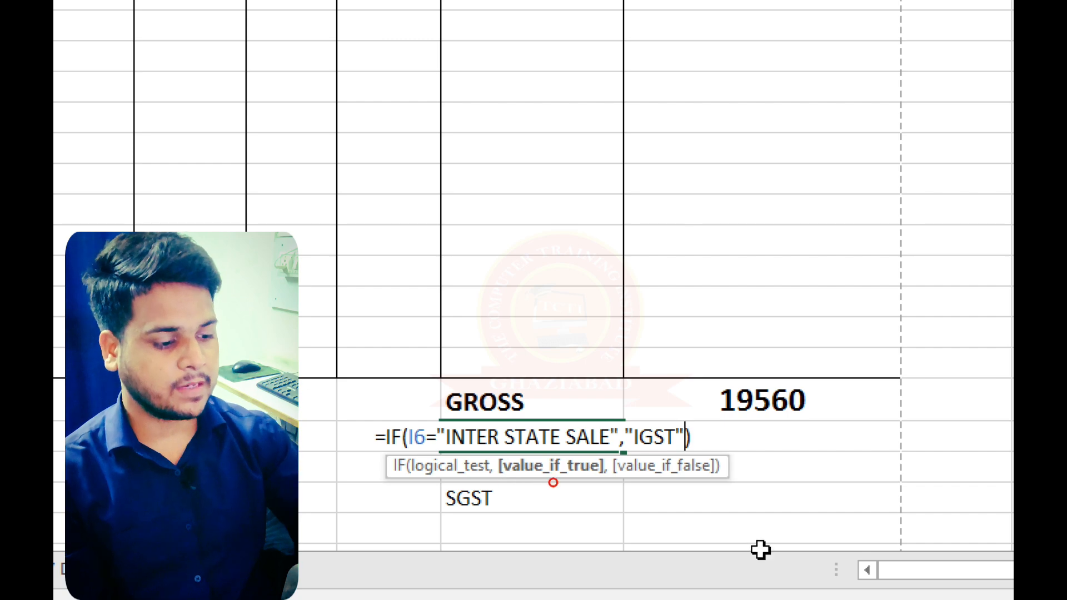
type(",\"\"")
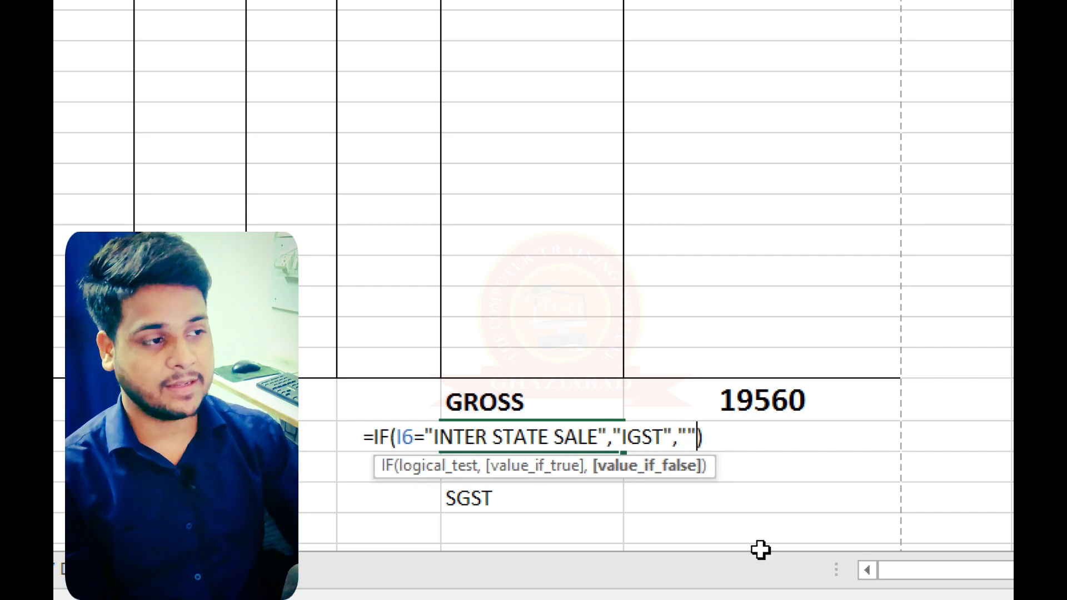
key("Return")
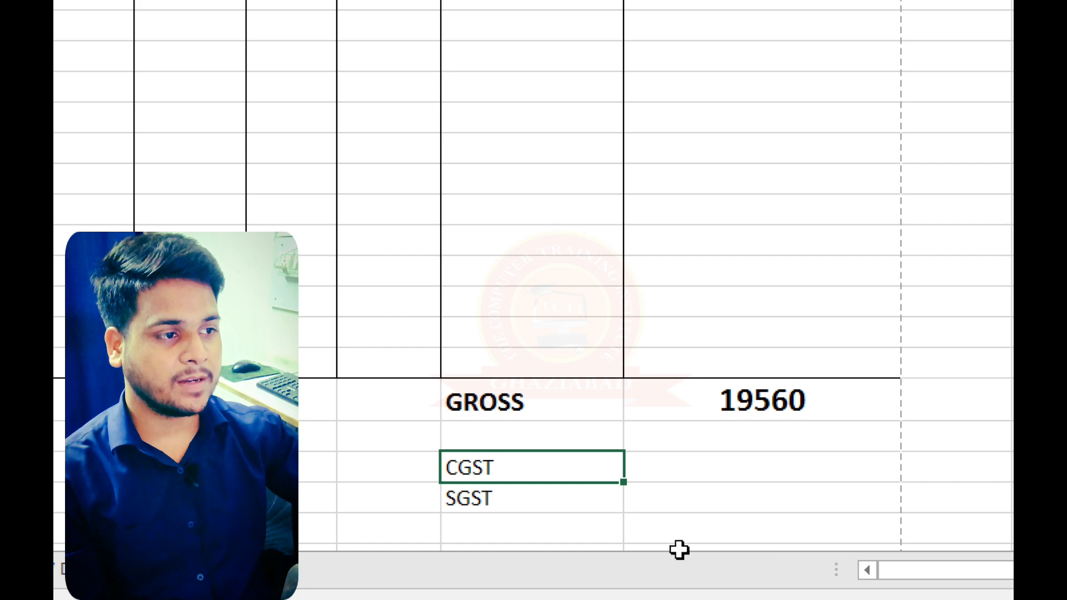
- Add a value-if-false argument to the CGST formula in H33 and enter it
double_click(572, 472)
left_click(703, 468)
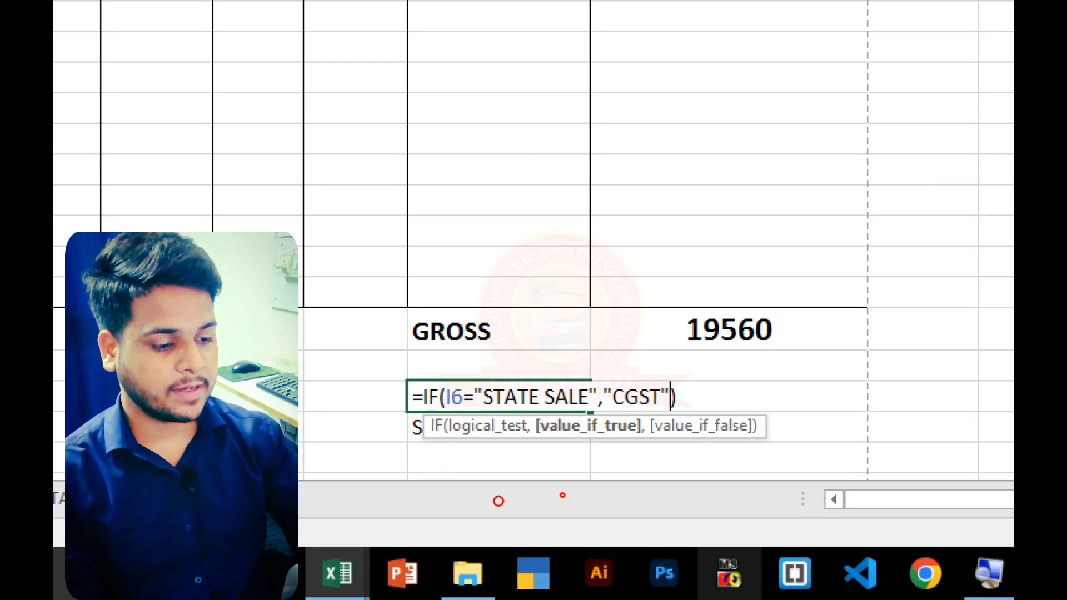
type(",\"SGST\"")
key("Return")
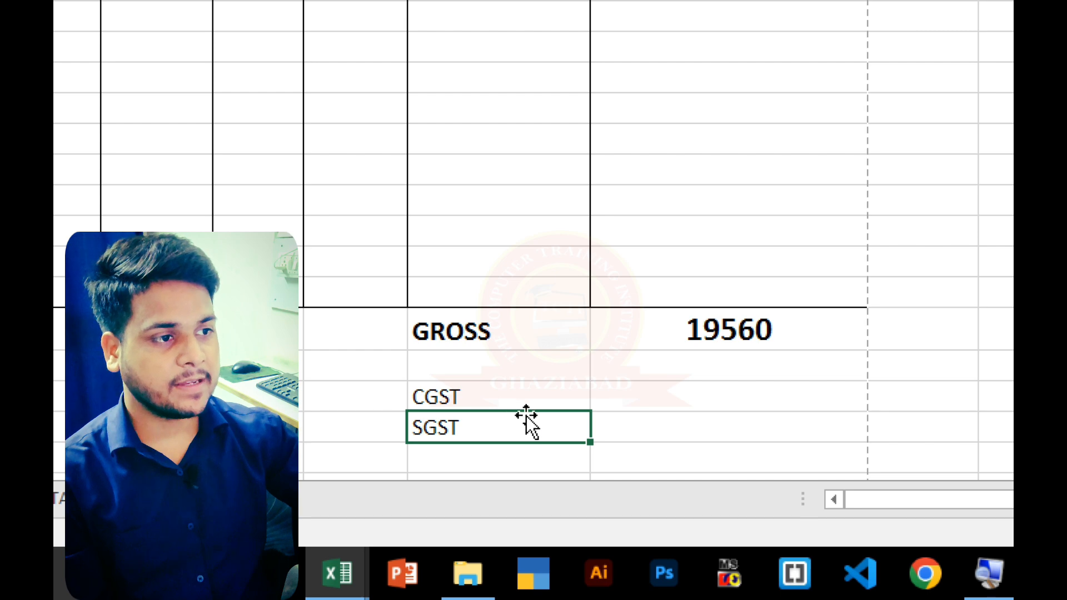
- Add an empty text "" as the value if false to the SGST formula in H34
scroll(526, 421, "up", 6)
scroll(527, 425, "down", 9)
scroll(530, 414, "down", 3)
scroll(534, 322, "up", 6)
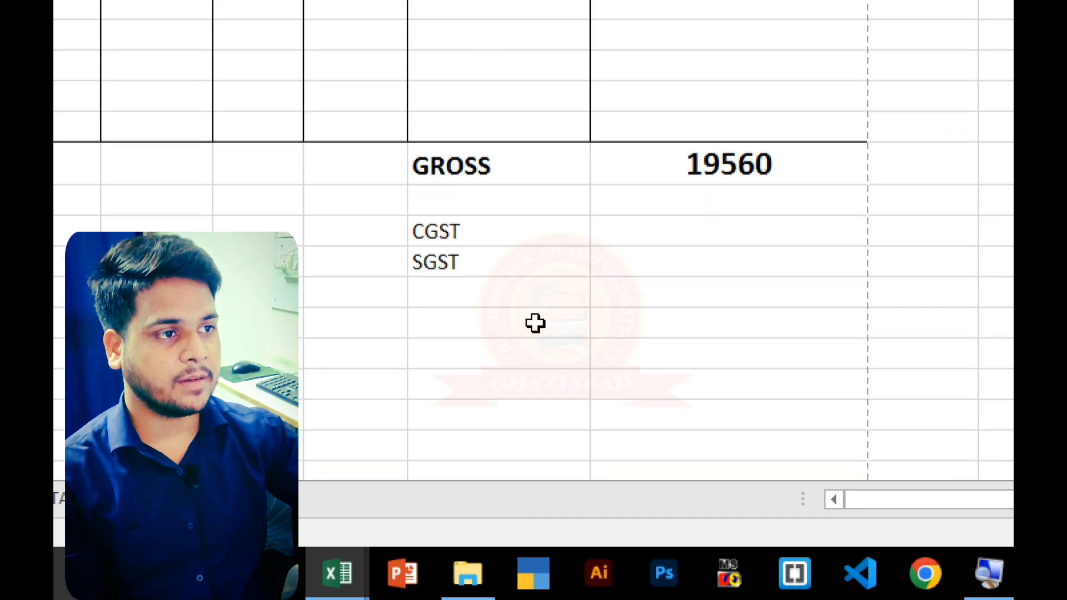
double_click(537, 275)
left_click(669, 274)
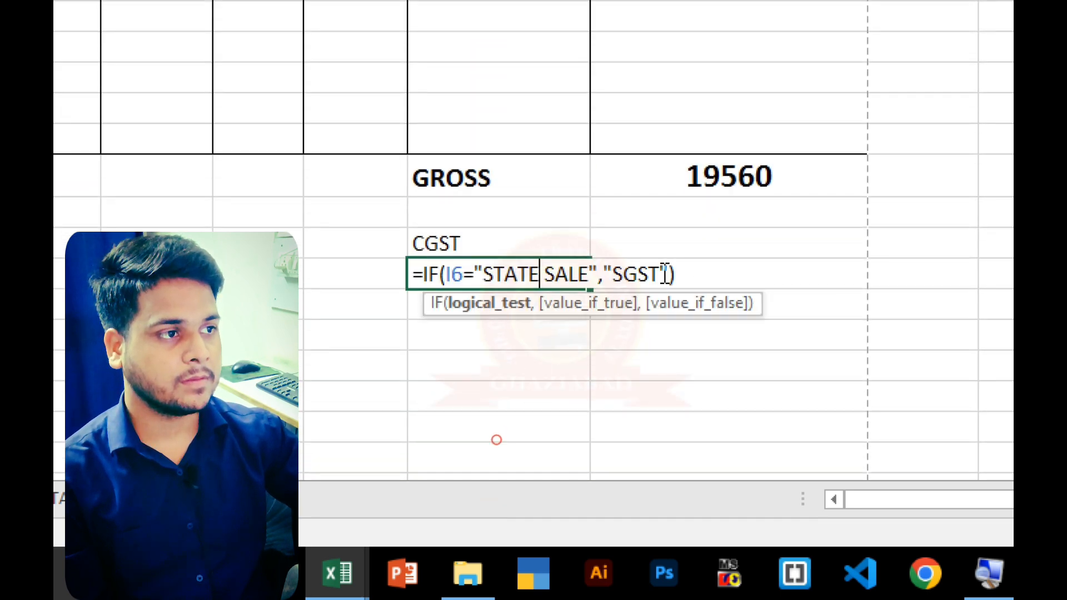
type(",")
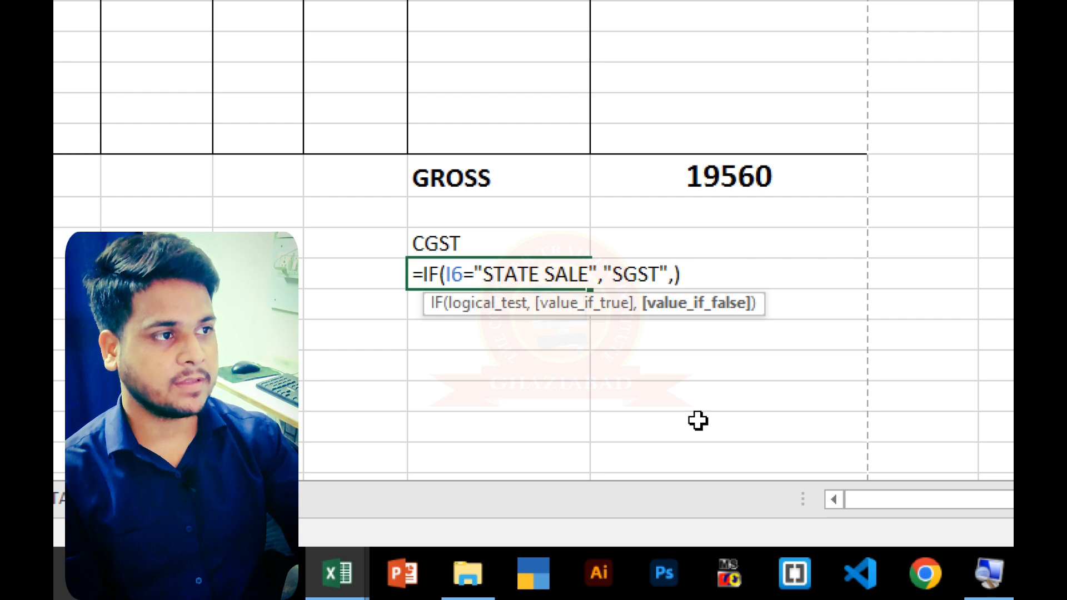
type("\"\"")
key("Return")
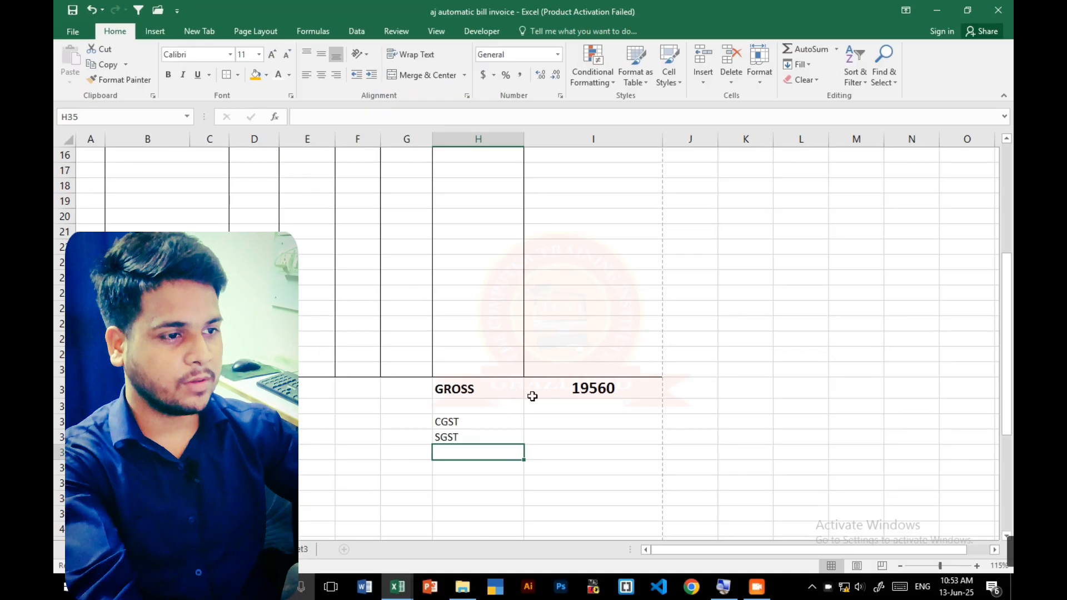
- Make the IGST, CGST and SGST labels in H32:H34 bold and set their font size to 14
left_click_drag(472, 421, 473, 431)
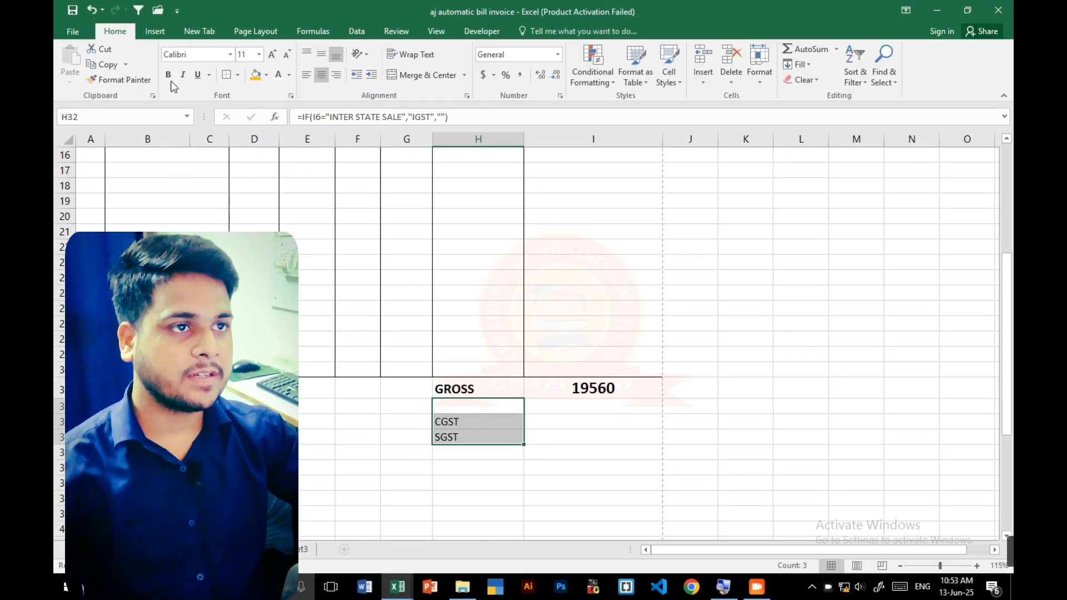
left_click(167, 74)
left_click(272, 58)
left_click(273, 58)
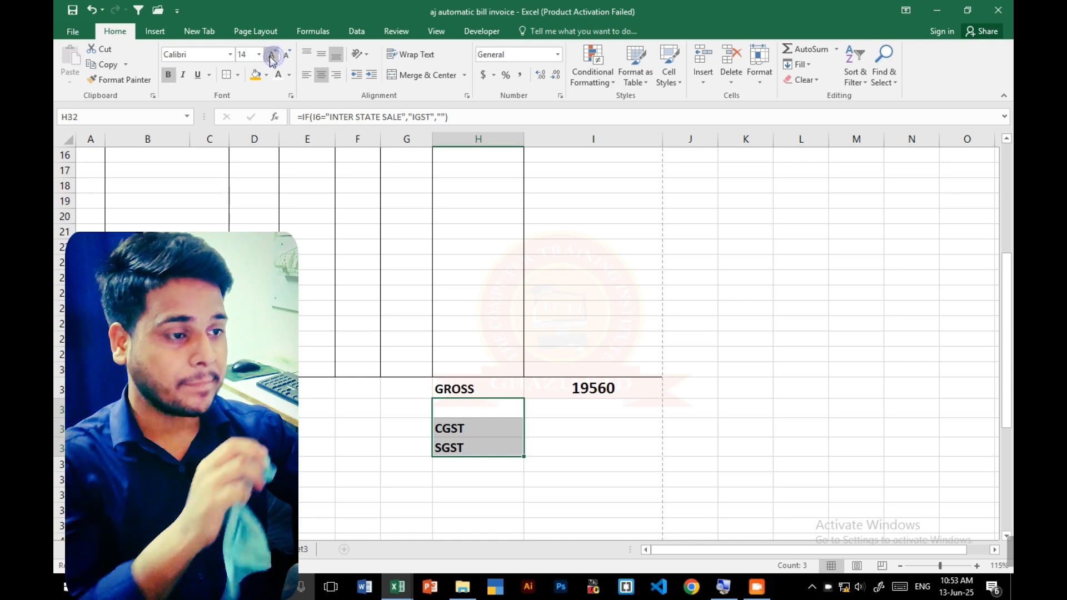
- Set the sale type in I6 to INTER STATE SALE and check the tax labels in the totals section
scroll(495, 276, "up", 6)
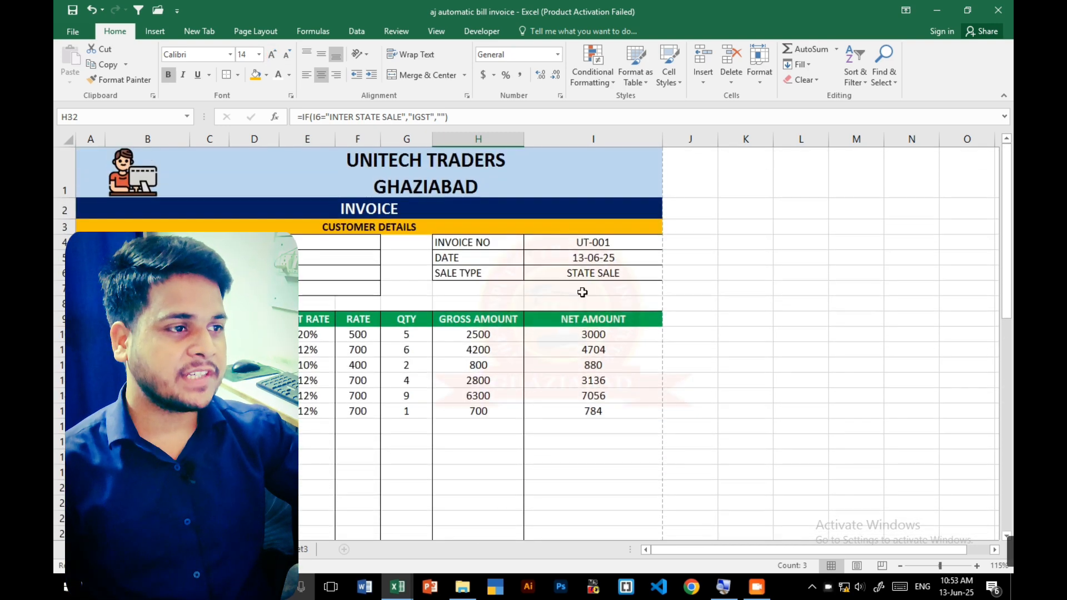
left_click(594, 273)
left_click(673, 273)
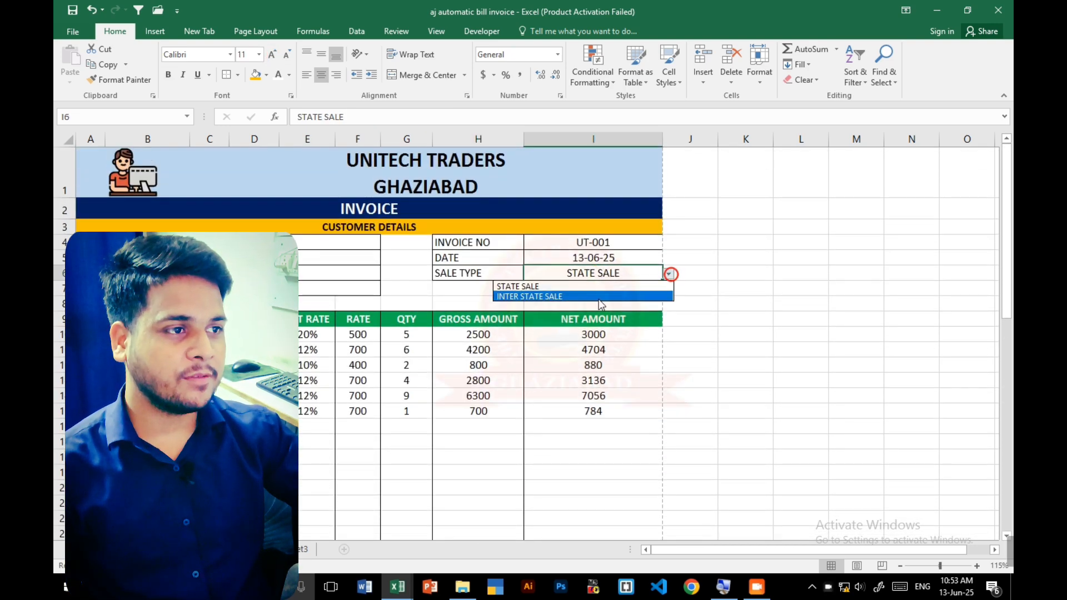
left_click(551, 295)
scroll(570, 321, "down", 3)
scroll(570, 321, "down", 4)
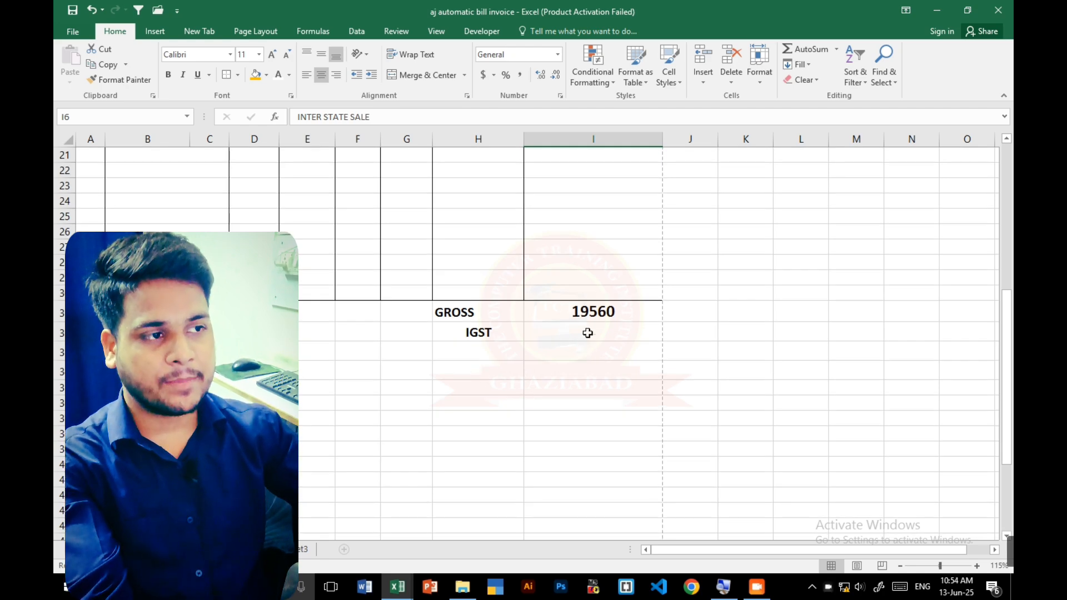
- Make the tax amount cells I32:I34 bold with font size 14
left_click(587, 333)
left_click_drag(587, 333, 592, 362)
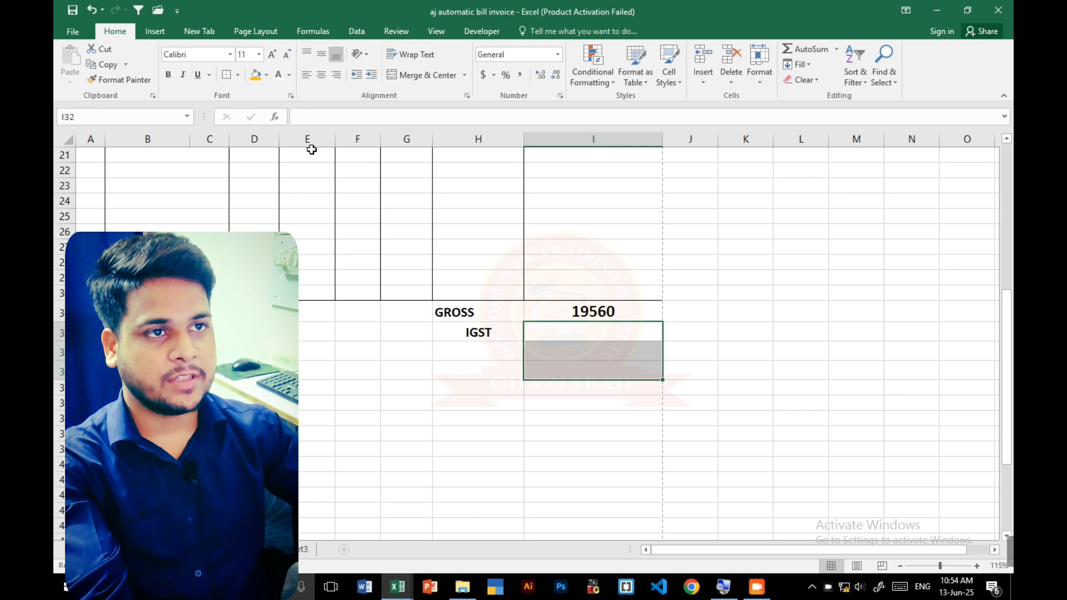
left_click(168, 75)
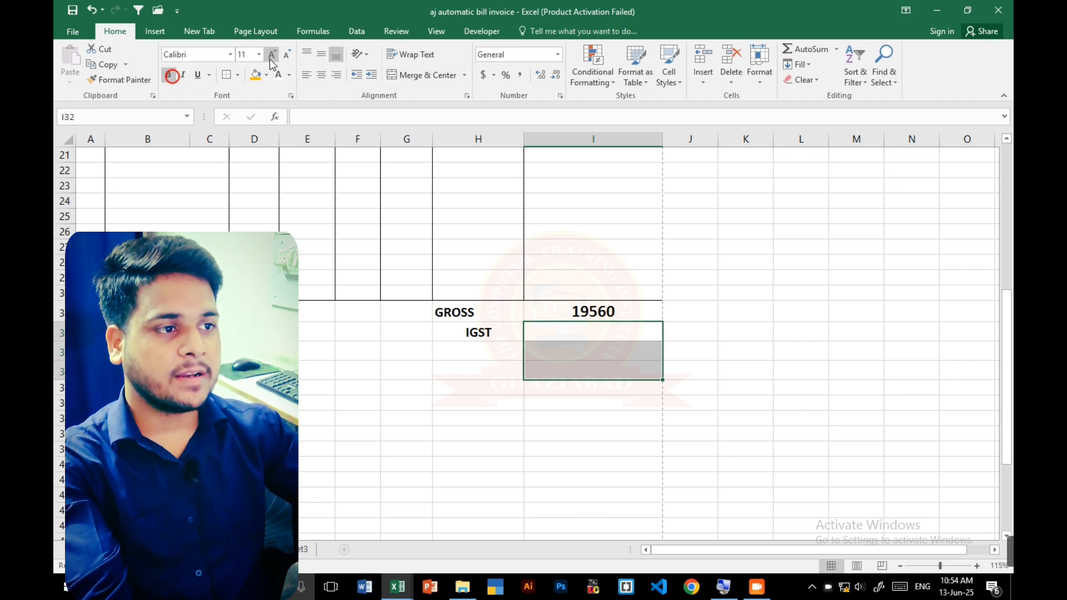
left_click(271, 54)
left_click(271, 54)
- Enter the IGST amount formula =IF(H32="","",I31*18%) in I32
left_click(550, 327)
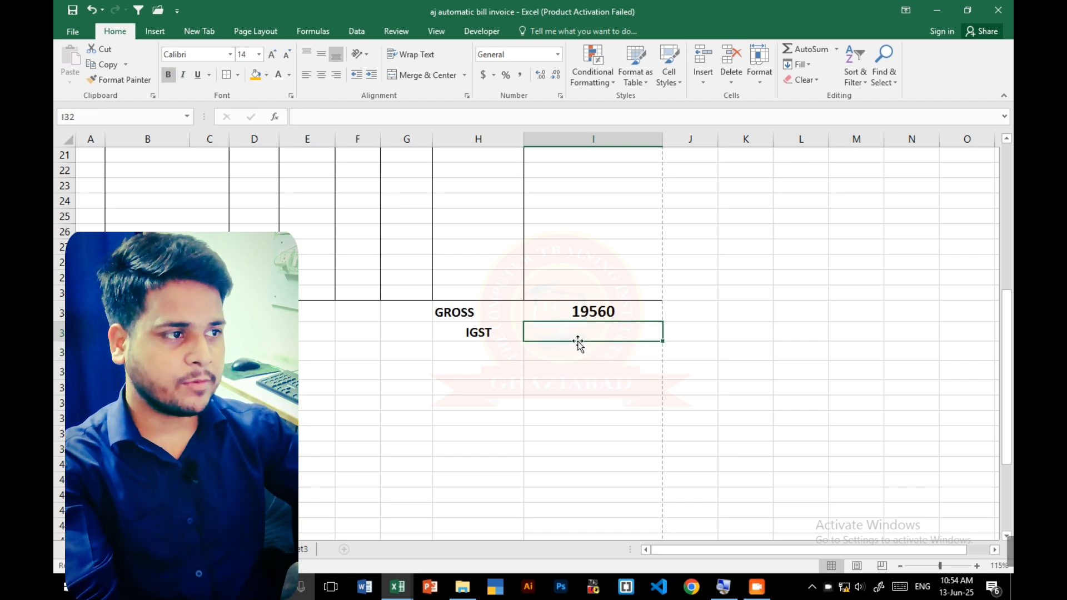
scroll(576, 341, "up", 2, "ctrl")
type("=")
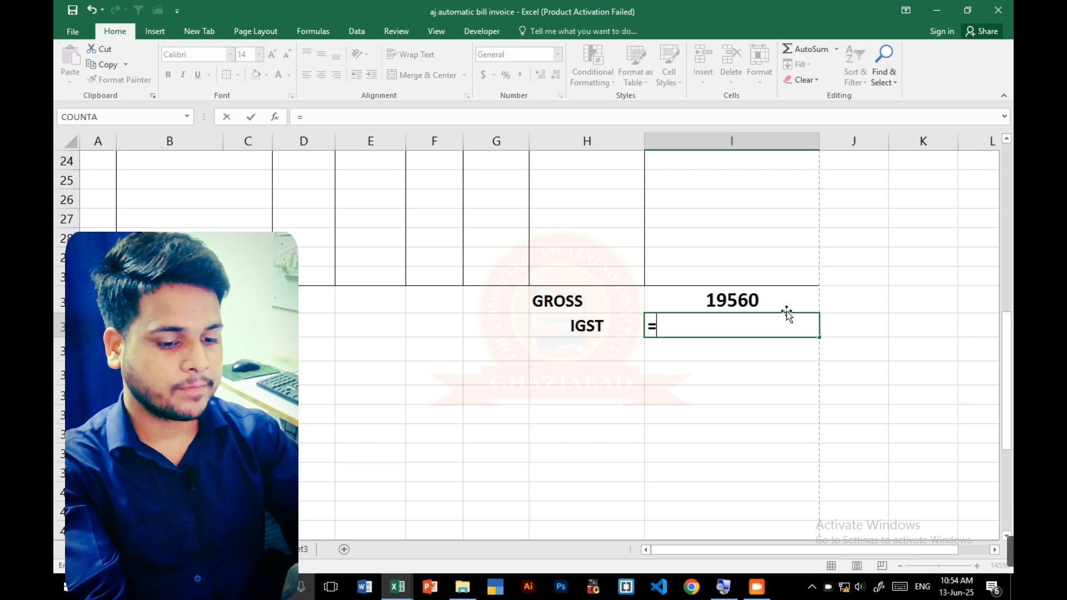
type("IF(")
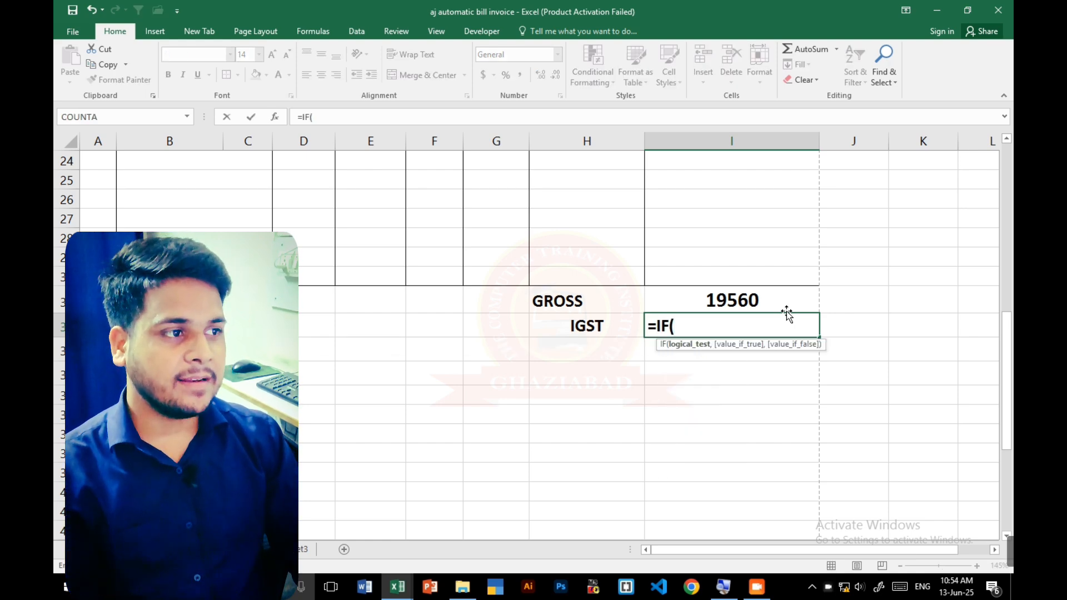
key("Left")
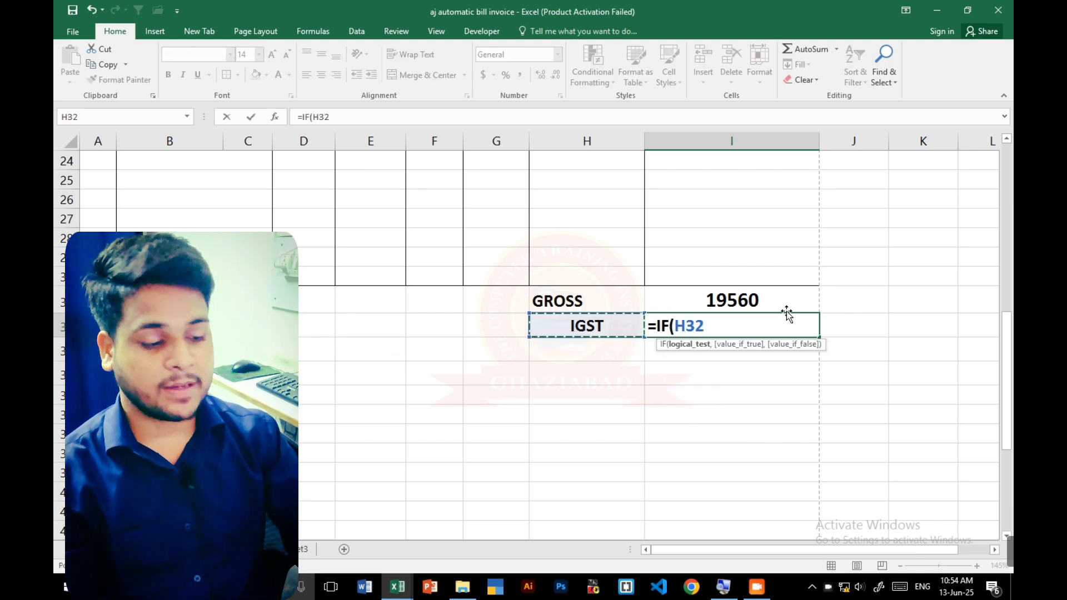
type("=")
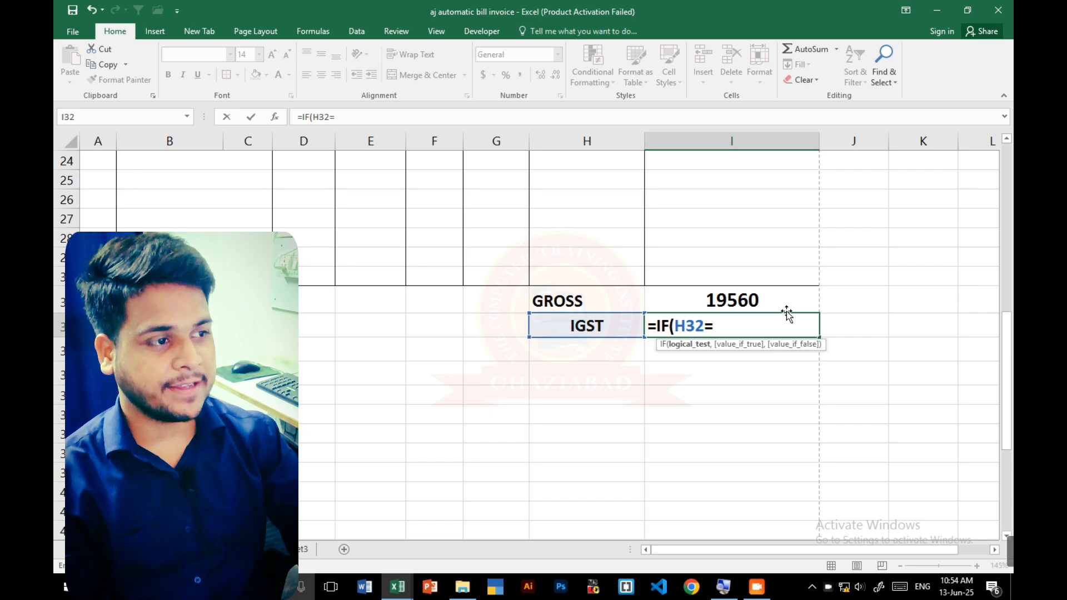
type("\"\",\"\"")
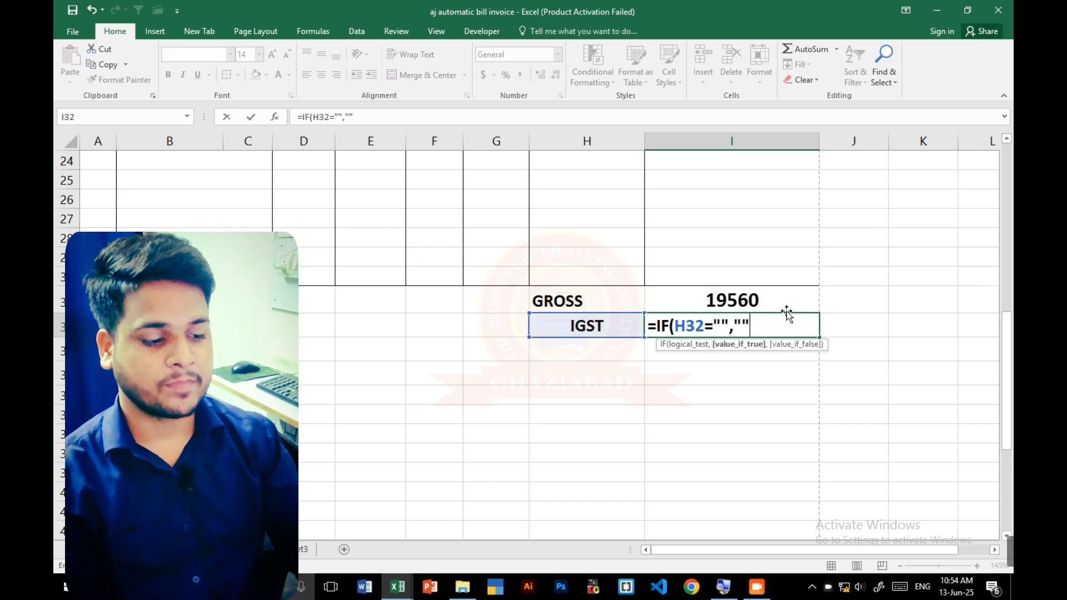
type(",")
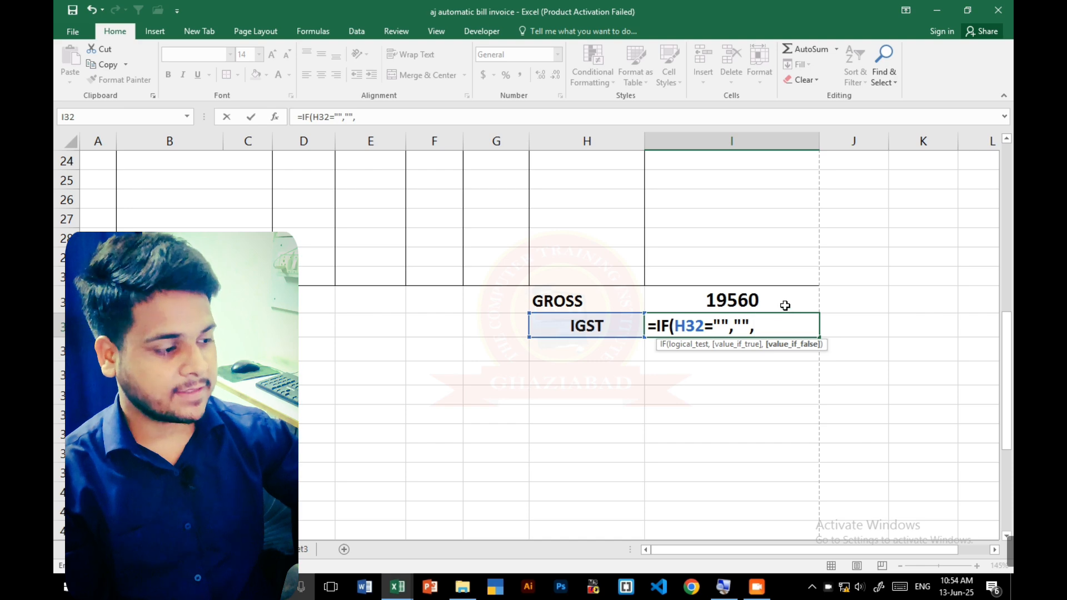
left_click(784, 304)
type("*")
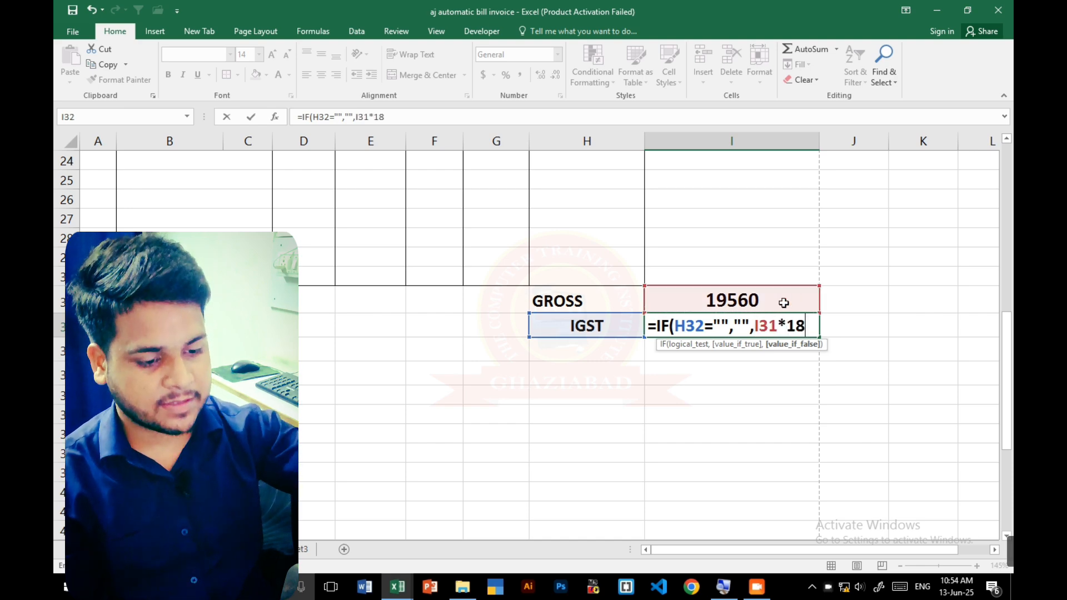
type("18%")
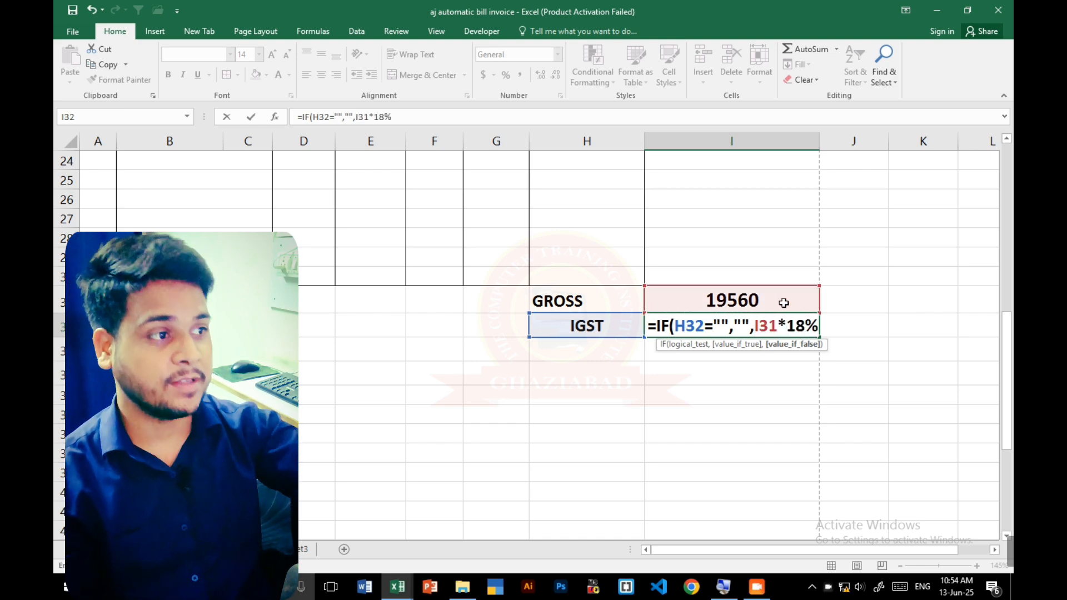
type(")")
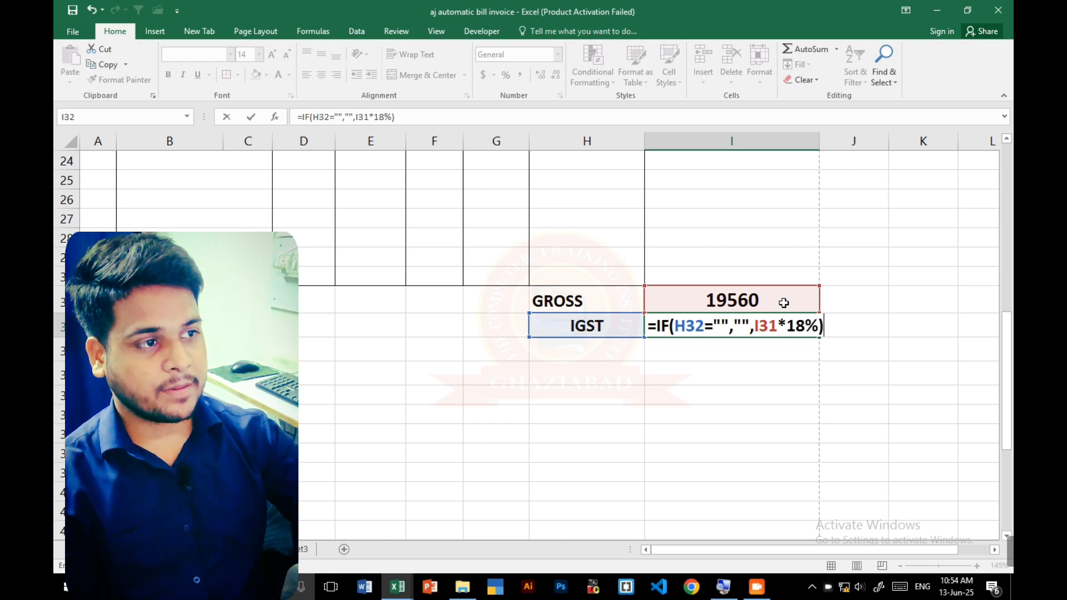
key("Return")
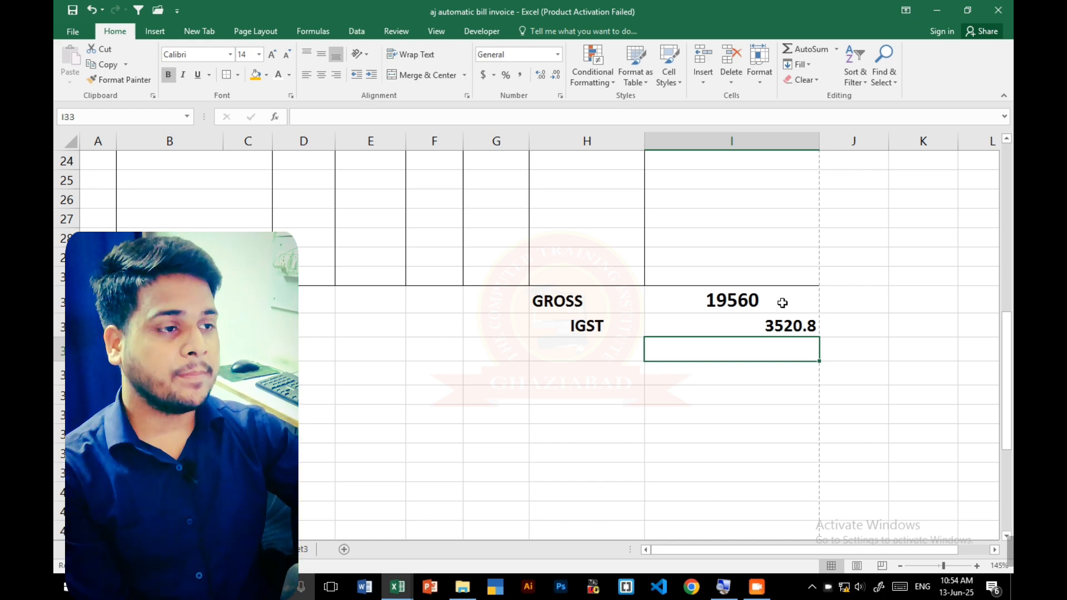
- Switch the sale type in I6 to STATE SALE and return to the totals section
left_click(575, 350)
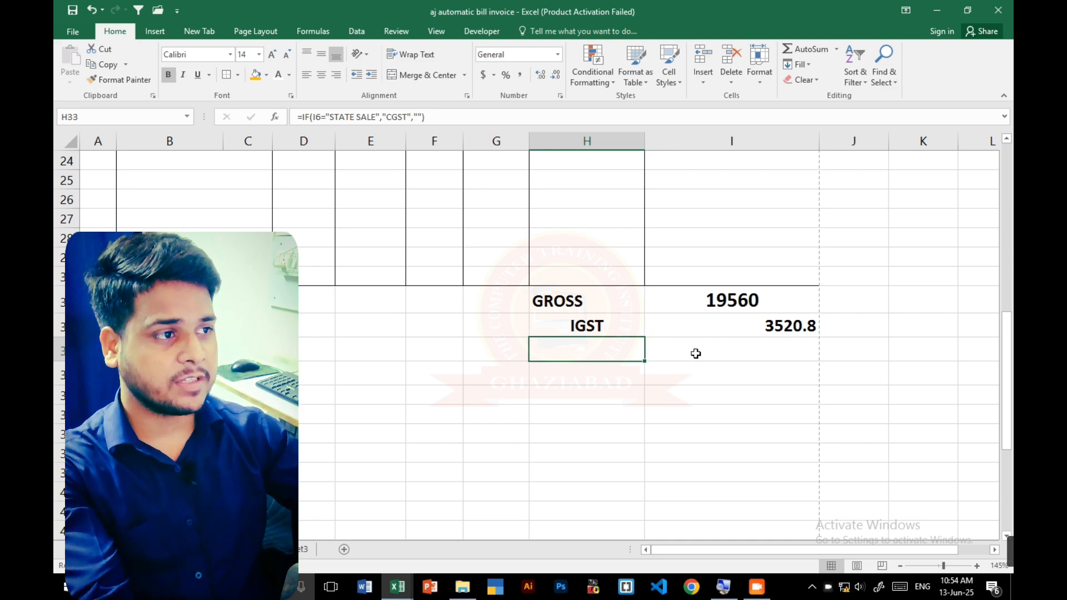
left_click(695, 354)
scroll(695, 353, "up", 8)
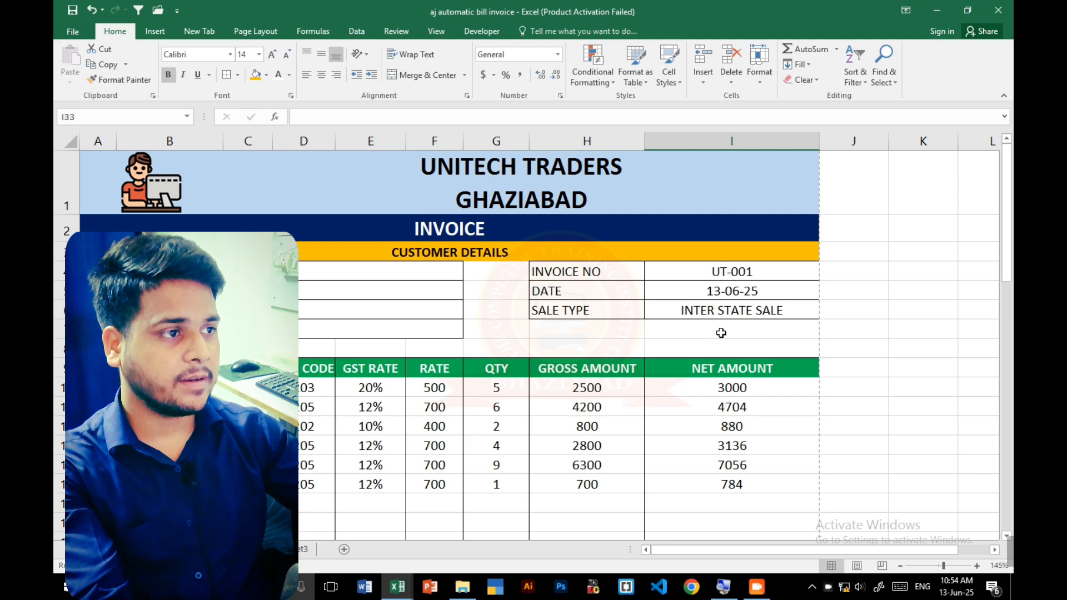
left_click(720, 311)
left_click(825, 313)
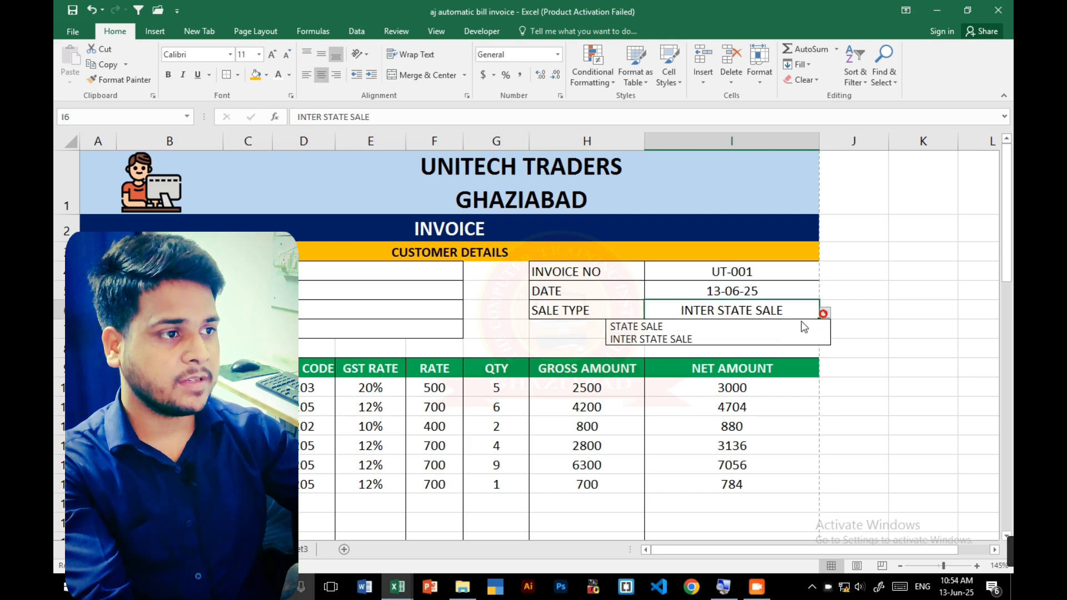
left_click(733, 323)
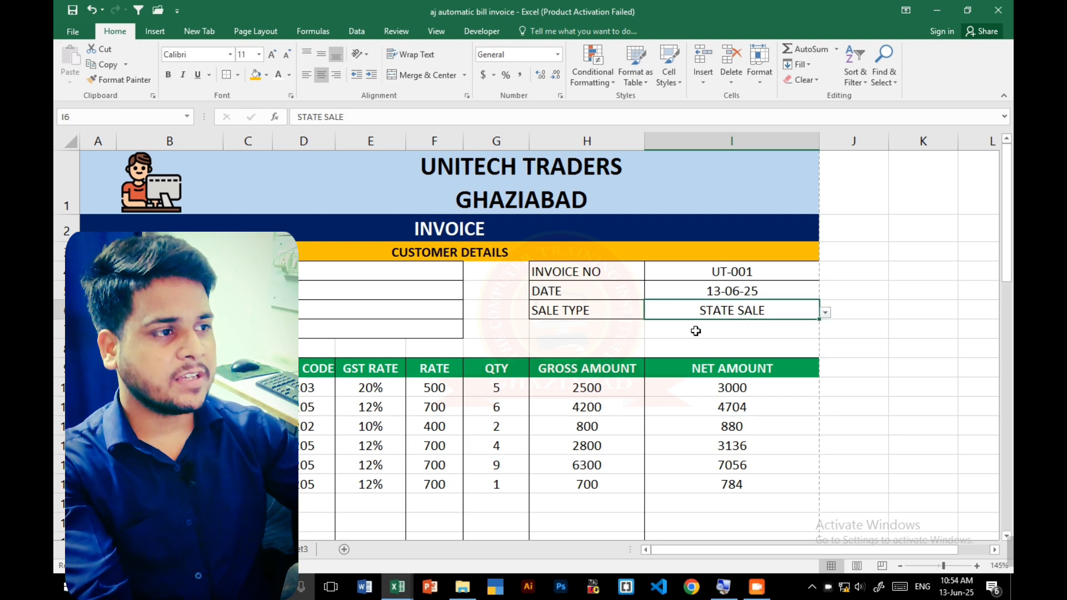
scroll(696, 331, "down", 2)
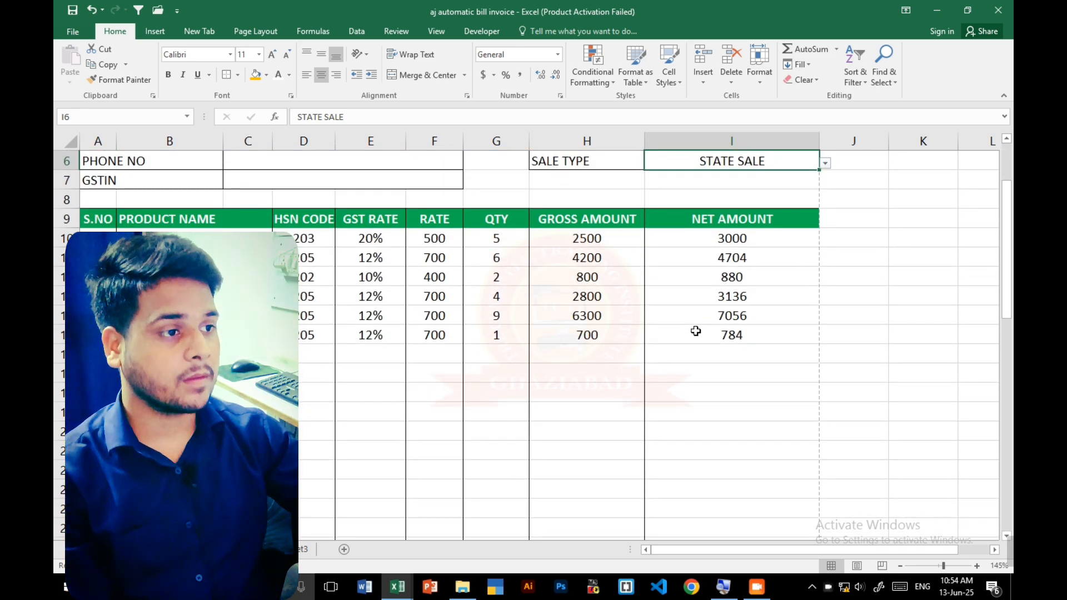
scroll(695, 331, "down", 7)
- Enter the CGST amount formula =IF(H33="","",H33*9%) in I33
left_click(709, 310)
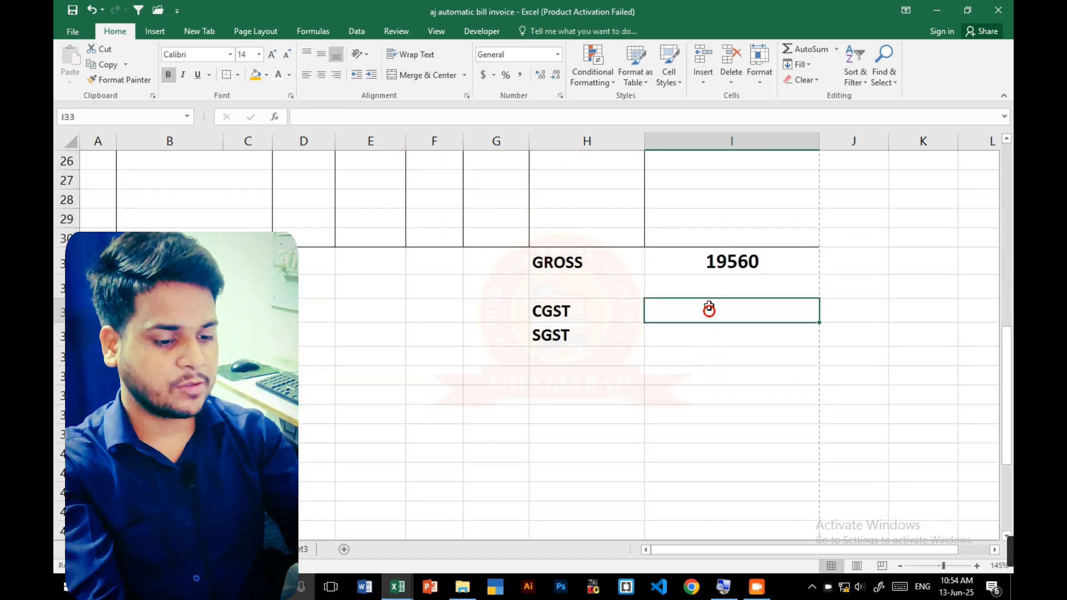
type("=IF")
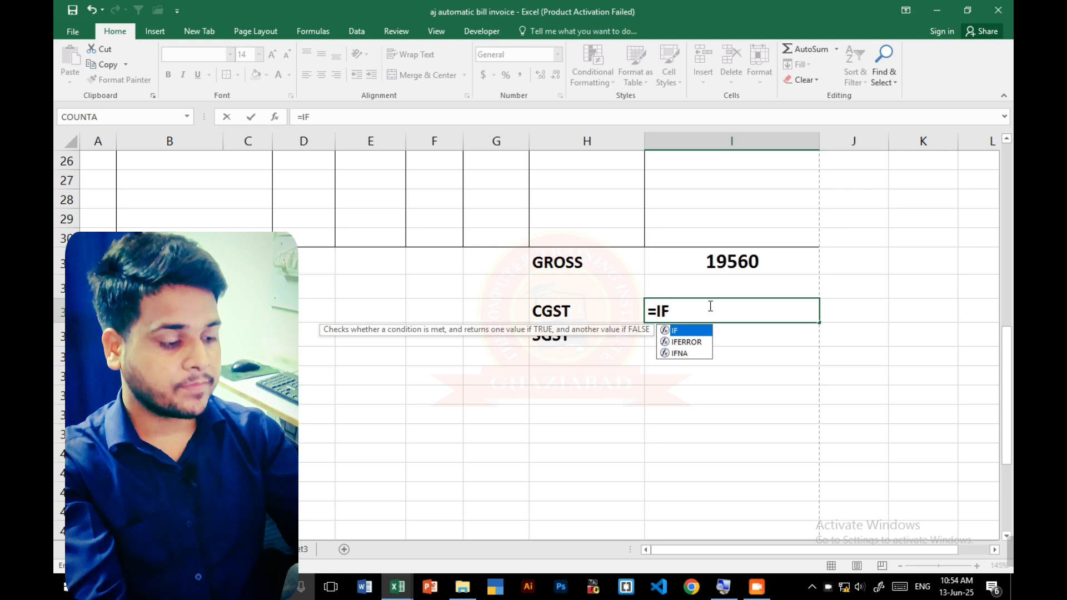
type("(")
key("Left")
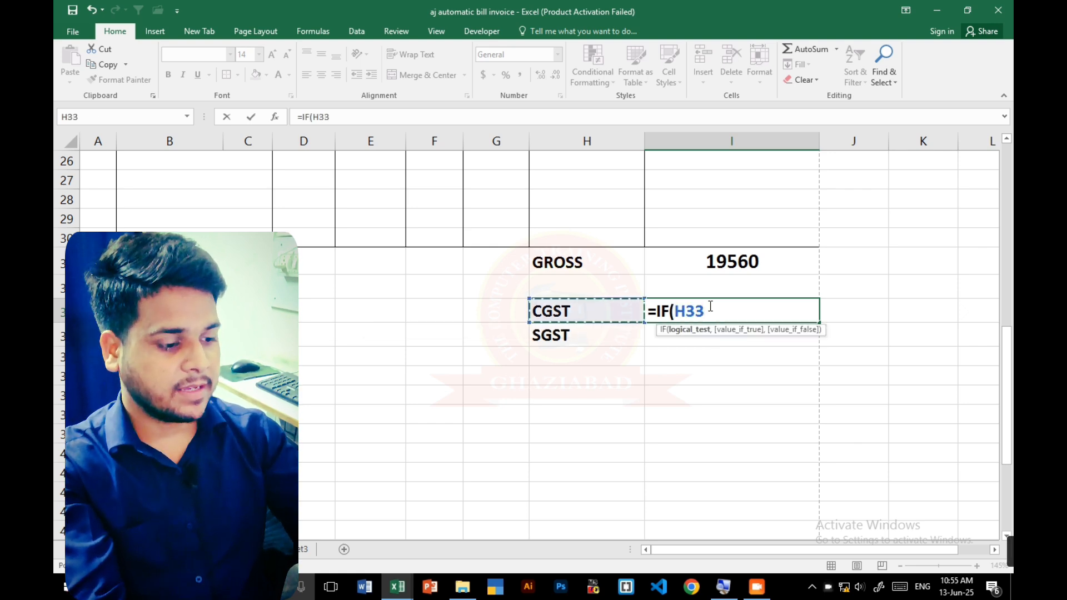
type("=\"\"")
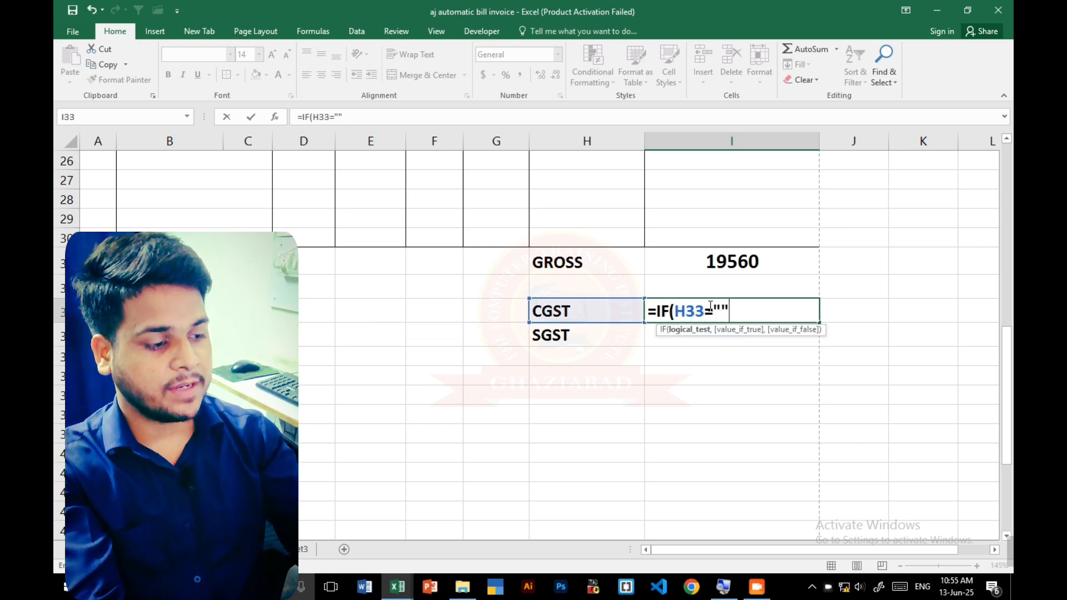
type(",\"\",")
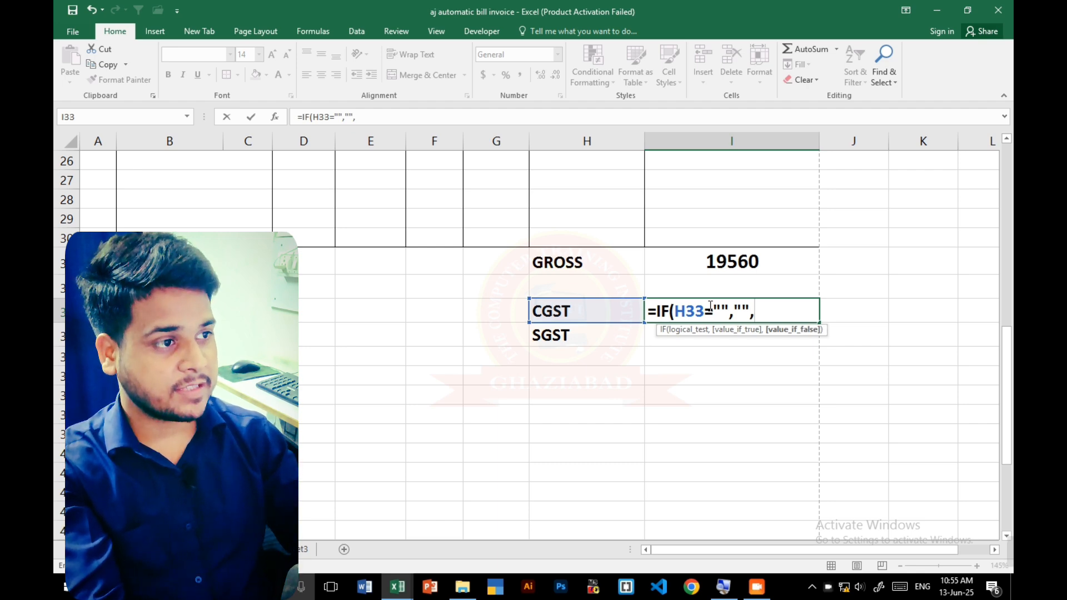
key("Left")
type("*9")
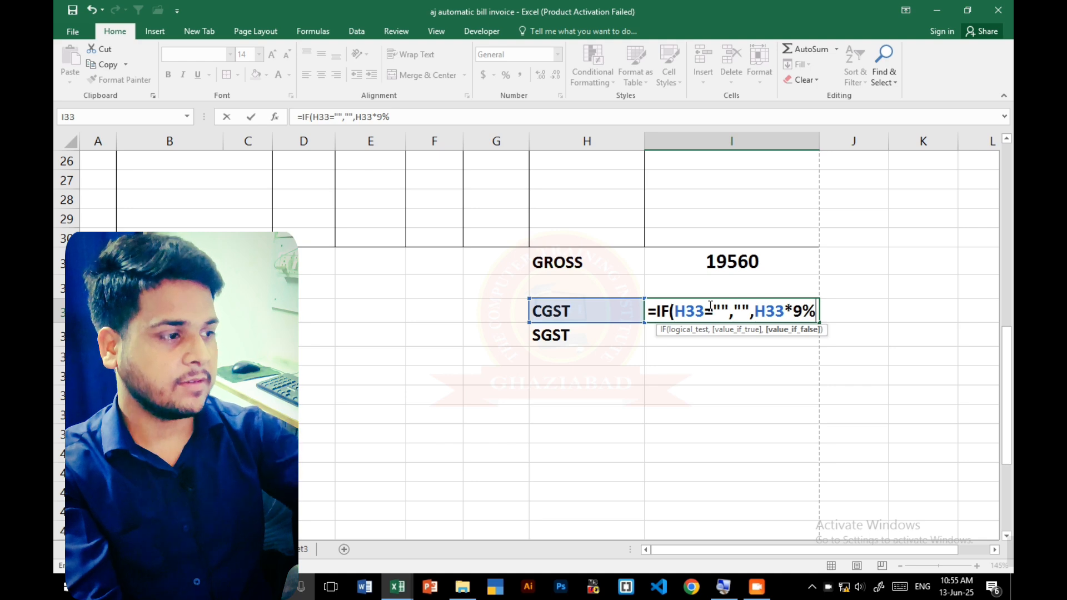
type("%)")
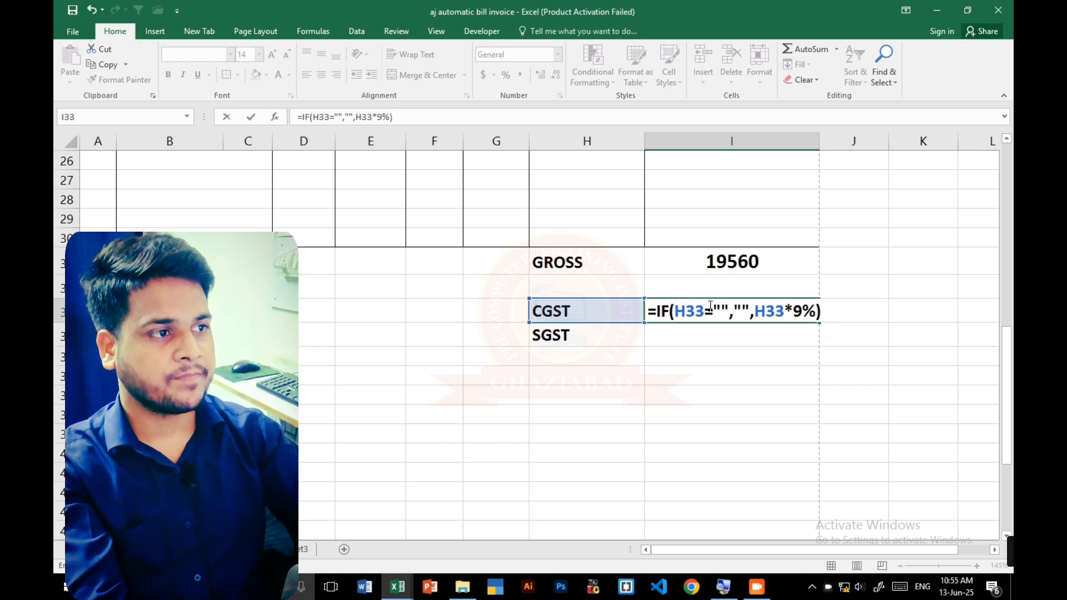
key("Return")
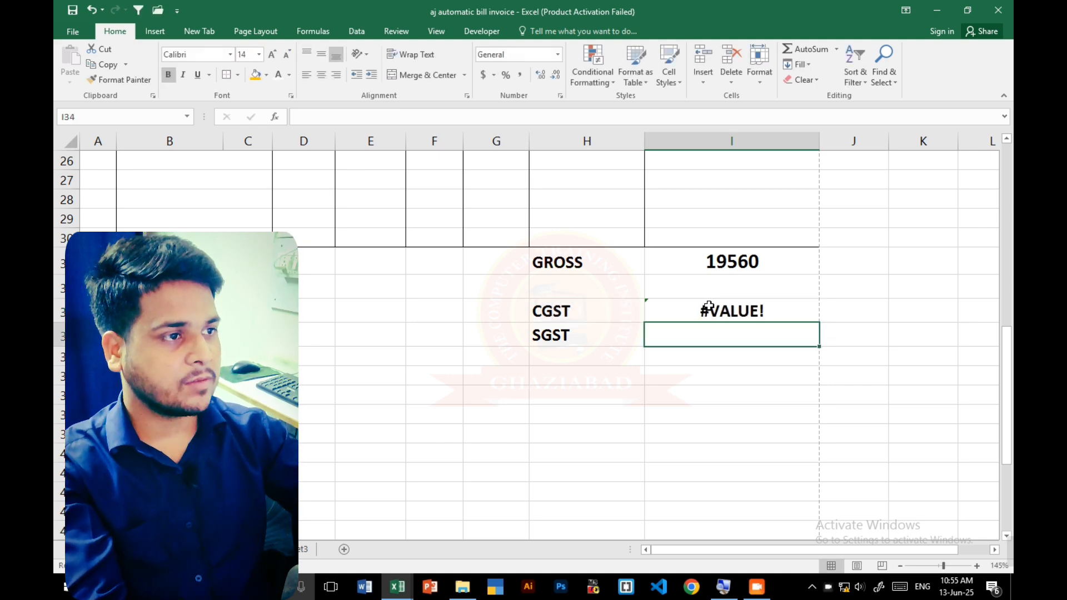
- Correct the CGST amount formula in I33 to =IF(H33="","",I31*9%) so it uses the gross total
left_click(709, 306)
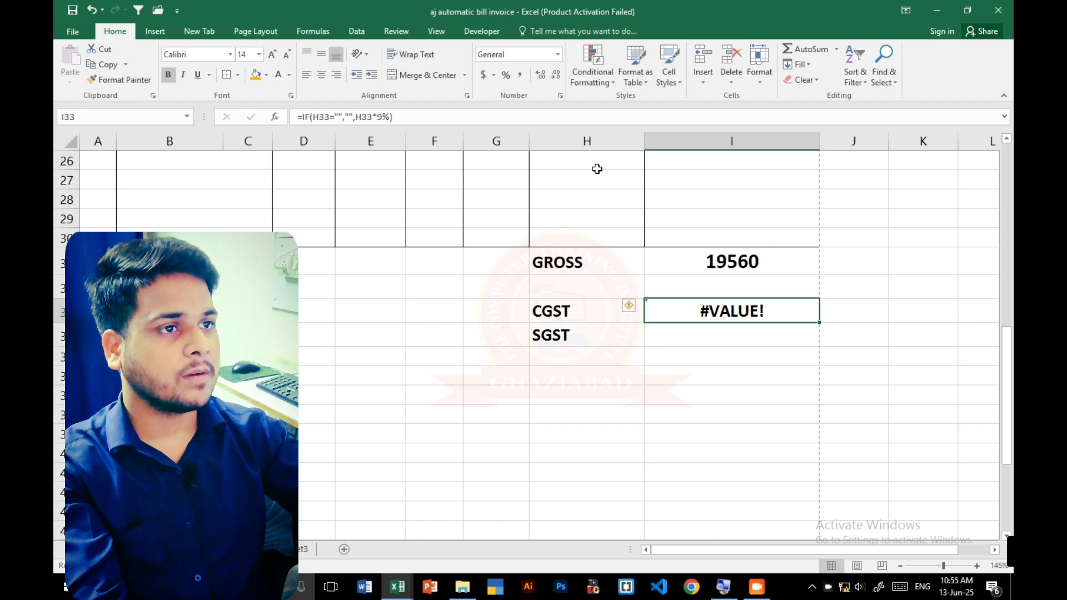
left_click(664, 117)
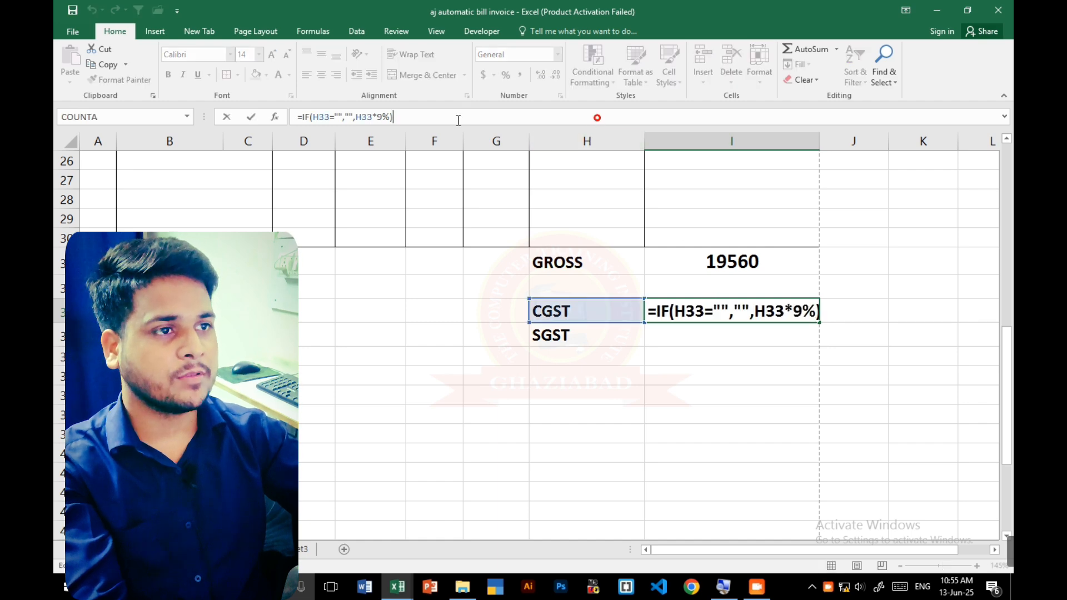
left_click(372, 116)
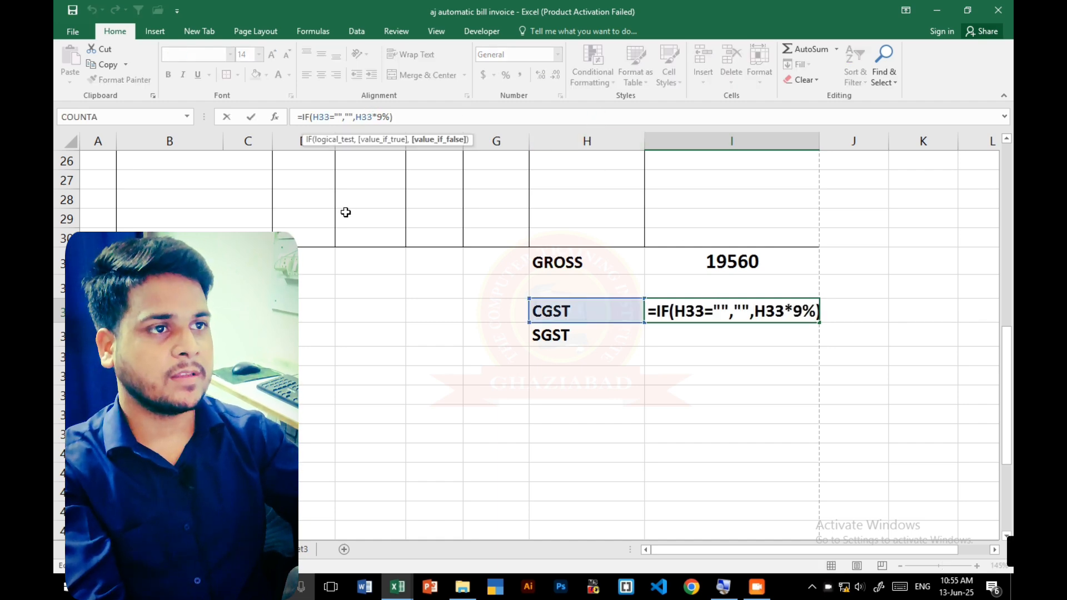
key("BackSpace")
key("BackSpace")
key("BackSpace")
left_click(689, 253)
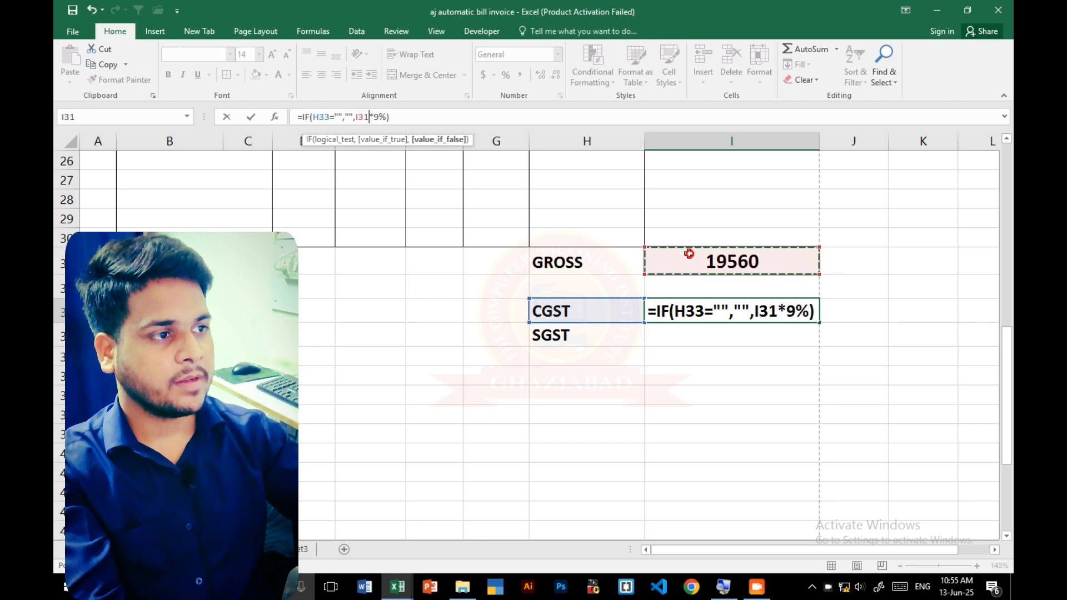
key("Return")
- Enter the SGST amount formula =IF(H34="","",I31*9%) in I34
type("=IF(")
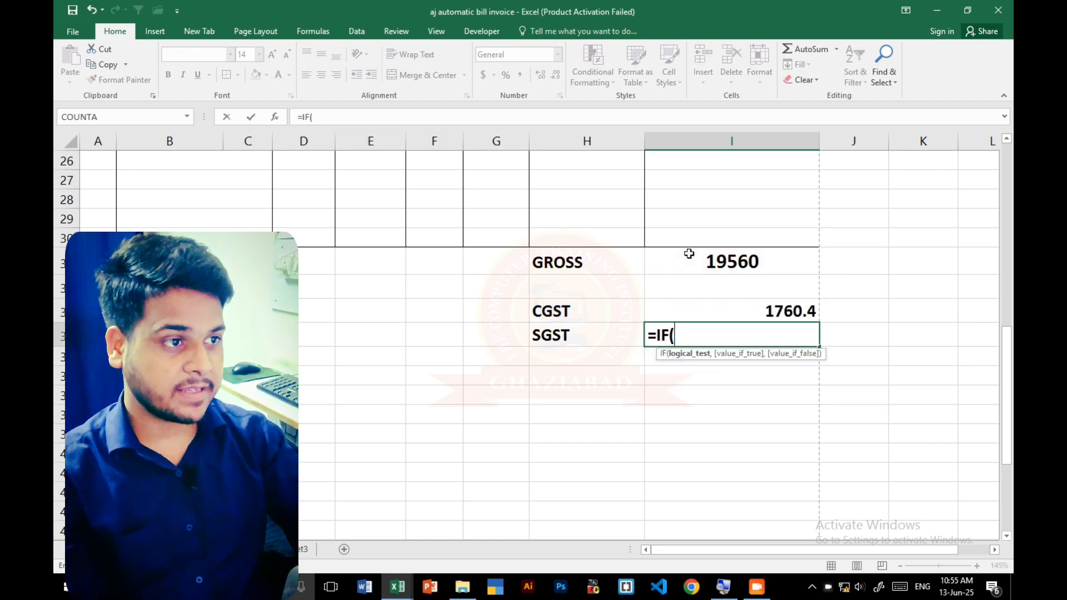
key("Left")
type("\"\",")
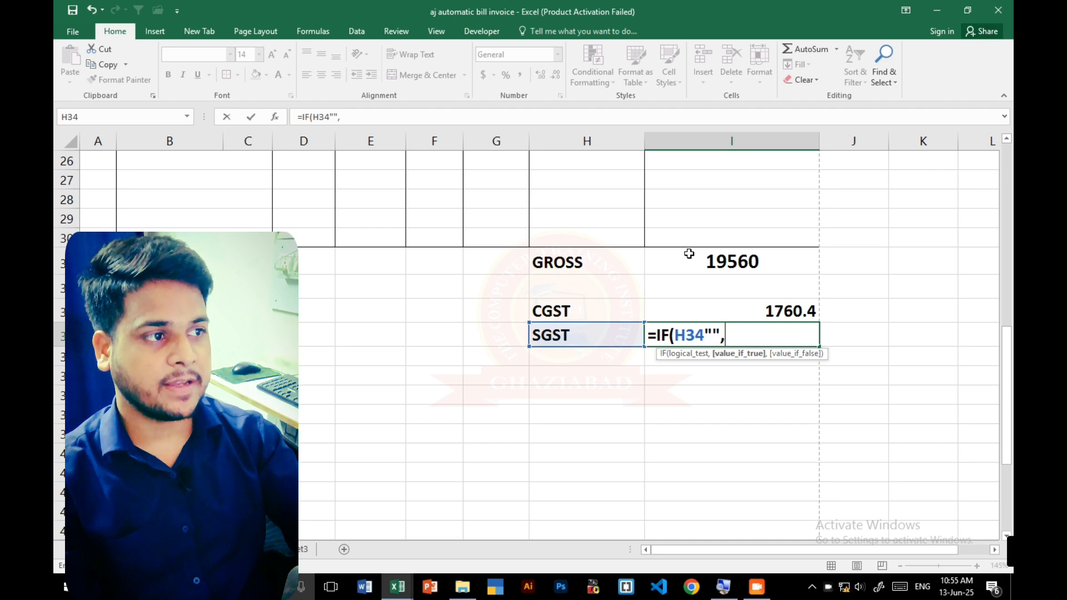
type("\"\",")
key("Up")
key("Up")
key("Up")
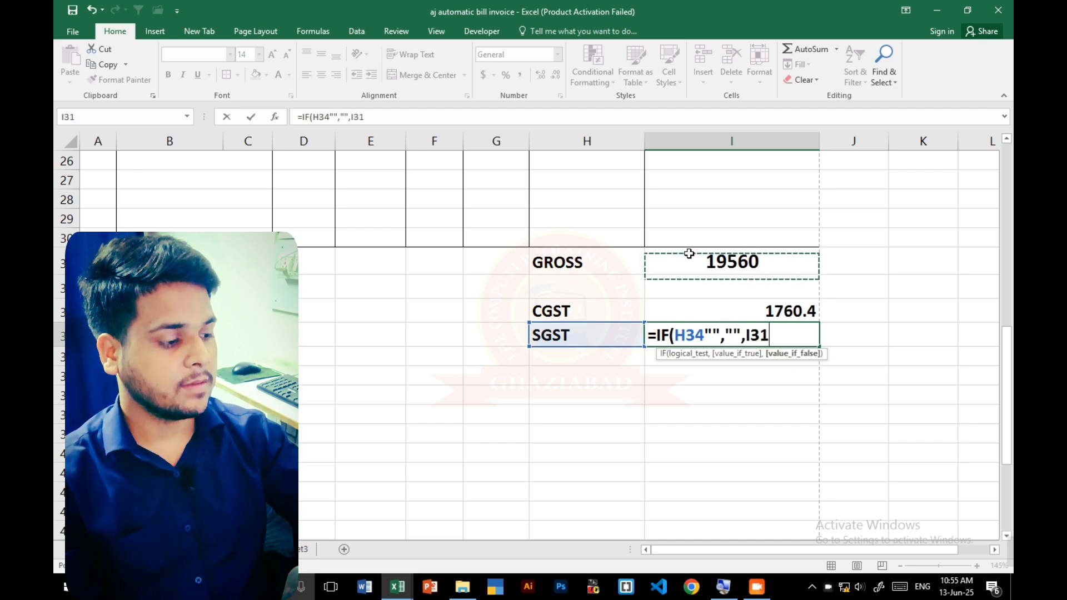
type("*")
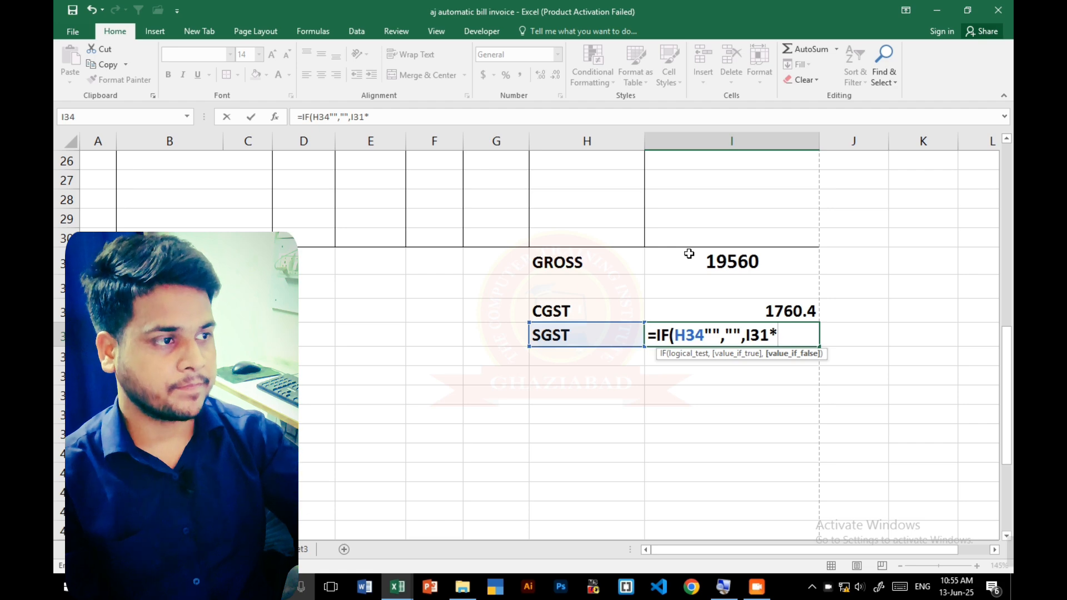
type("9")
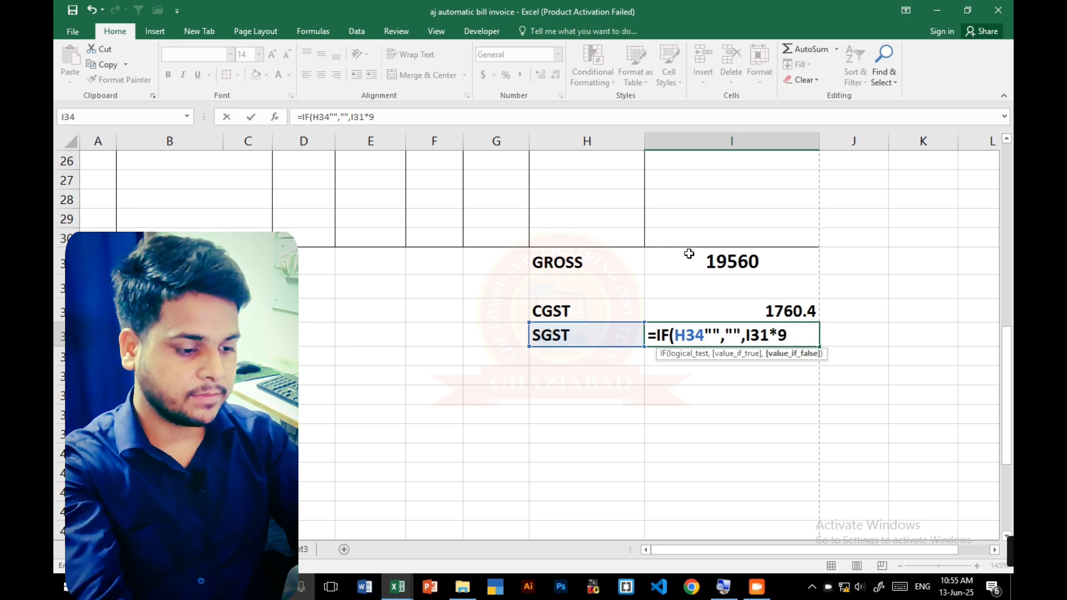
type("%")
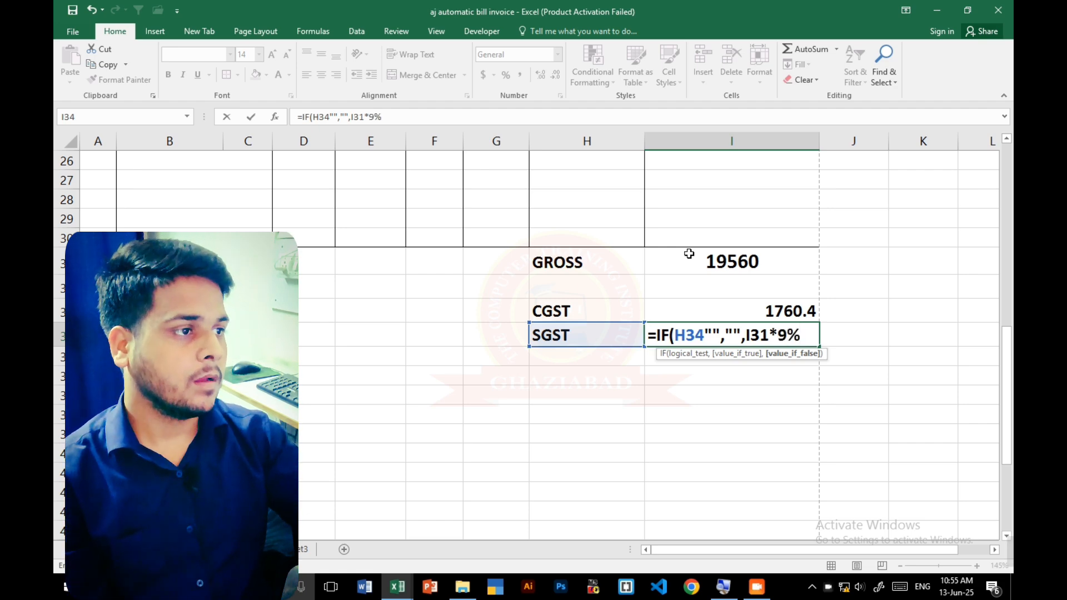
type(")")
key("Return")
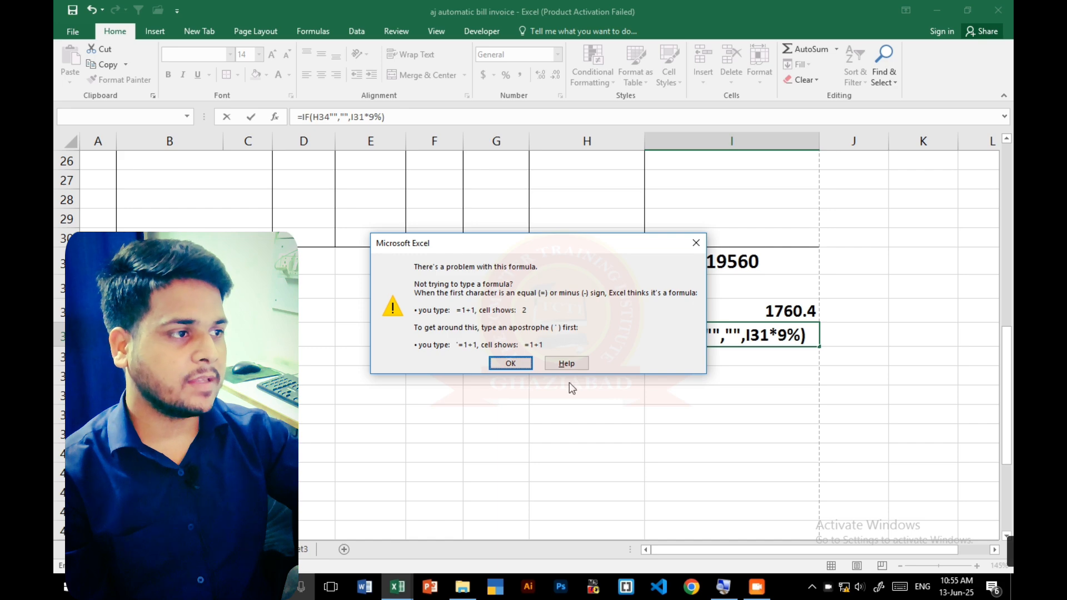
left_click(510, 364)
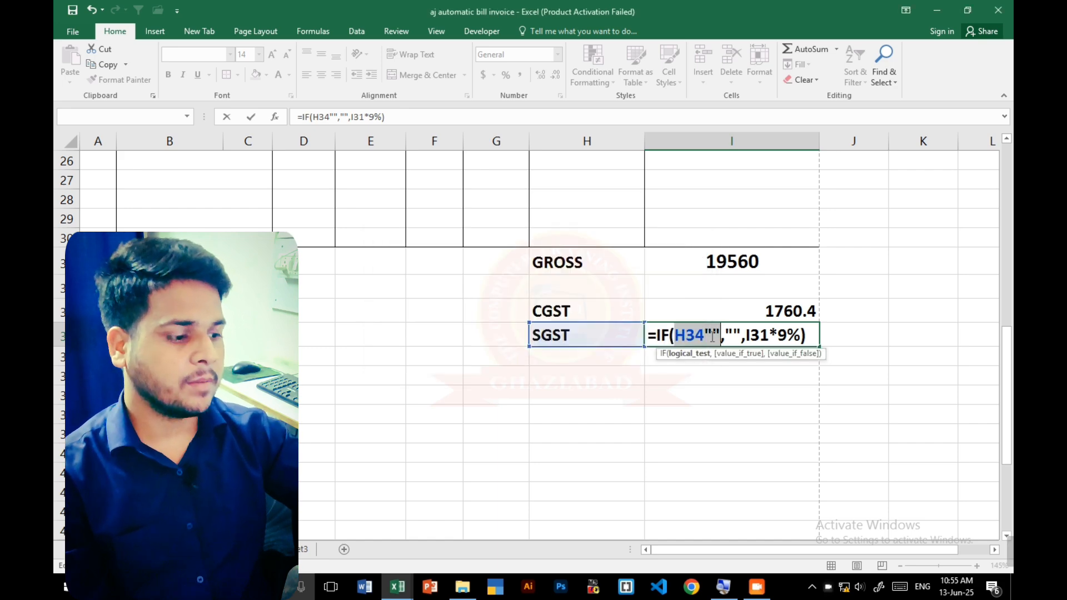
left_click(713, 337)
type("=")
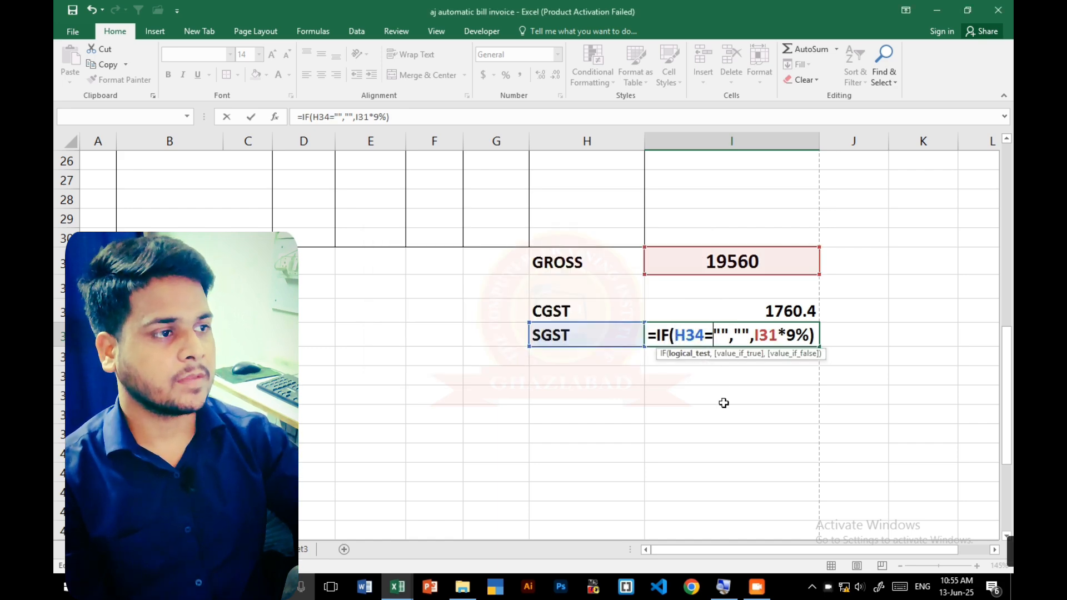
key("Return")
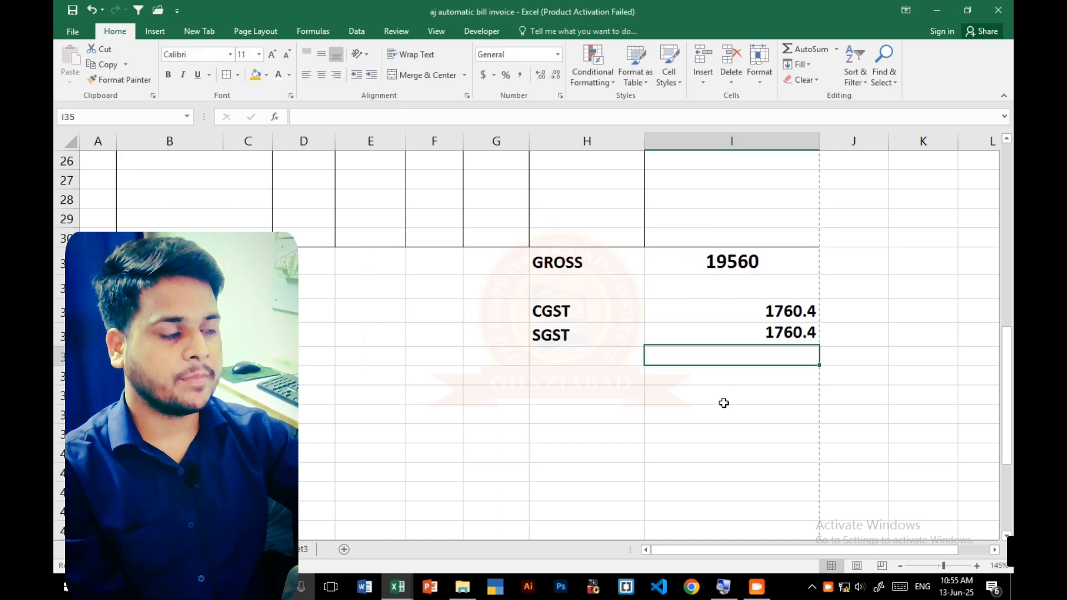
- Center the CGST and SGST amounts in I33:I34 horizontally
left_click(794, 307)
key("shift+Down")
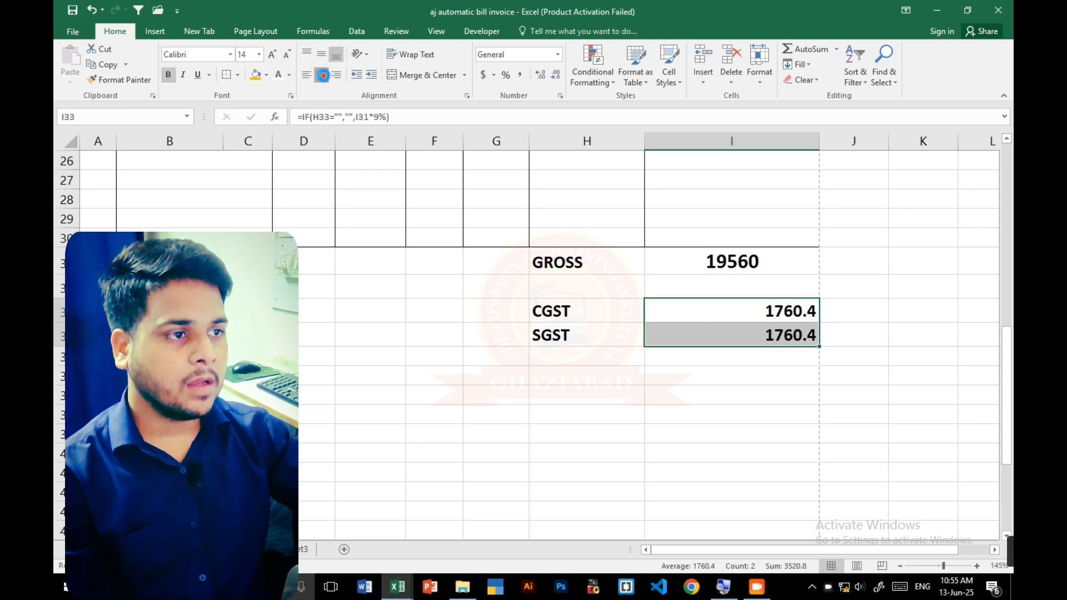
left_click(322, 75)
left_click(556, 350)
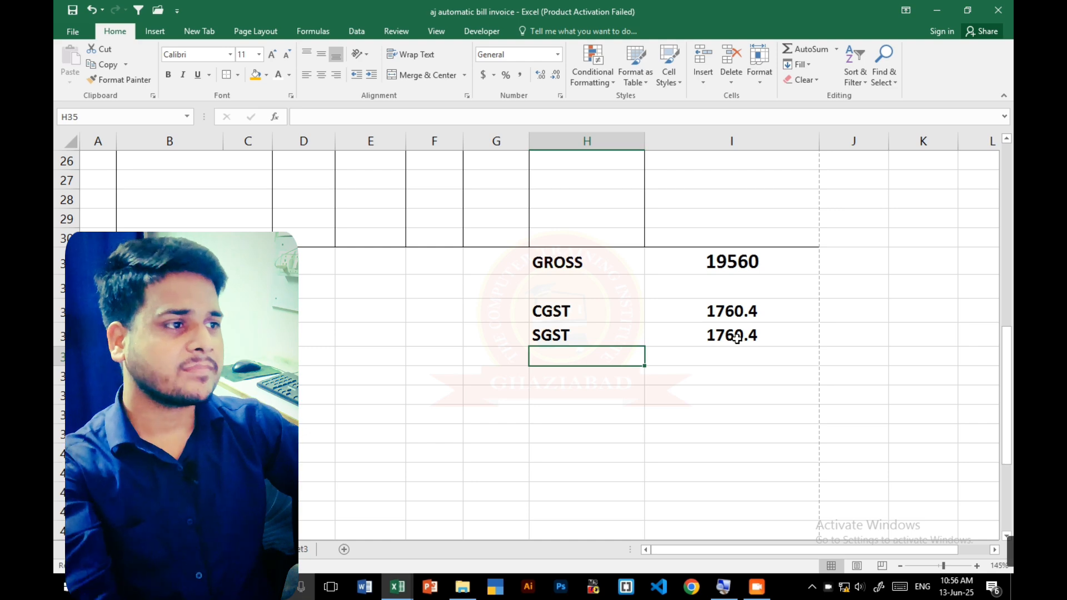
- Round the CGST amount to zero decimals in J33 with the formula =ROUND(I33,0)
left_click(694, 311)
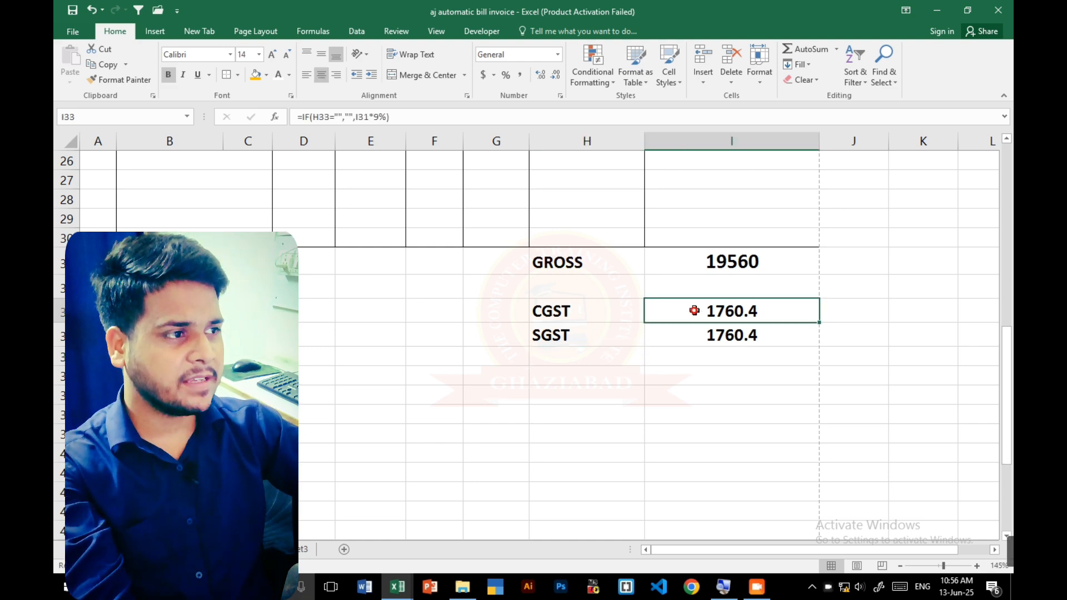
left_click(858, 307)
type("=ROU")
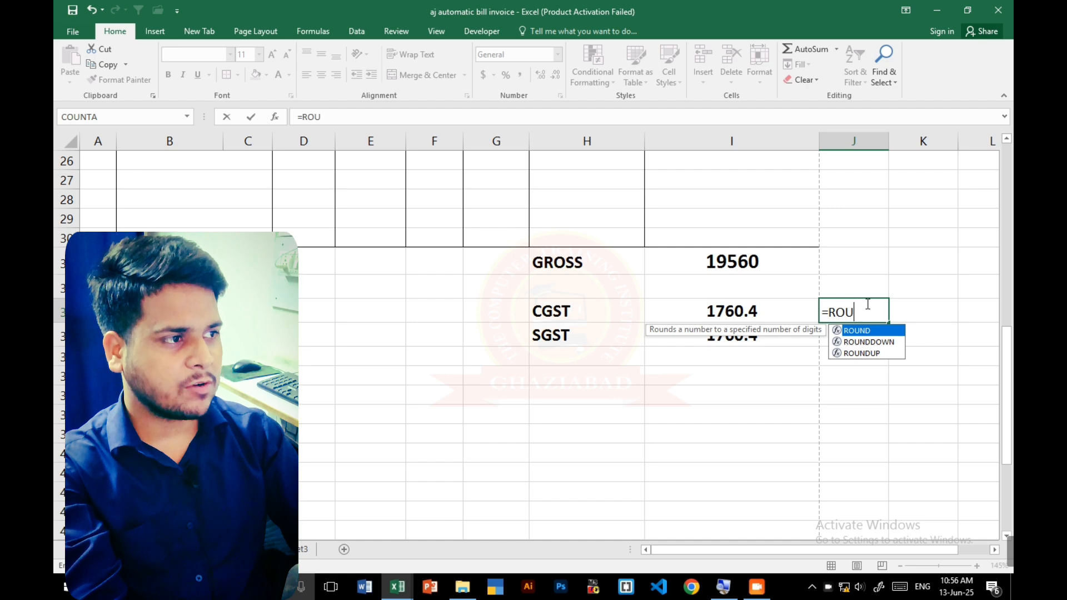
key("Tab")
key("Left")
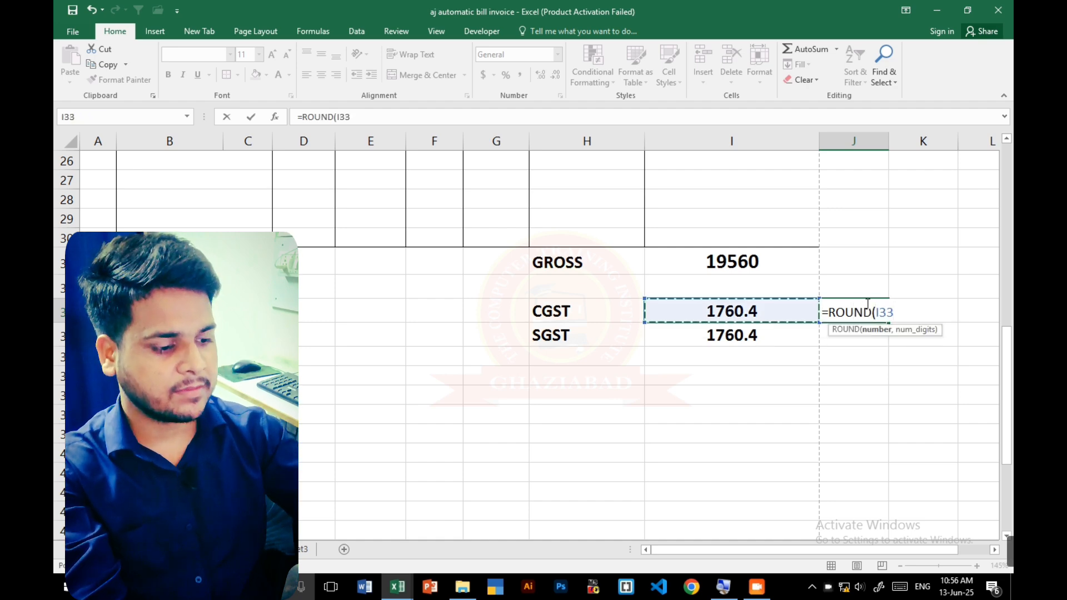
type(",0)")
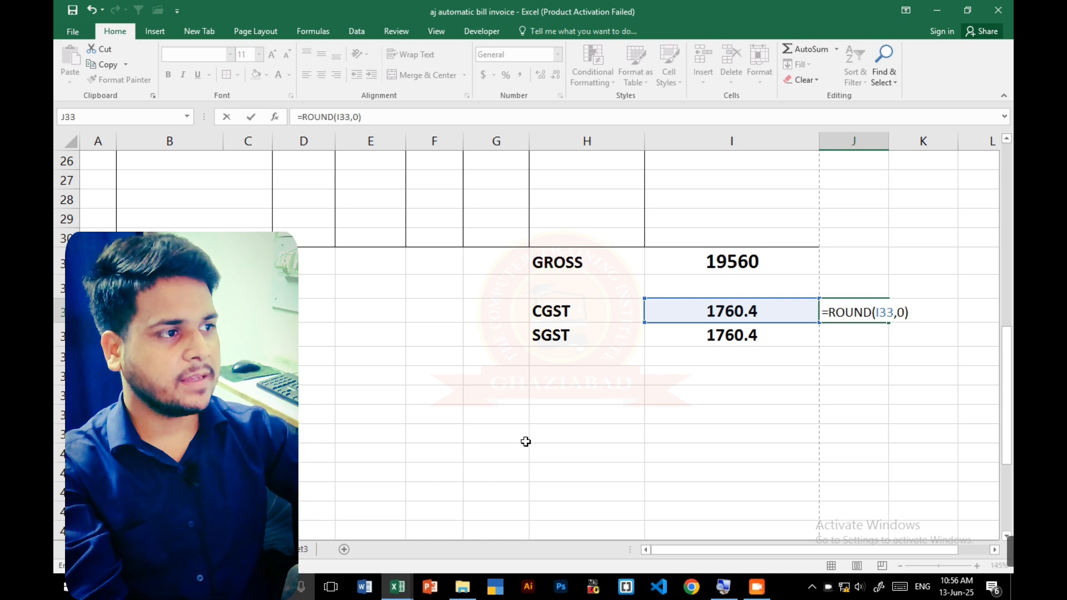
key("Return")
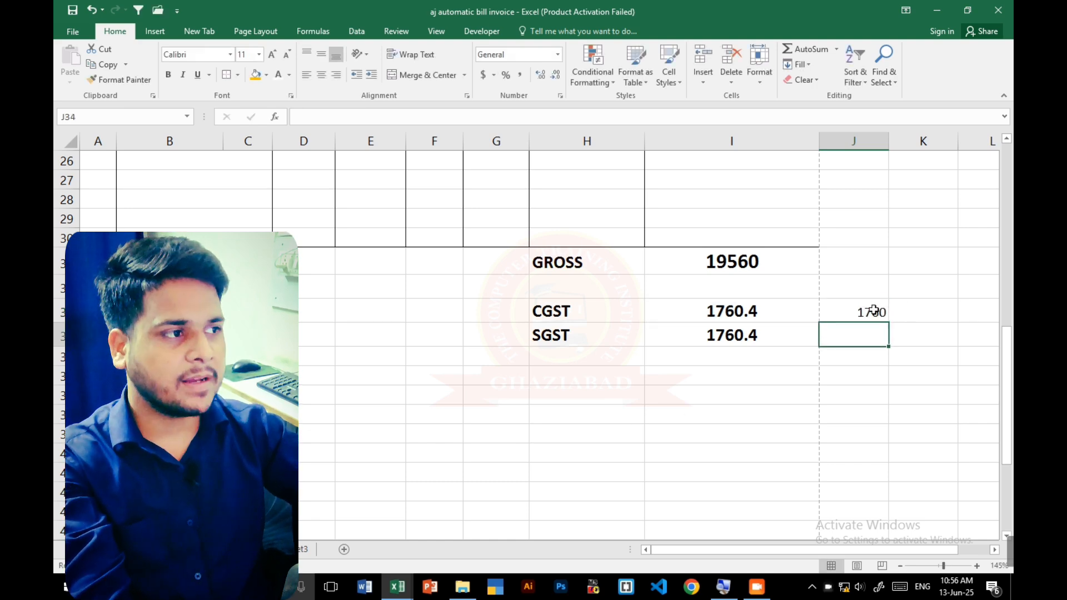
- Try to round the CGST amount inside its I33 formula with =IF(H33="","",ROUND(I31*9%))
left_click(730, 310)
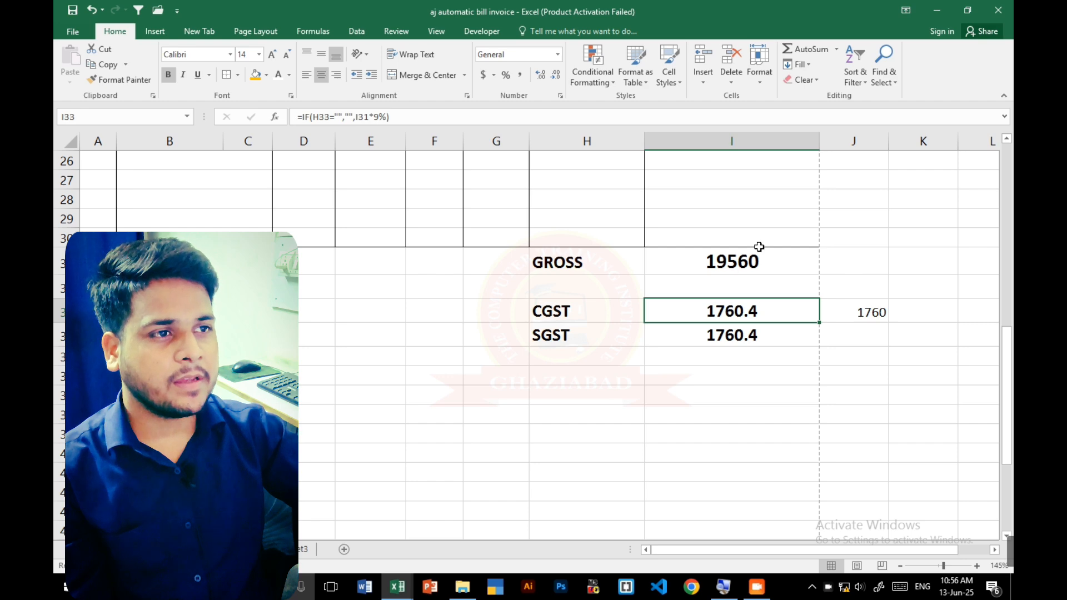
double_click(776, 302)
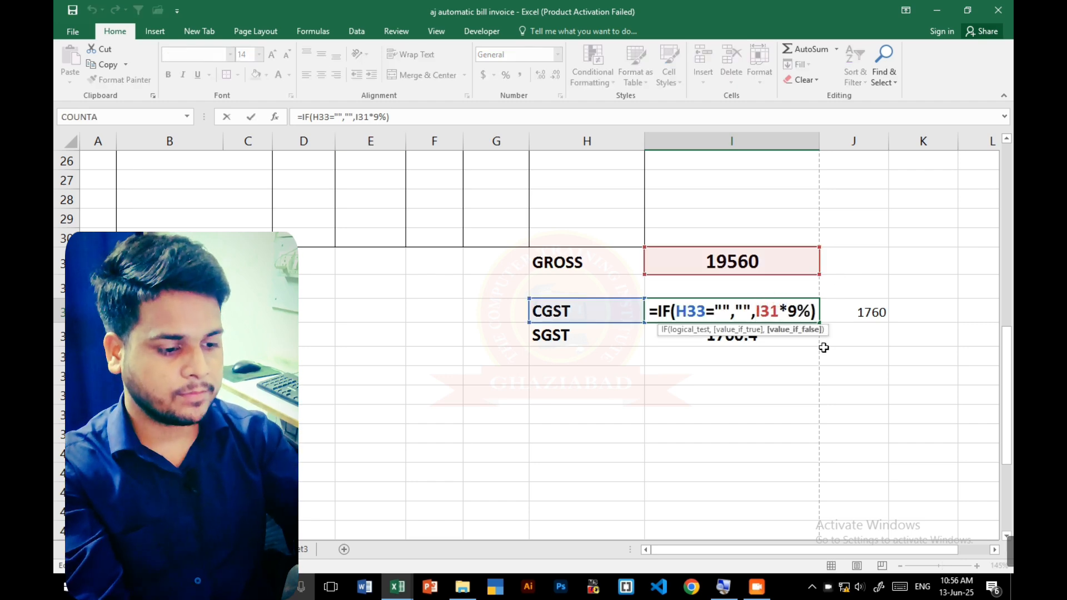
type("ROU")
key("Tab")
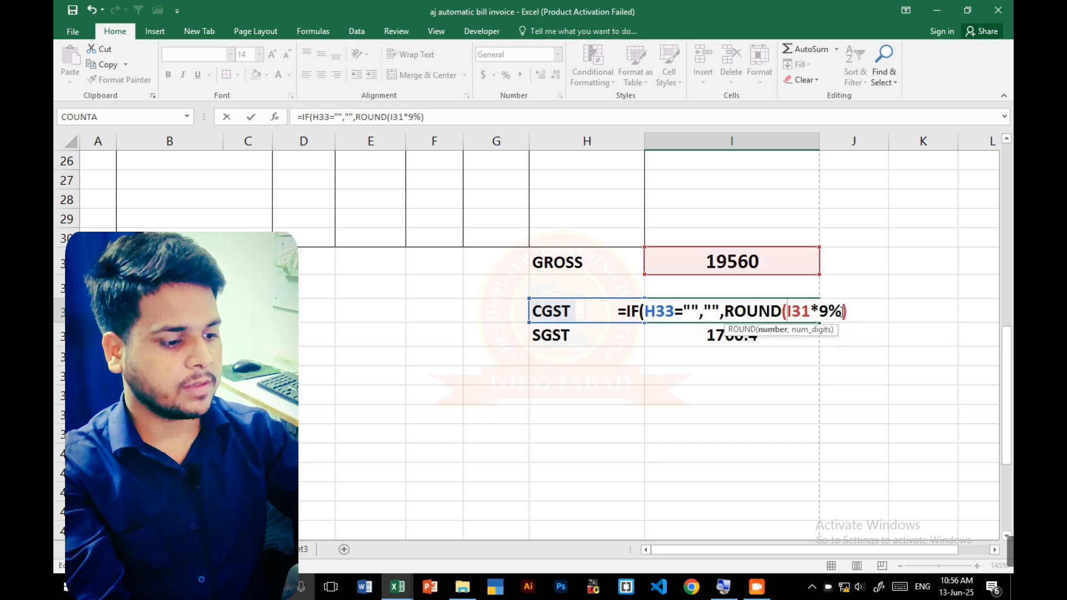
type(")")
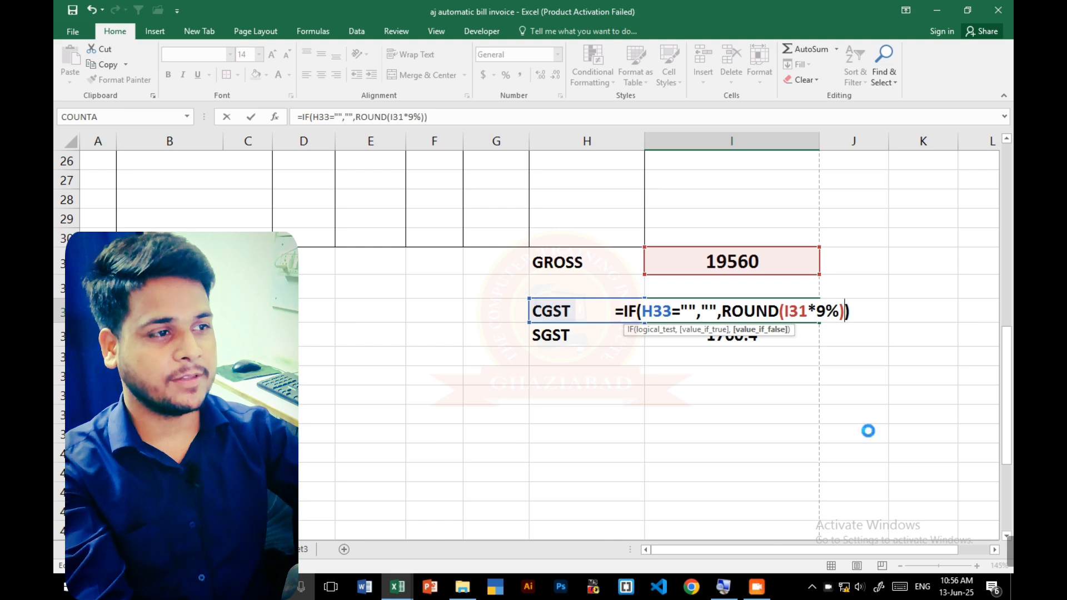
key("Return")
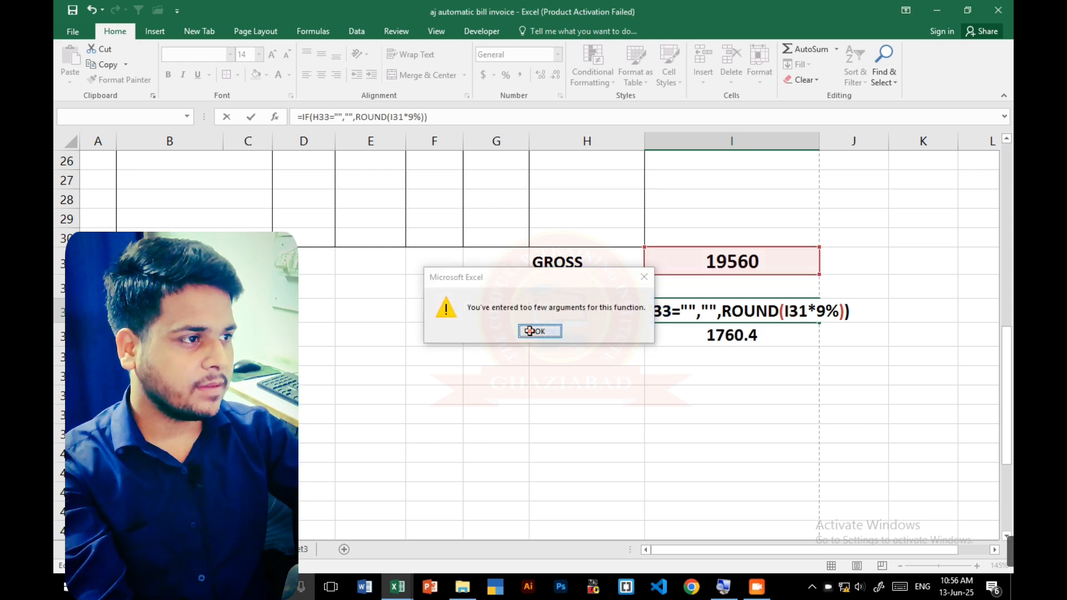
left_click(529, 331)
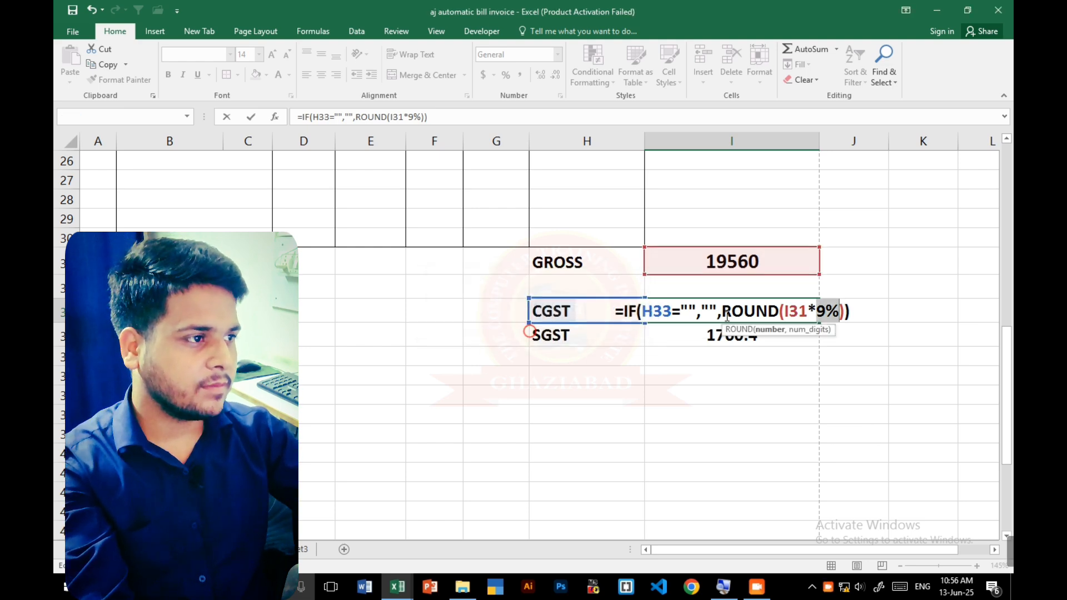
- Remove the nested ROUND from the CGST formula in I33, leaving =IF(H33="","",I31*9%)
left_click(847, 310)
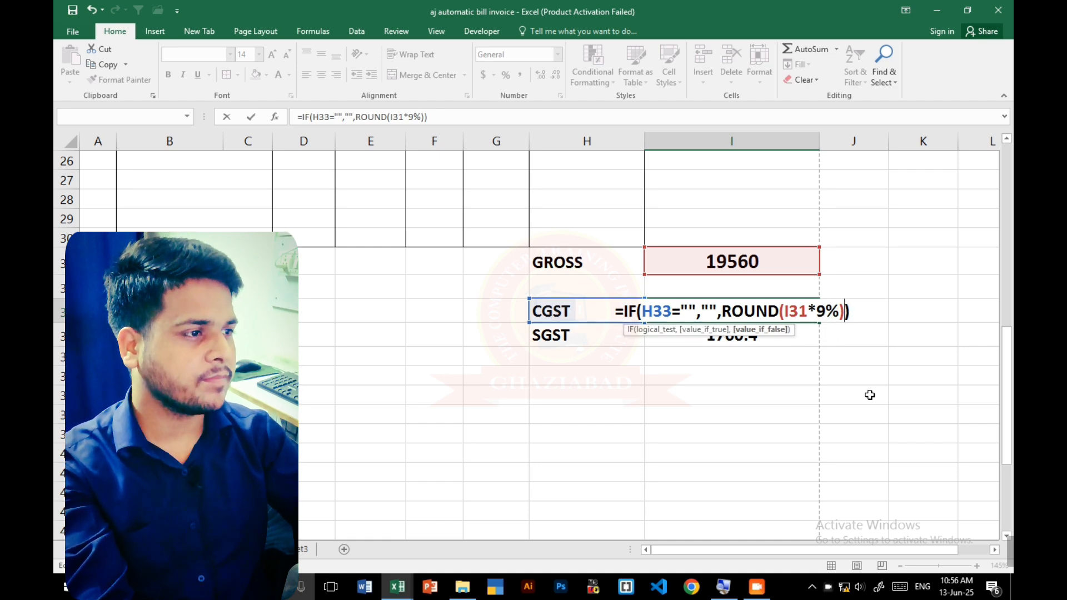
key("BackSpace")
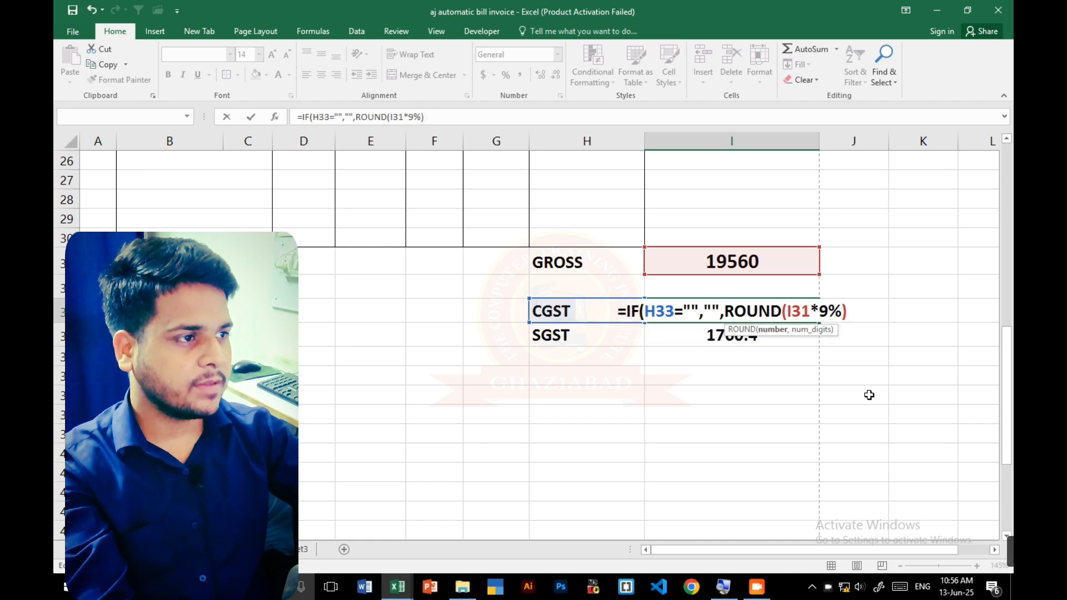
key("BackSpace")
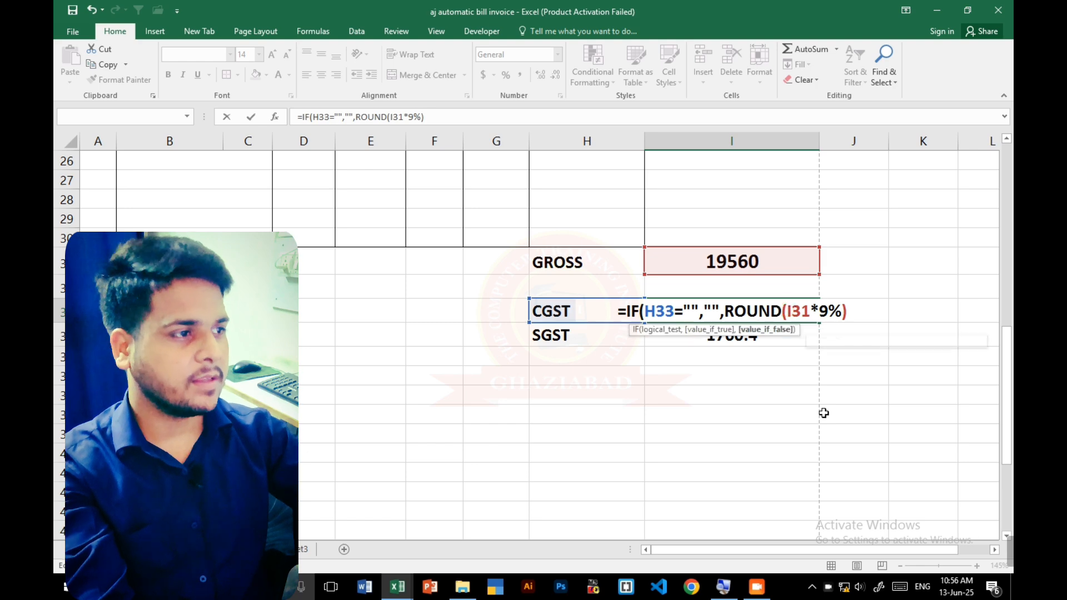
key("BackSpace")
key("BackSpace")
key("BackSpace")
key("BackSpace")
key("BackSpace")
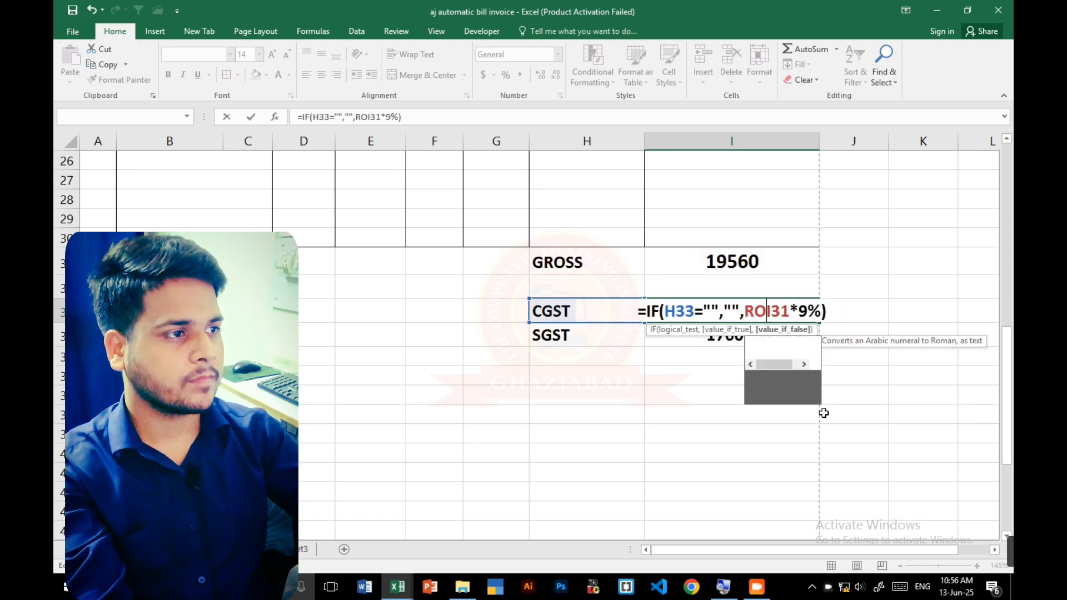
key("Return")
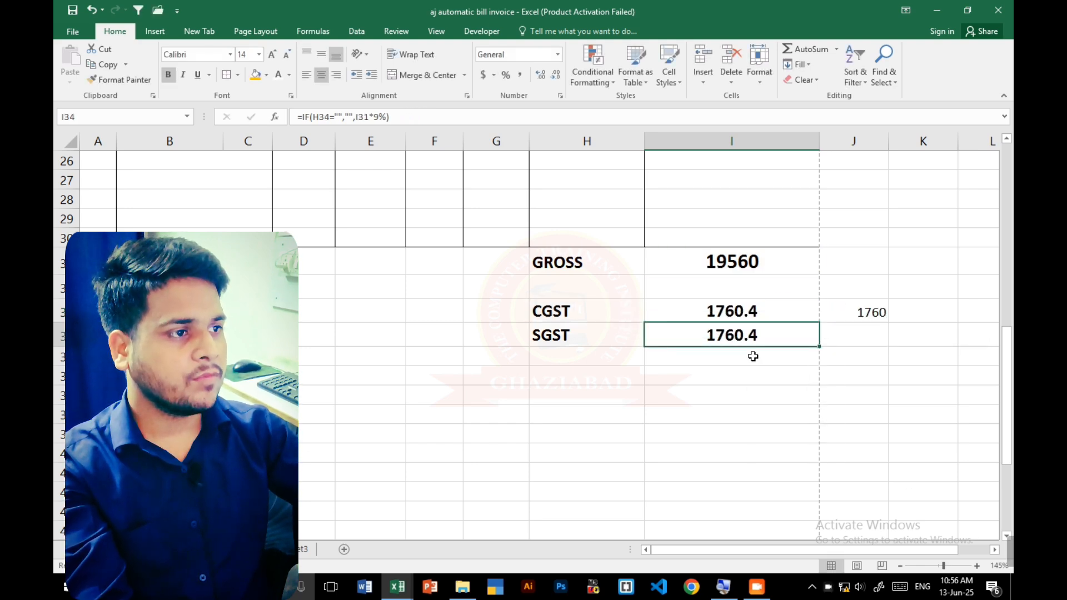
- Try to wrap the CGST formula in I33 in ROUND as =ROUND(IF(H33="","",I31*9%))
left_click(725, 306)
left_click(302, 115)
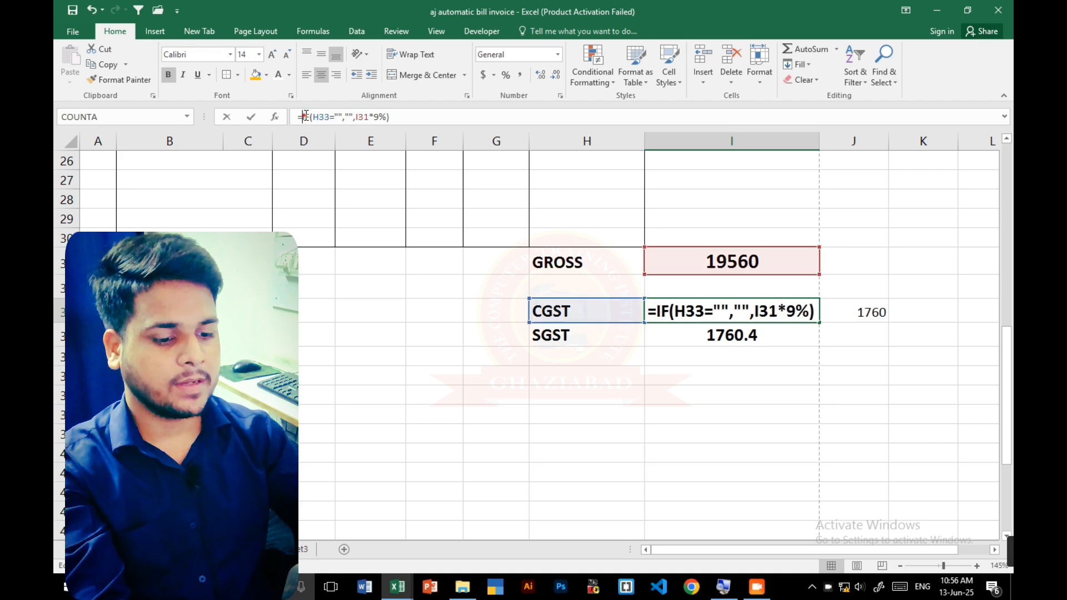
type("ROUND(")
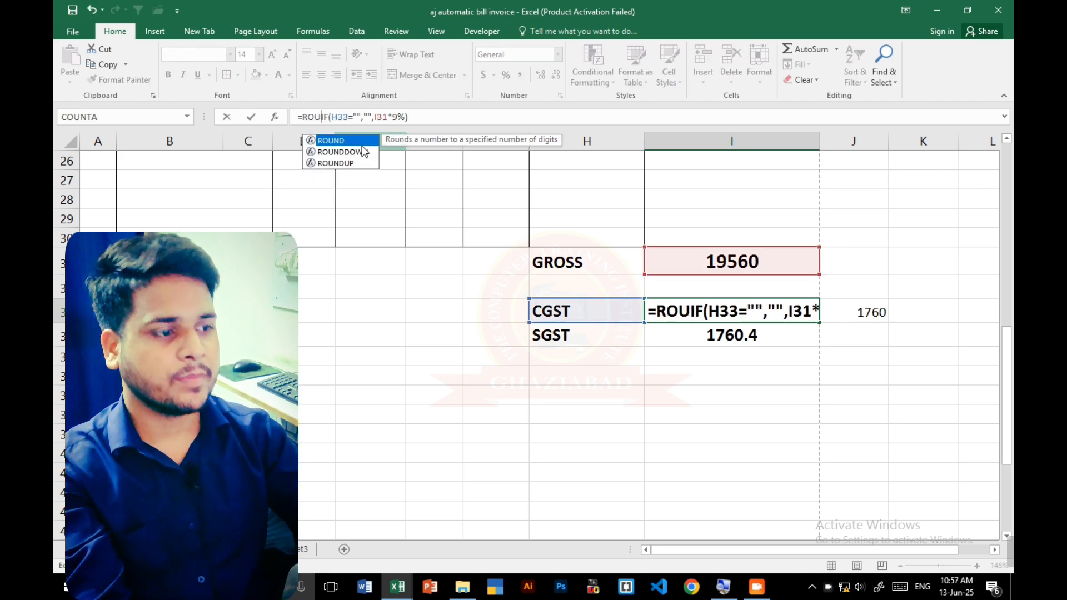
key("End")
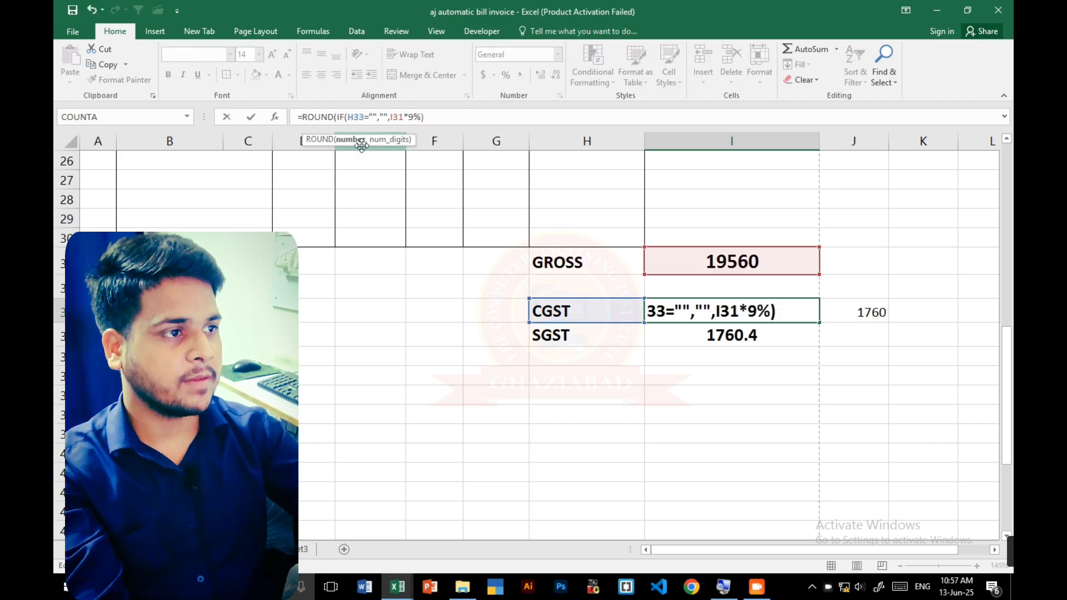
type(")")
key("Return")
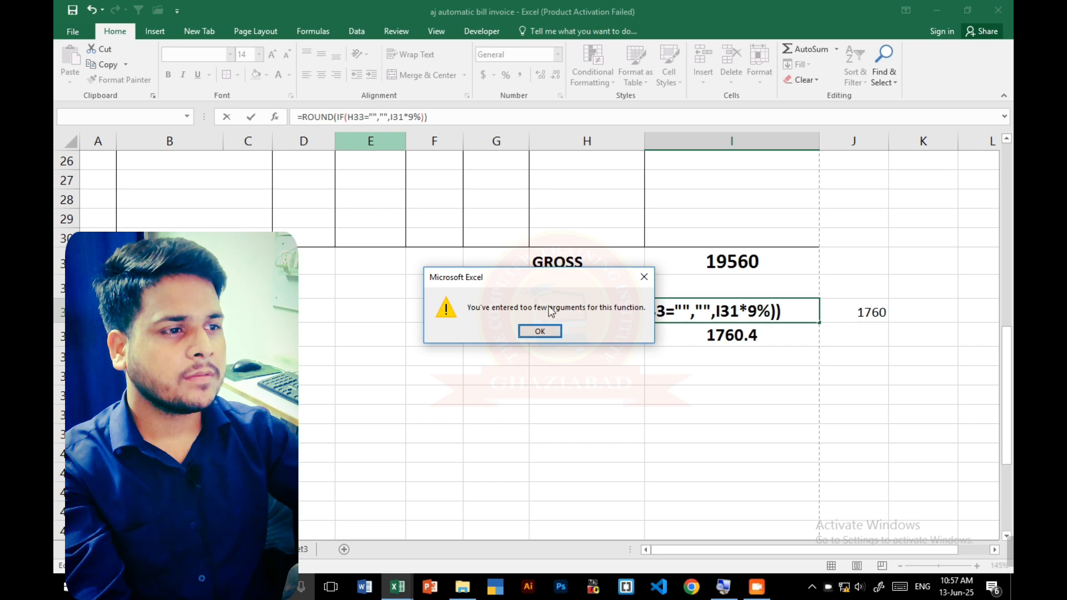
left_click(539, 332)
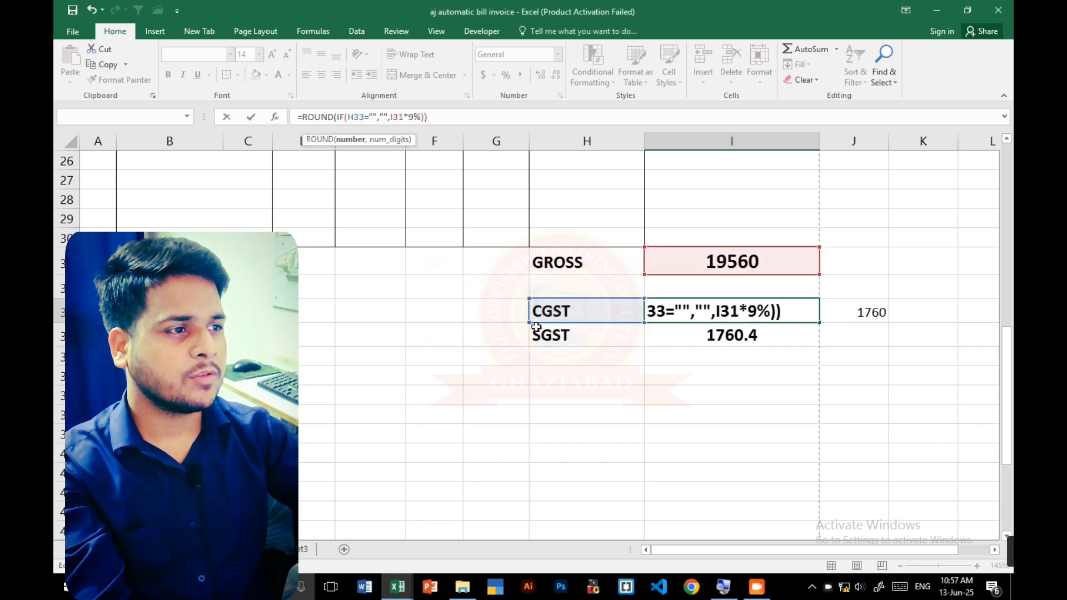
key("Return")
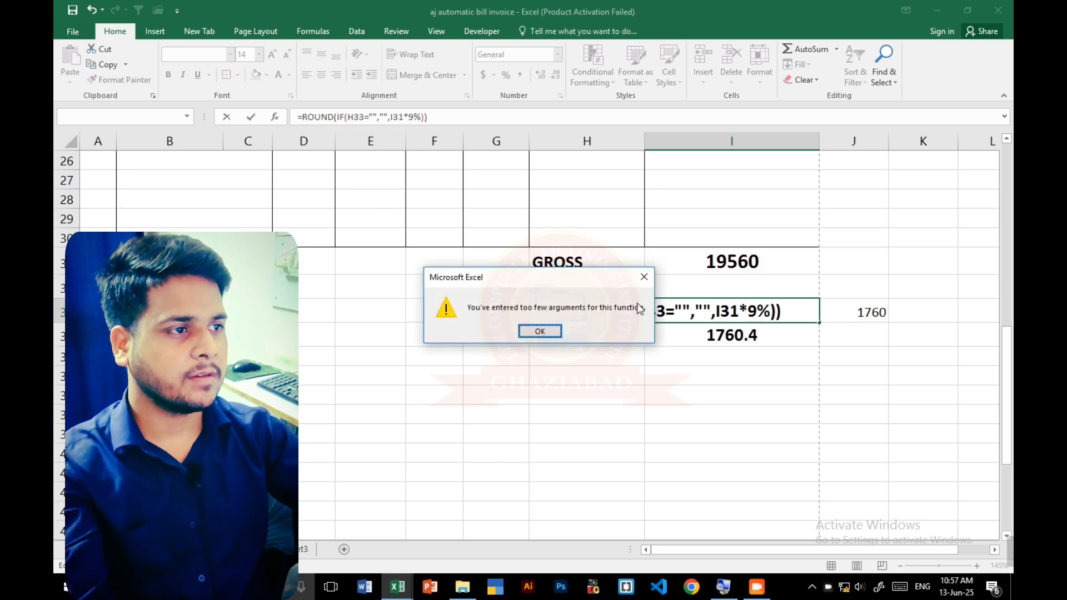
left_click(651, 273)
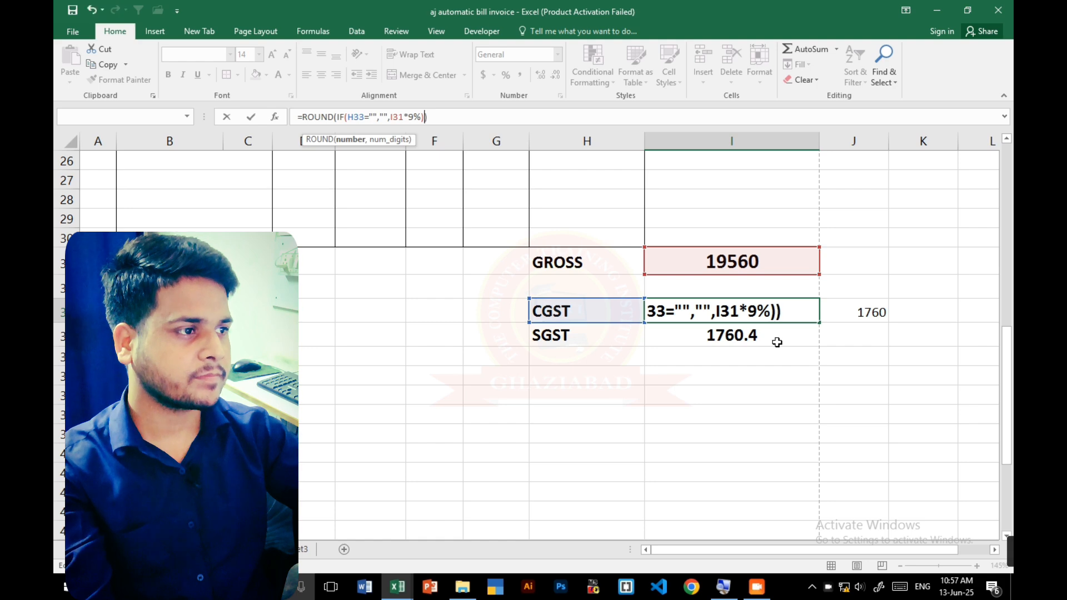
- Remove the ROUND wrapper from the CGST formula in I33, leaving =(IF(H33="","",I31*9%))
key("ctrl+z")
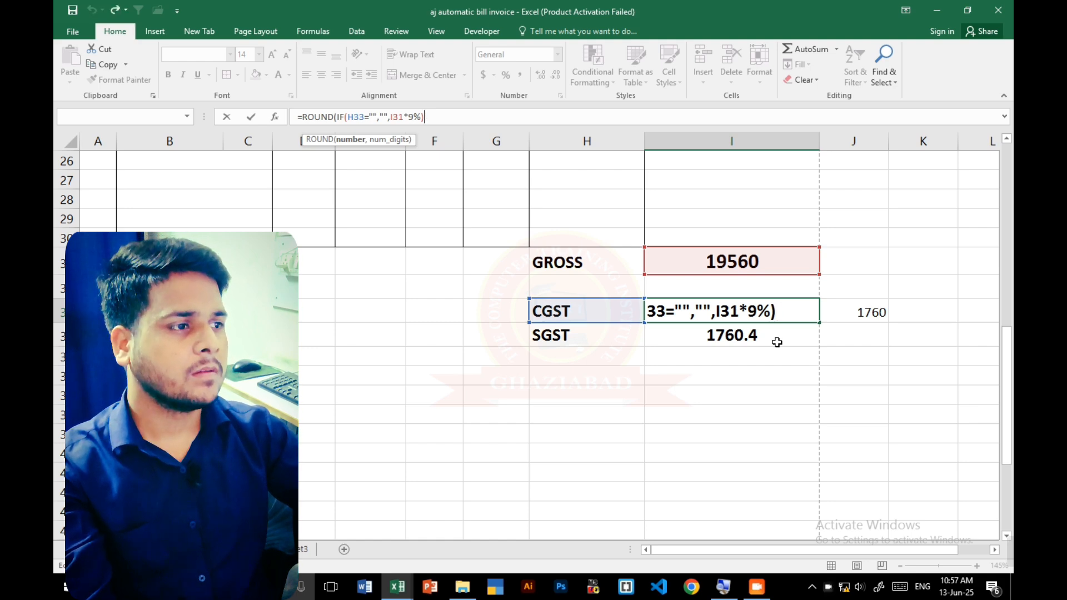
key("Return")
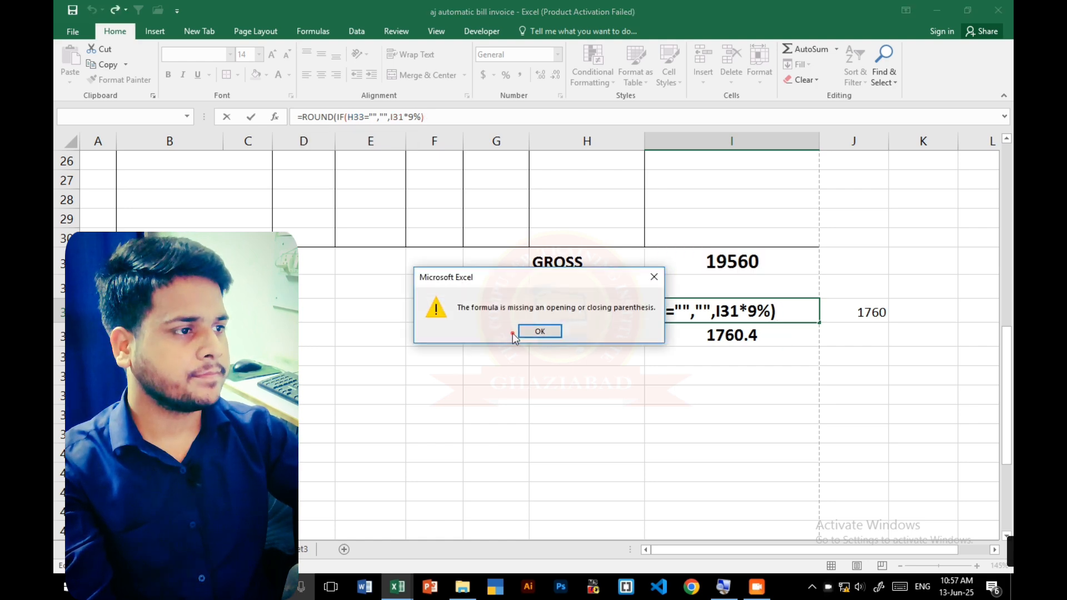
left_click(547, 332)
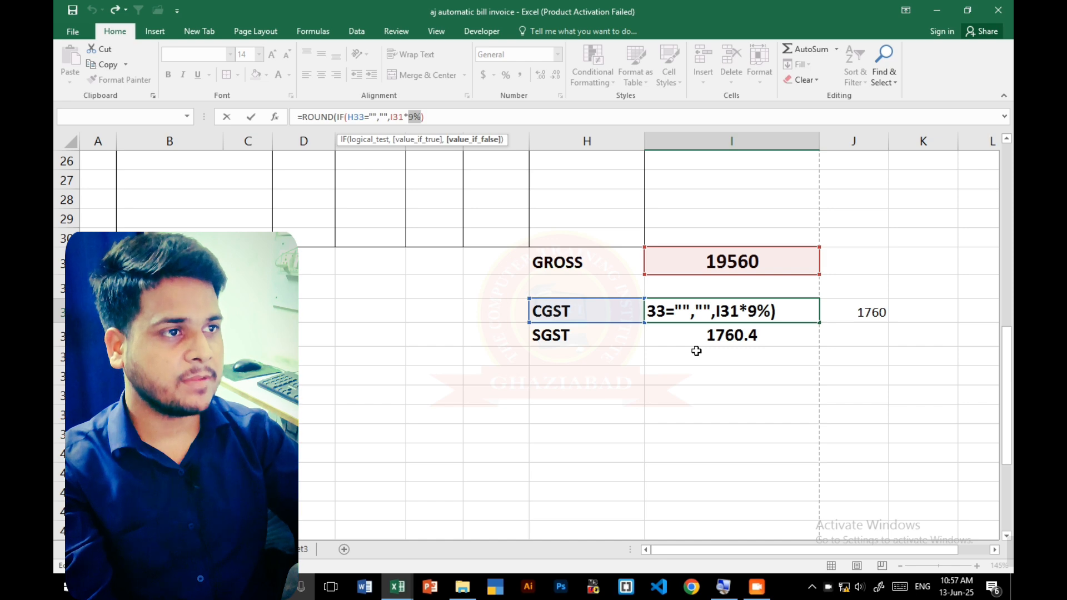
key("Return")
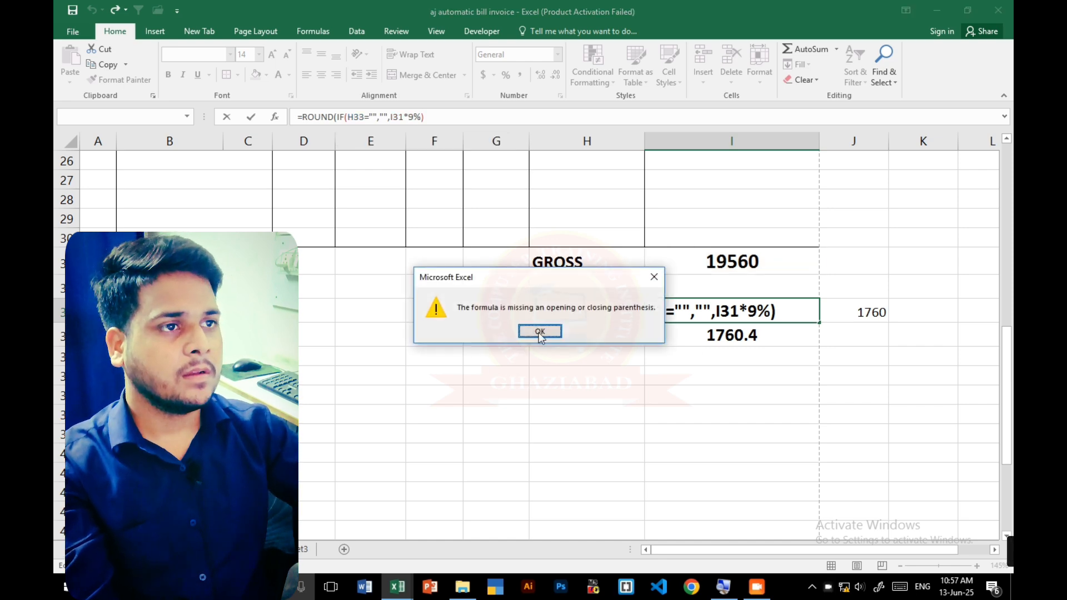
left_click(538, 332)
left_click(338, 116)
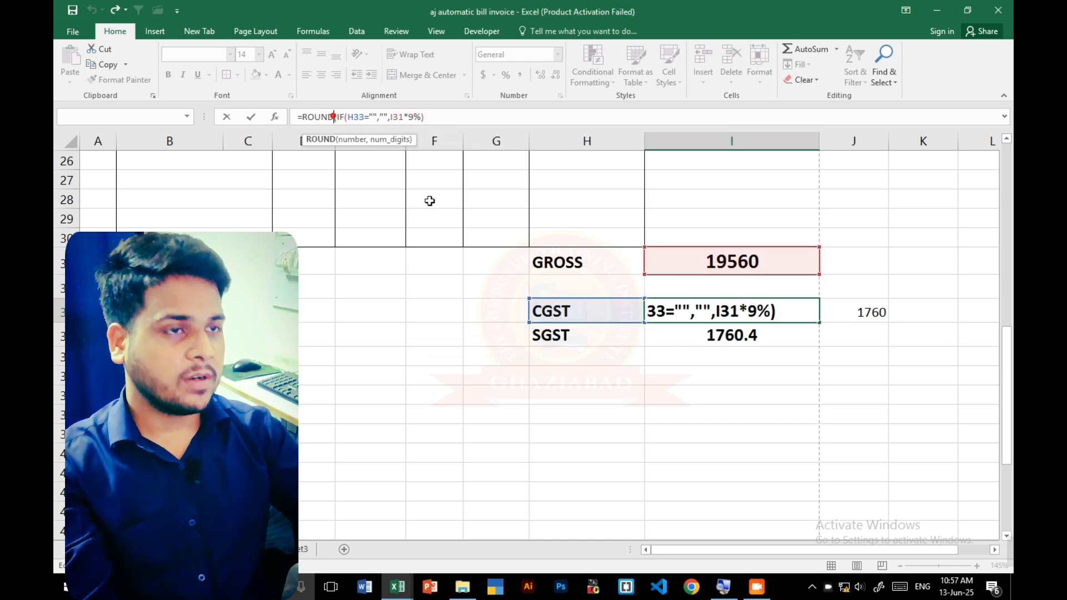
key("BackSpace")
key("BackSpace")
key("BackSpace")
key("BackSpace")
key("BackSpace")
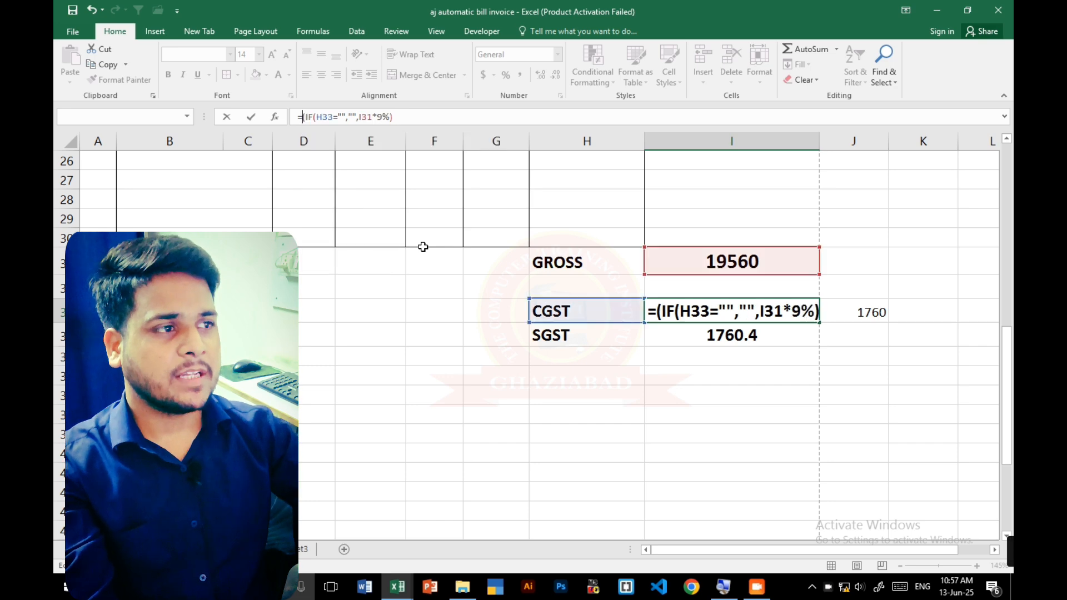
key("Return")
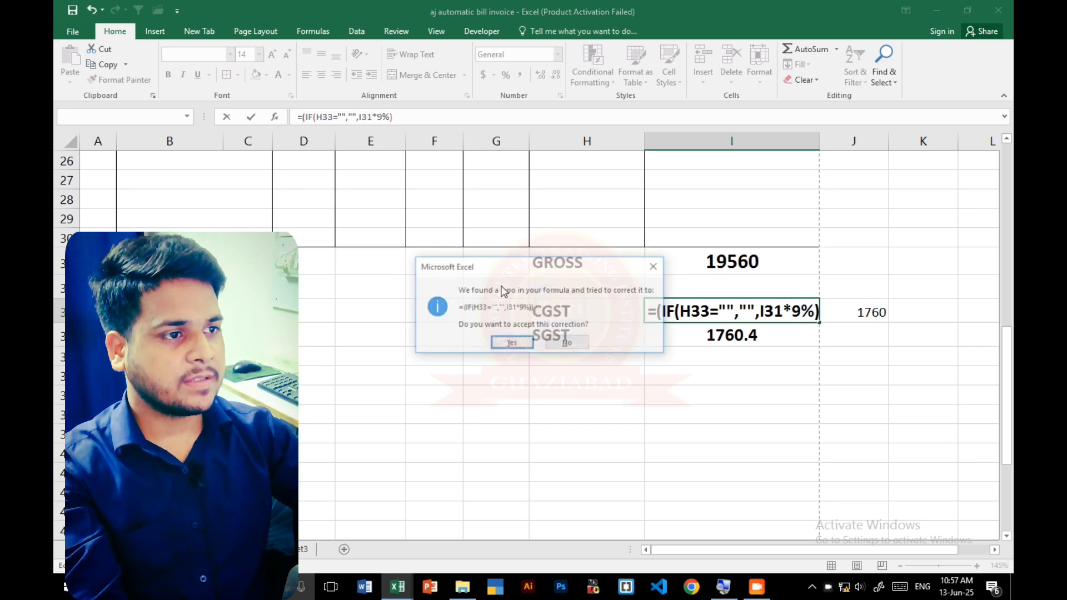
left_click(528, 342)
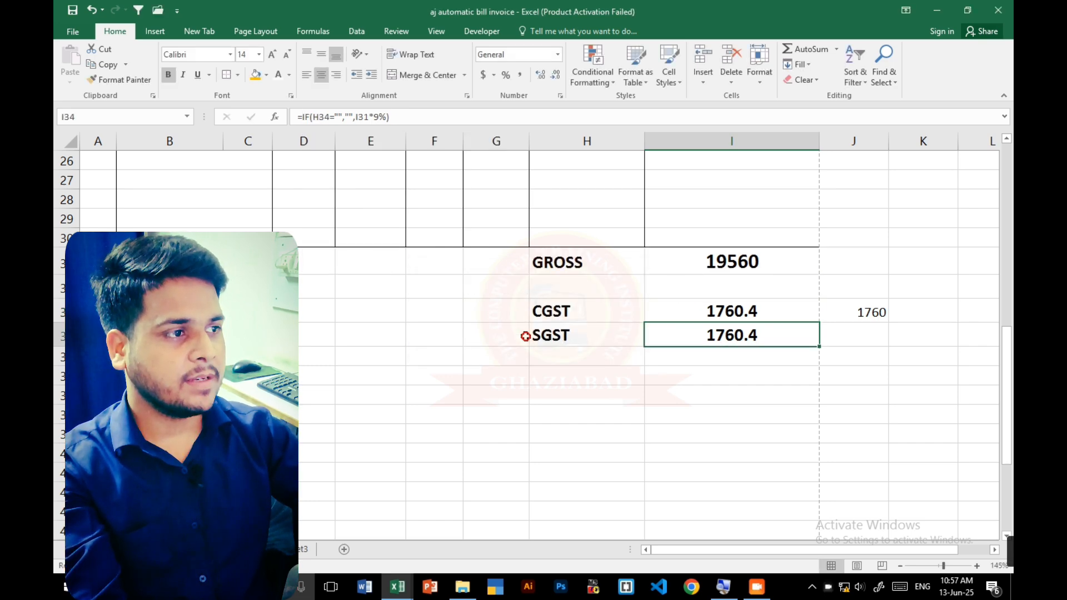
- Clear the helper ROUND formula from J33 beside the CGST amount
left_click(705, 312)
left_click(882, 312)
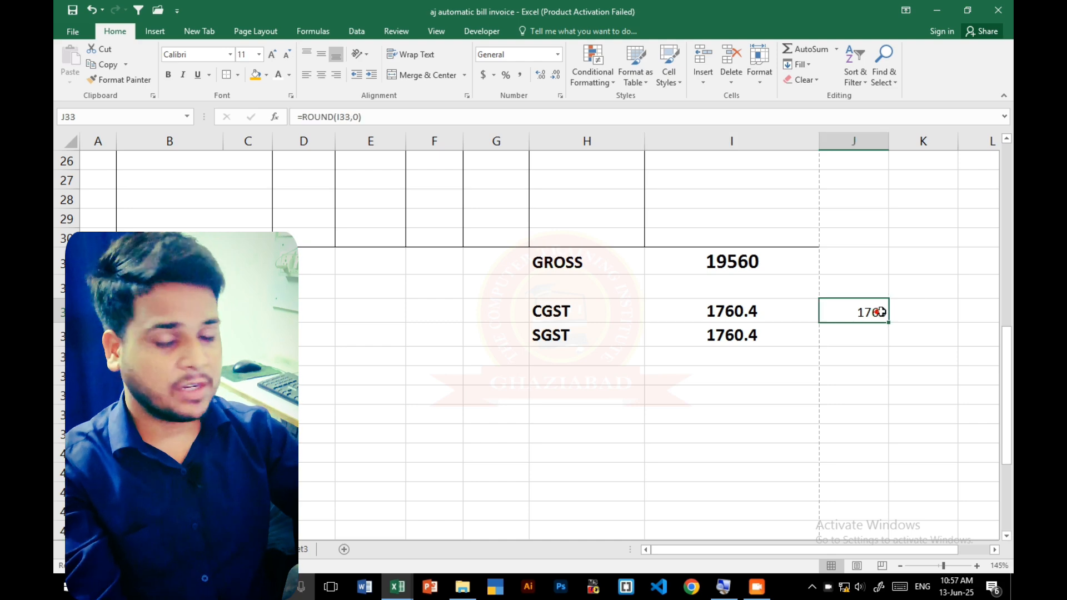
key("Delete")
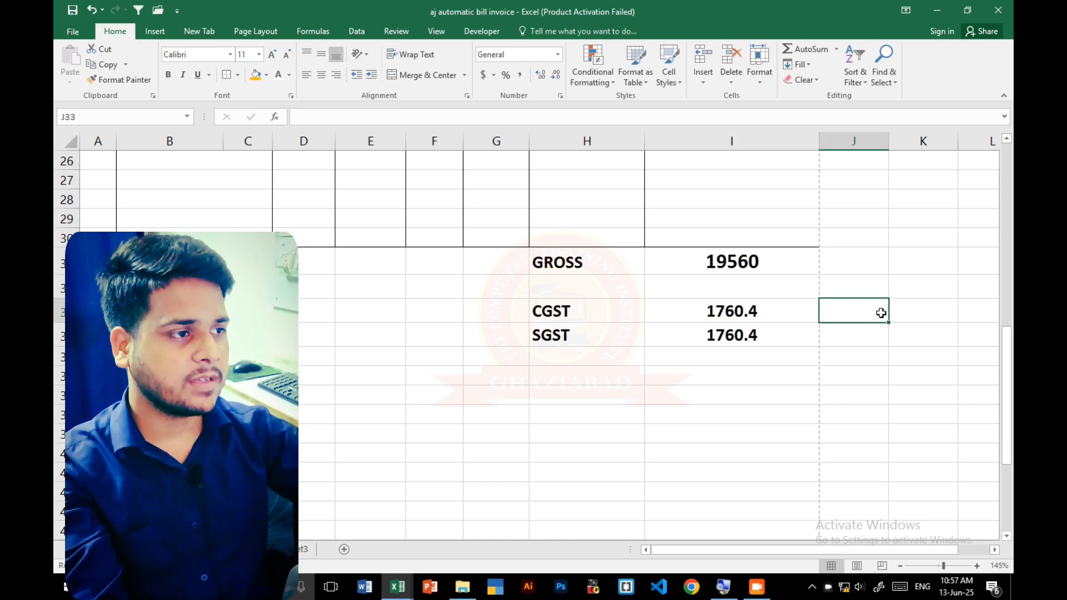
key("Left")
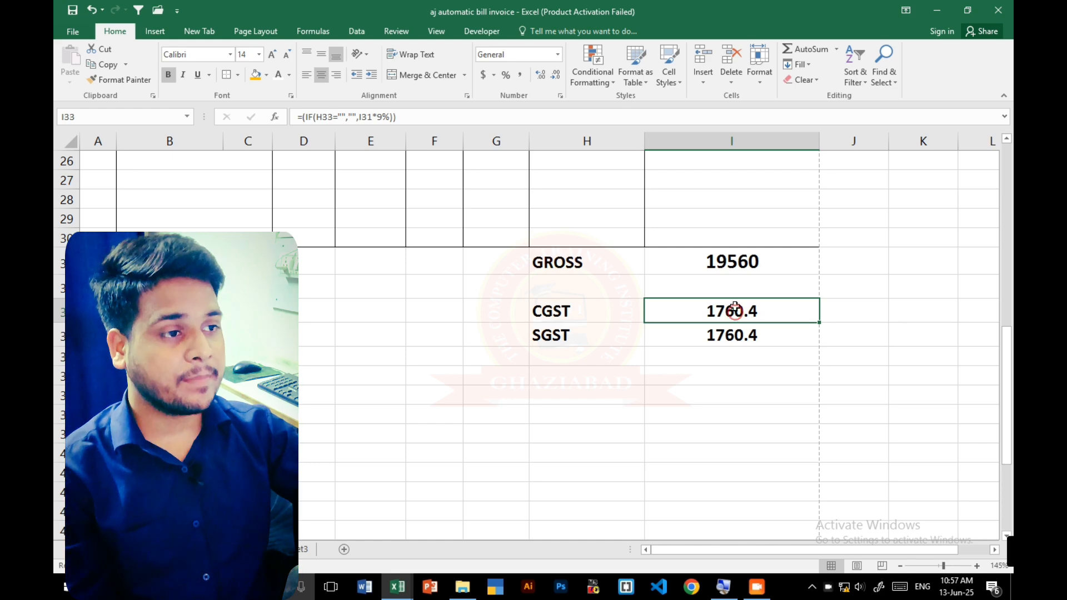
- Enter the label PAYBLE AMOUNT in H35 below SGST and make it bold
left_click(591, 357)
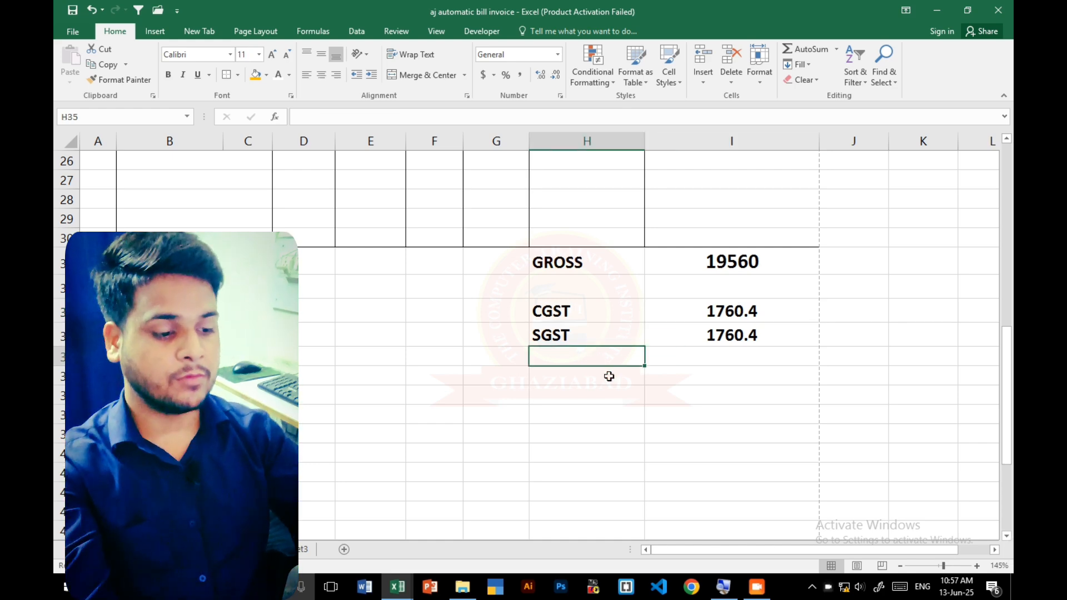
type("PAYB")
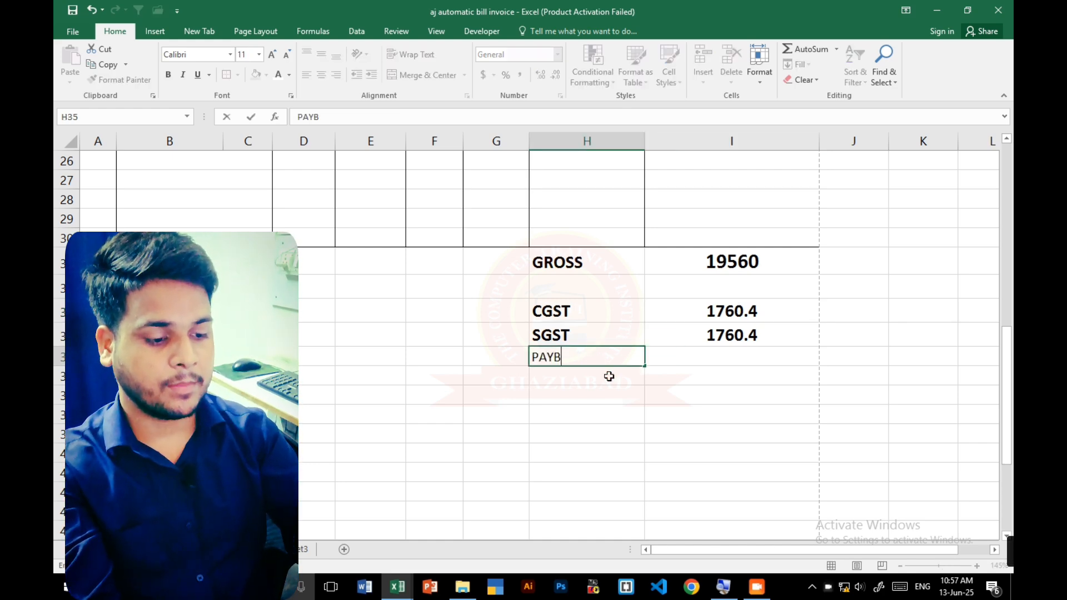
type("L AMOUYR")
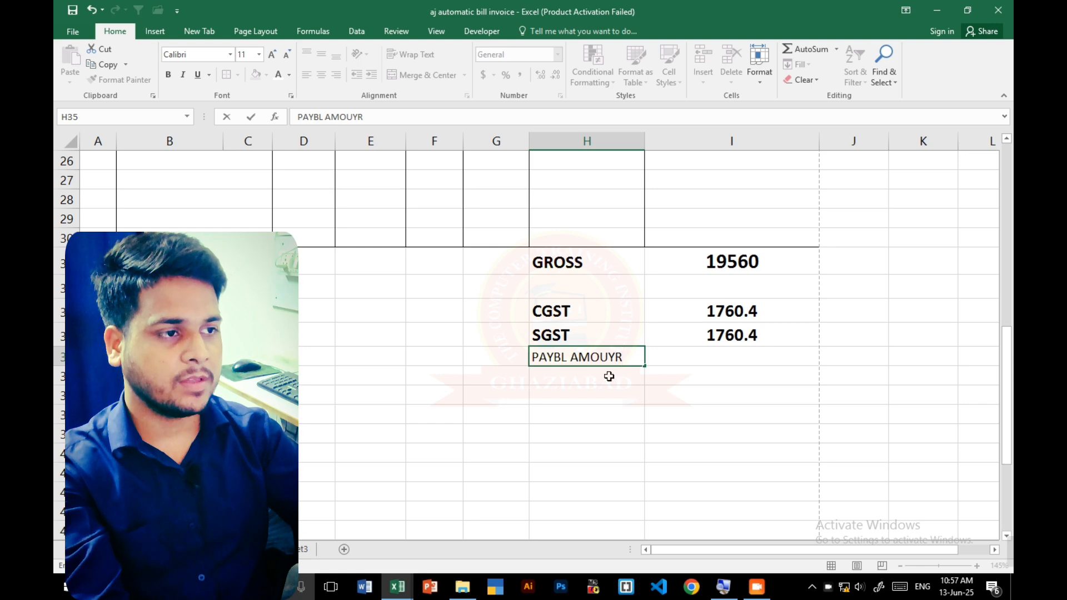
key("BackSpace")
key("BackSpace")
key("BackSpace")
key("BackSpace")
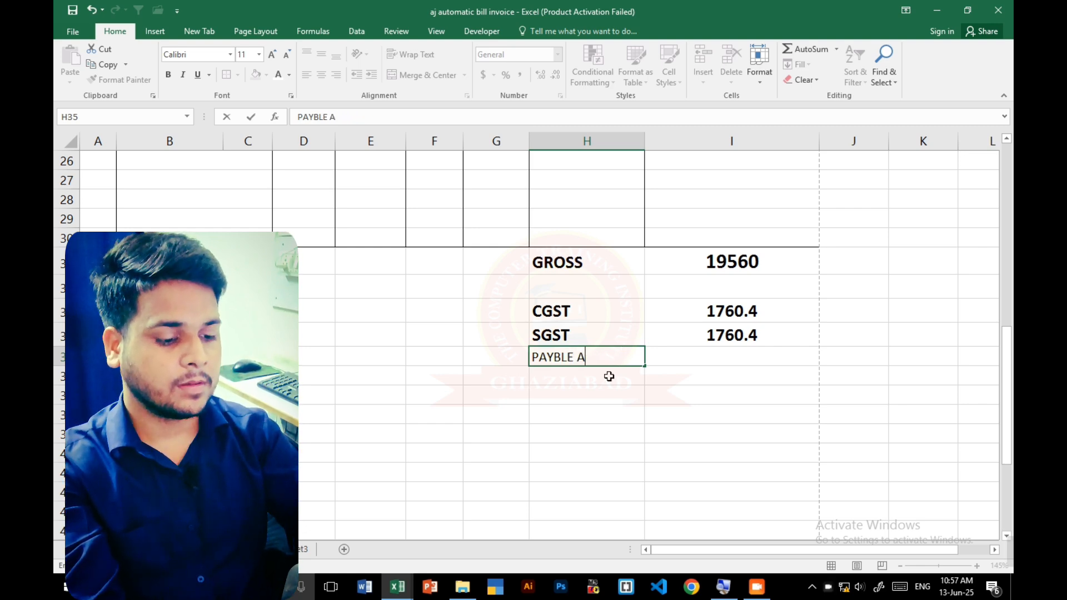
type("E AMOUNT")
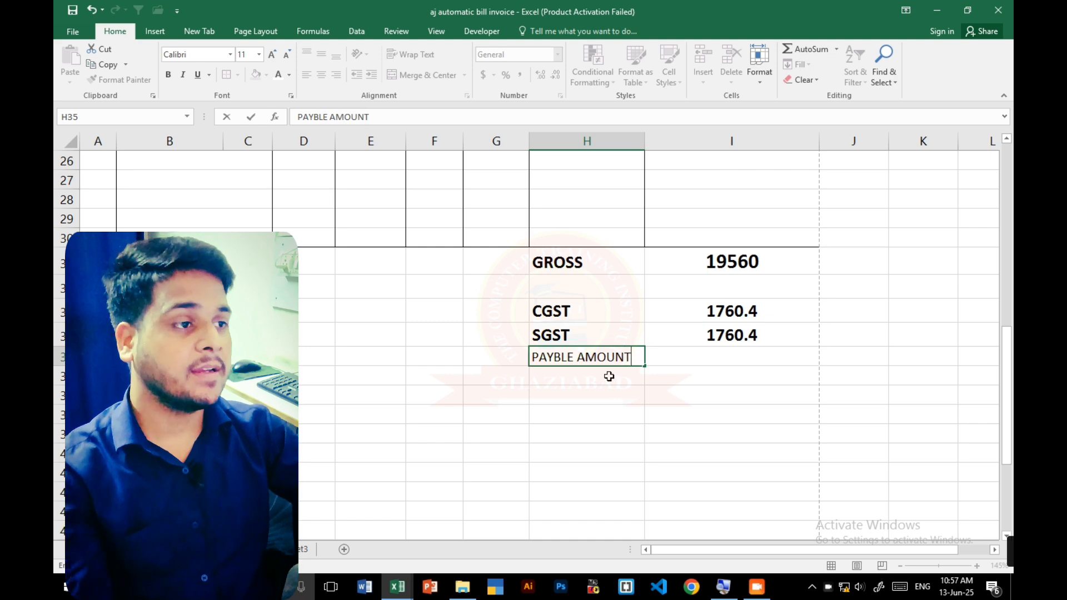
left_click(495, 411)
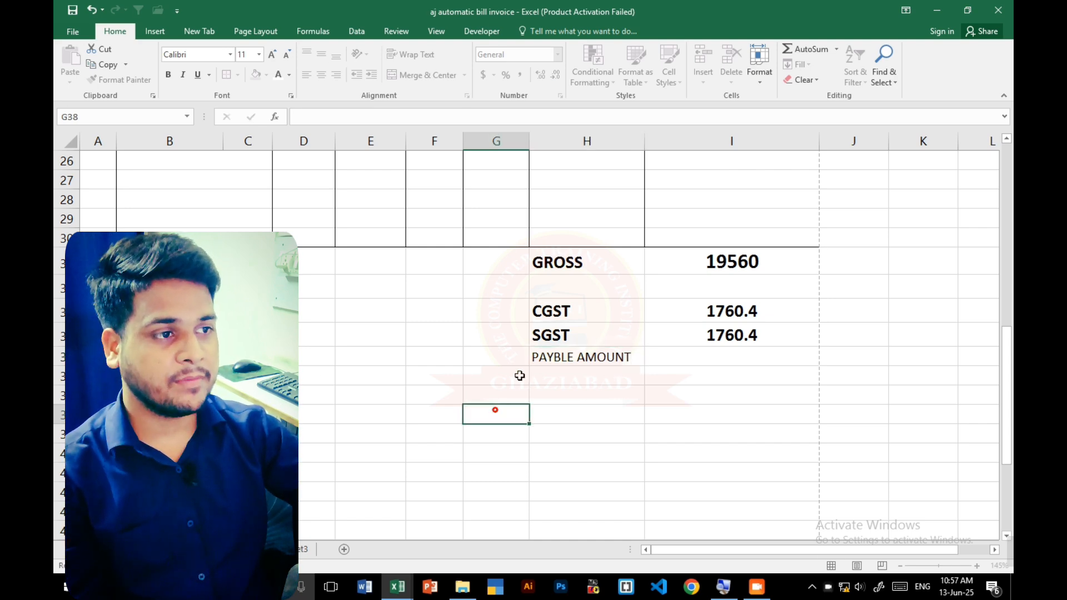
left_click(550, 362)
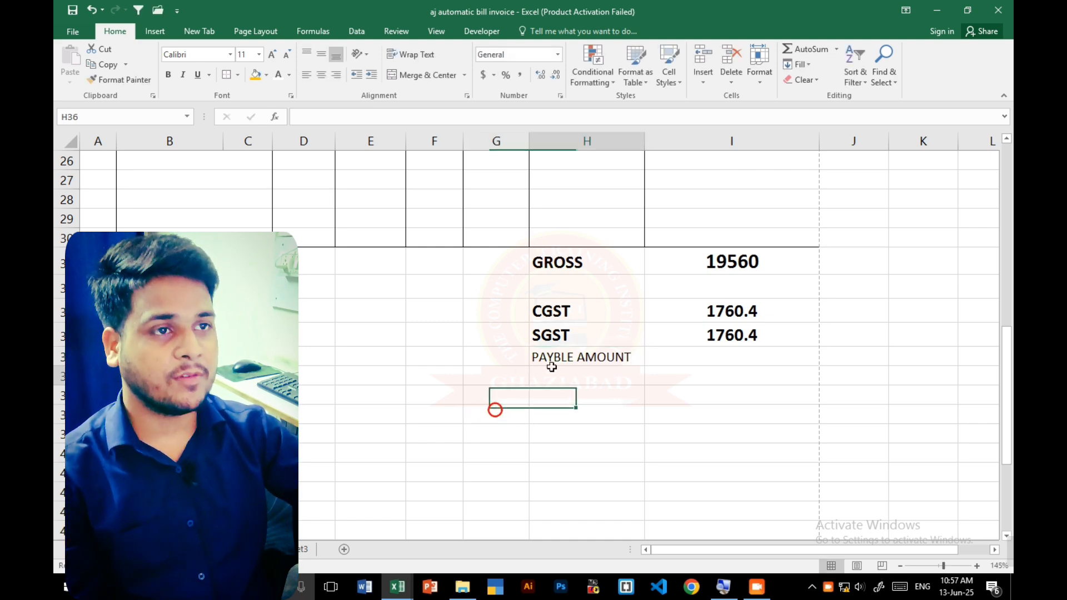
left_click(168, 74)
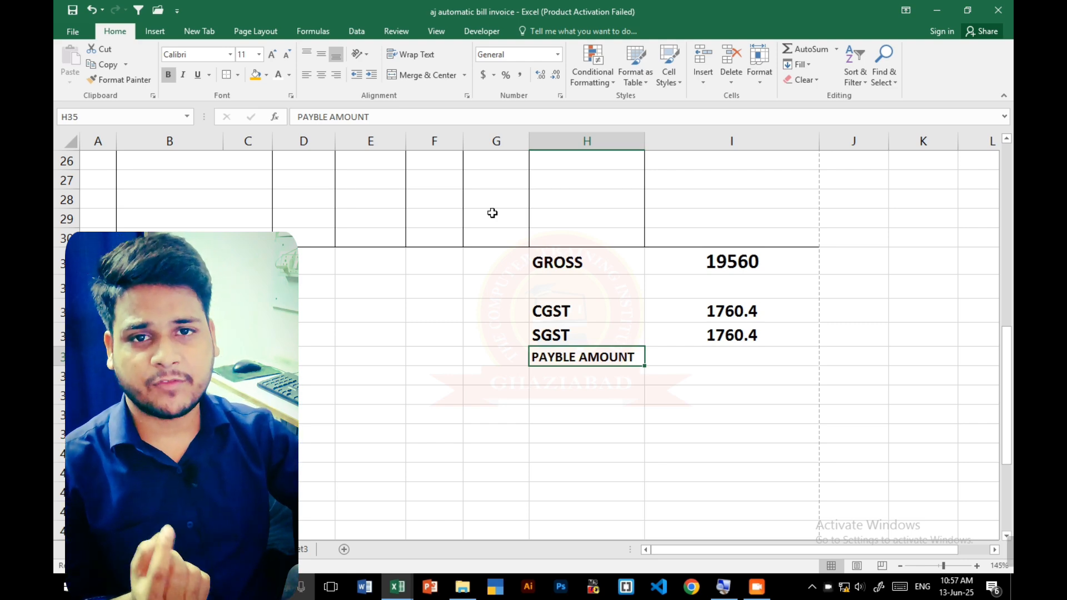
- Total the gross and tax amounts in I35 with the formula =SUM(I31:I34)
left_click(699, 354)
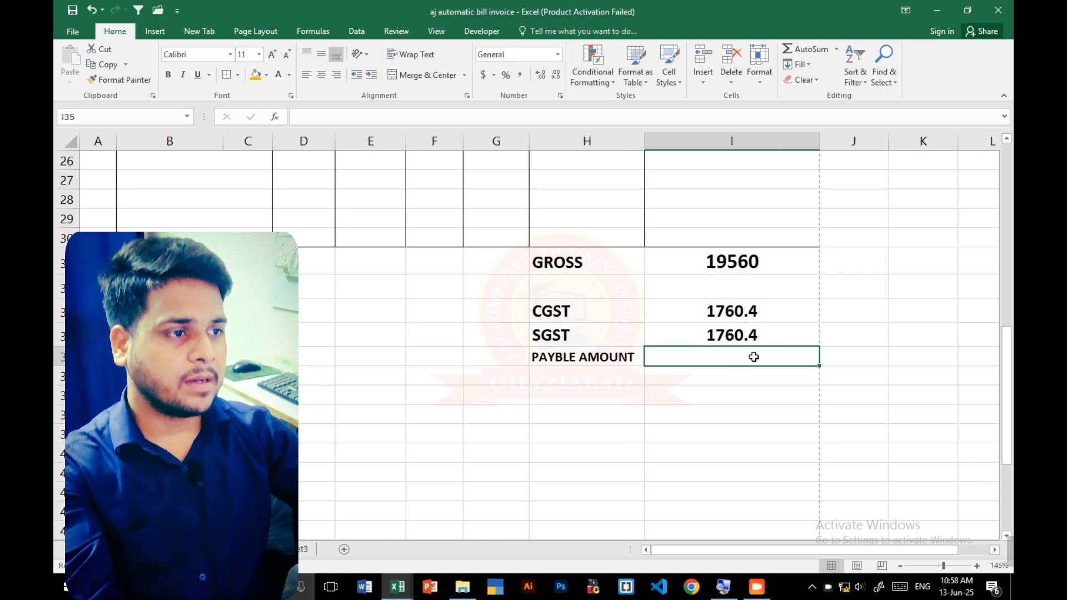
left_click(579, 359)
left_click(767, 358)
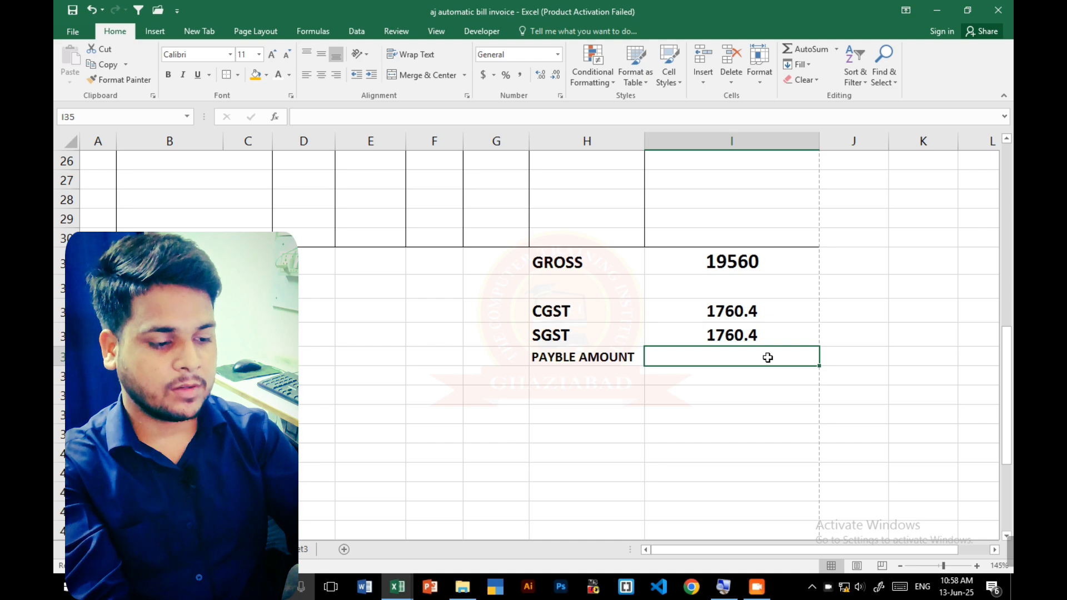
type("=SUM(")
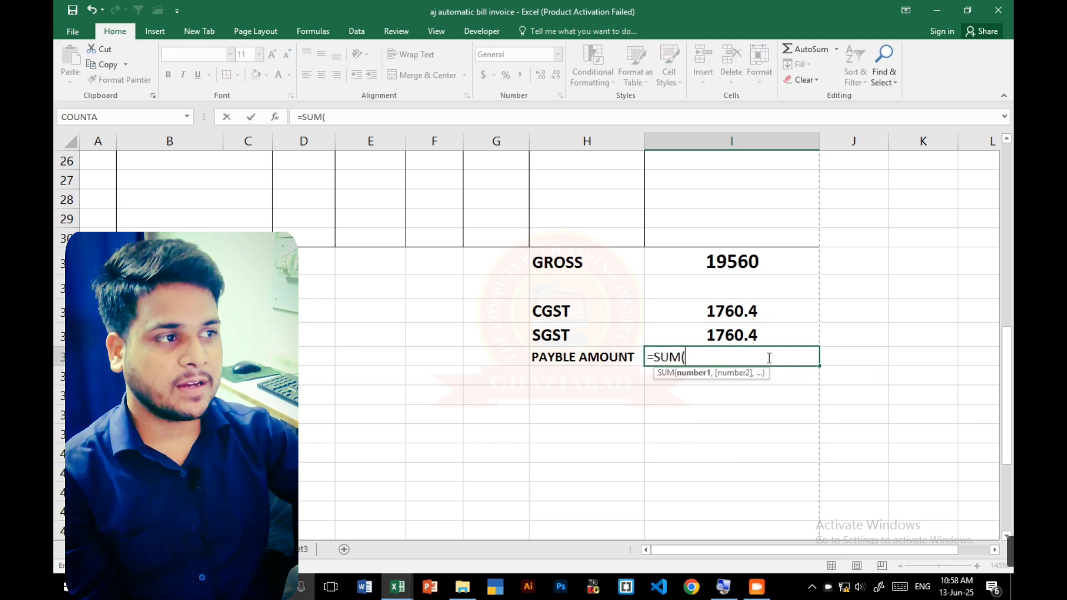
left_click_drag(761, 274, 794, 339)
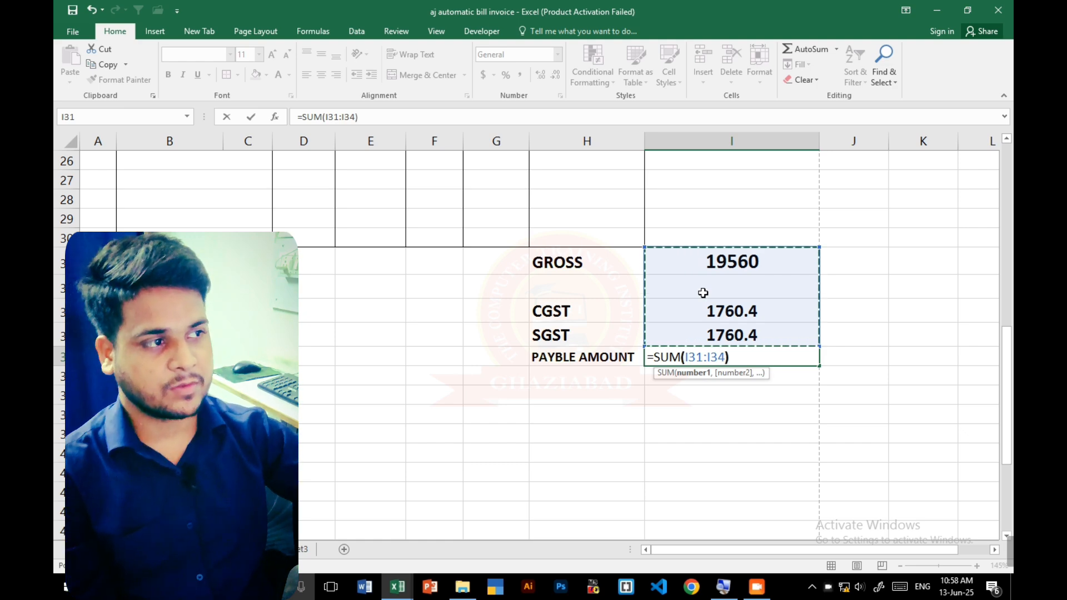
key("Return")
- Wrap the SUM formula for the payable amount in I35 in a ROUND function, giving =ROUND(SUM(I31:I34))
left_click(786, 356)
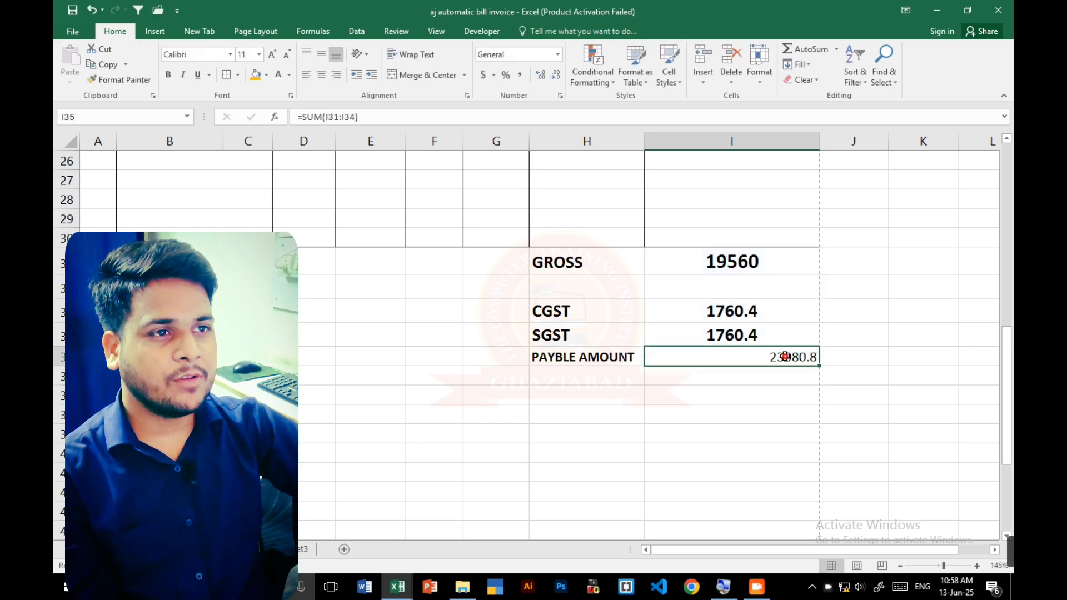
left_click(312, 115)
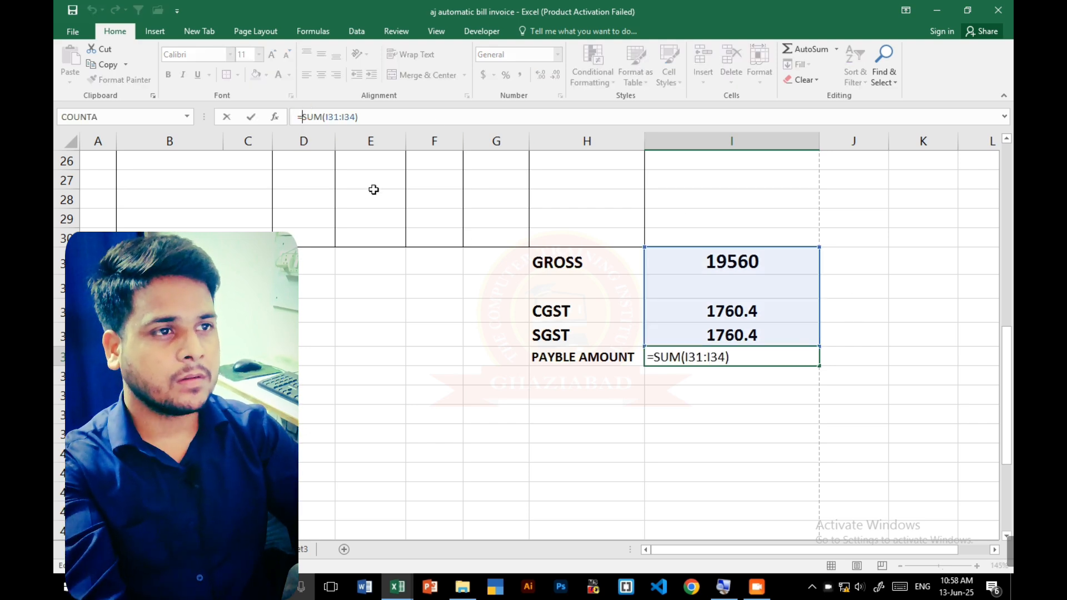
type("RO")
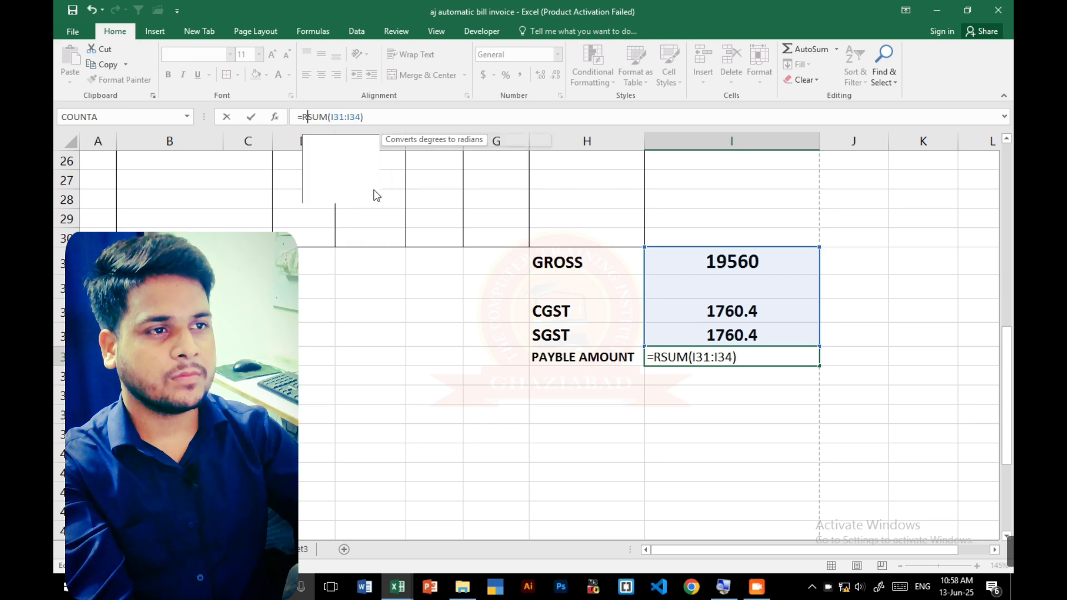
key("Left")
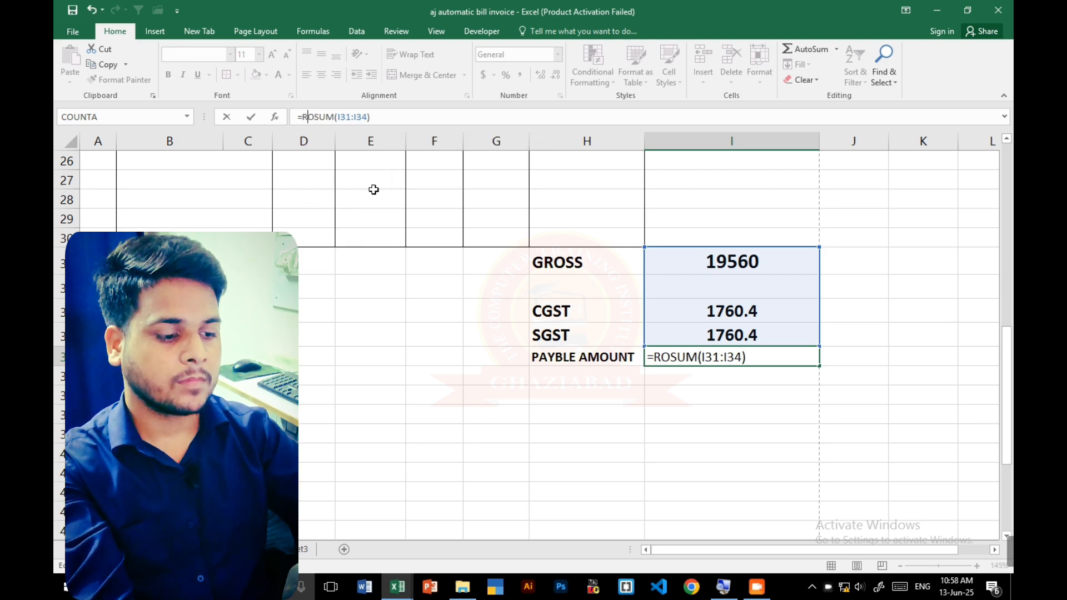
key("BackSpace")
type("R")
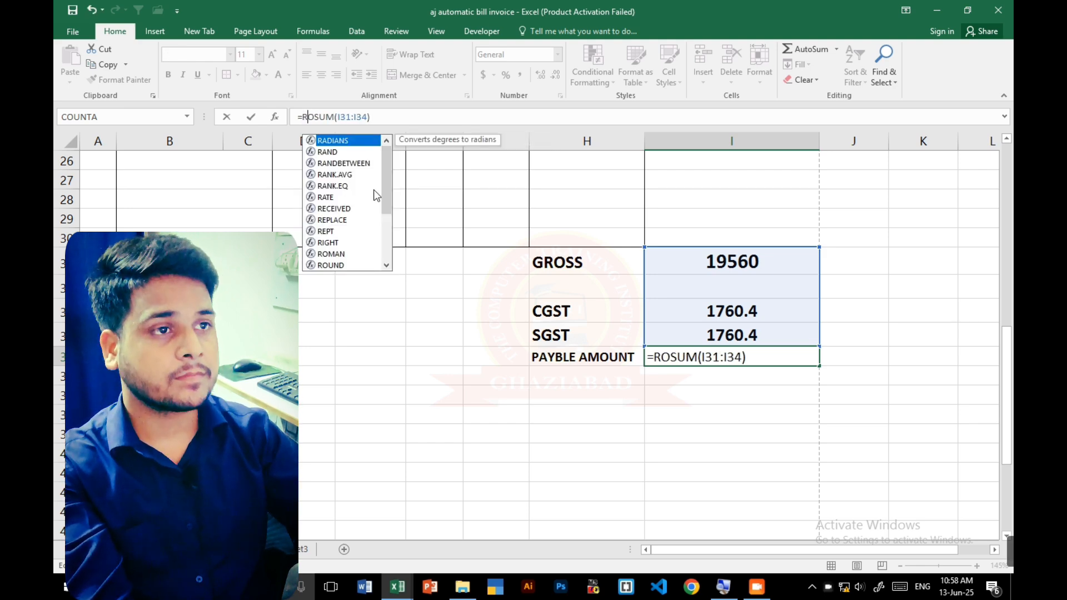
key("End")
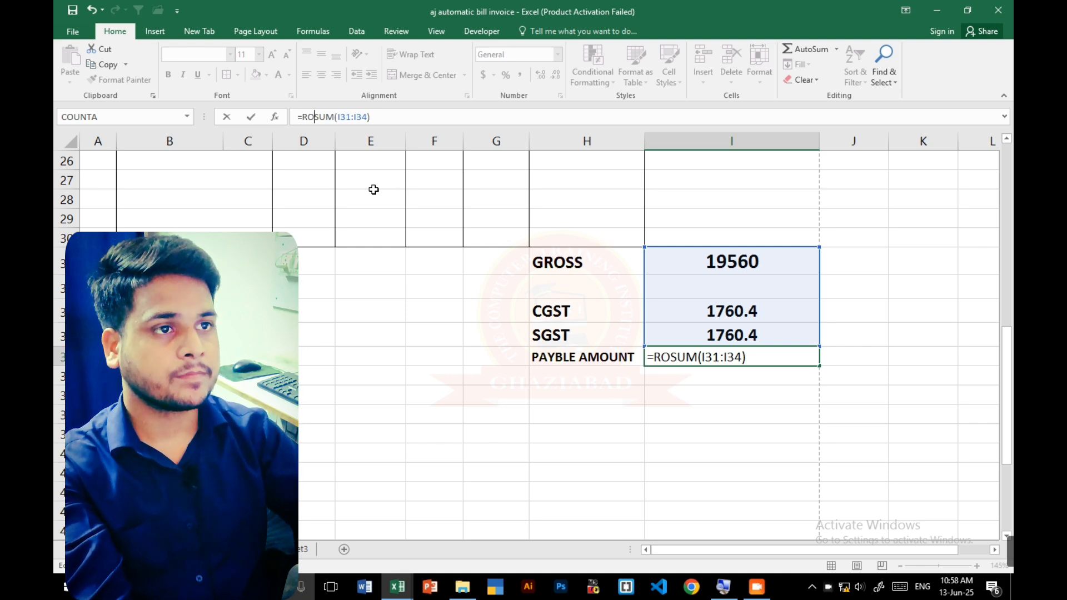
key("BackSpace")
key("BackSpace")
type("RO")
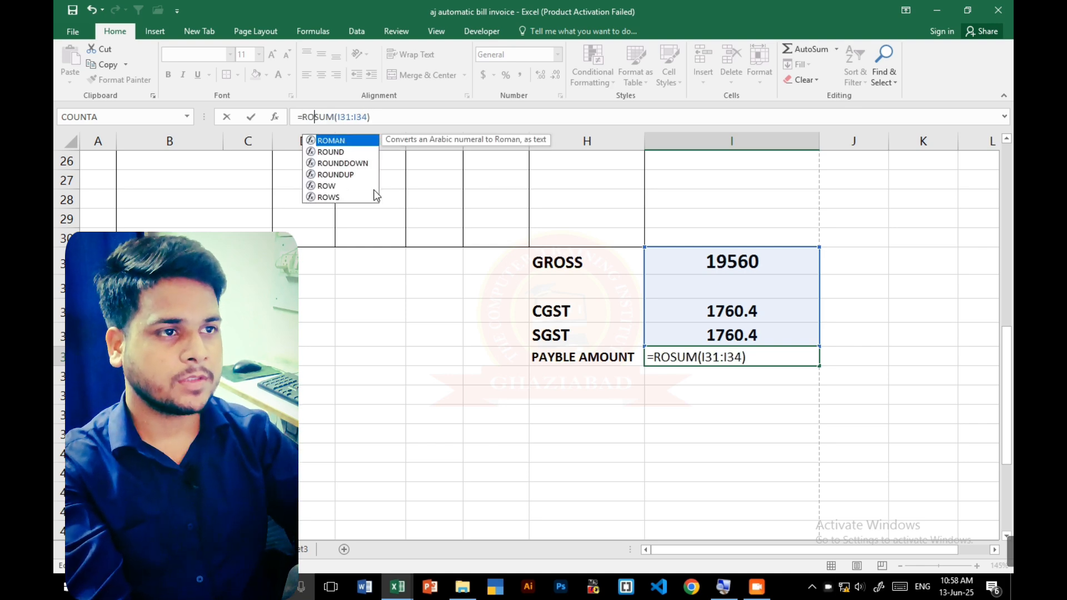
type("UND(")
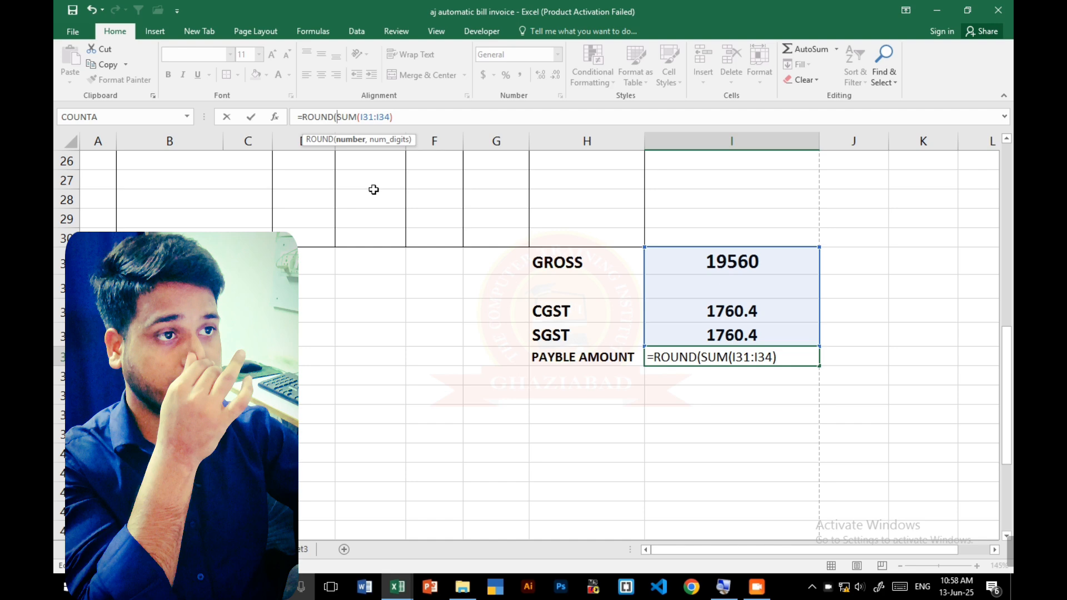
left_click(450, 120)
type(")")
key("Return")
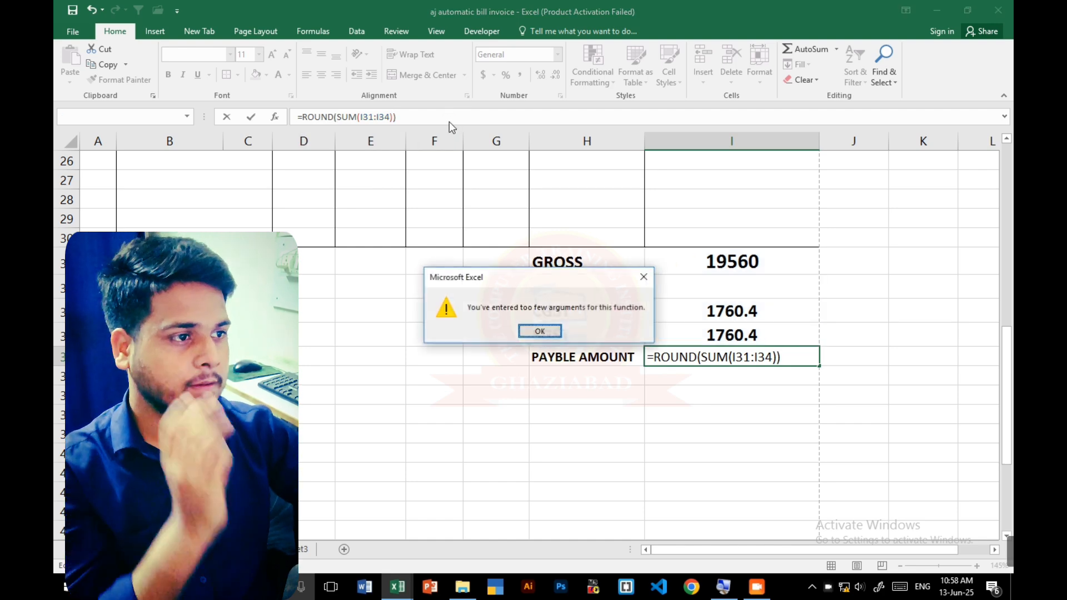
- Add 0 as the ROUND function's number of digits so the I35 formula reads =ROUND(SUM(I31:I34),0)
left_click(539, 332)
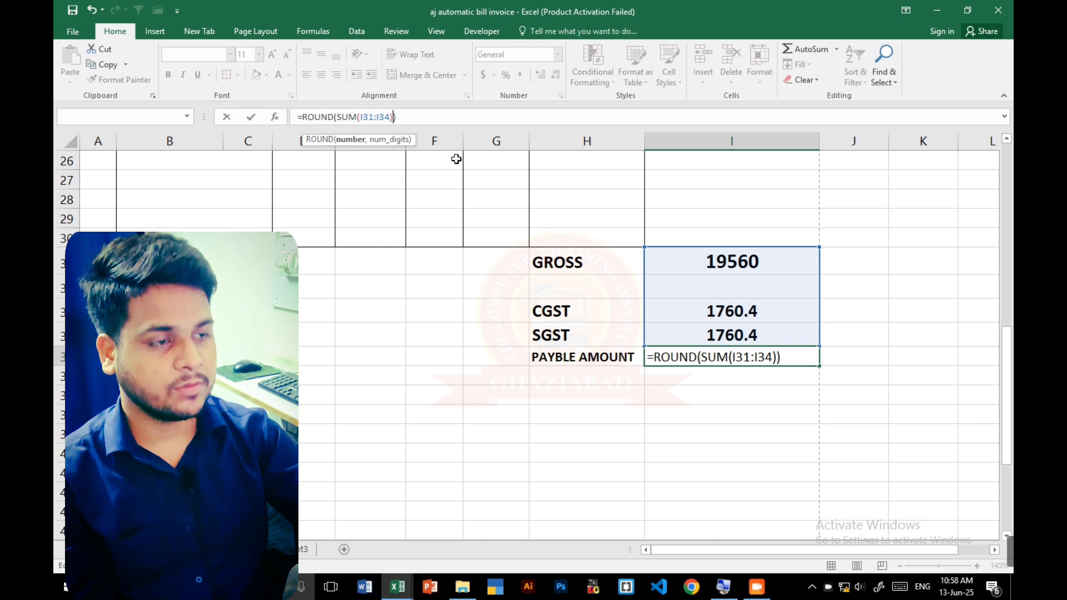
type(",0")
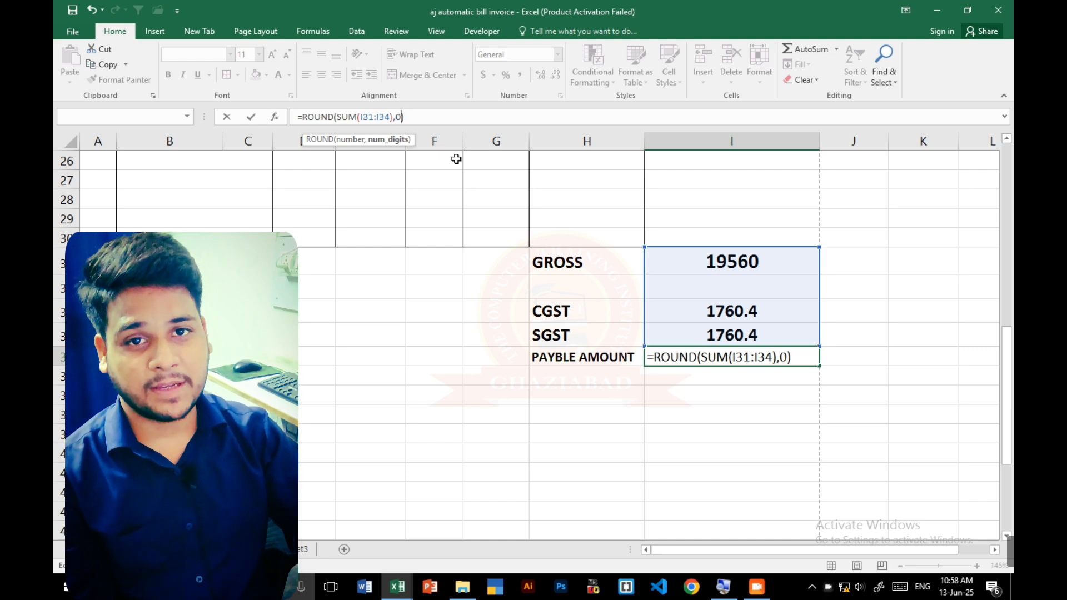
key("Return")
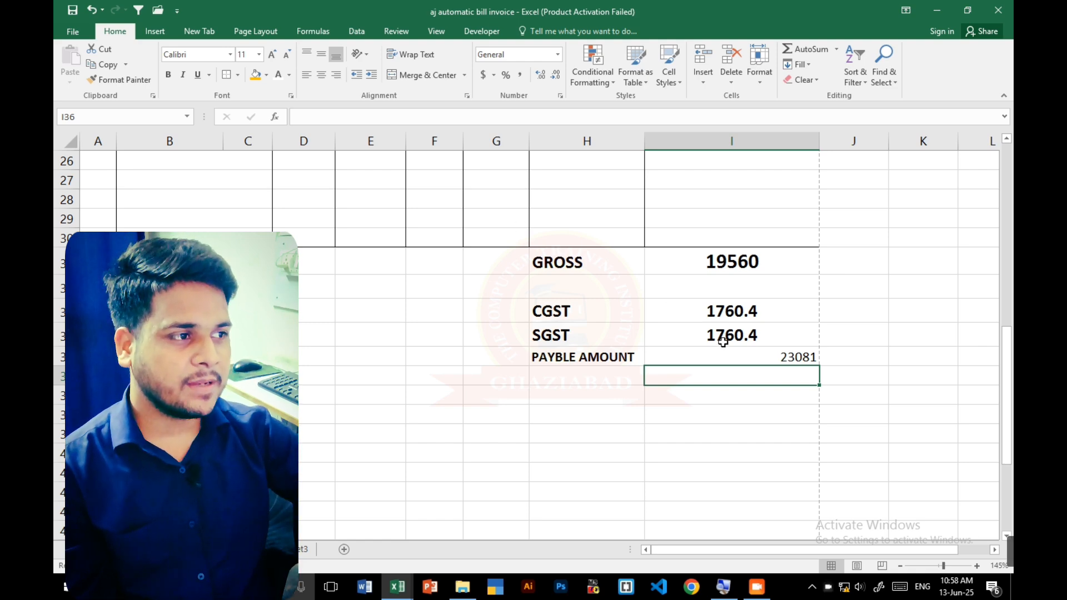
- Make the payable amount in I35 bold and centred, and enlarge its font to match the gross amount
left_click(724, 359)
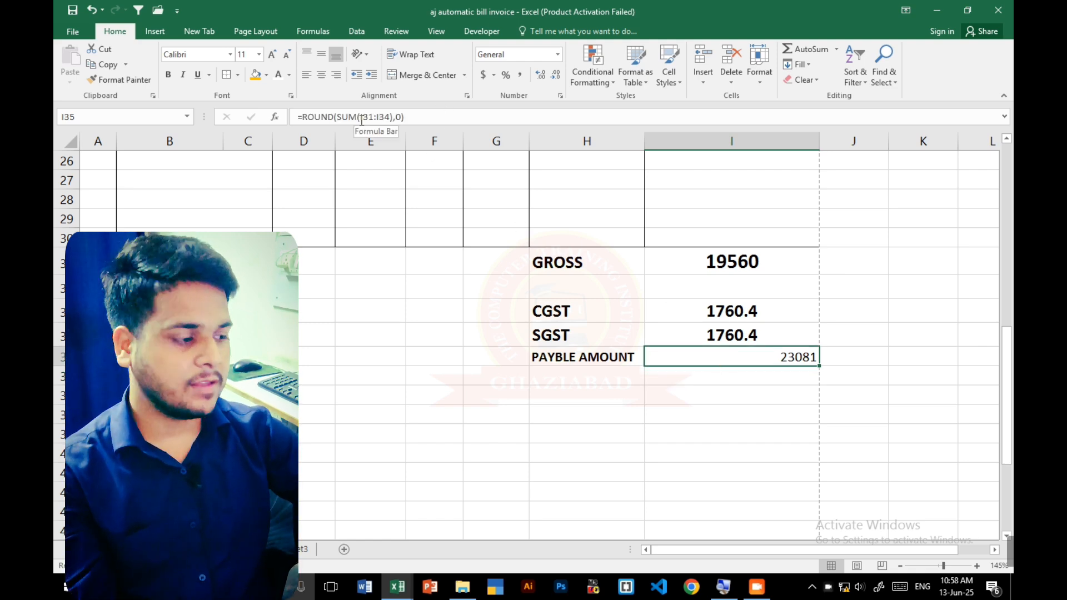
key("ctrl+shift+plus")
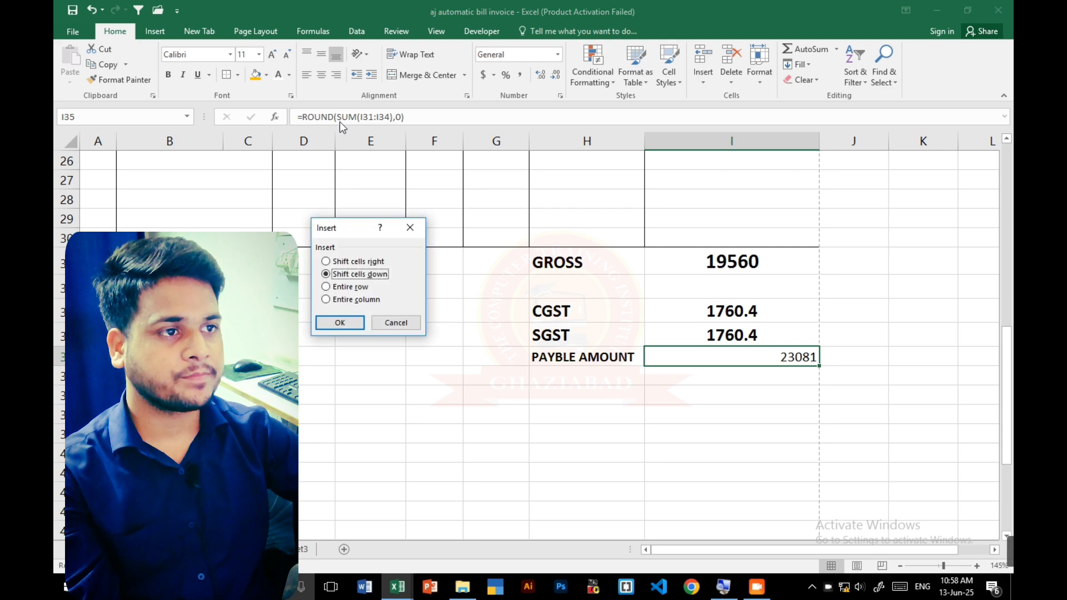
left_click(411, 226)
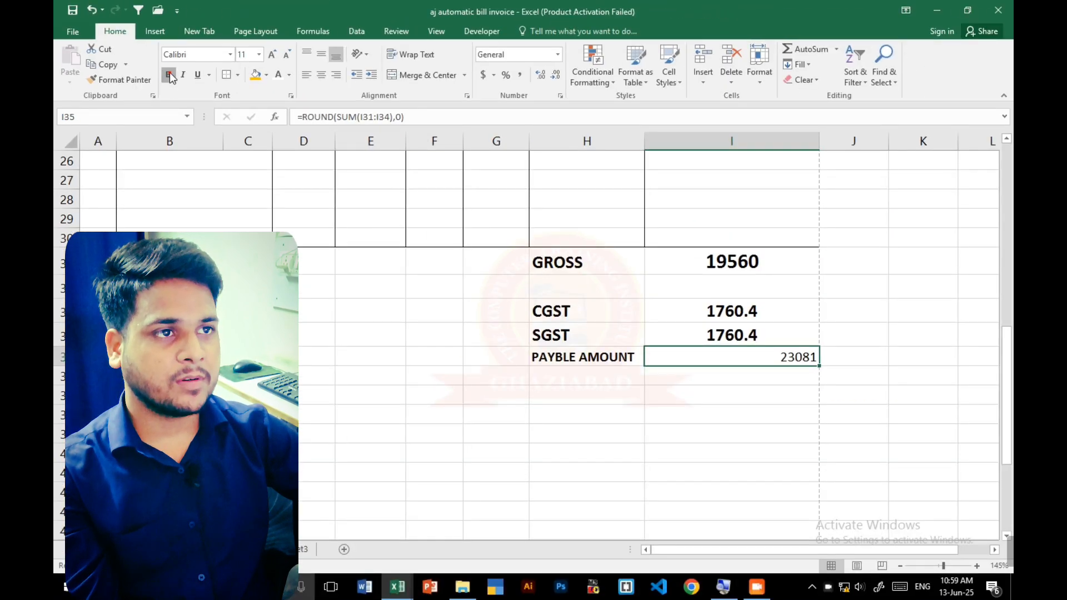
left_click(169, 75)
left_click(321, 74)
scroll(814, 388, "up", 1)
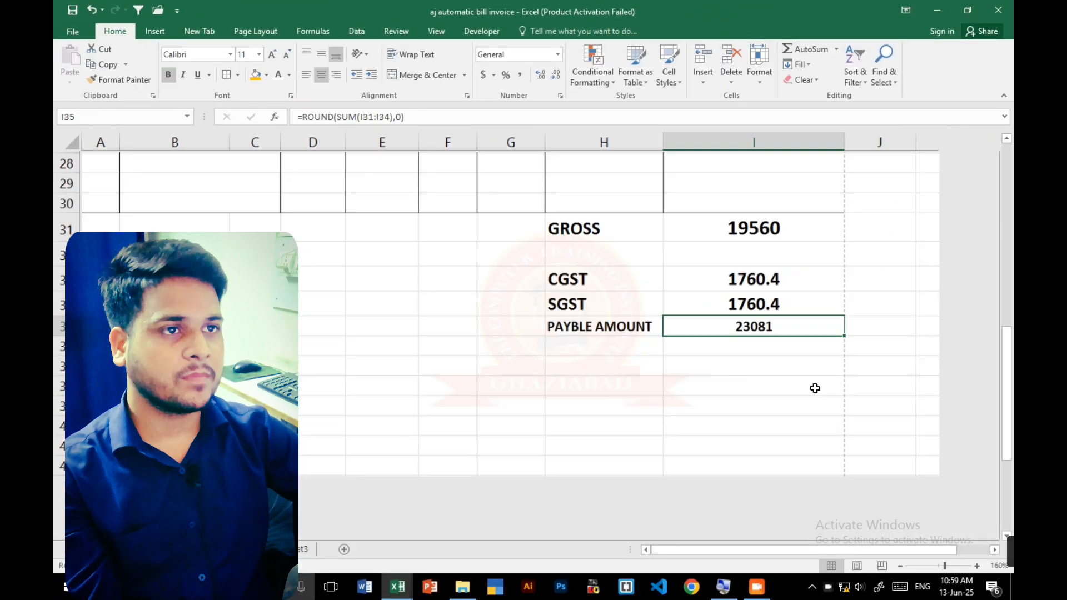
scroll(814, 388, "up", 1)
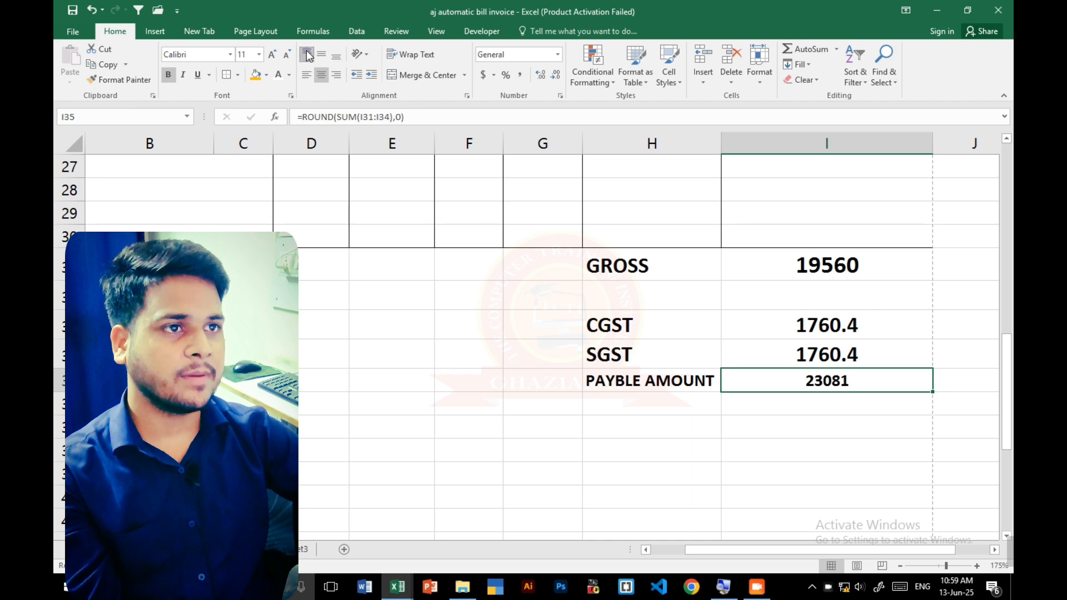
left_click(273, 55)
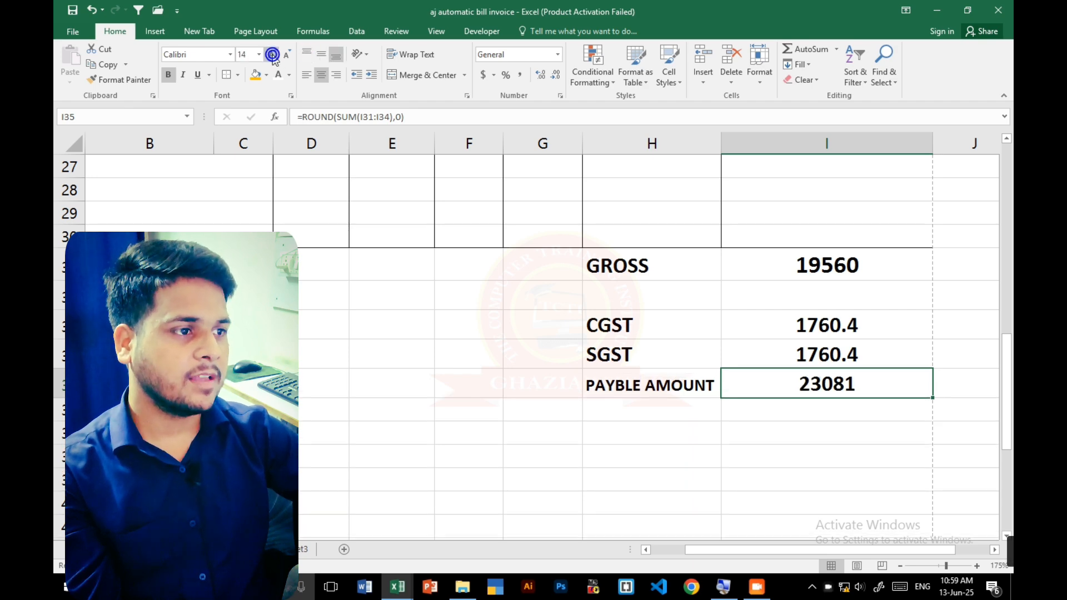
left_click(273, 56)
- Set the PAYBLE AMOUNT label in H35 to font size 12 and widen column H slightly to fit it
left_click(607, 393)
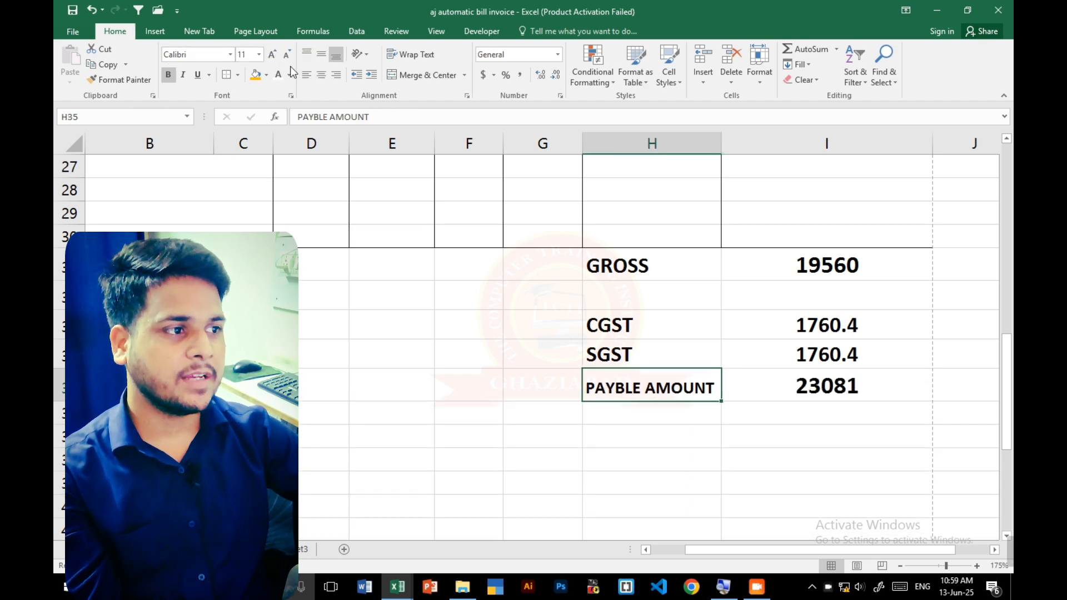
left_click(273, 55)
left_click(704, 436)
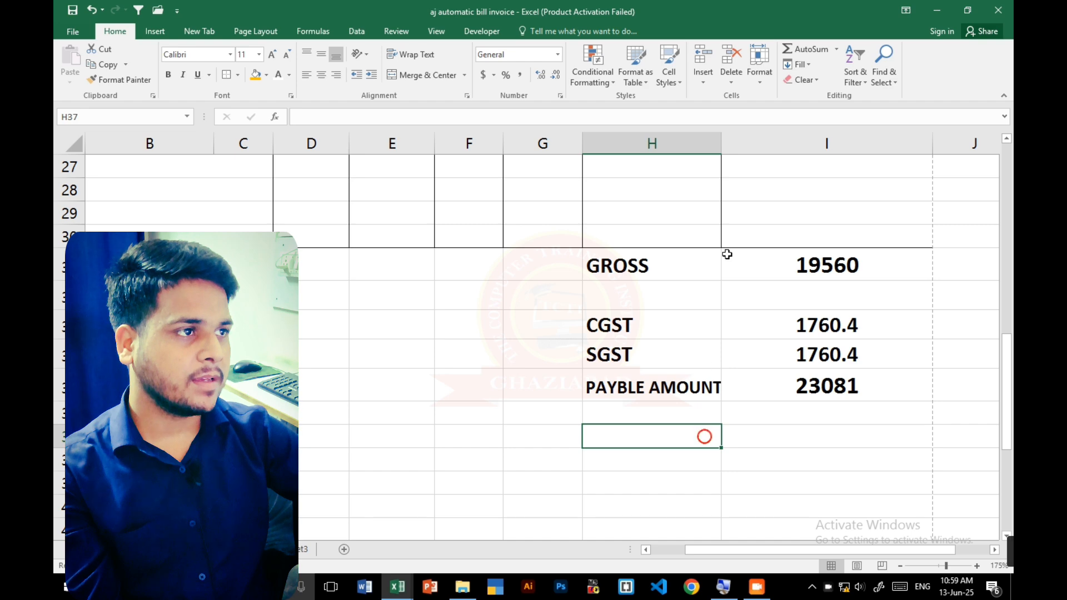
left_click_drag(721, 145, 726, 145)
left_click(710, 393)
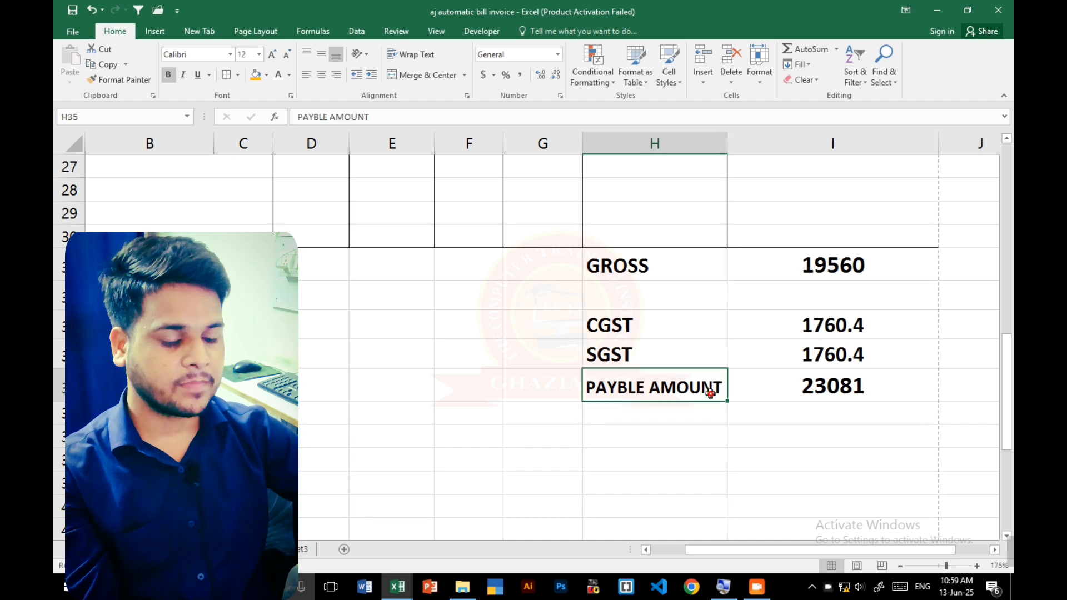
- Merge and center the blank cells A31:G35 beside the totals, and outline that block and the totals block H31:I35 with borders
scroll(581, 334, "down", 2)
key("alt")
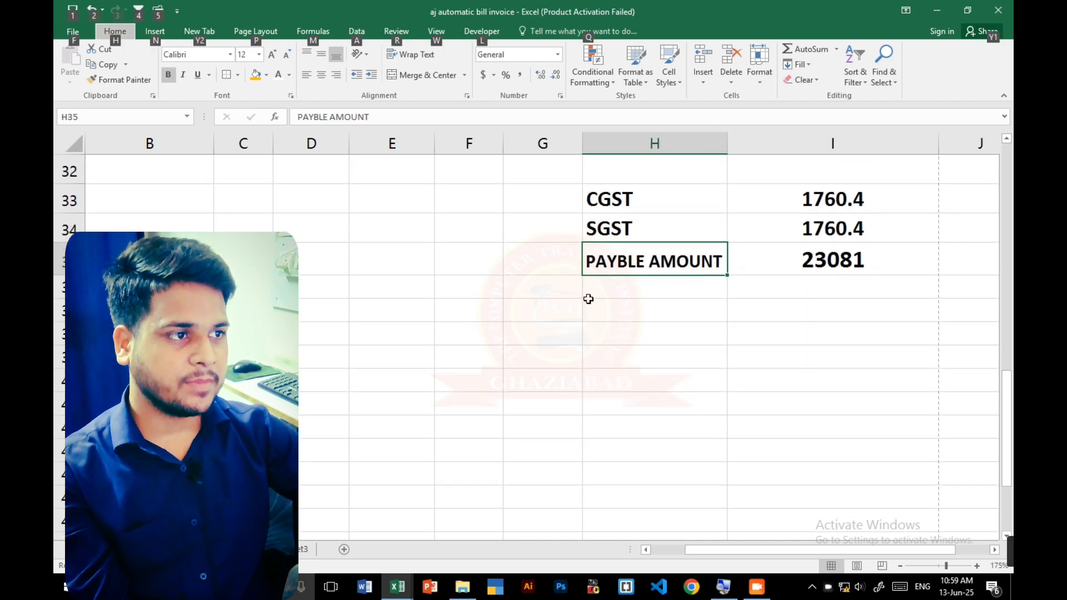
scroll(588, 296, "down", 5)
left_click(272, 345)
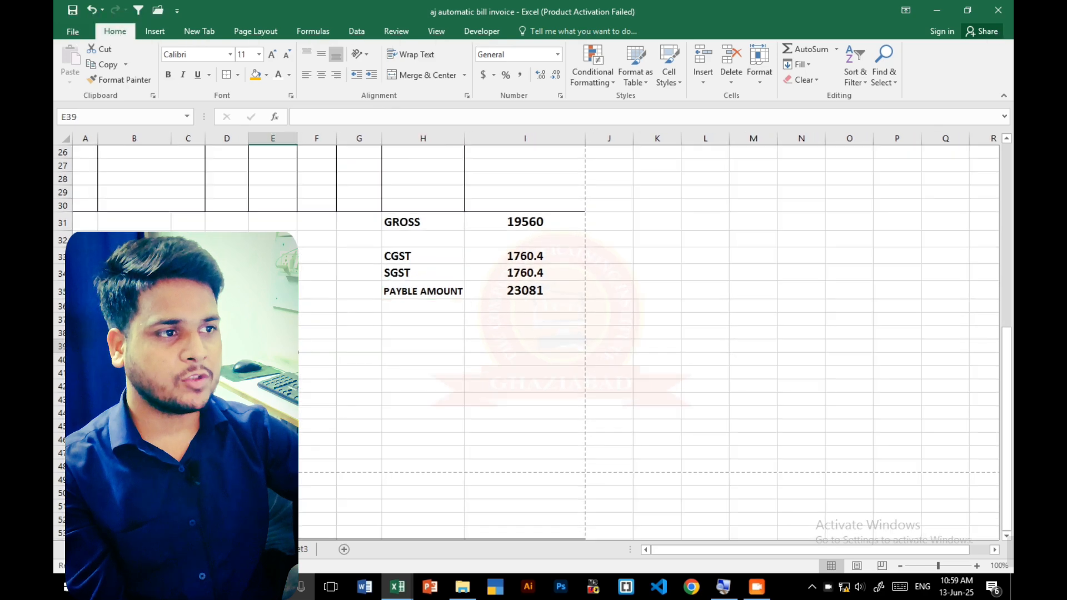
scroll(589, 334, "up", 2)
scroll(852, 524, "up", 3)
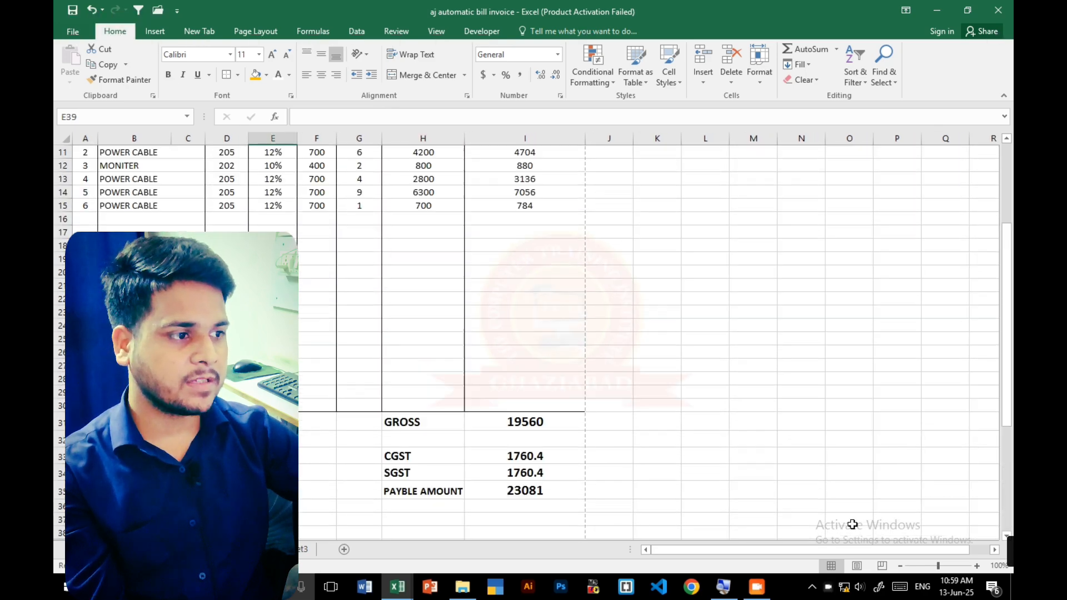
scroll(589, 334, "down", 2)
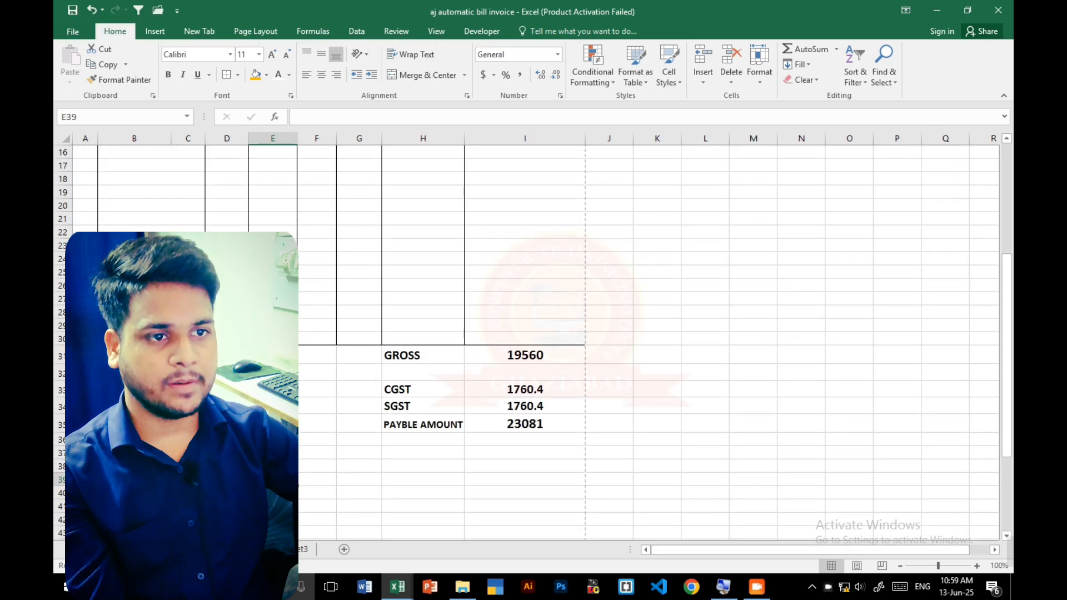
left_click_drag(85, 355, 356, 419)
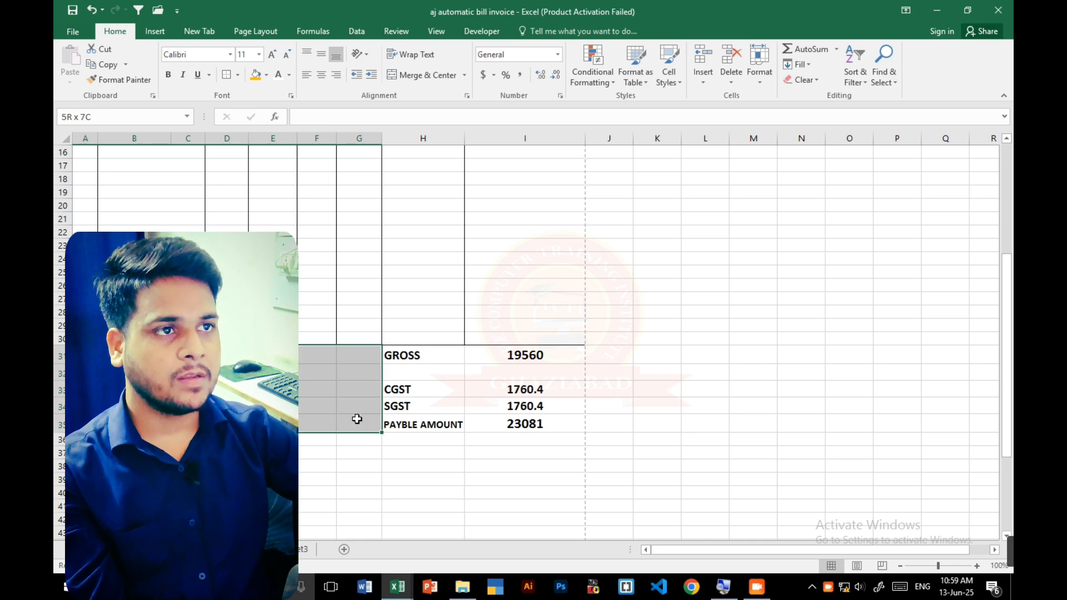
left_click(450, 78)
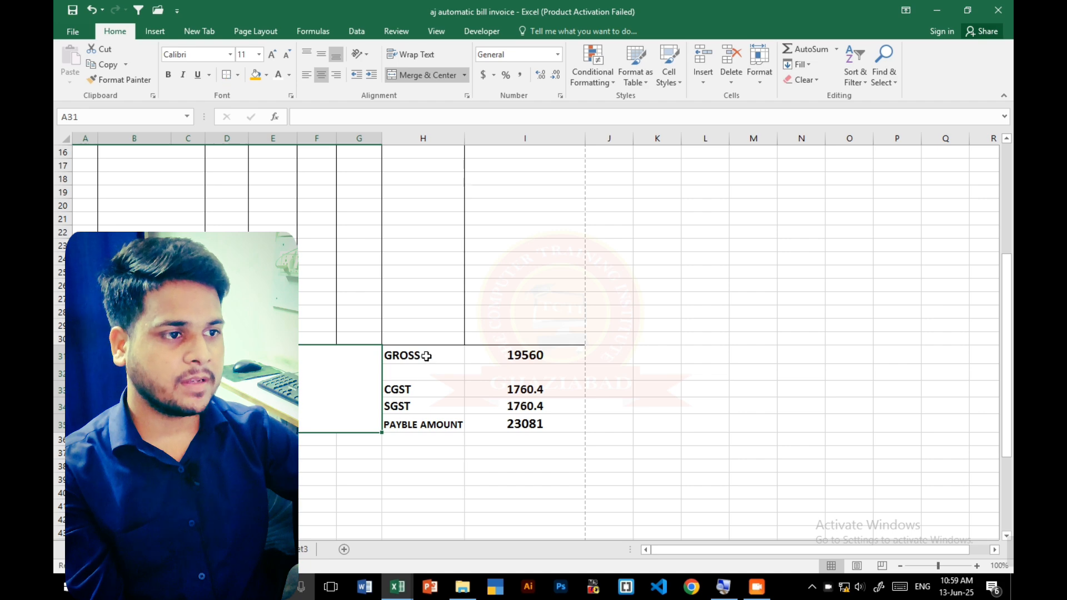
left_click_drag(424, 355, 516, 421)
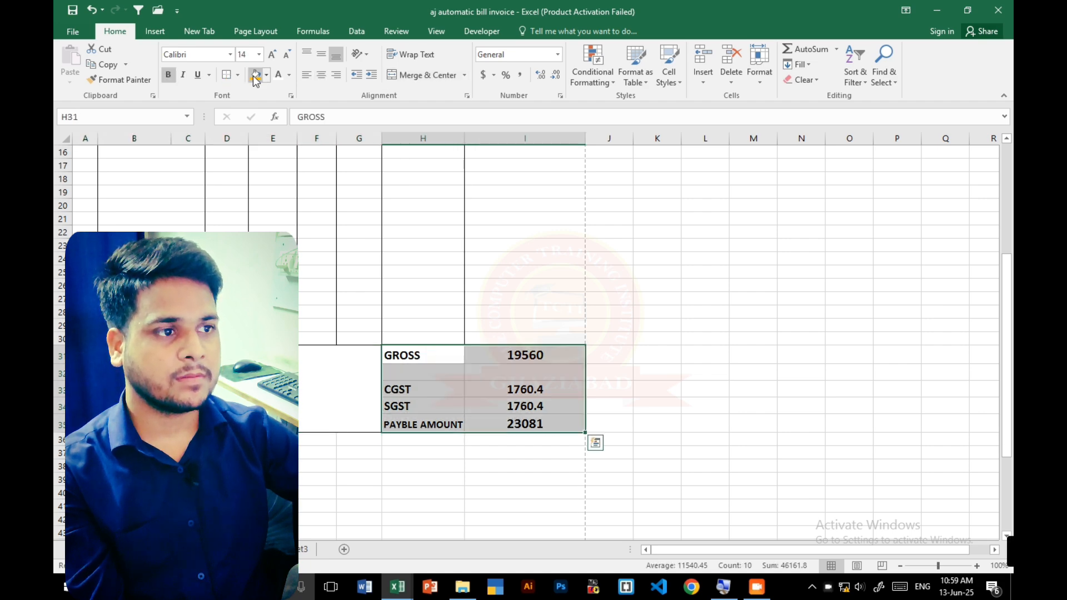
left_click(800, 438)
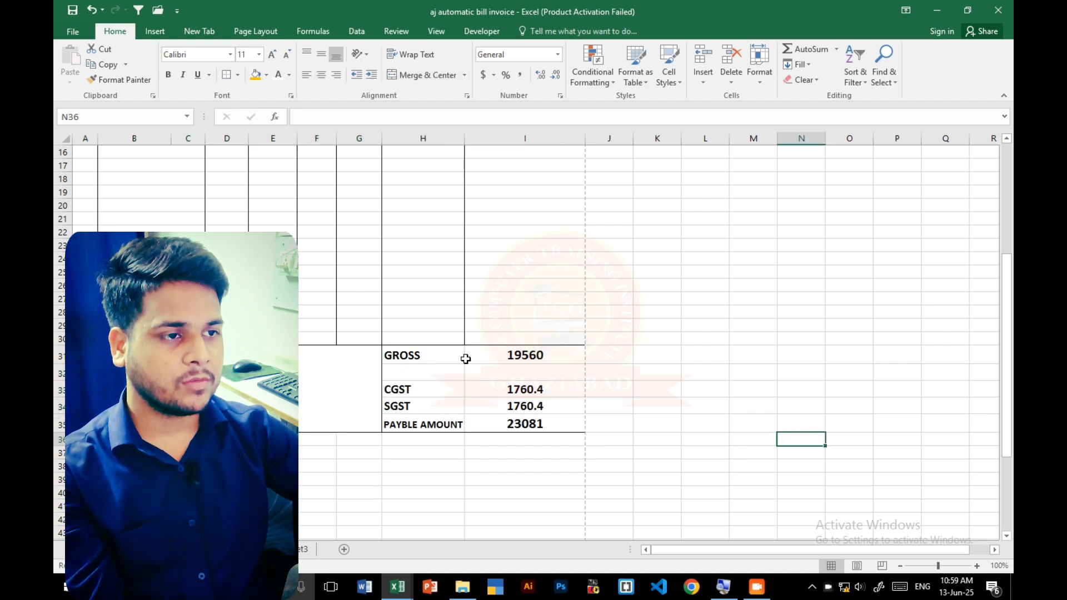
left_click_drag(452, 354, 454, 423)
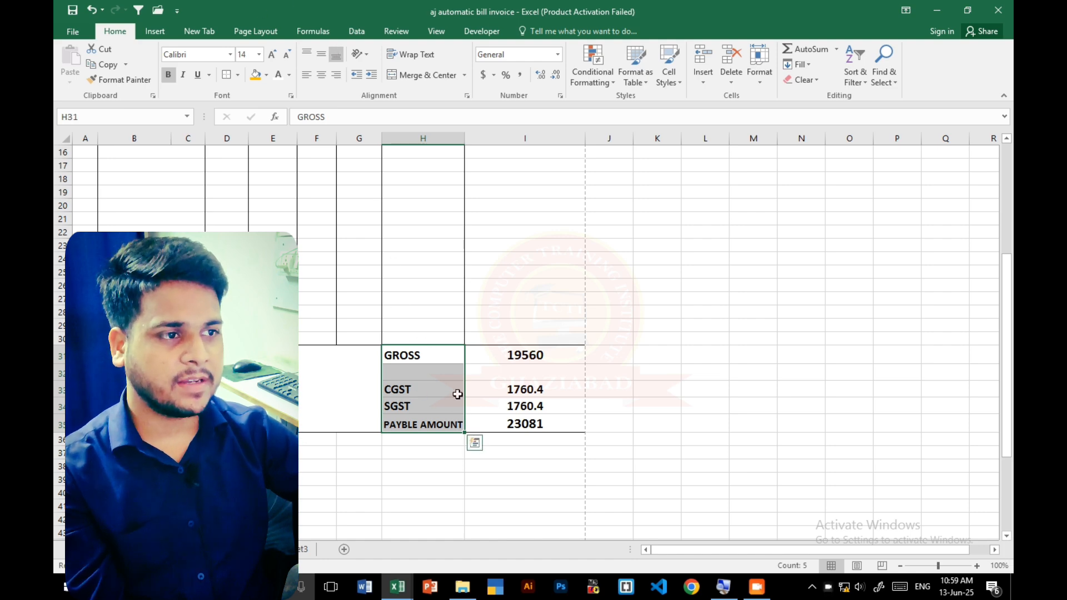
scroll(500, 355, "up", 3)
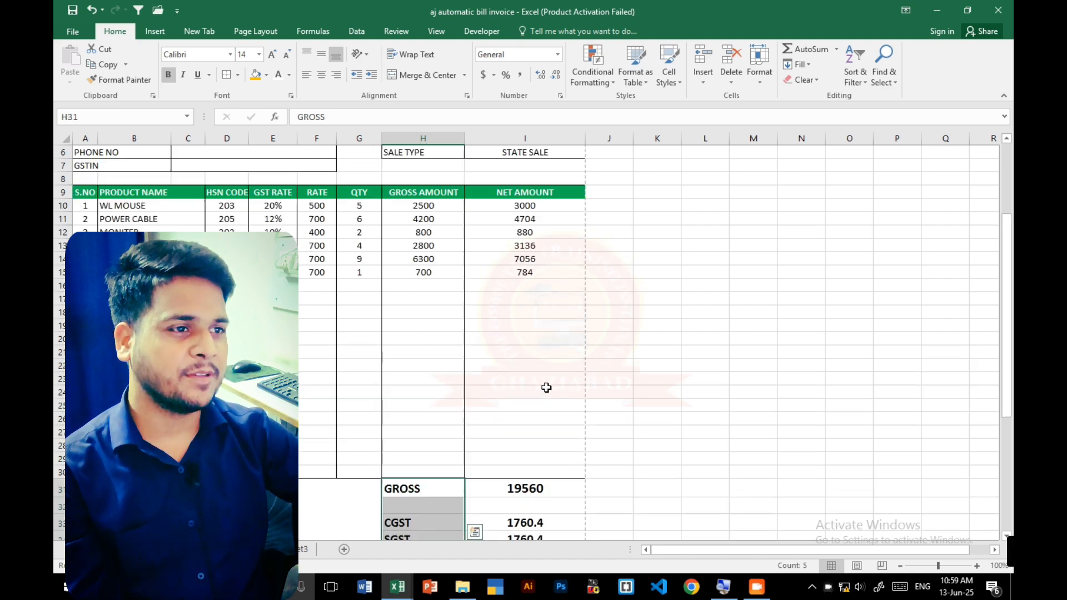
scroll(545, 385, "down", 1)
scroll(546, 389, "down", 4)
- Align the contents of the merged block A31:G35 beside the totals to the top
left_click(261, 325)
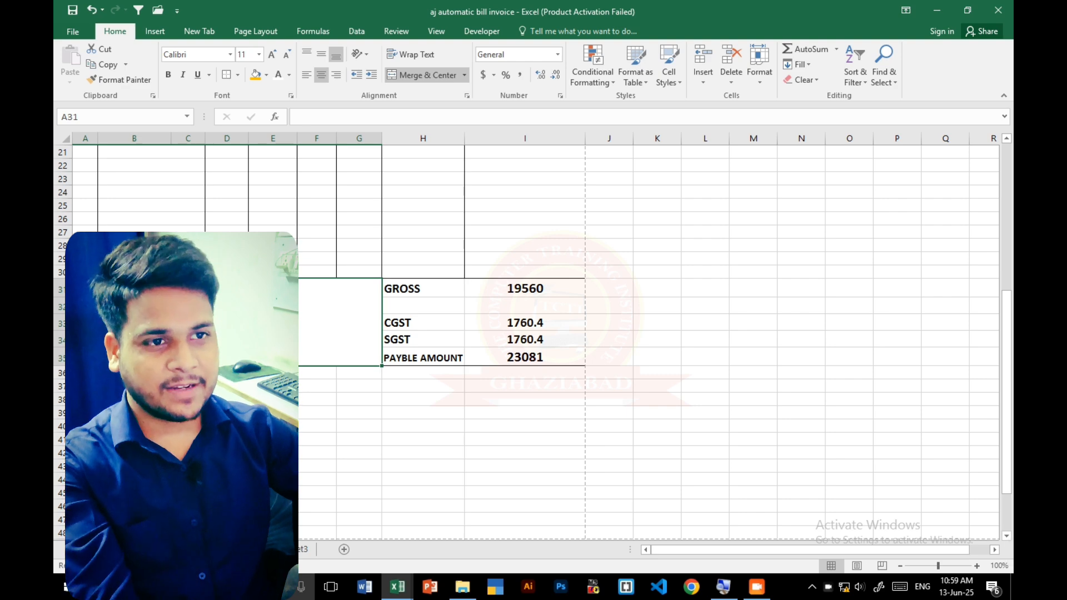
double_click(261, 325)
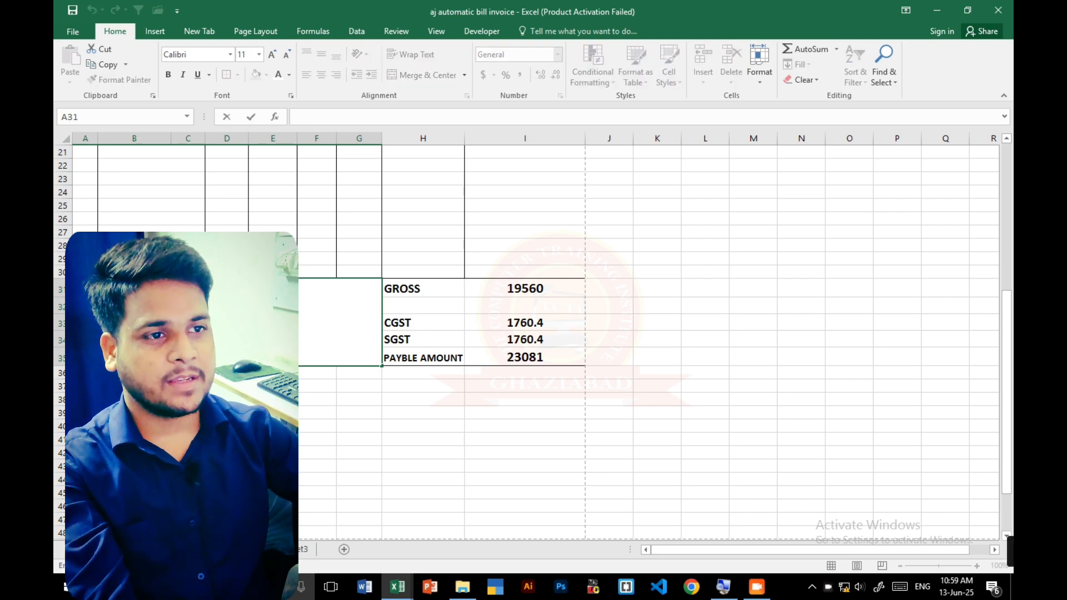
key("Escape")
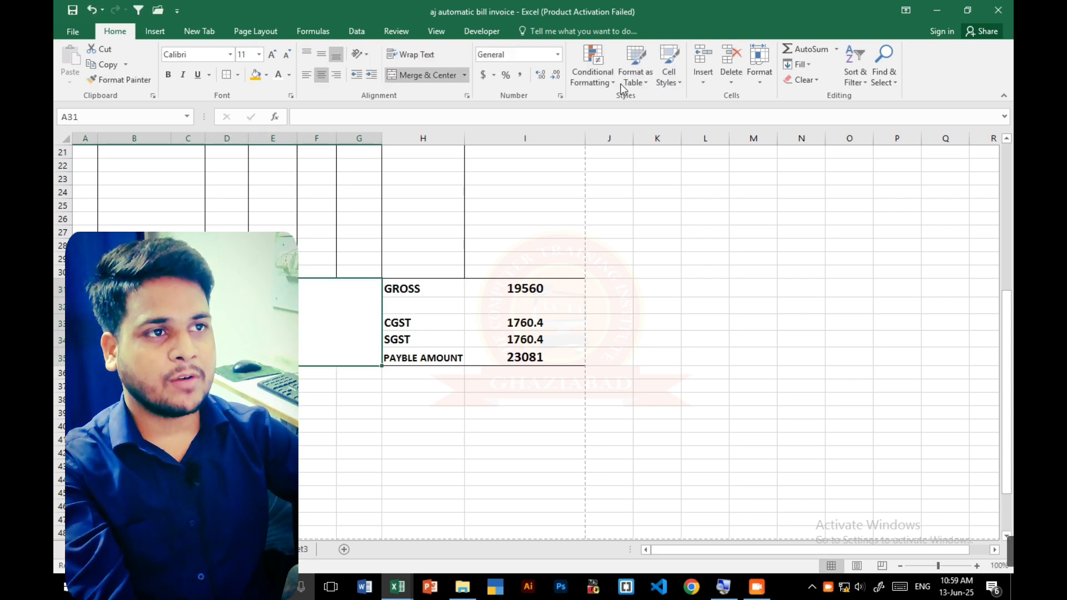
left_click(319, 51)
left_click(303, 53)
double_click(262, 325)
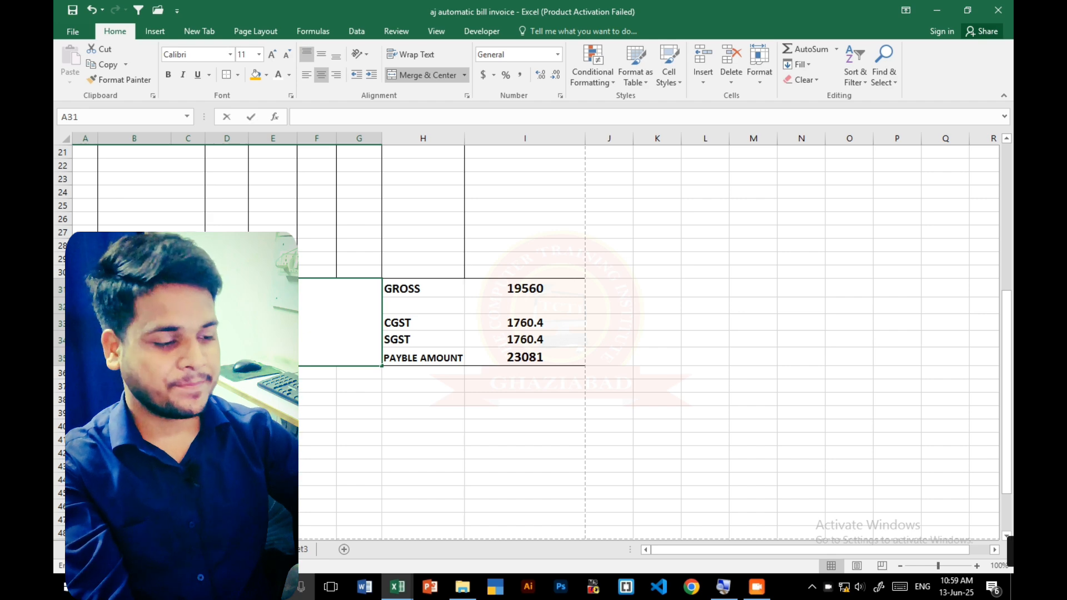
key("Escape")
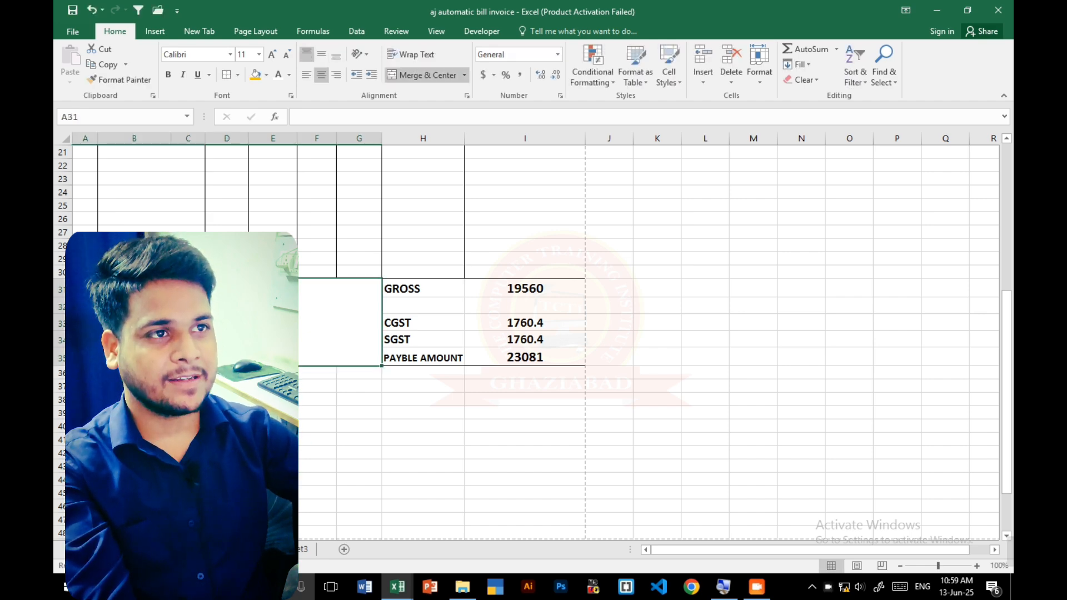
- Enter the heading TERM & CONDITIONS in the merged block A31:G35 with left alignment
double_click(261, 325)
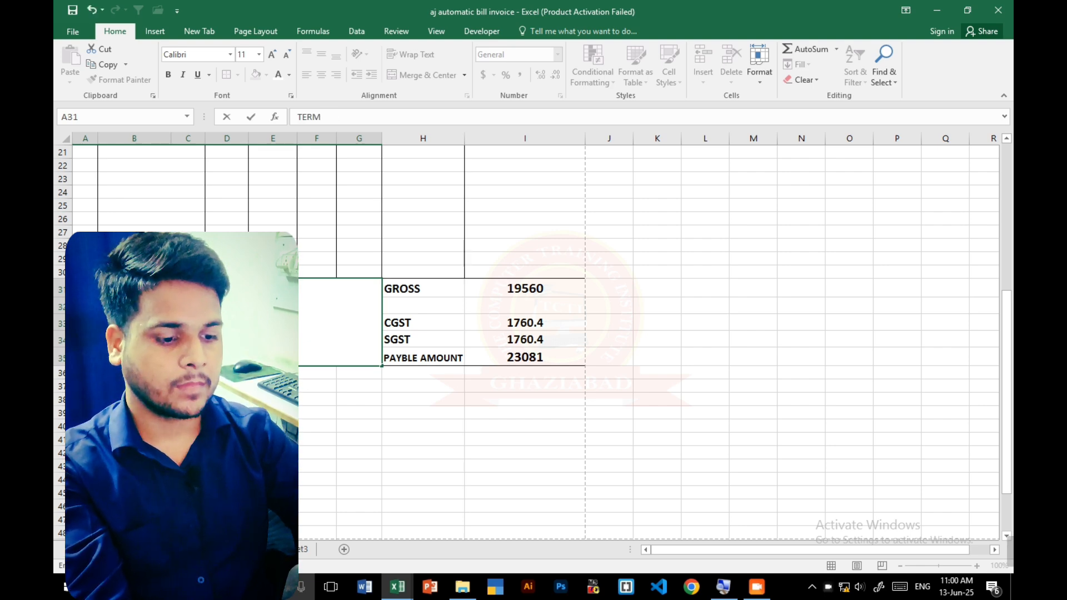
type("&")
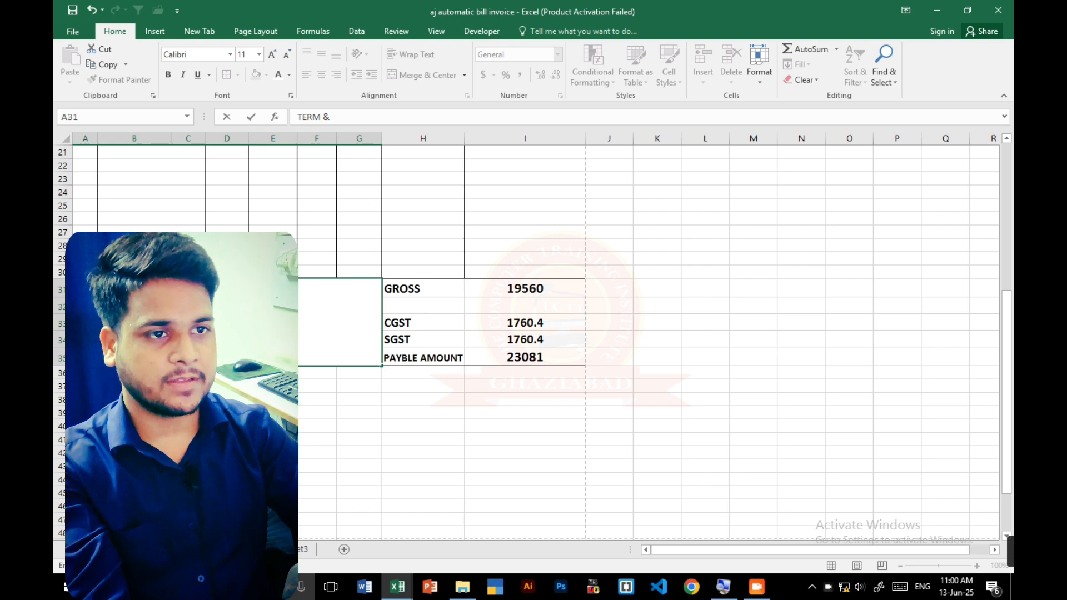
type(" CONDITIONS")
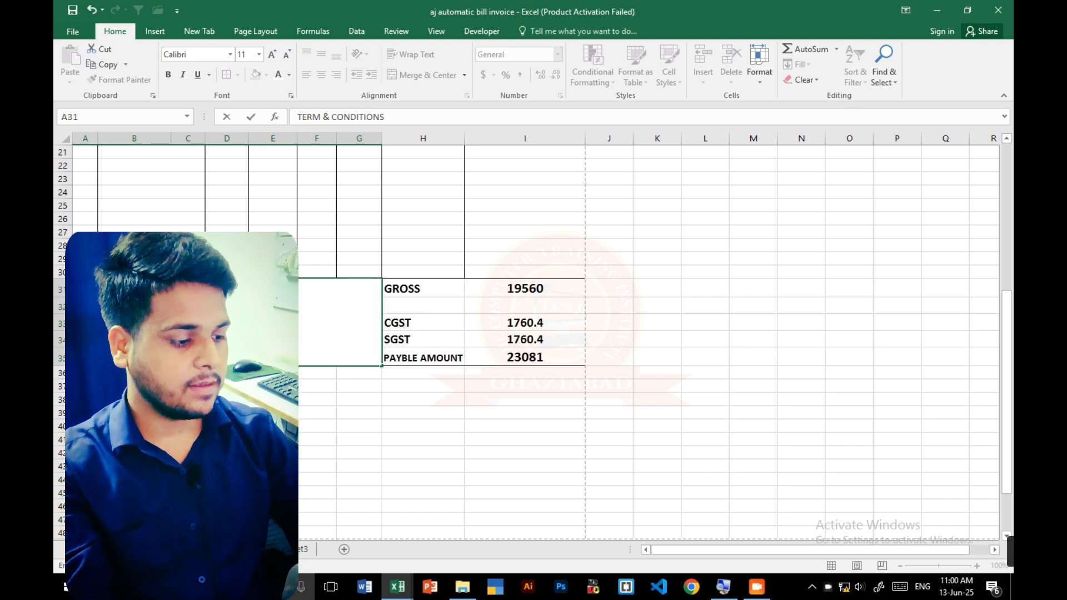
key("ctrl+Return")
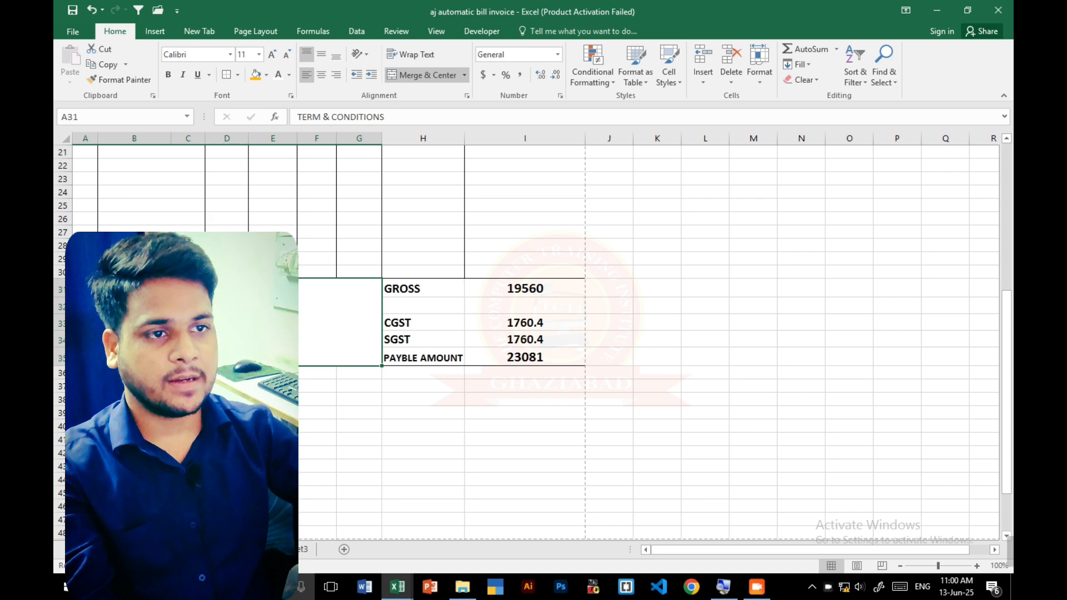
- Underline and bold the TERM & CONDITIONS heading, and enlarge its font to size 14
key("F2")
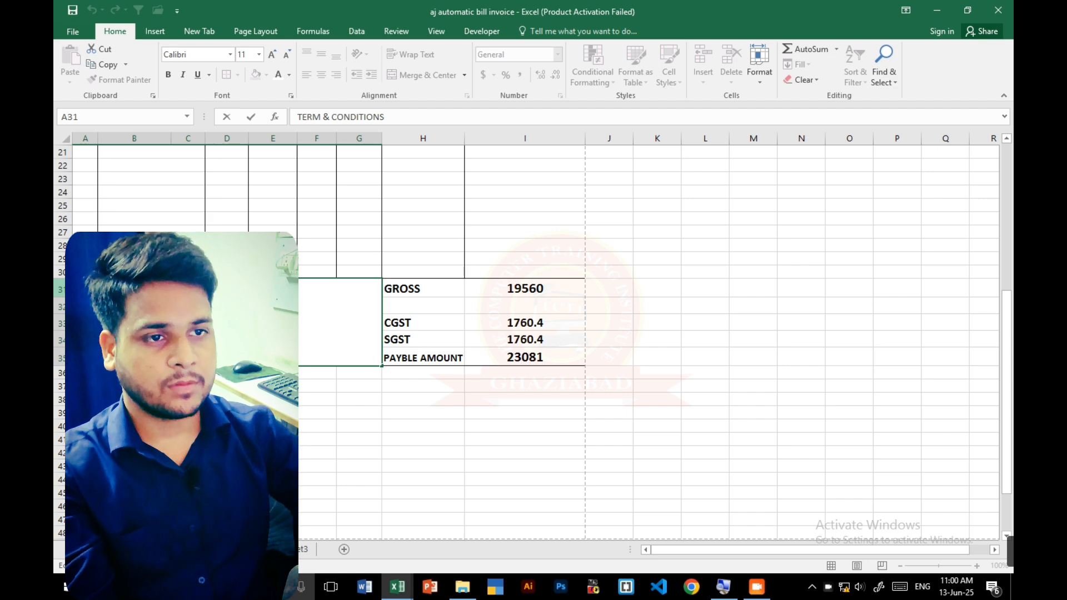
key("ctrl+u")
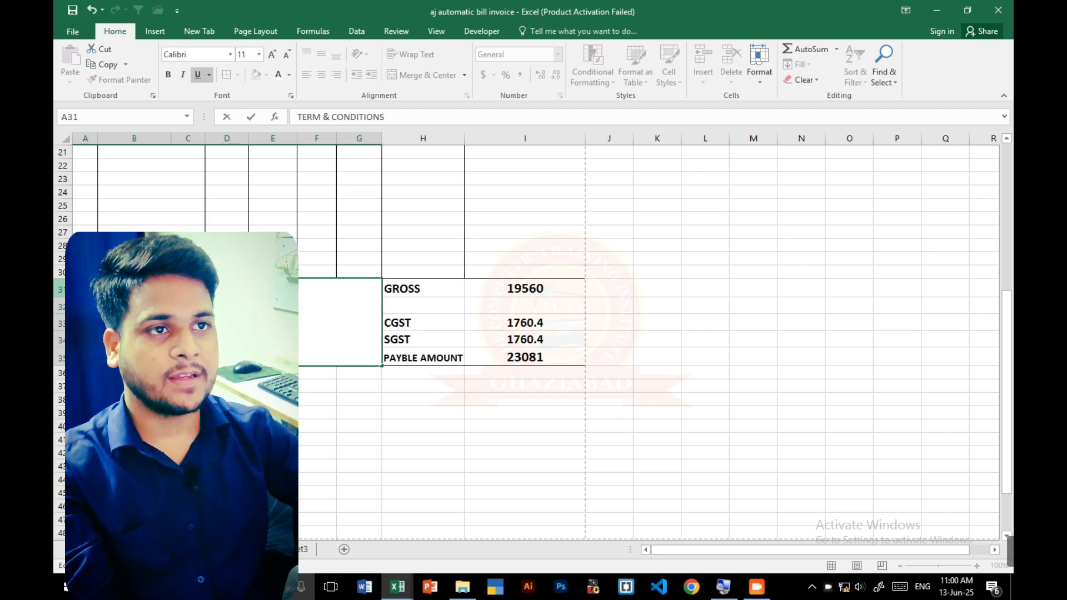
left_click(168, 75)
left_click(272, 55)
left_click(272, 55)
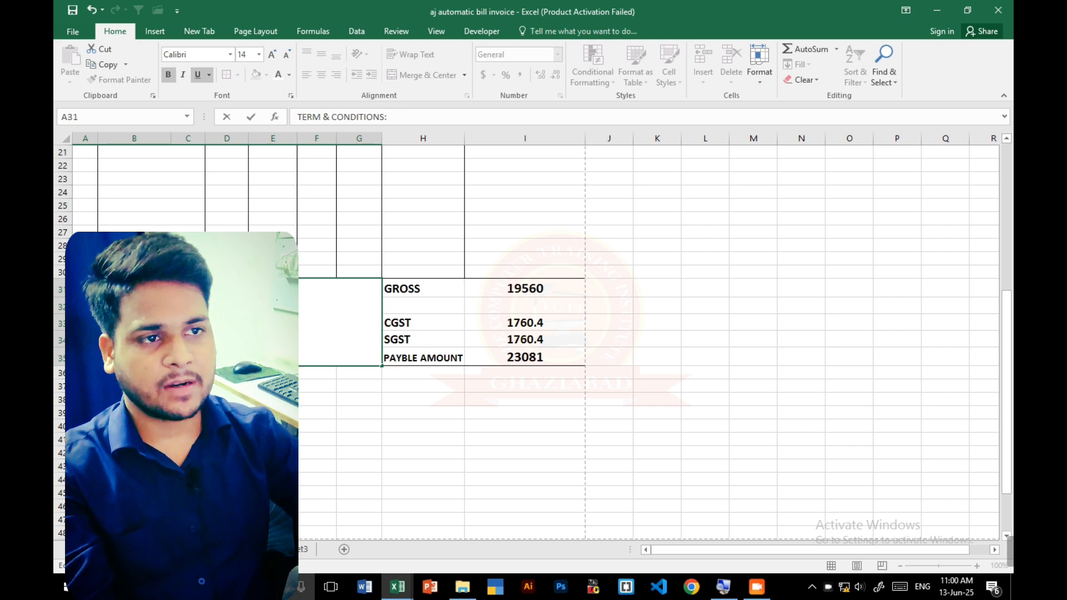
- Append :- to the TERM & CONDITIONS heading and colour its text red
type("-")
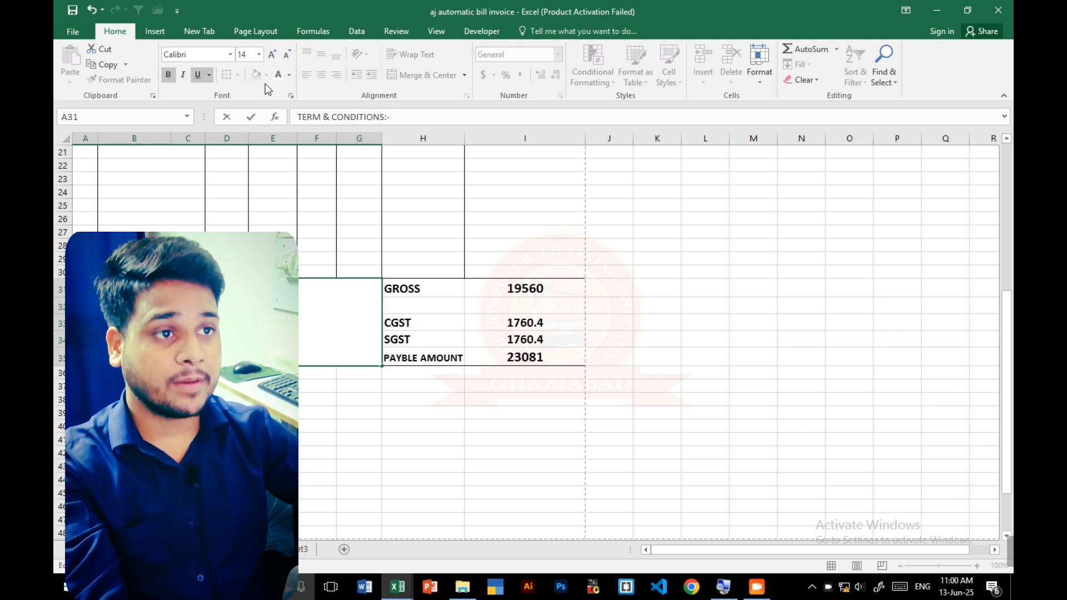
left_click(289, 75)
left_click(288, 194)
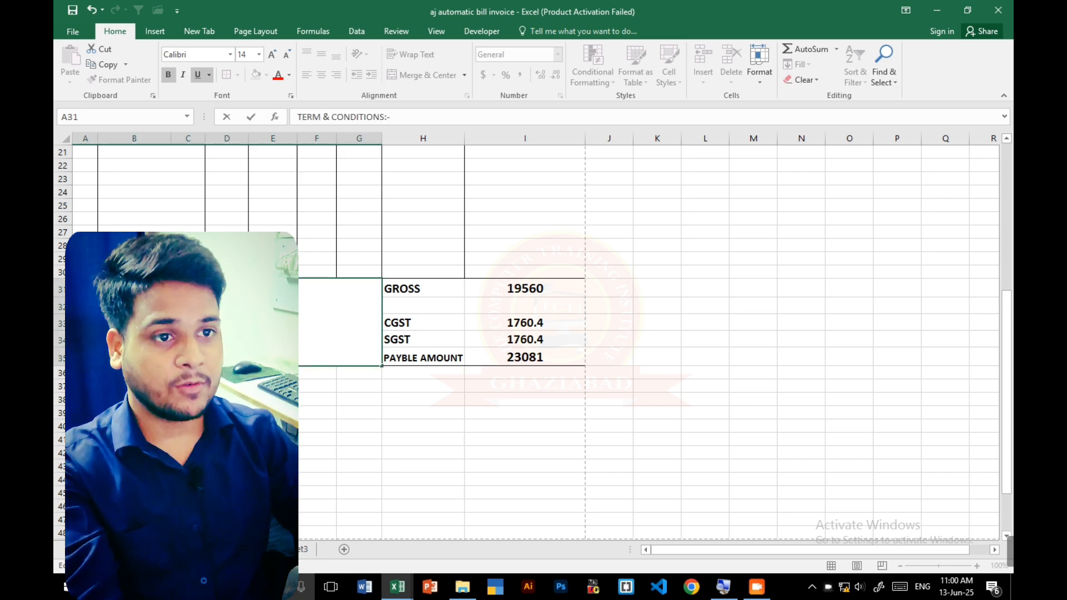
key("Delete")
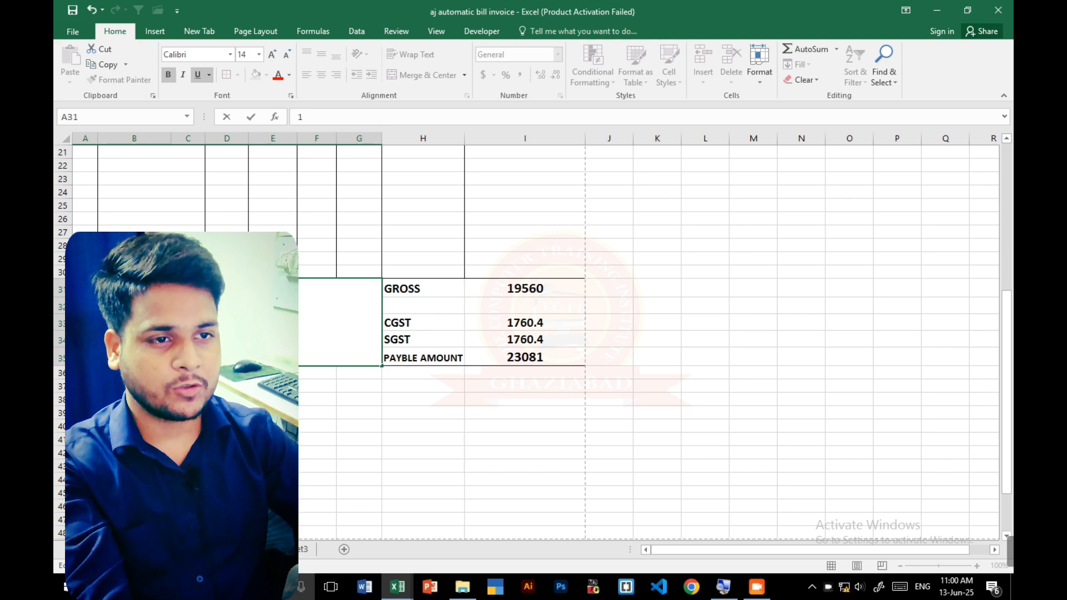
key("BackSpace")
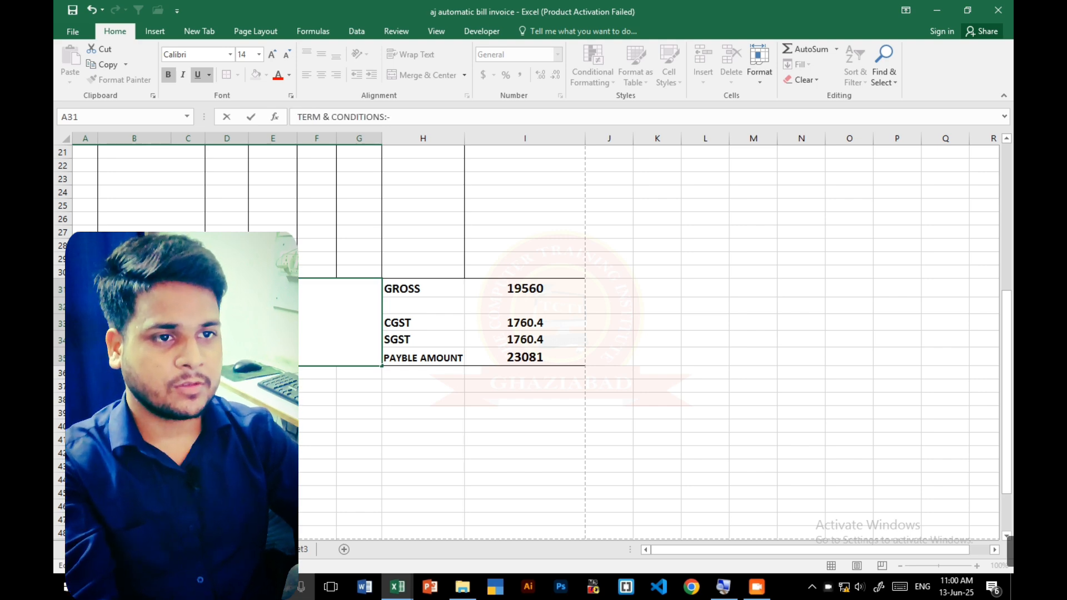
key("Return")
scroll(533, 342, "up", 1)
scroll(534, 342, "up", 1)
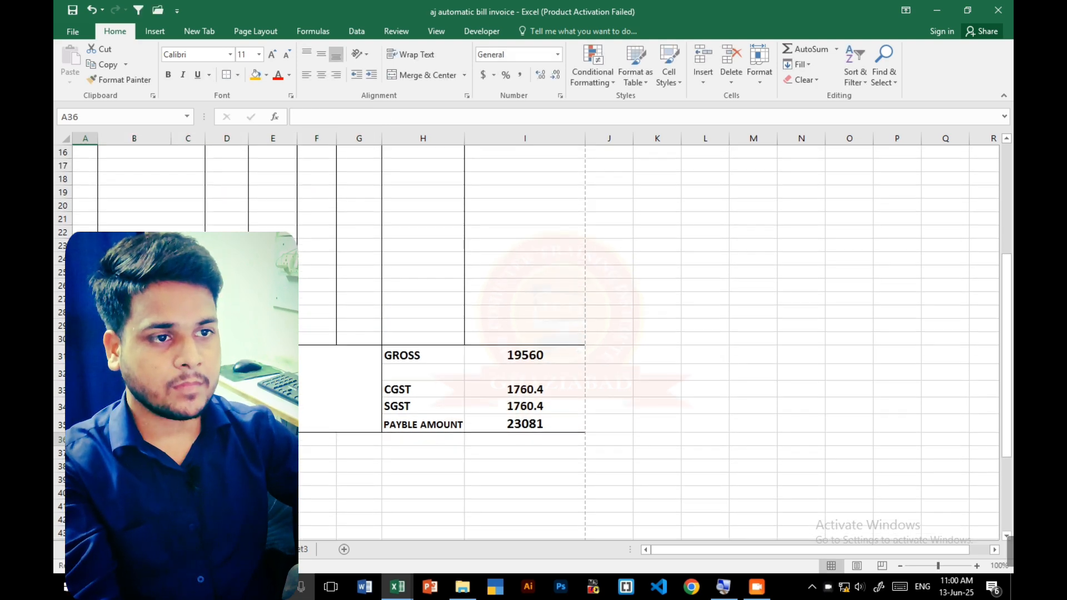
double_click(227, 389)
key("Return")
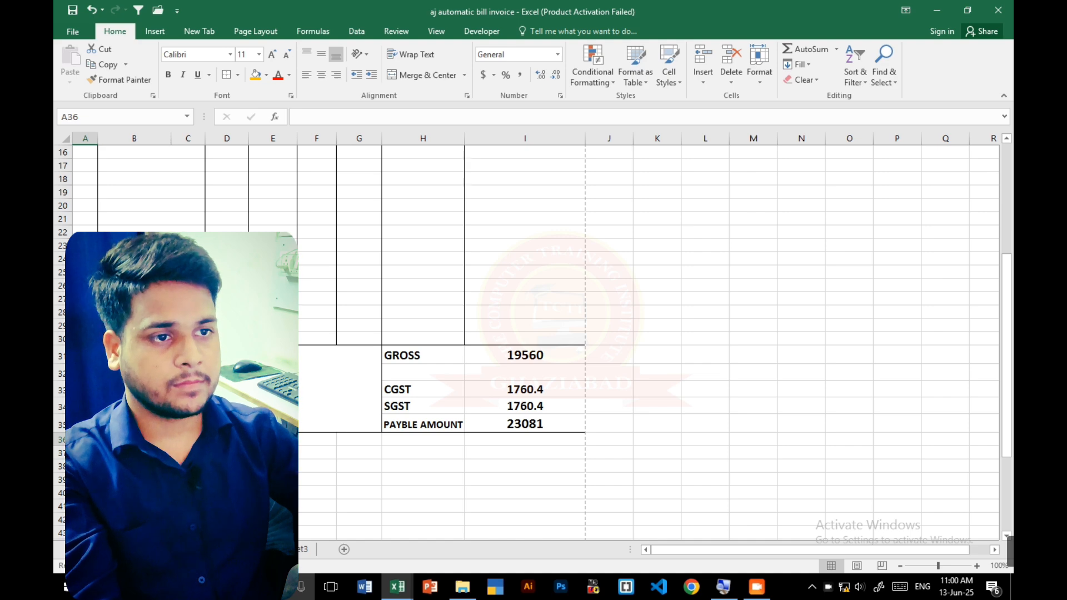
- Add a second line without underline below the TERM & CONDITIONS:- heading in A31, reading 1.TEXT GOES HERE followed by a row of dots
key("Up")
key("F2")
key("alt+Return")
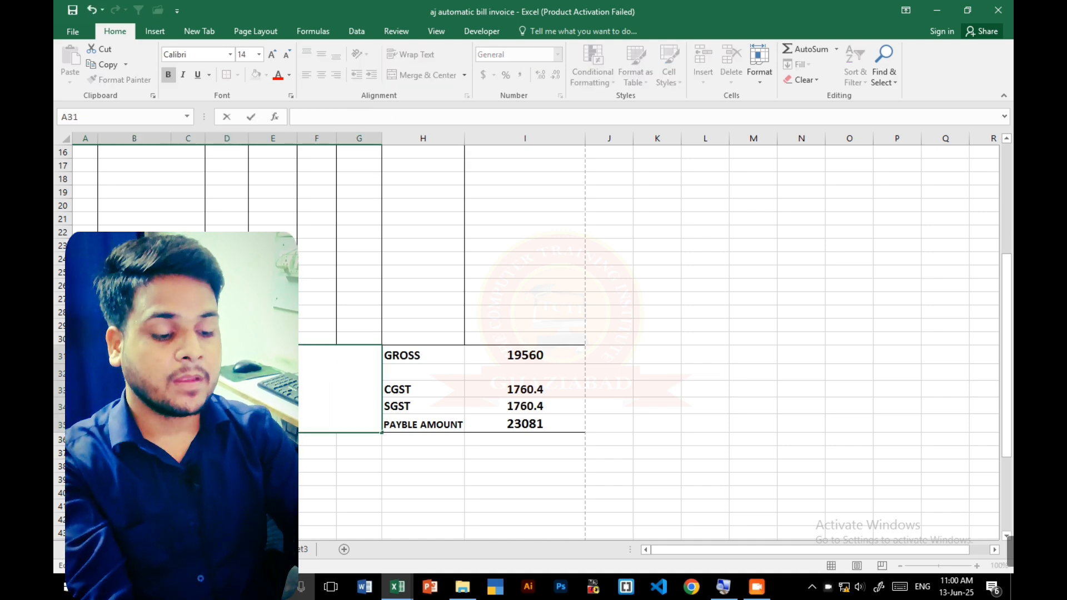
type("1.TEXT GOES HERE")
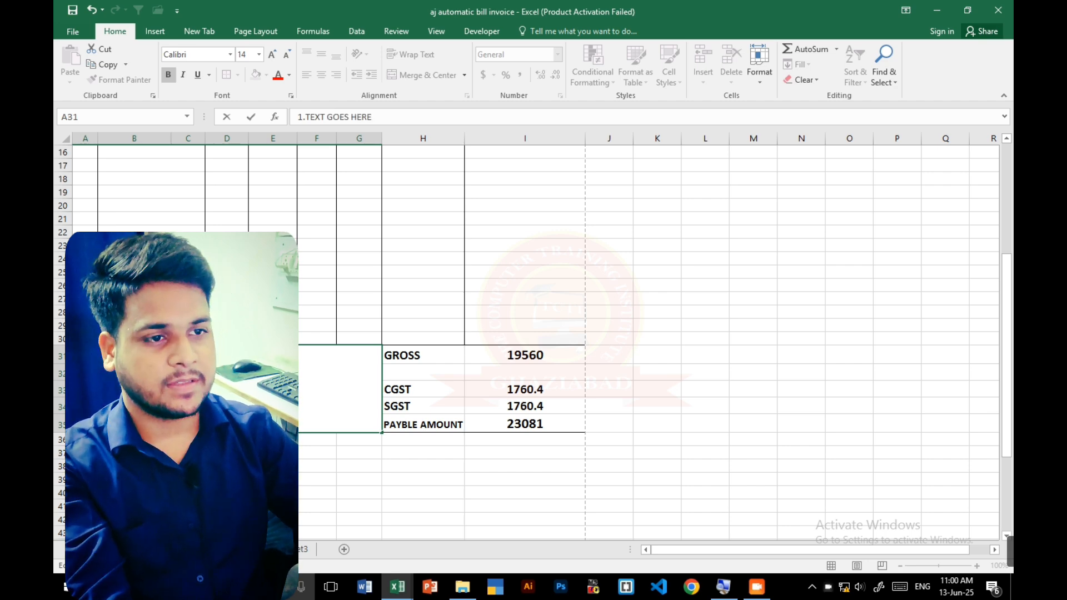
type("...................")
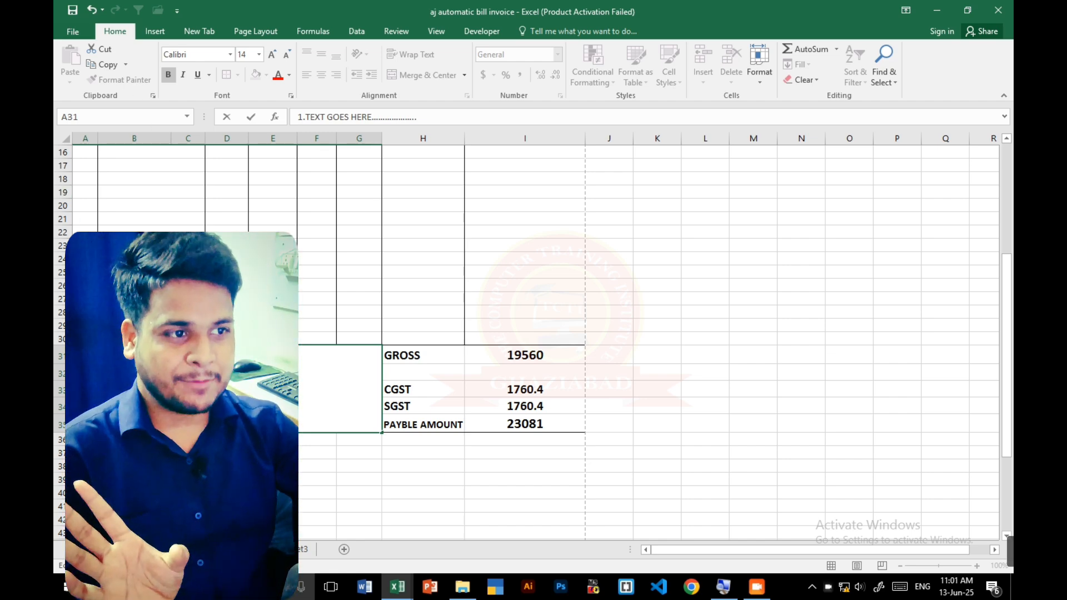
left_click(333, 467)
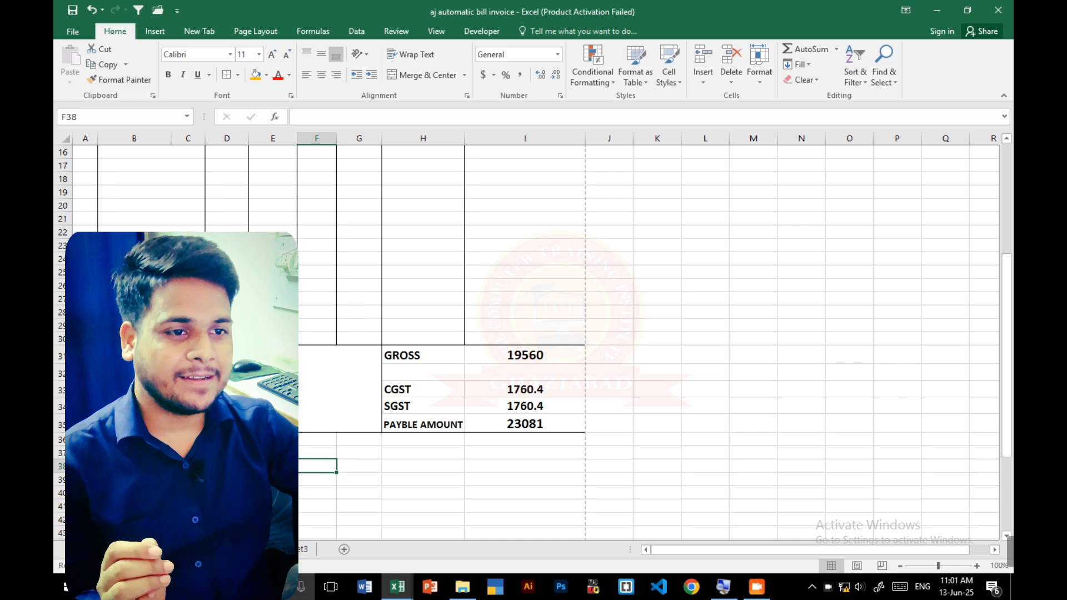
- Merge and center the blank cells H44:I48 below the totals for the signature area
scroll(533, 339, "down", 5)
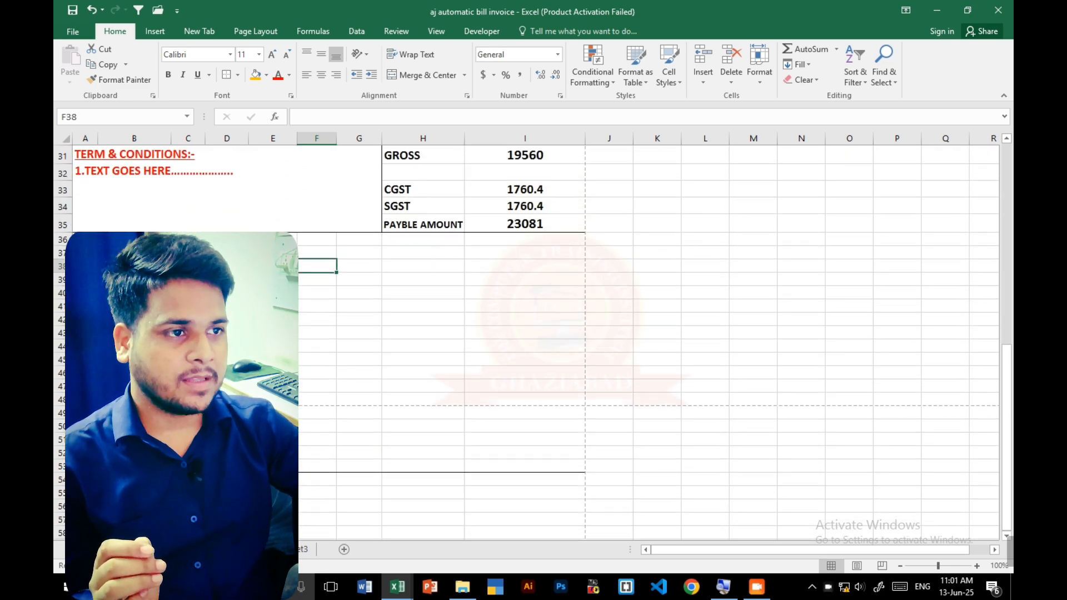
left_click_drag(85, 266, 513, 289)
left_click_drag(423, 348, 521, 401)
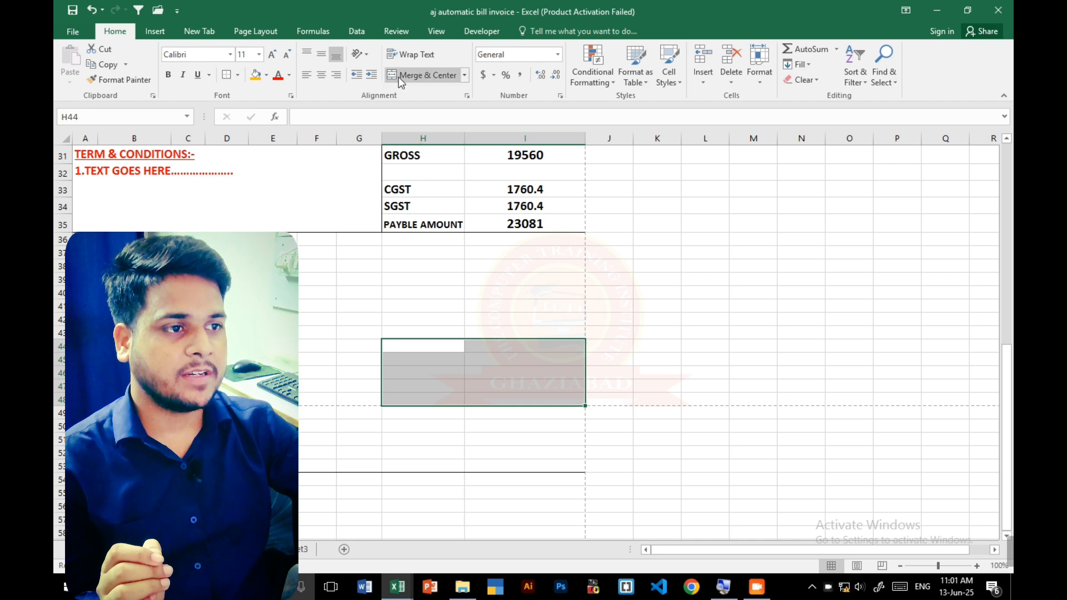
left_click(425, 75)
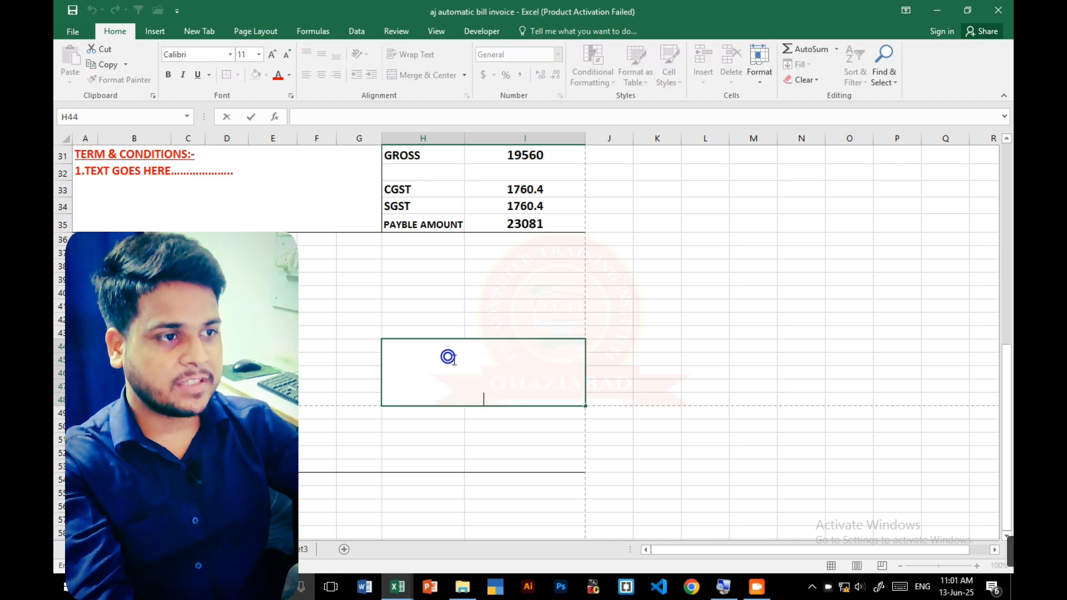
- Align the merged block H44:I48 to the left horizontally and to the middle vertically
left_click(753, 295)
left_click(445, 354)
left_click(437, 390)
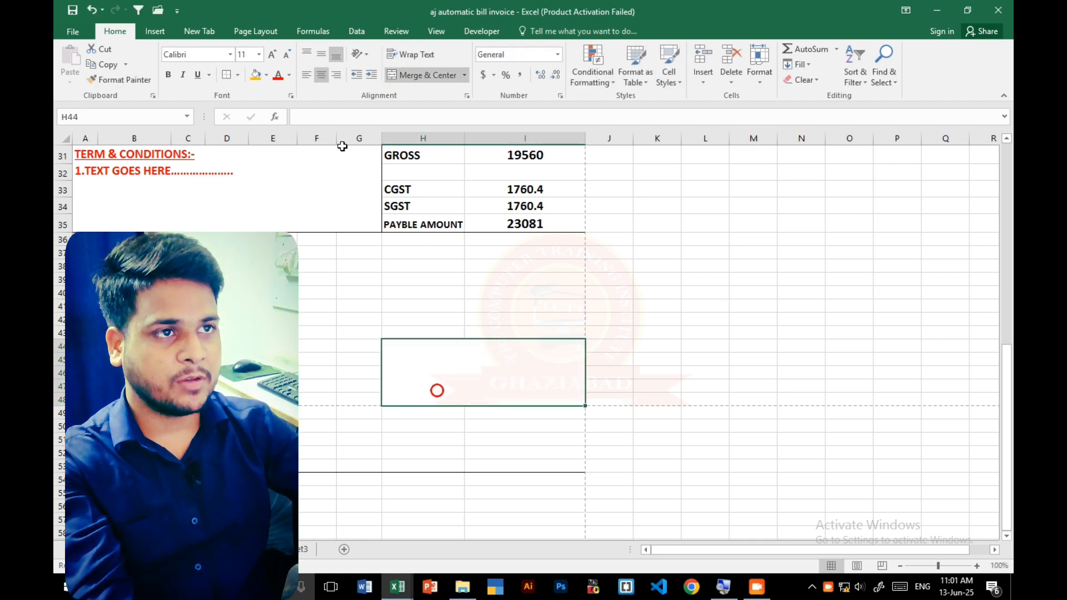
left_click(305, 74)
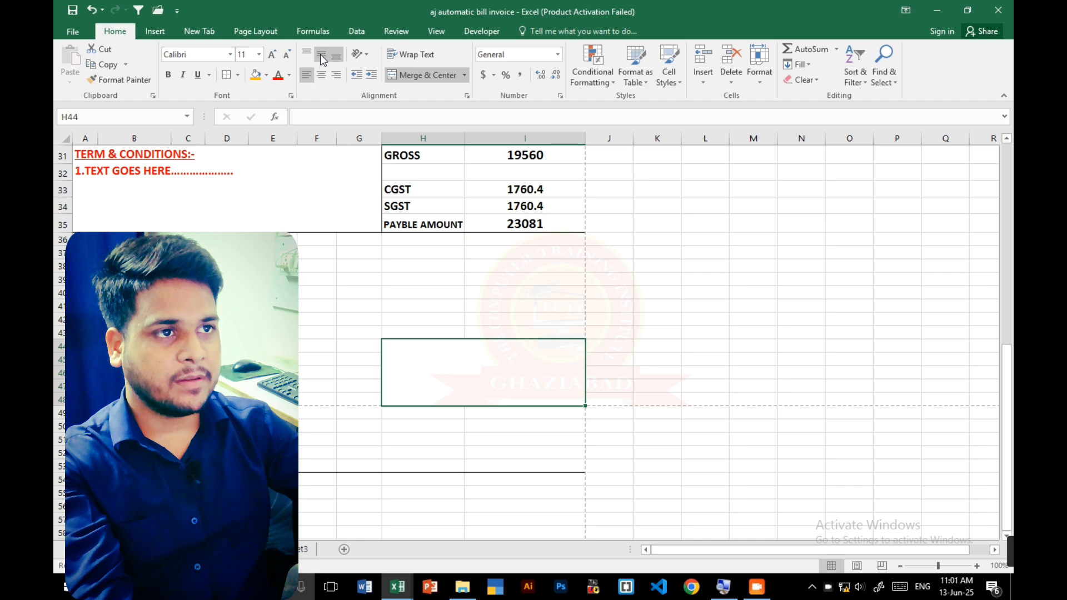
left_click(321, 55)
left_click(321, 75)
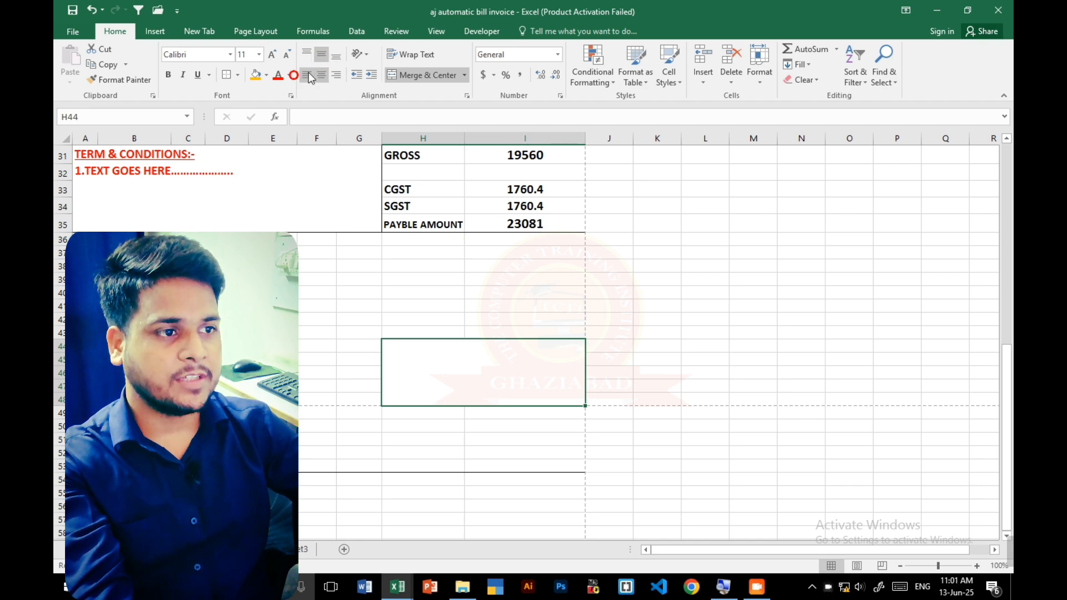
- Enter AUTHORISED SIGNATORY followed by five dots in the merged block H44:I48
double_click(427, 362)
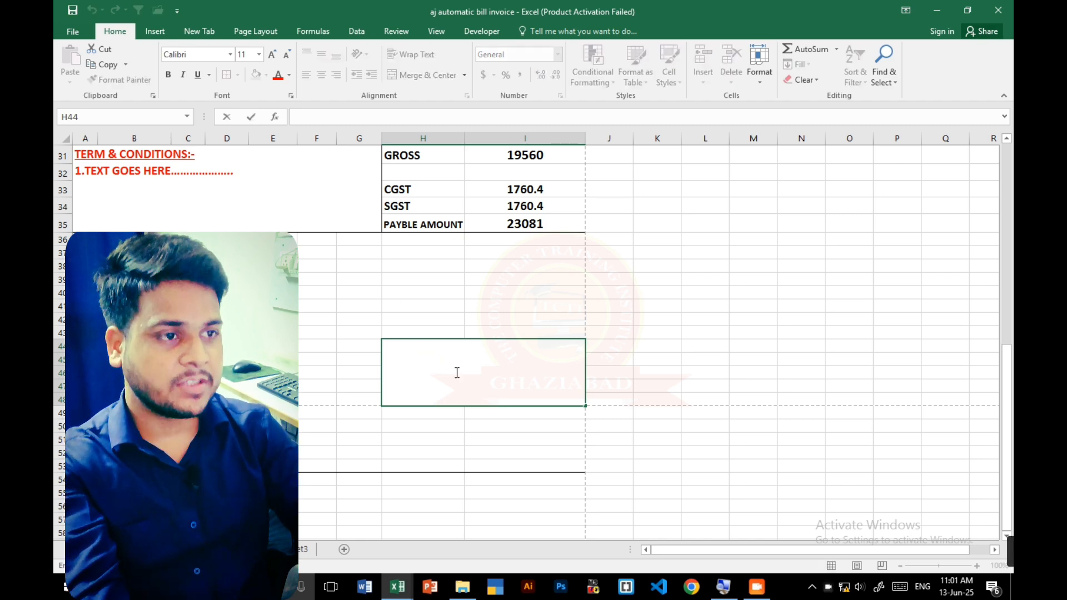
type("AUR")
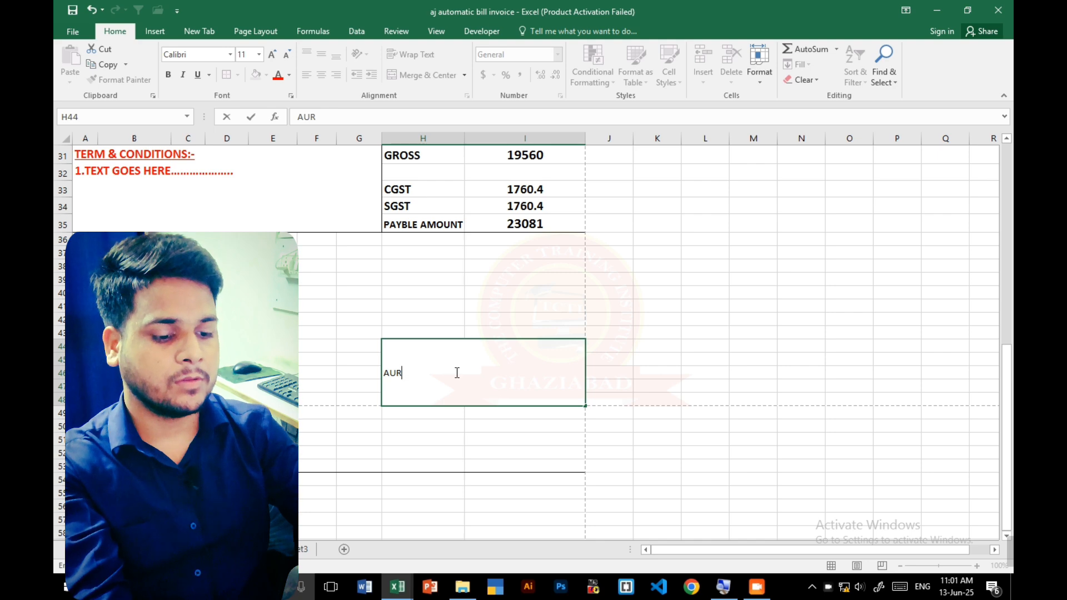
type("R")
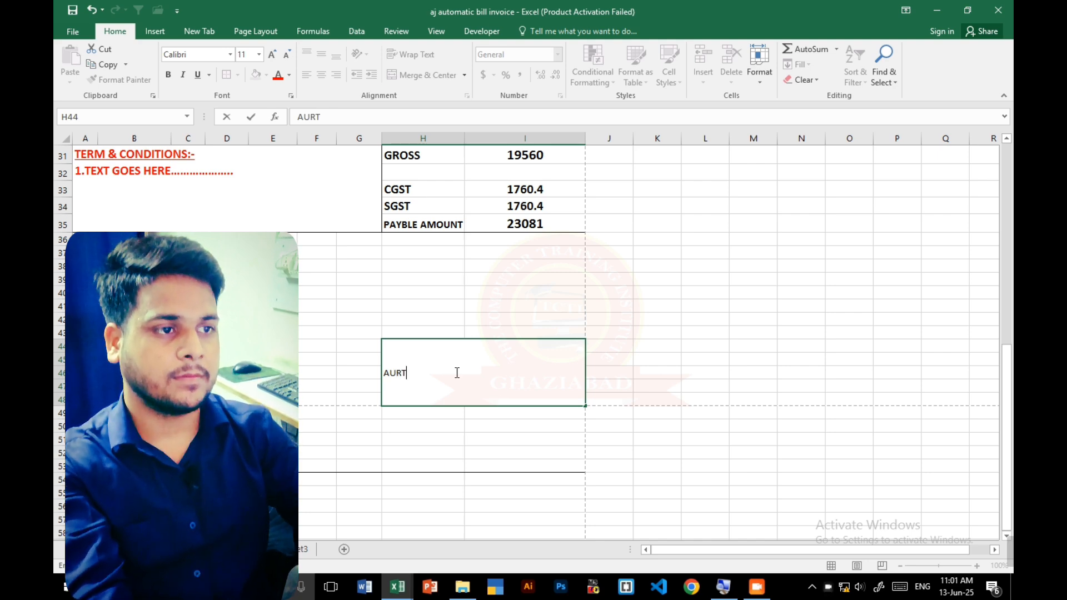
key("BackSpace")
key("BackSpace")
type("THORISEW")
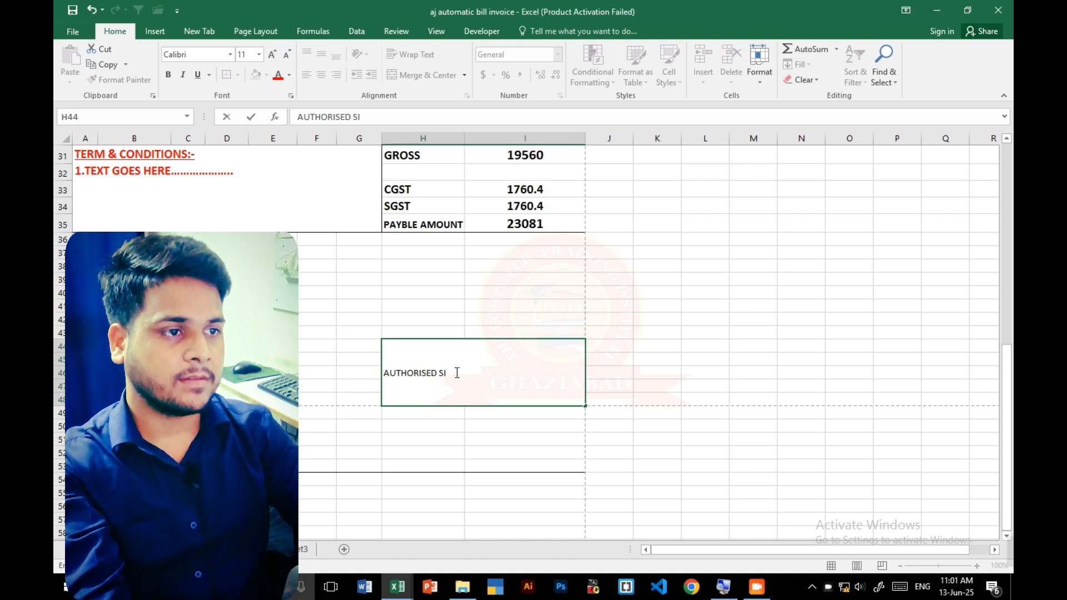
type("F")
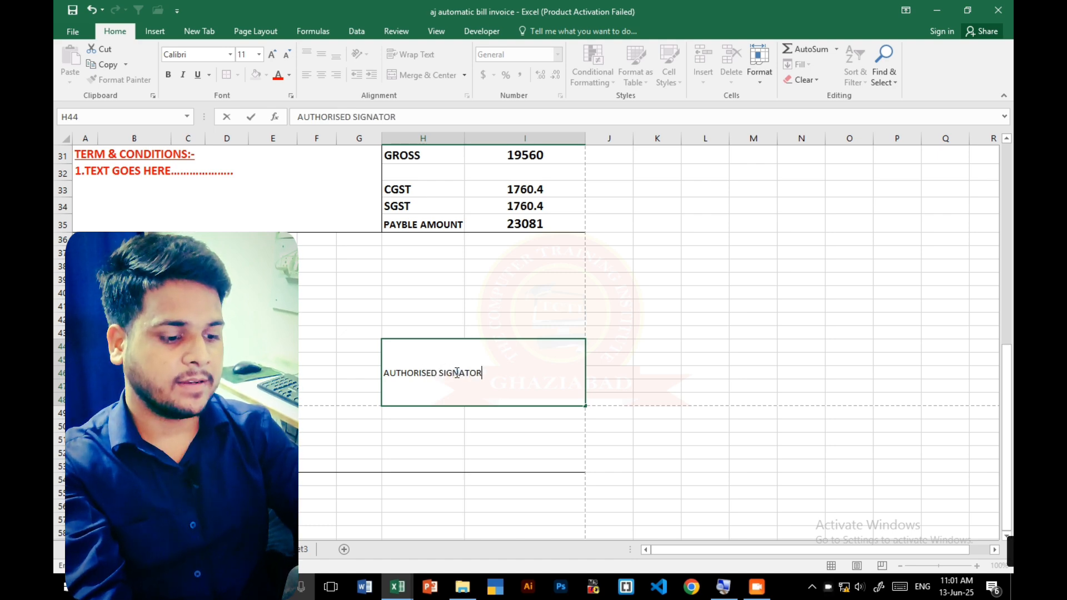
type("Y")
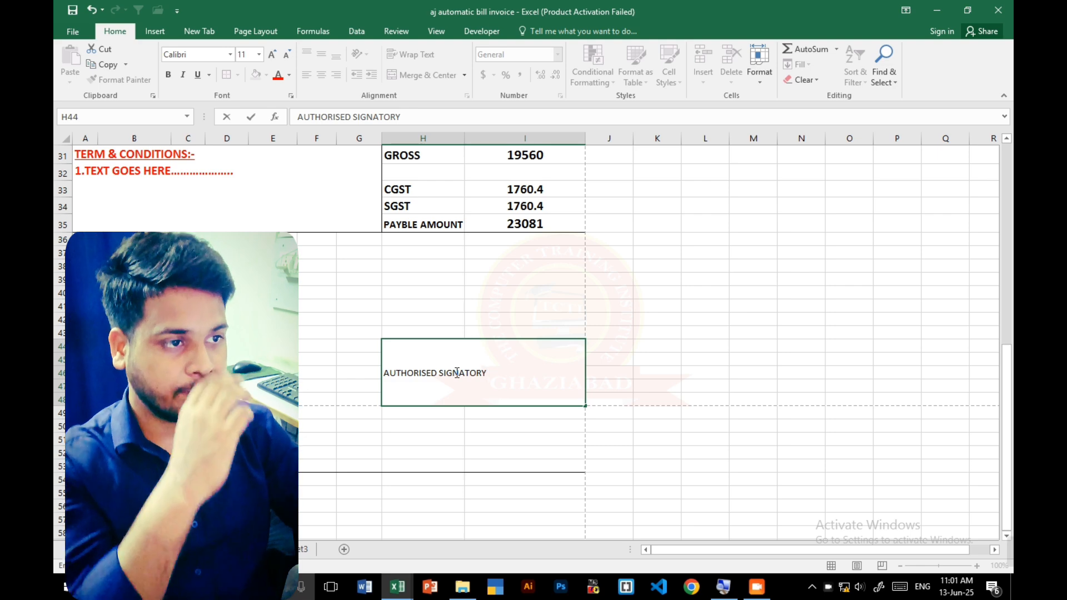
type(".....")
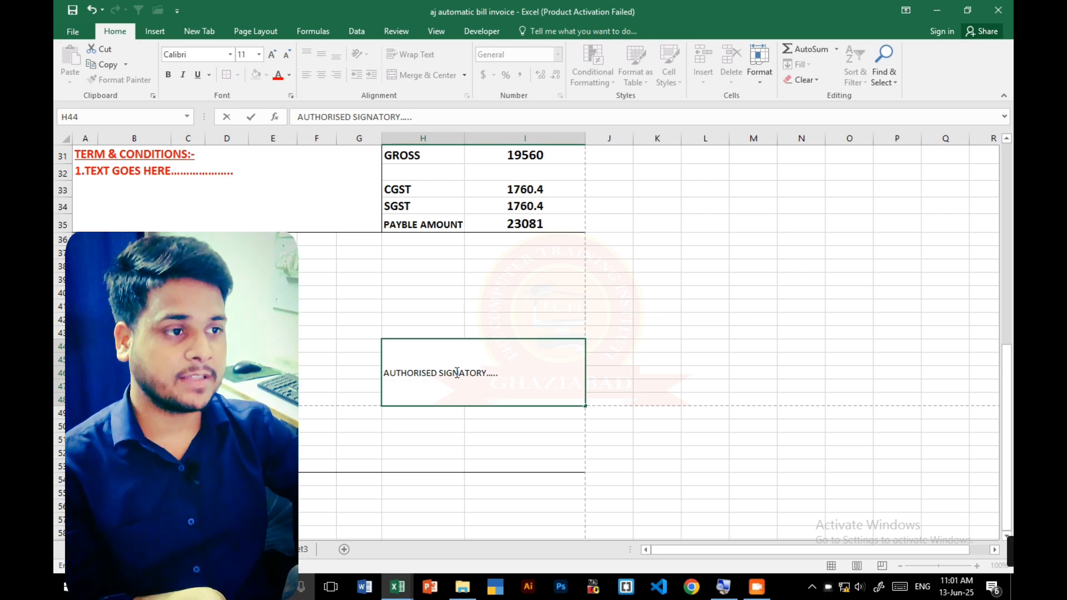
left_click(706, 467)
- Centre the AUTHORISED SIGNATORY text horizontally and vertically in its block and make it bold at size 14
left_click(485, 375)
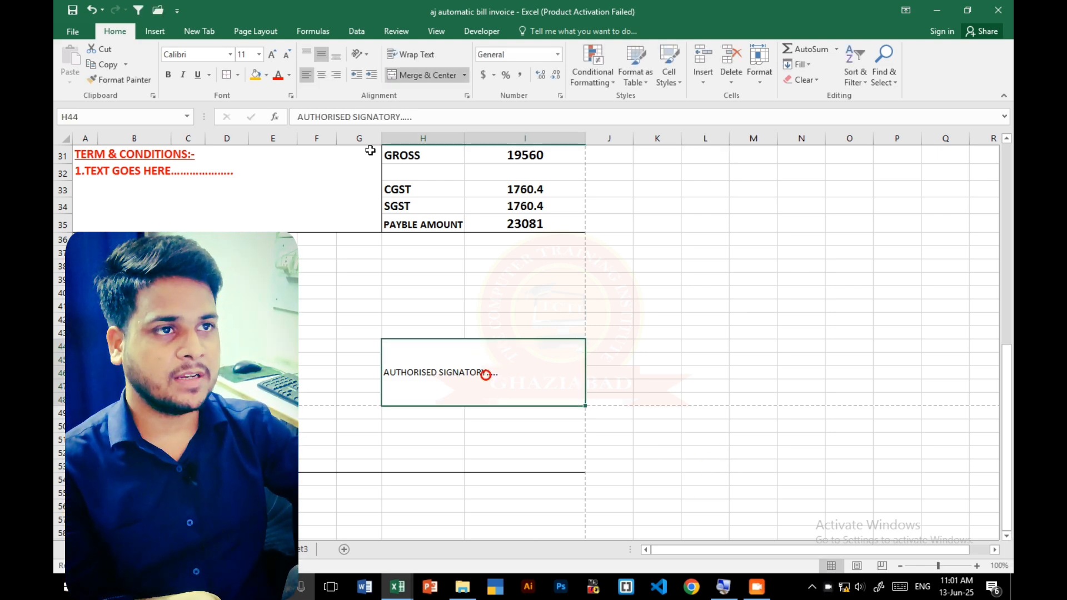
left_click(320, 75)
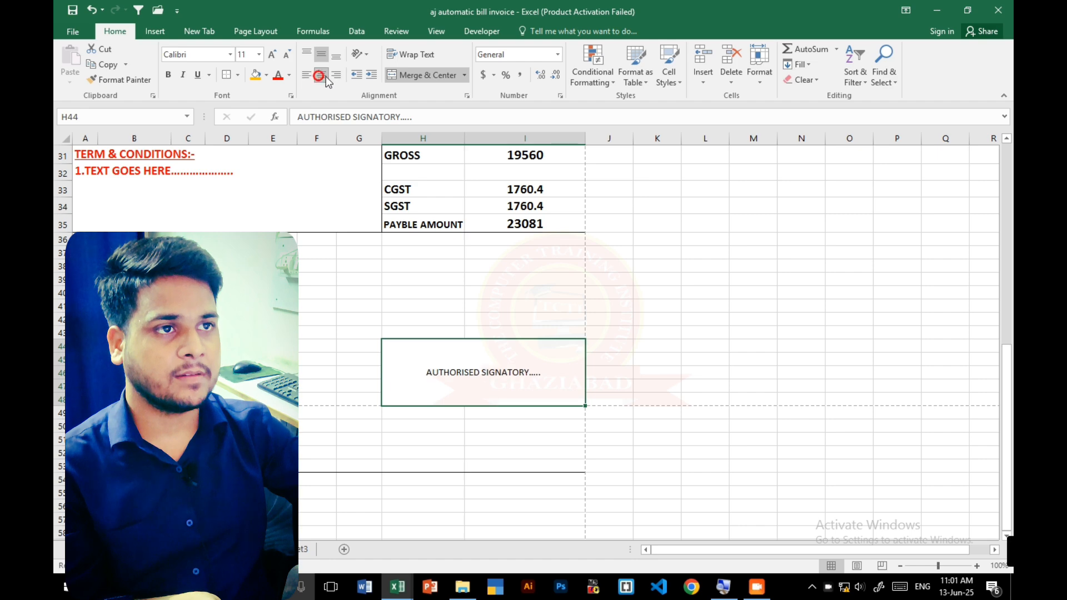
left_click(336, 57)
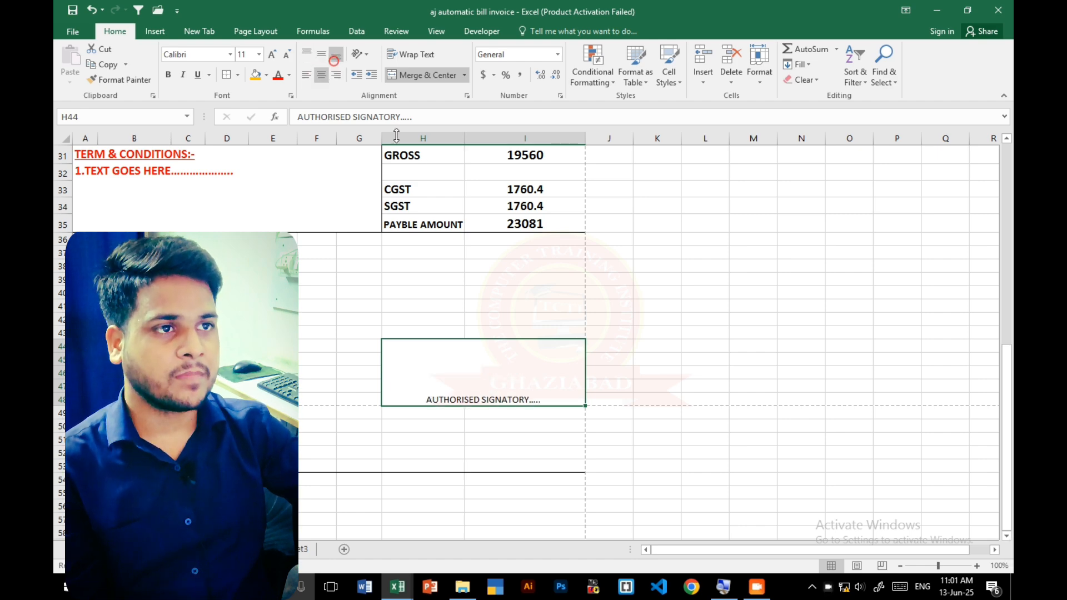
left_click(322, 54)
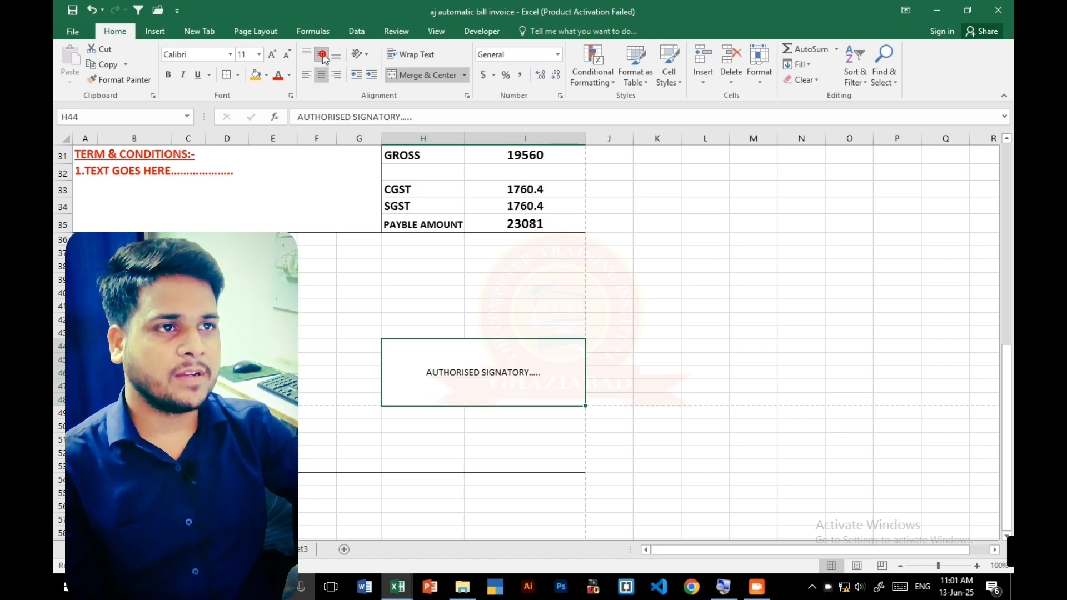
left_click(168, 75)
left_click(273, 55)
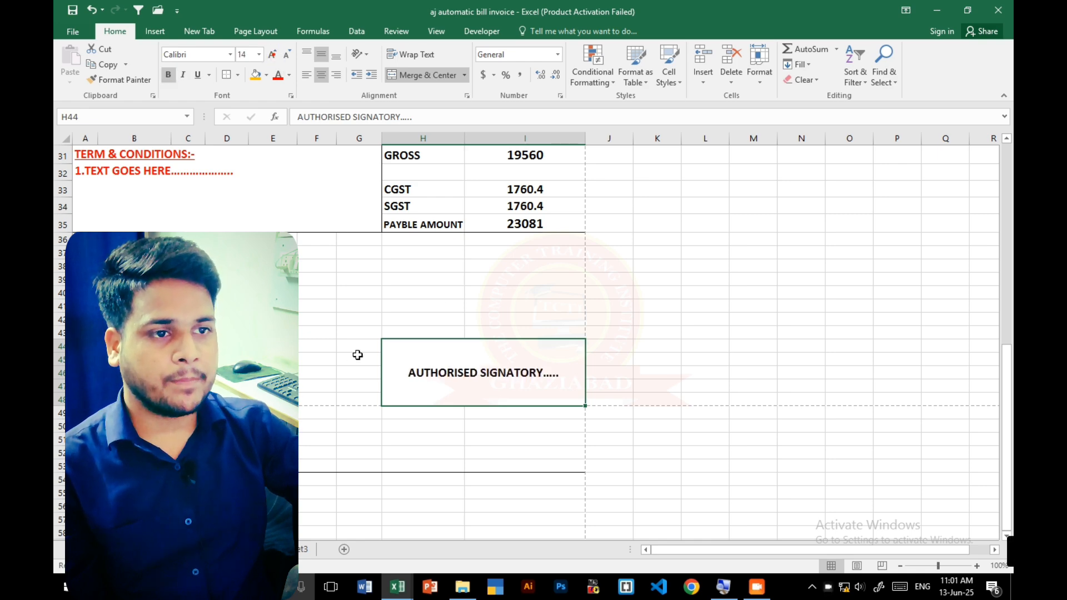
left_click(334, 356)
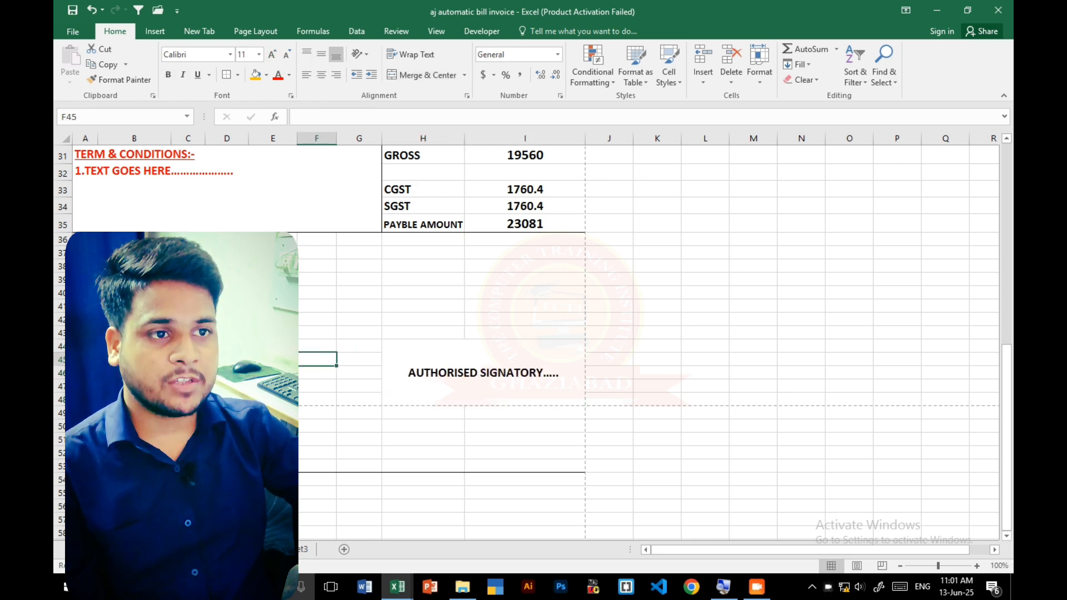
- Merge A38:B39 below the terms block and enter a bold two-line label reading AMOUNT IN WORDS
left_click_drag(88, 267, 119, 279)
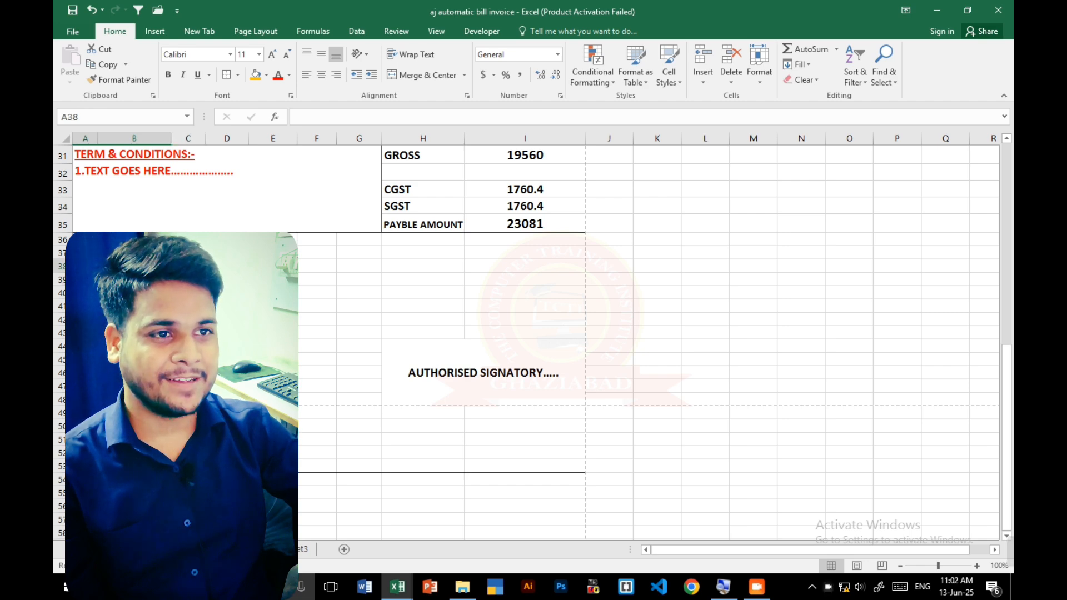
left_click_drag(189, 266, 308, 278)
left_click_drag(87, 267, 123, 267)
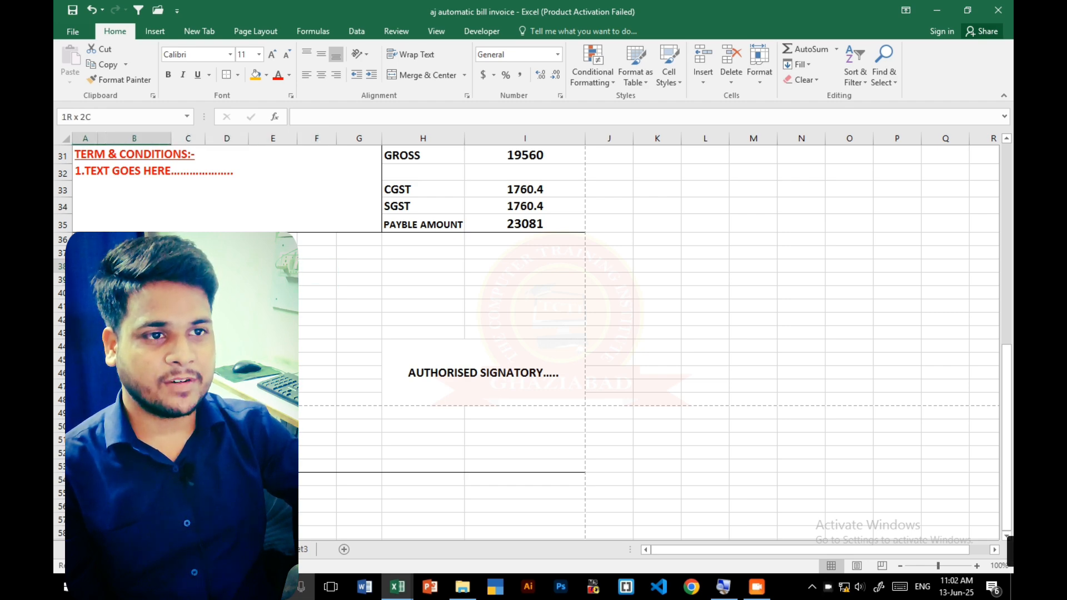
left_click(416, 76)
type("A")
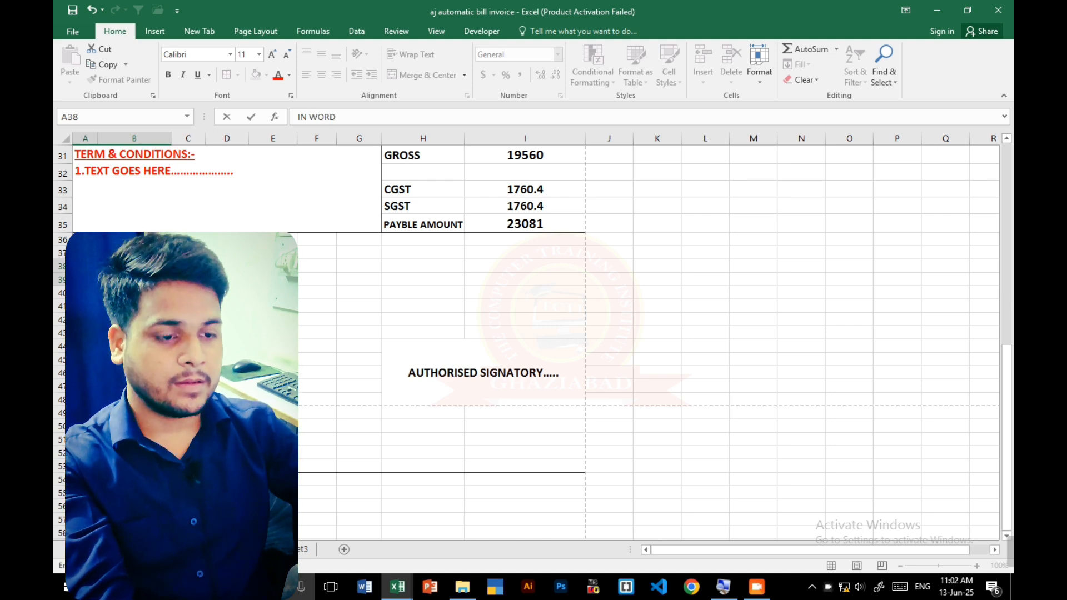
left_click(226, 360)
left_click(139, 272)
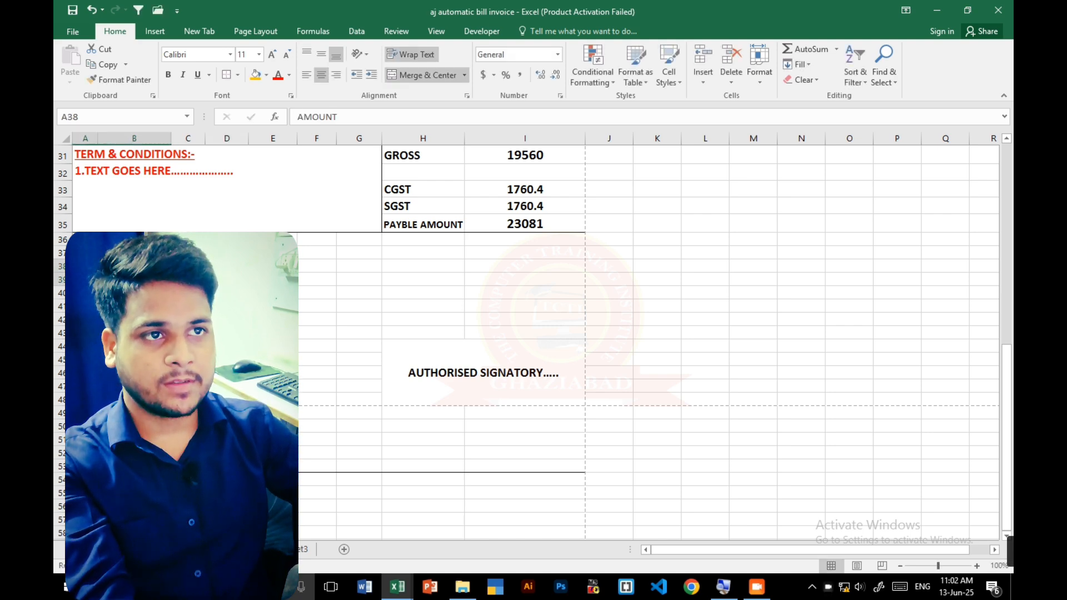
left_click(165, 71)
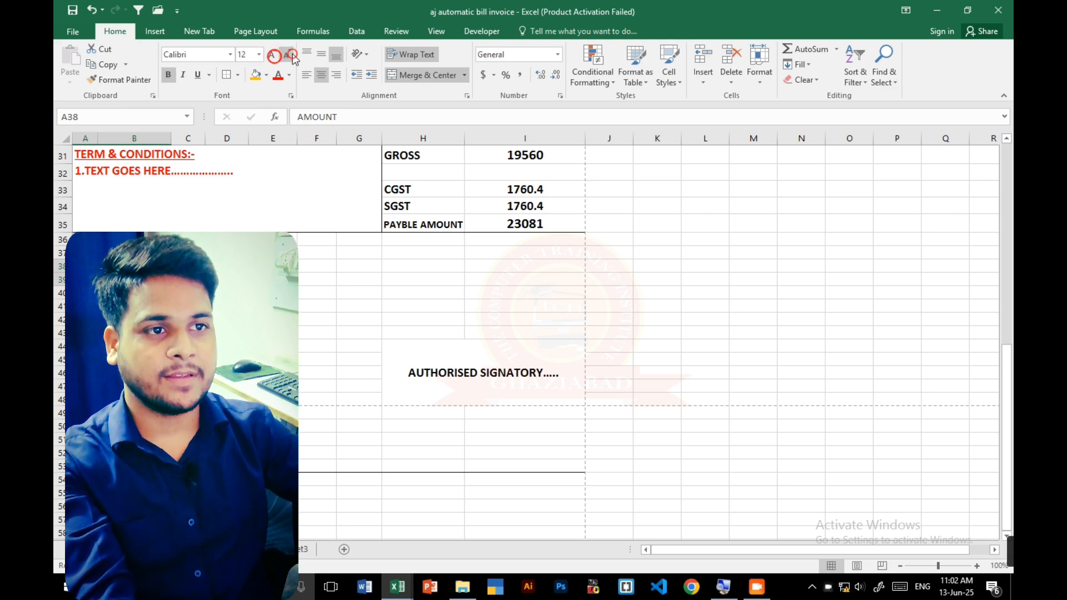
- Merge and center the blank cells C38:I39 beside the AMOUNT IN WORDS label
left_click_drag(134, 272, 490, 274)
left_click(226, 267)
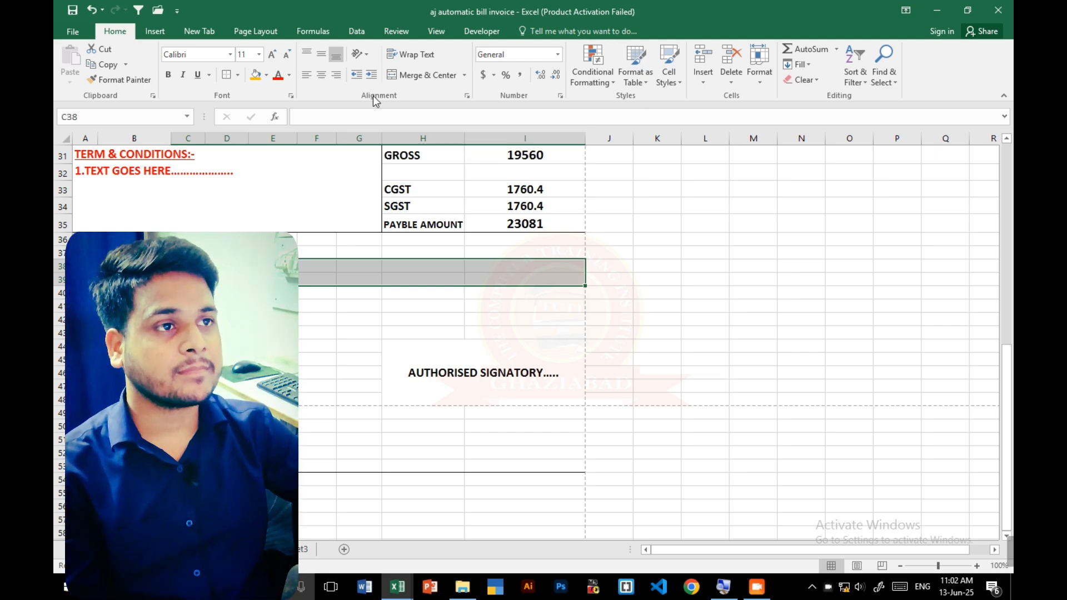
left_click(411, 74)
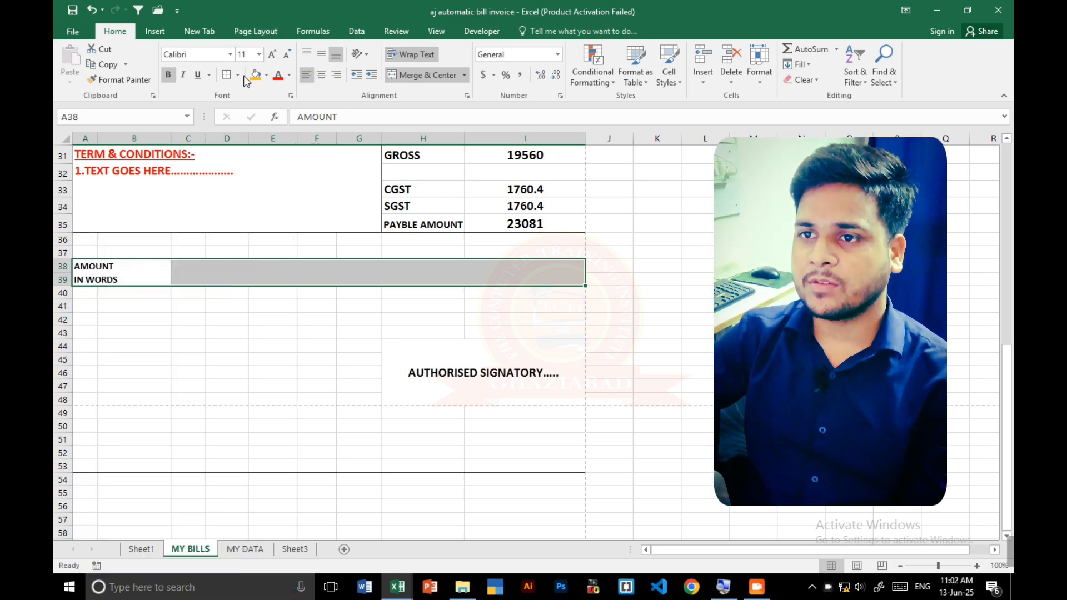
- Fill the AMOUNT IN WORDS label with gold and the merged block C38:I39 with light orange
left_click(126, 267)
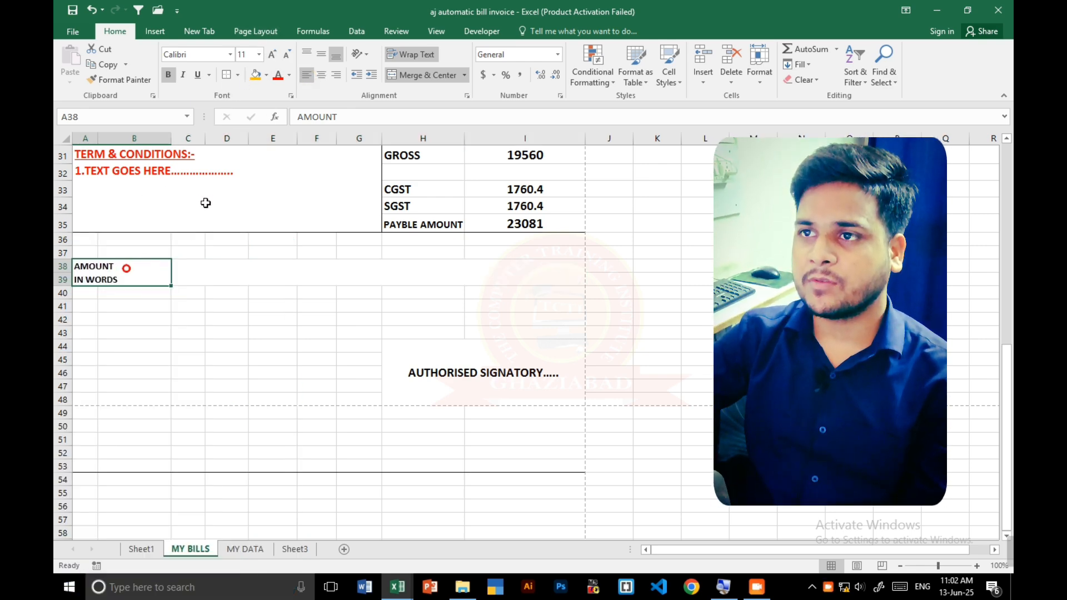
left_click(255, 76)
left_click(233, 267)
left_click(268, 75)
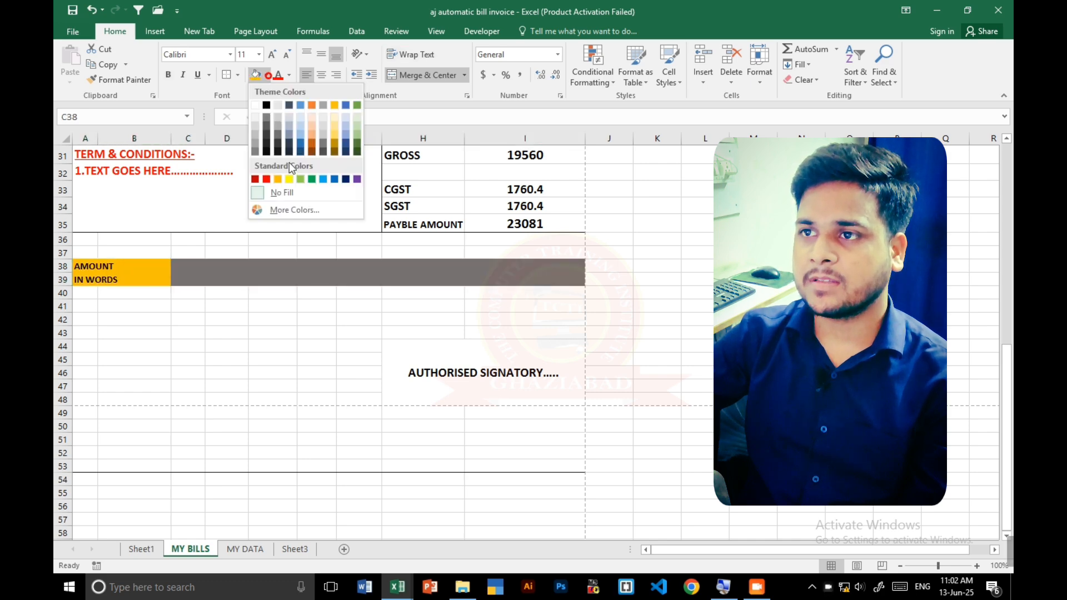
left_click(311, 118)
left_click(115, 269)
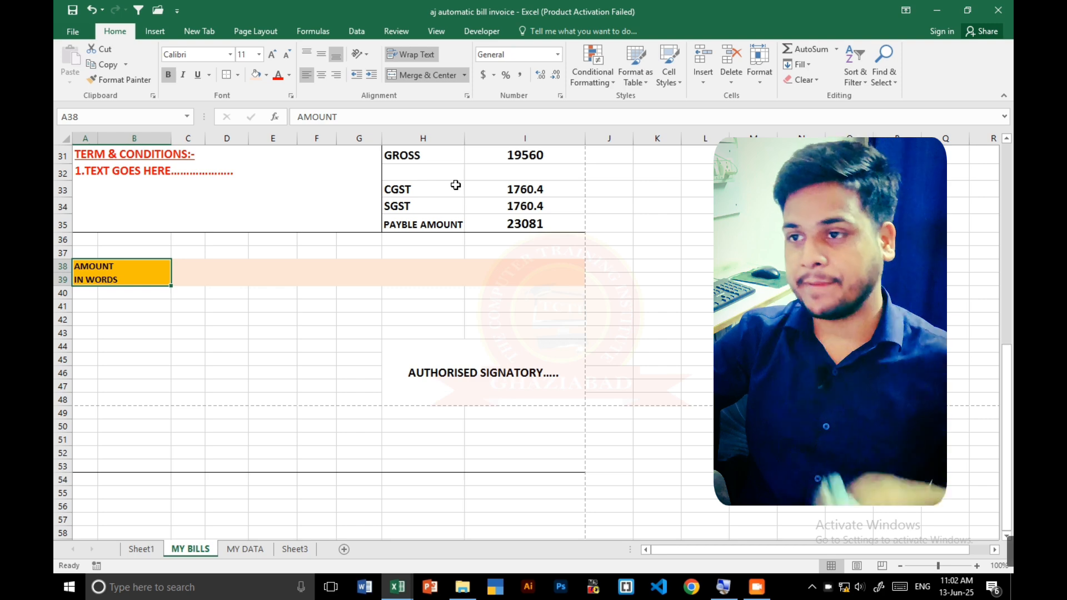
left_click(437, 275)
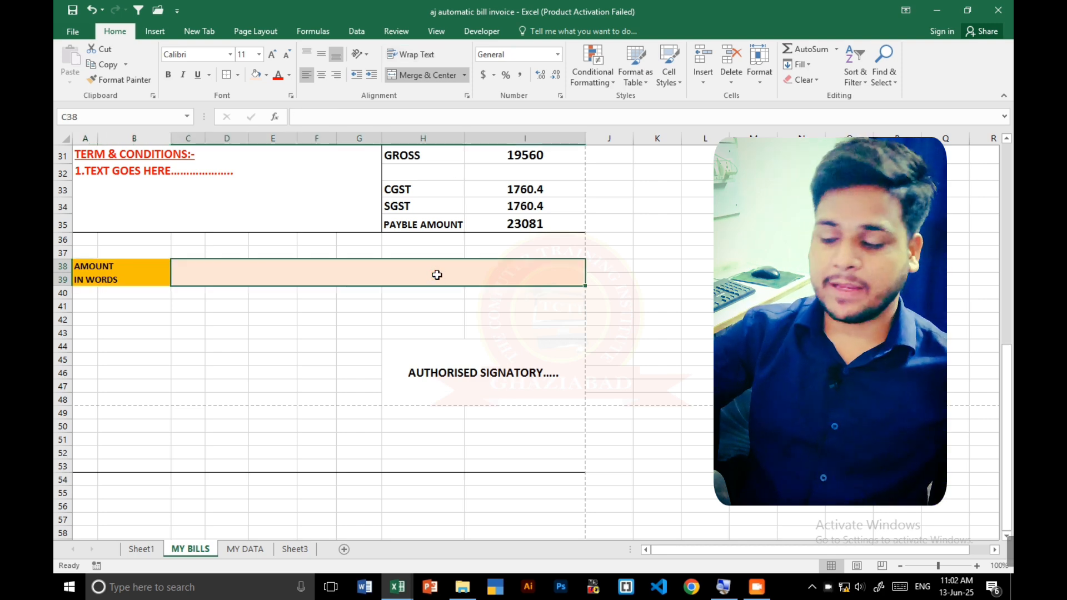
type("=GWO")
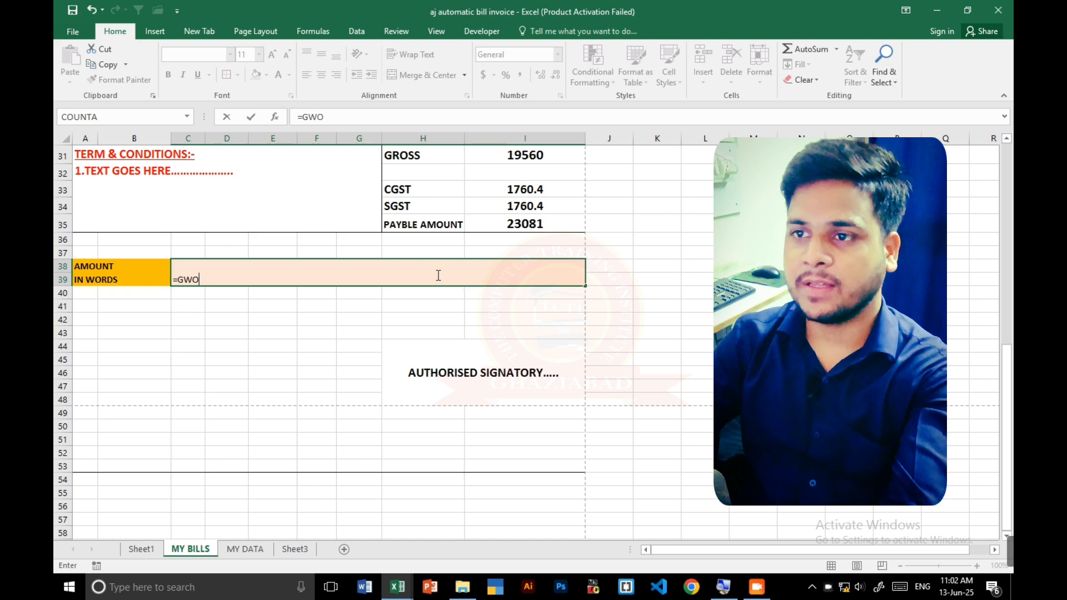
key("BackSpace")
key("BackSpace")
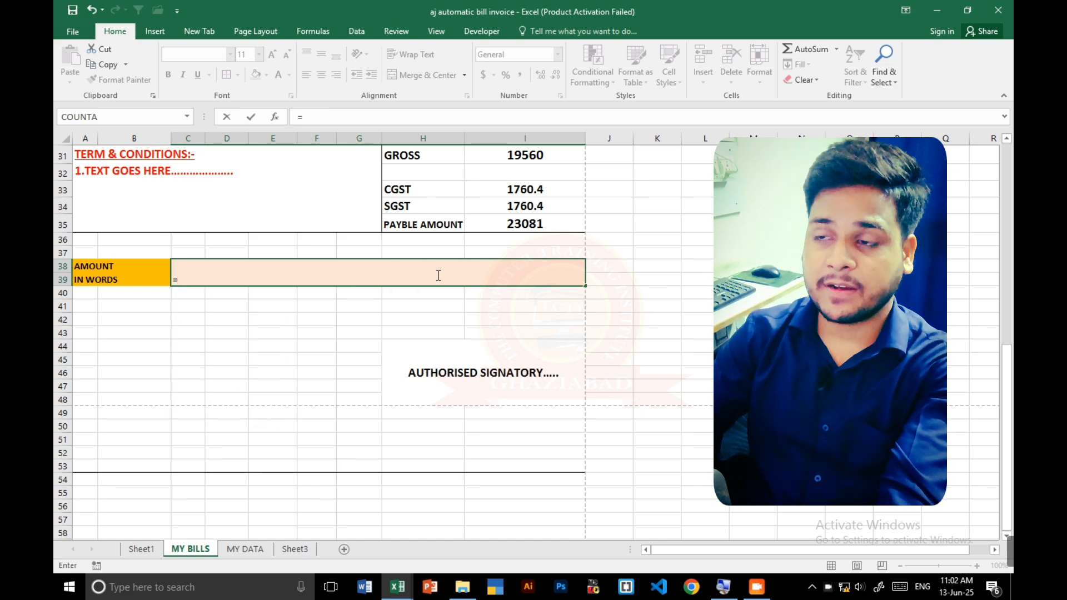
key("BackSpace")
left_click(386, 301)
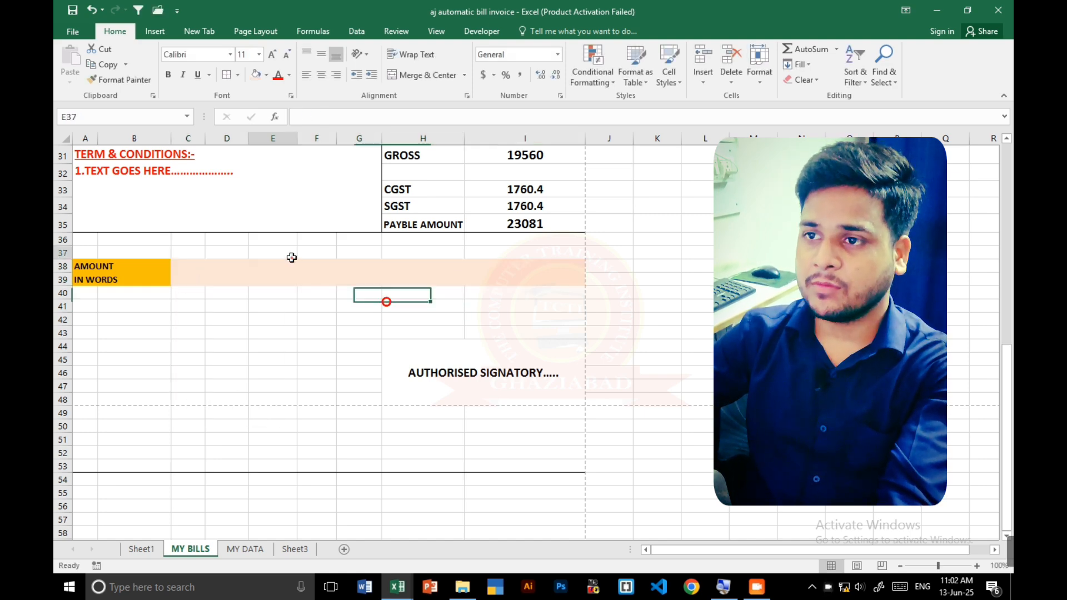
left_click(286, 290)
left_click(289, 278)
- Switch to File Explorer, search This PC for GWOR to find the Gword add-in, and close the window
left_click(463, 586)
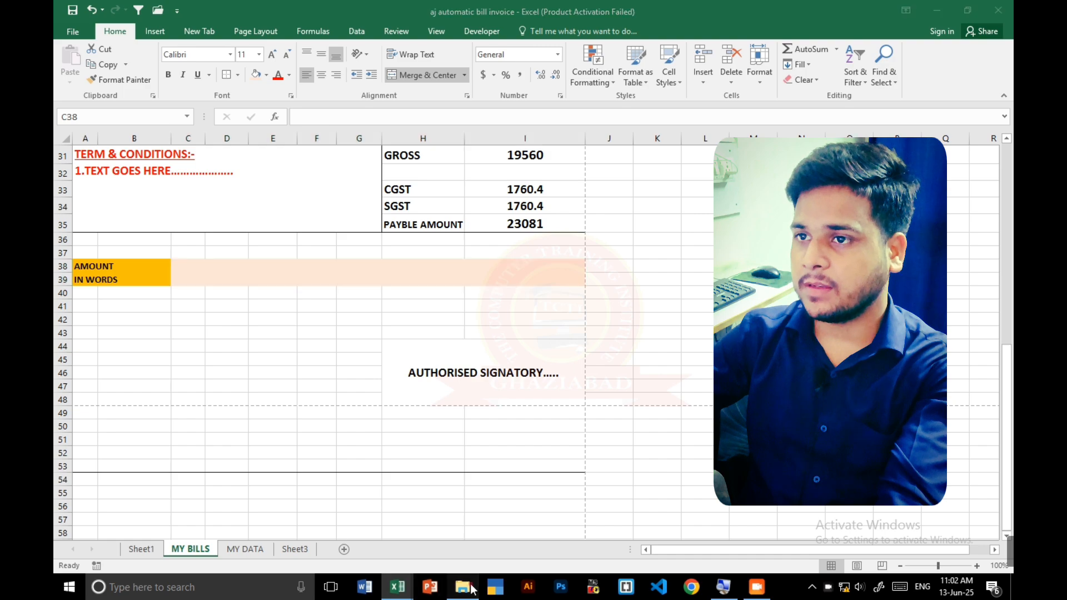
left_click(86, 178)
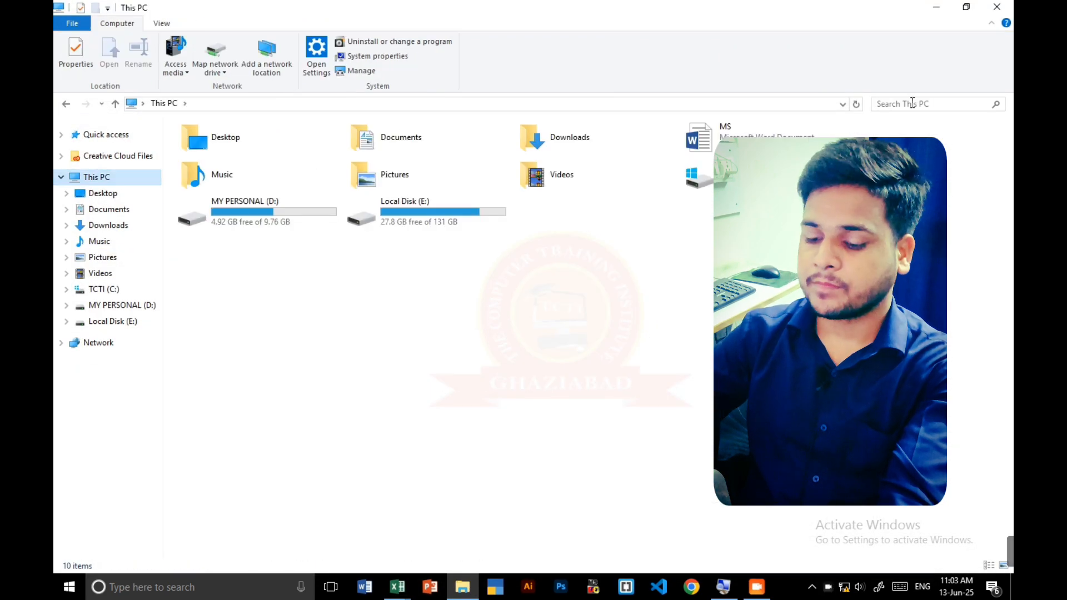
left_click(909, 104)
type("GWOR")
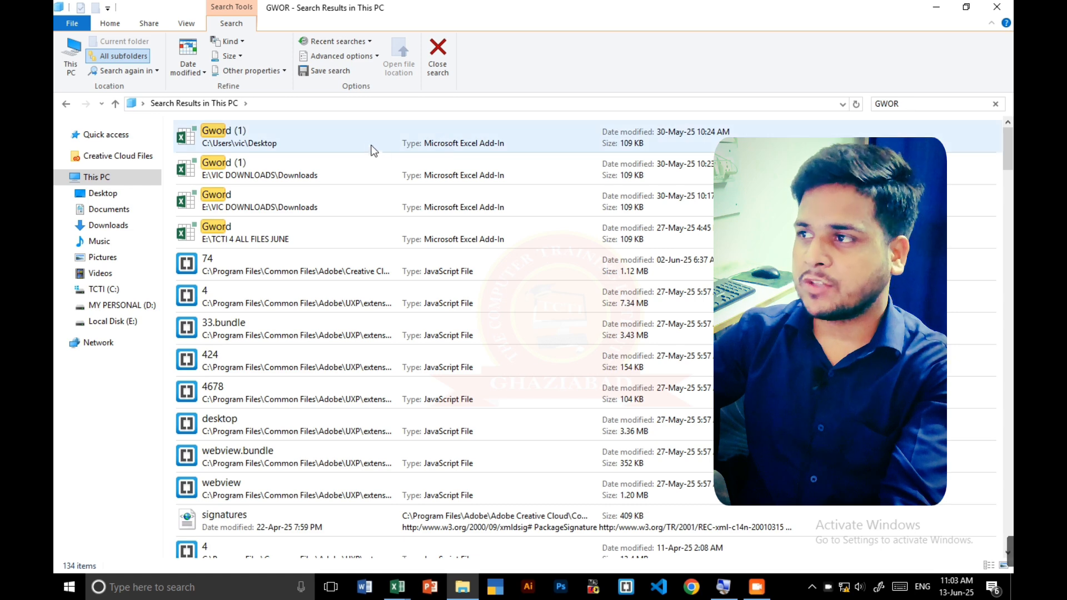
left_click(1009, 8)
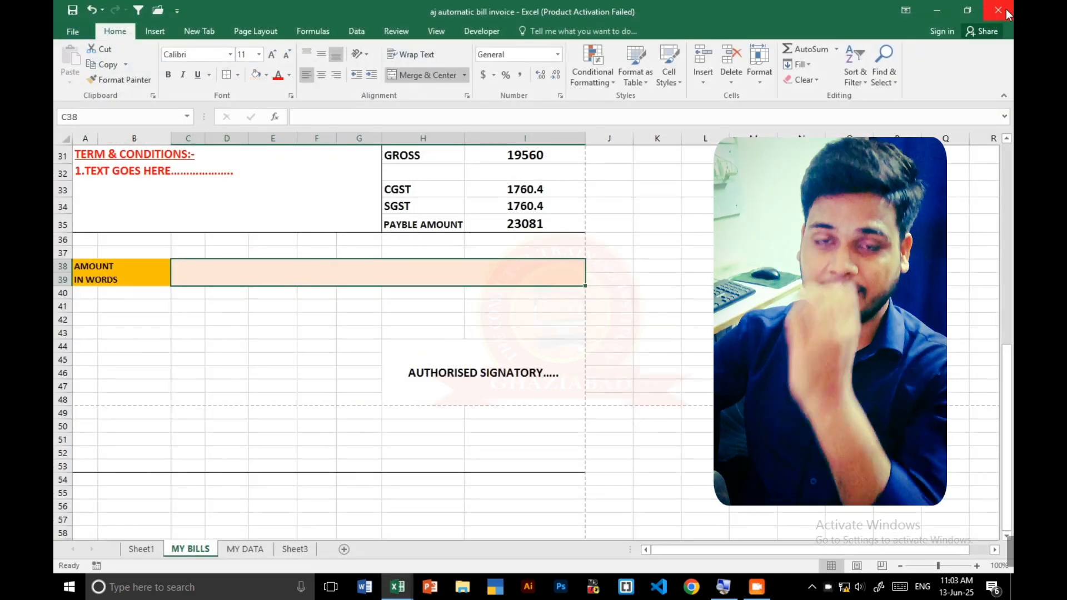
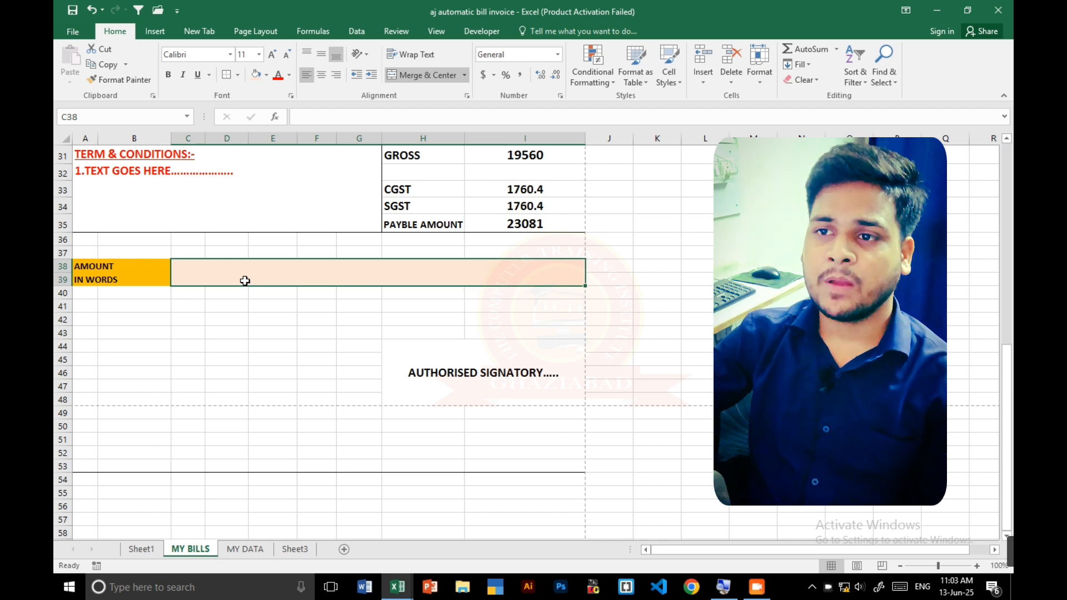
- Change the fill of the AMOUNT IN WORDS label in A38:B39 to light grey
left_click(158, 273)
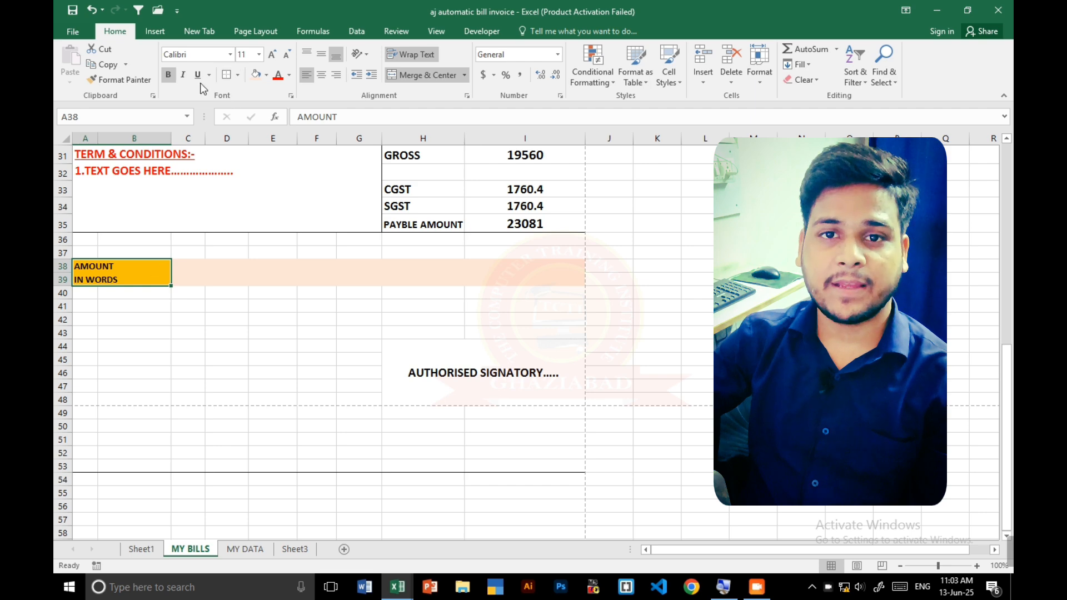
left_click(265, 76)
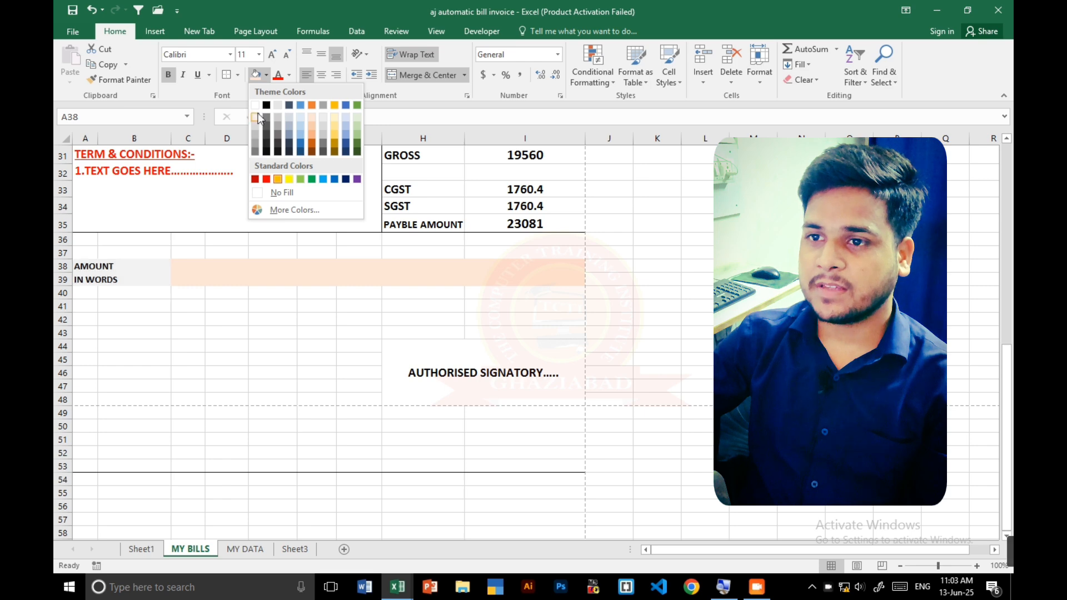
left_click(259, 116)
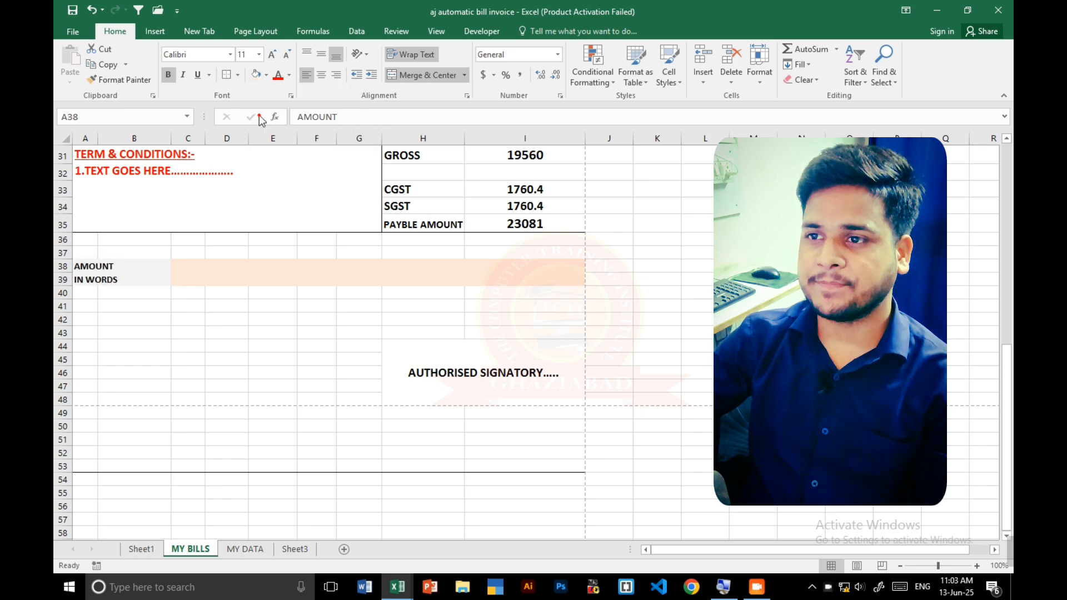
left_click(240, 265)
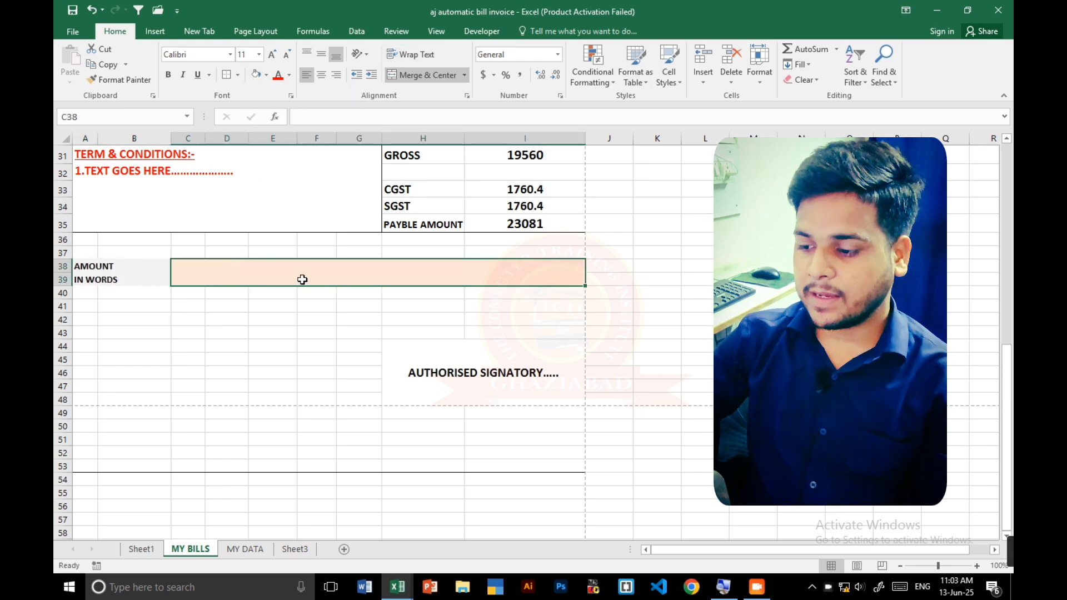
- Load the Gword (1) add-in from the Desktop through the Excel Add-ins manager and dismiss its welcome window
left_click(68, 32)
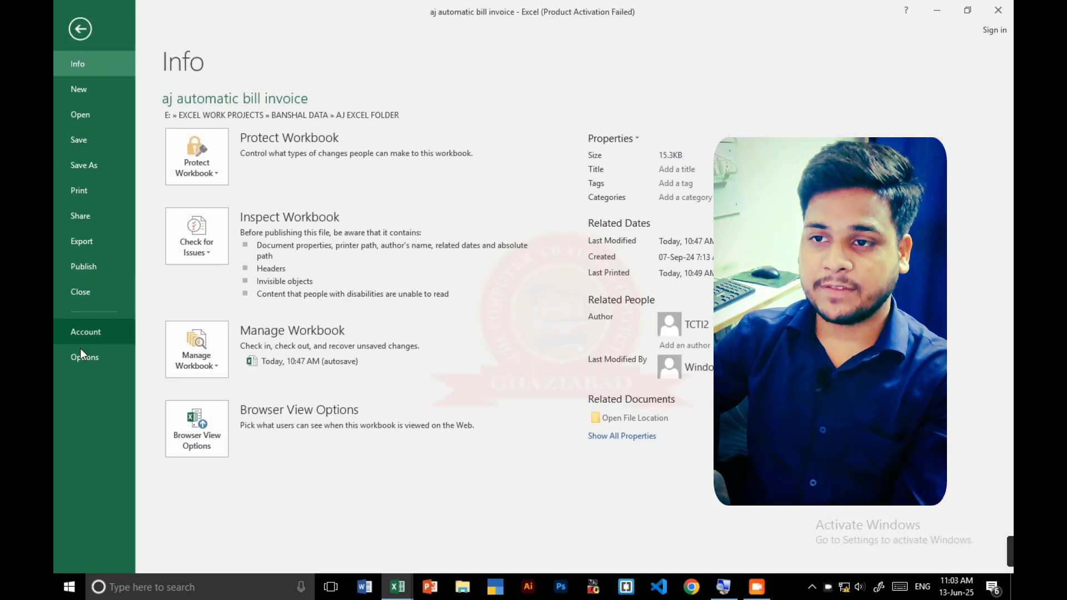
left_click(80, 355)
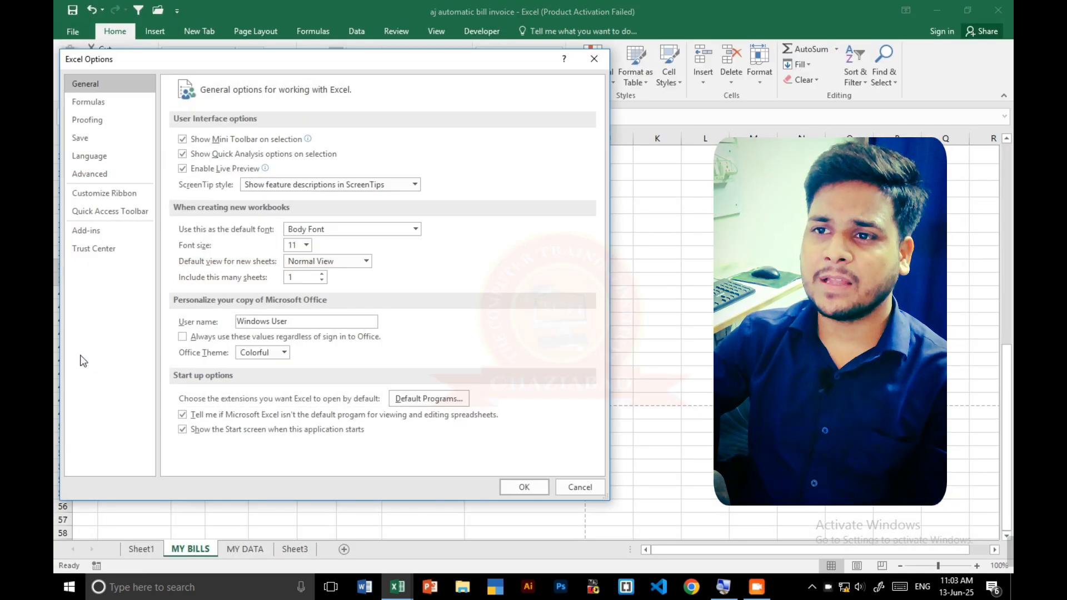
left_click(90, 235)
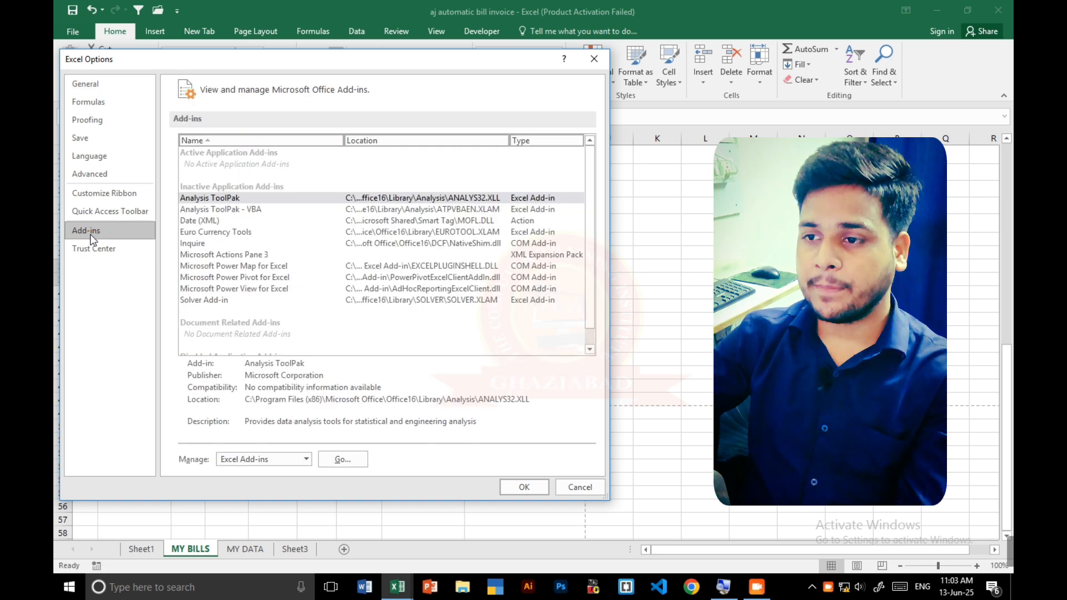
left_click(325, 461)
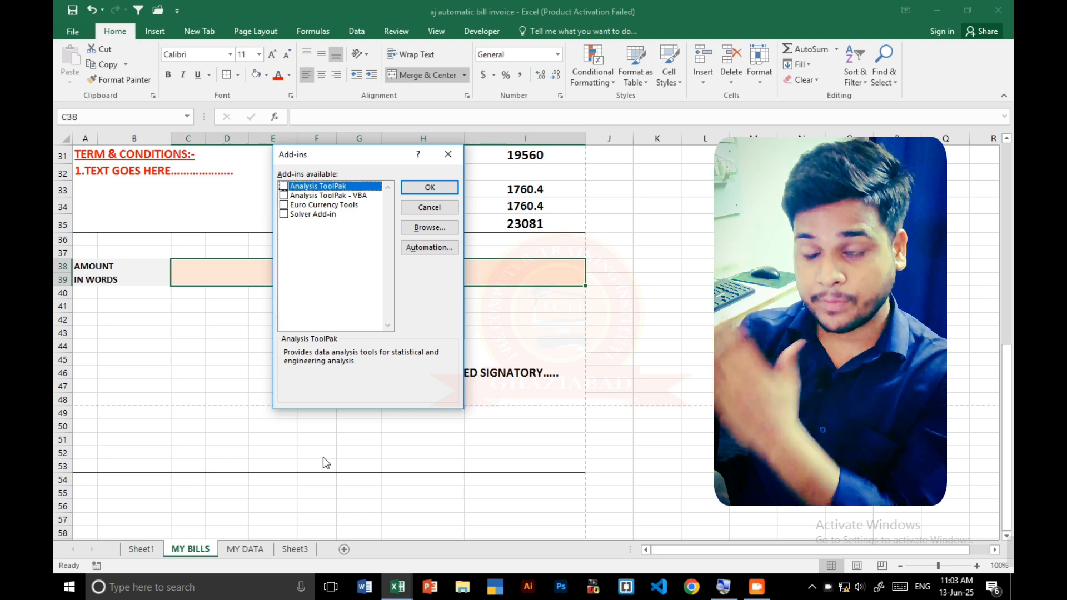
left_click(426, 229)
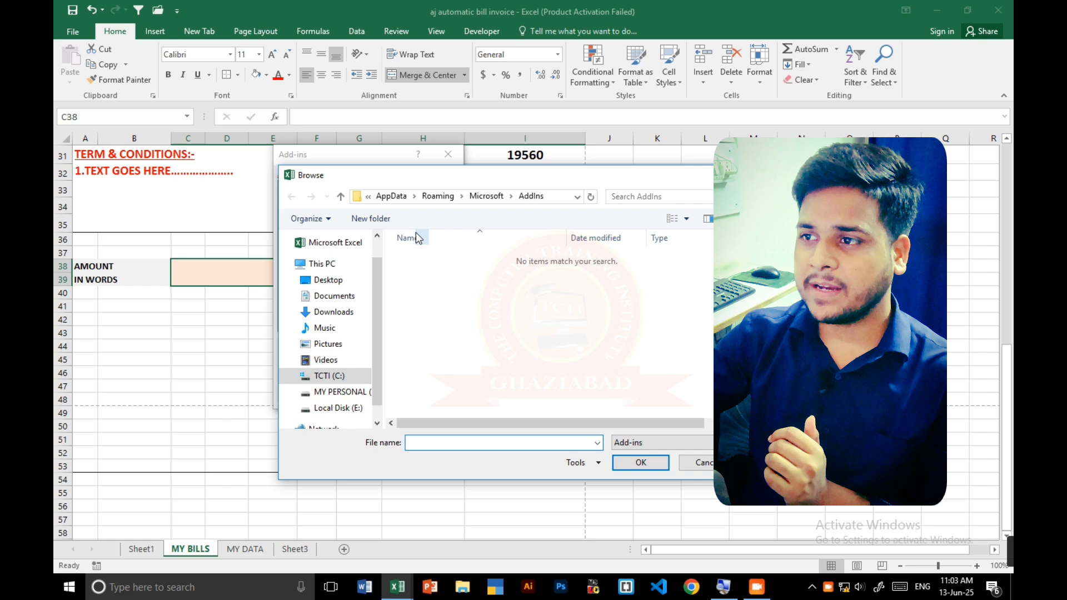
left_click(334, 280)
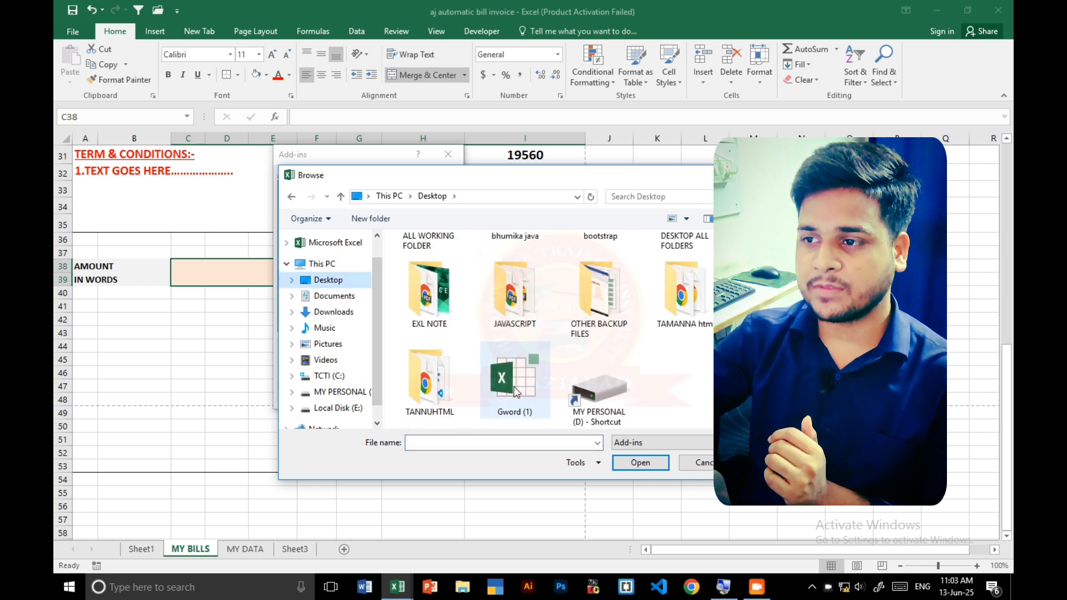
left_click(529, 388)
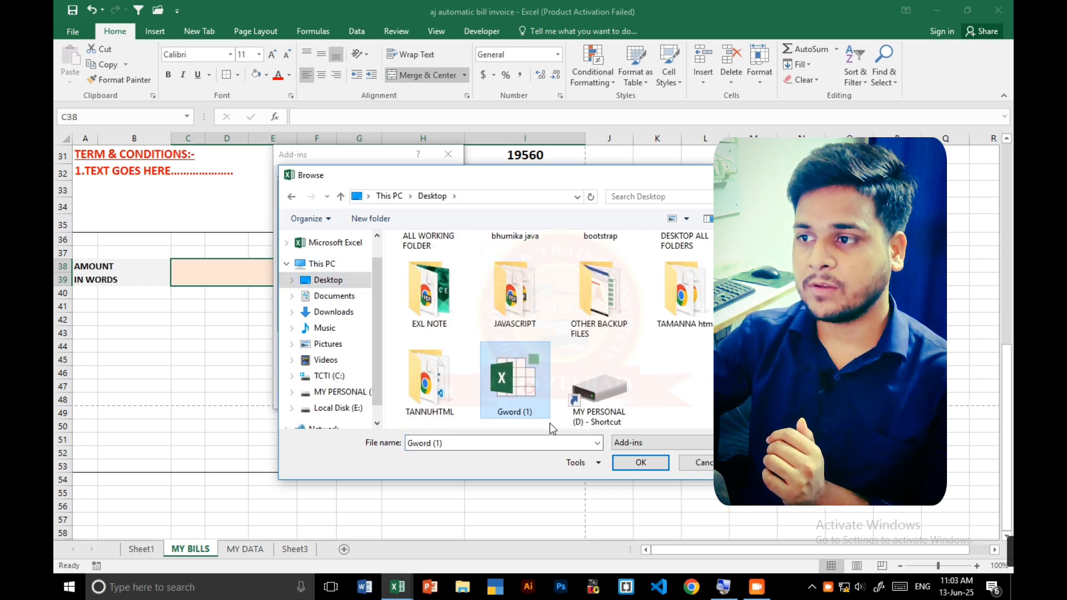
left_click(639, 463)
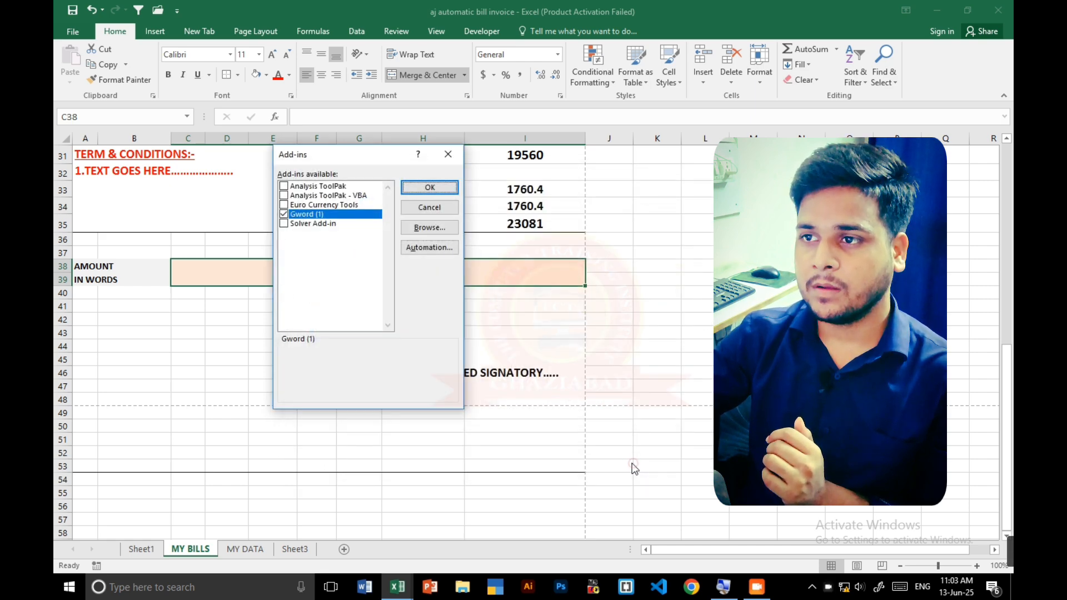
left_click(439, 189)
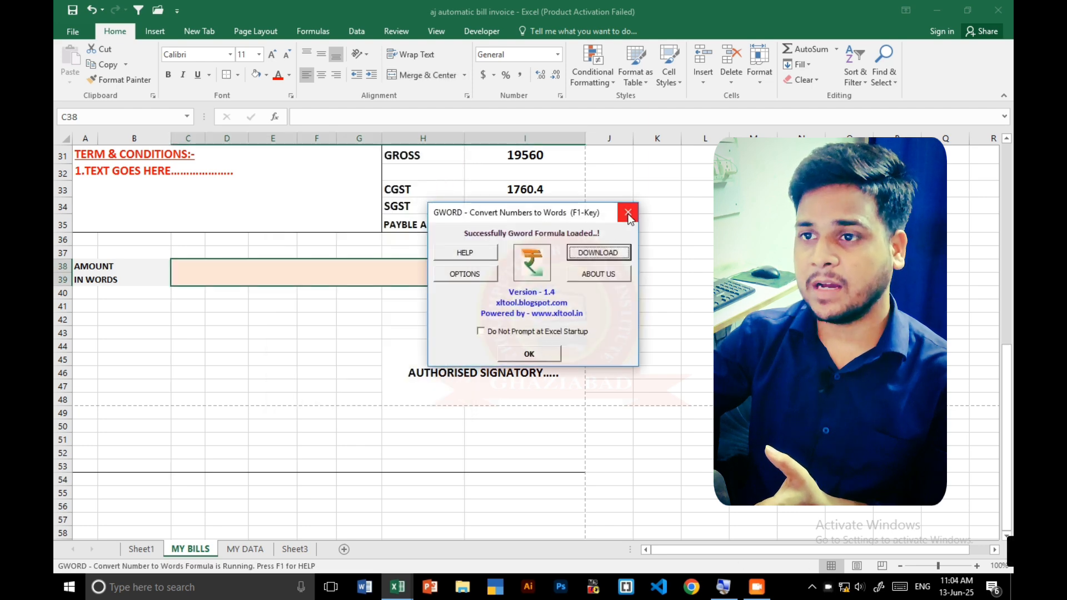
left_click(627, 213)
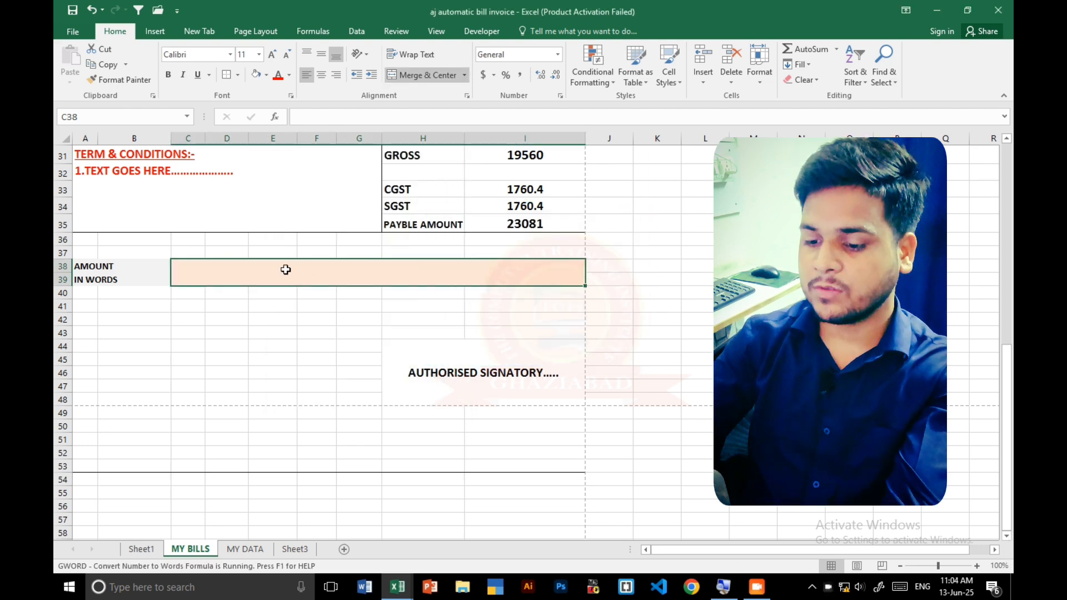
- Enter the formula =Gword(I35) in merged cell C38 to spell out the payable amount in words
type("=GW")
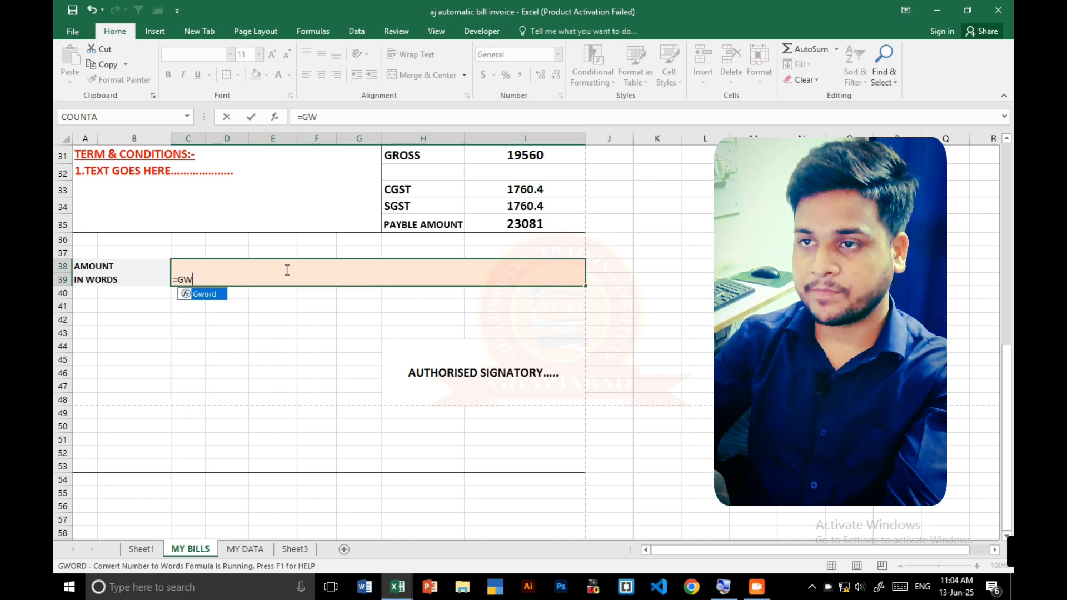
key("Tab")
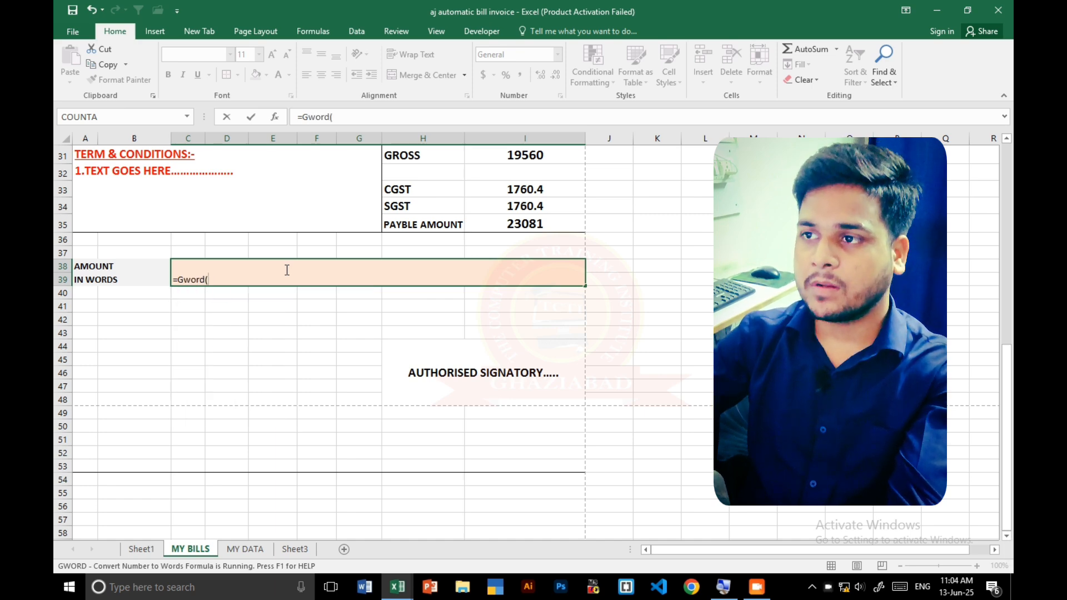
left_click(510, 222)
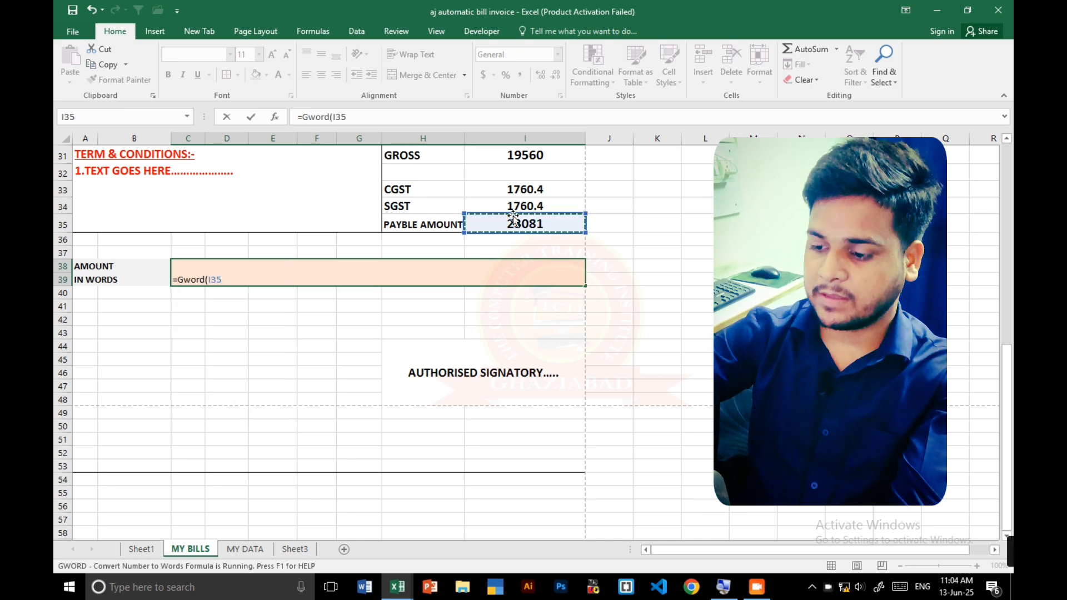
type(")")
key("Return")
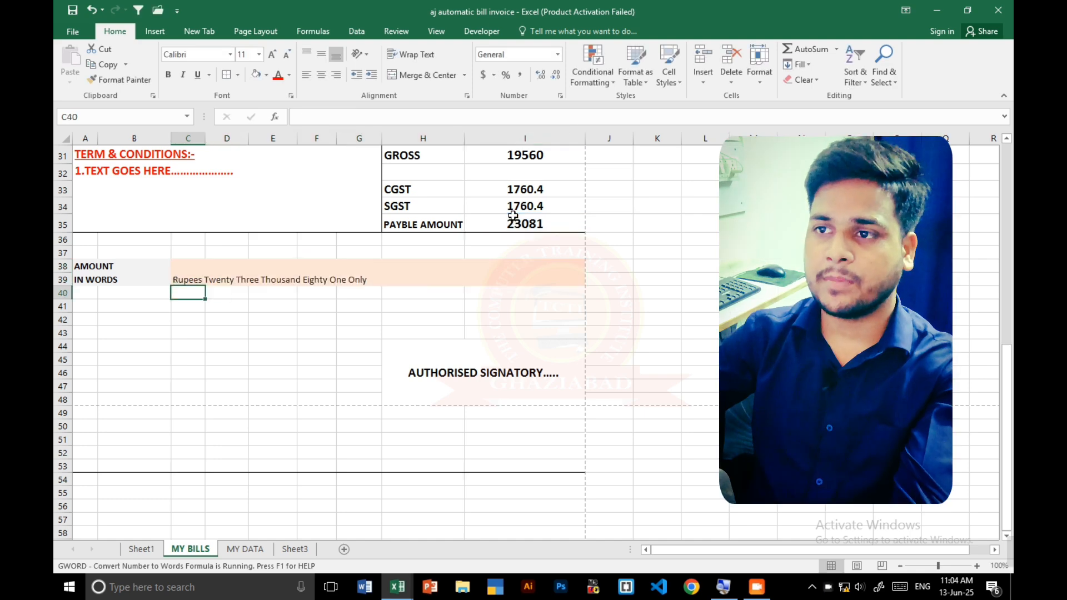
- Make the amount-in-words text in C38 bold, size 16, and vertically centred
left_click(238, 275)
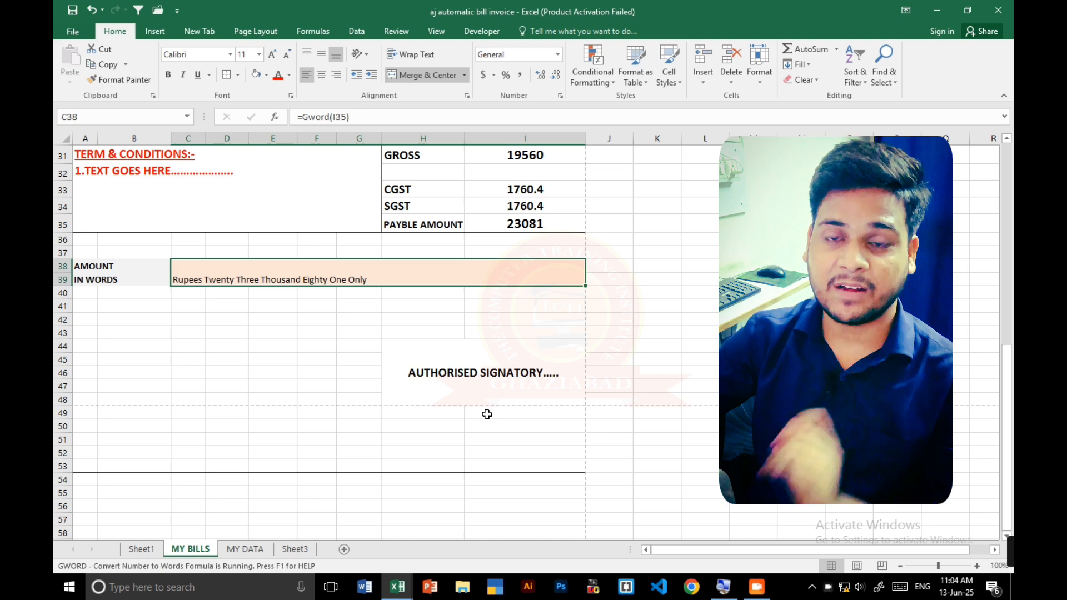
left_click(169, 76)
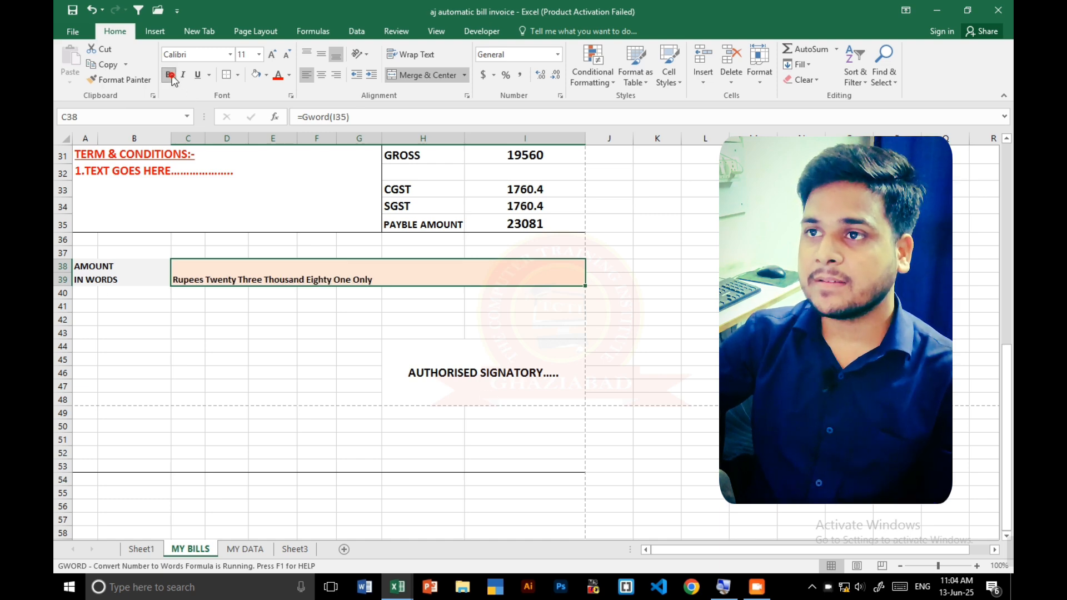
left_click(272, 54)
left_click(271, 53)
left_click(272, 53)
left_click(321, 57)
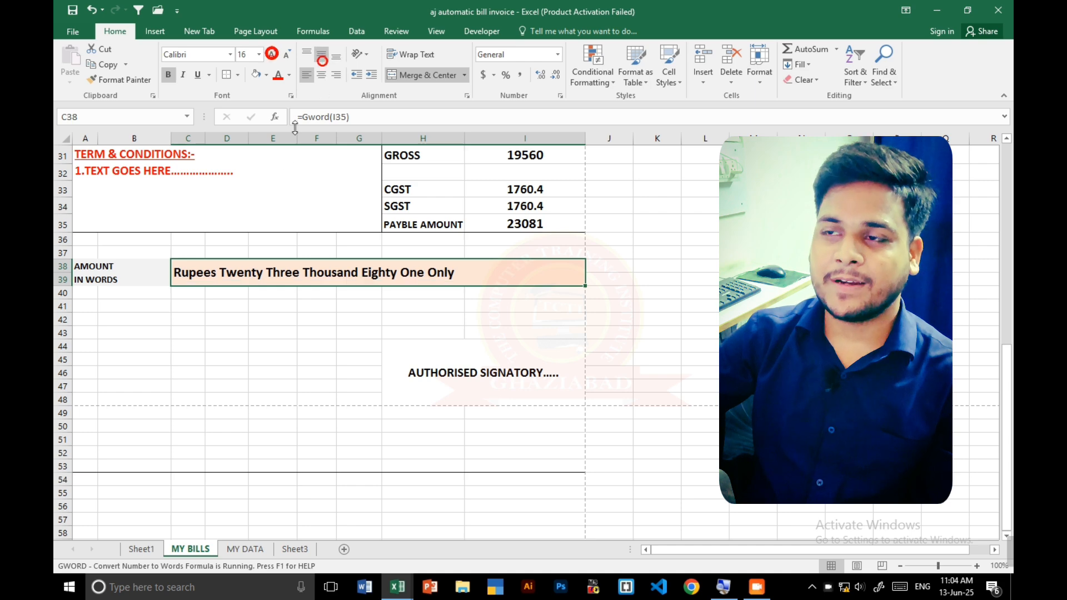
left_click(245, 322)
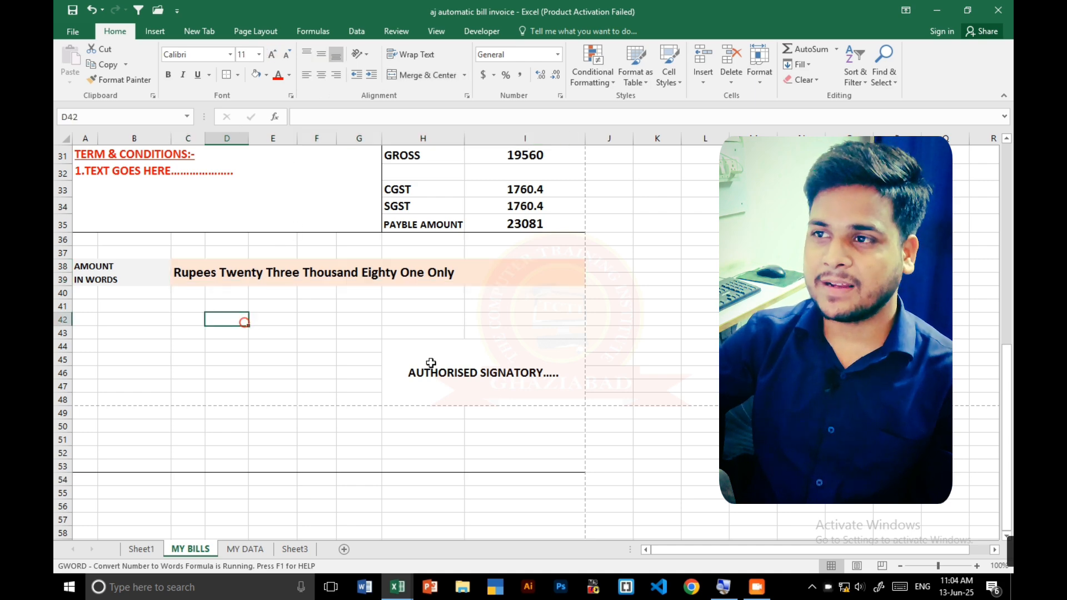
- Increase the font size of the CUSTOMER DETAILS heading in row 3 to 14
scroll(244, 322, "up", 5)
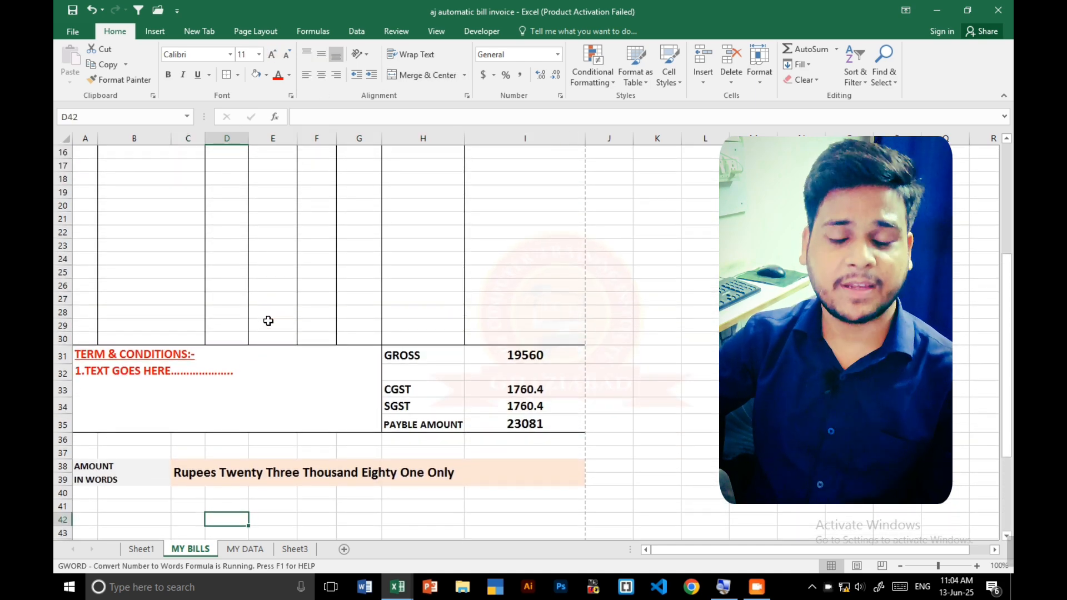
scroll(272, 320, "up", 5)
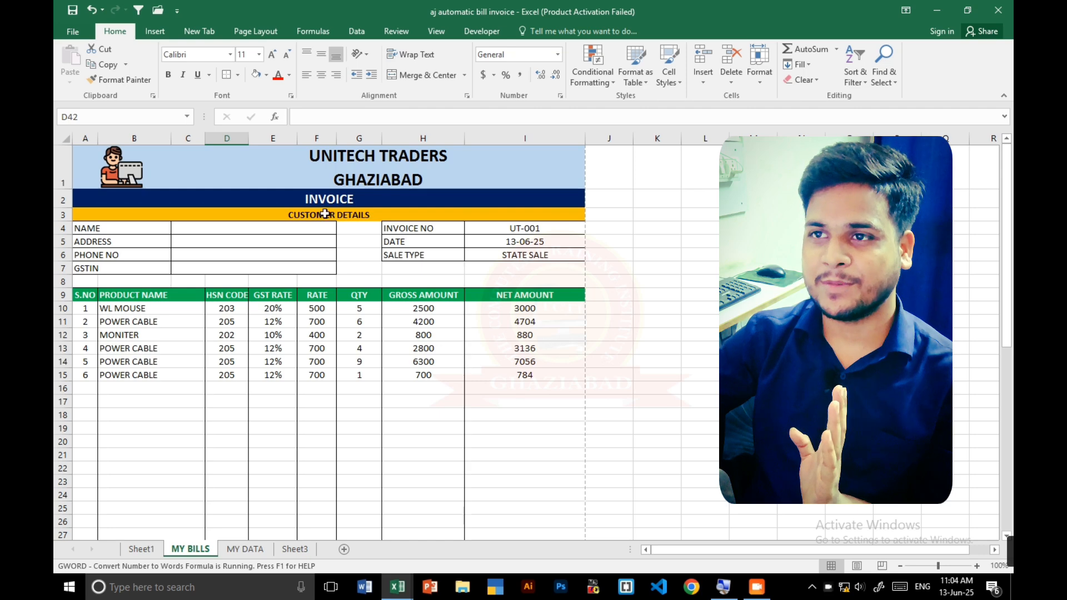
left_click(325, 213)
left_click(272, 54)
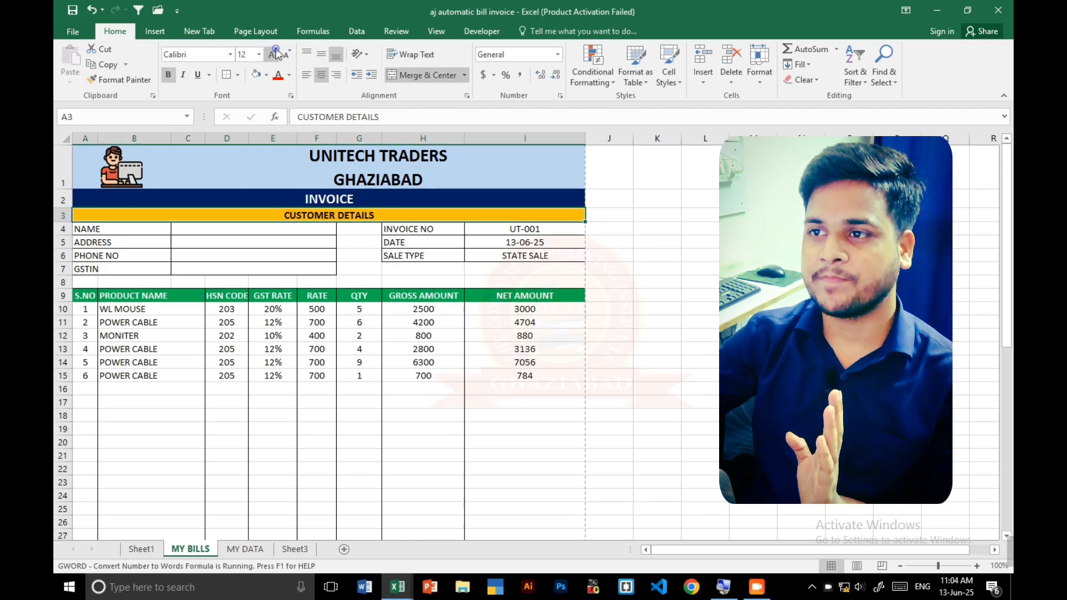
left_click(272, 53)
left_click(315, 202)
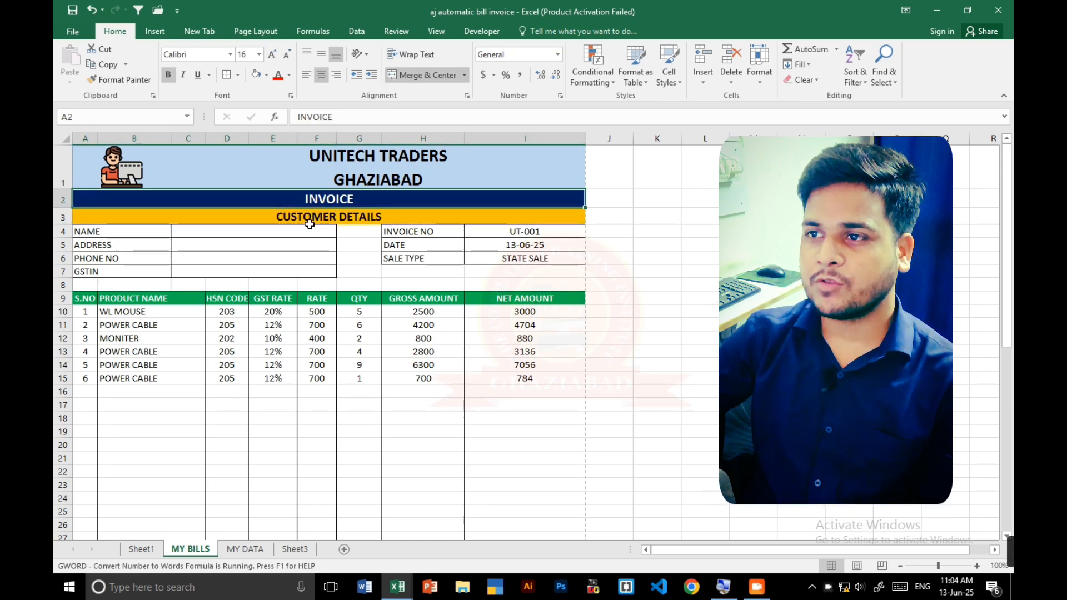
left_click(313, 216)
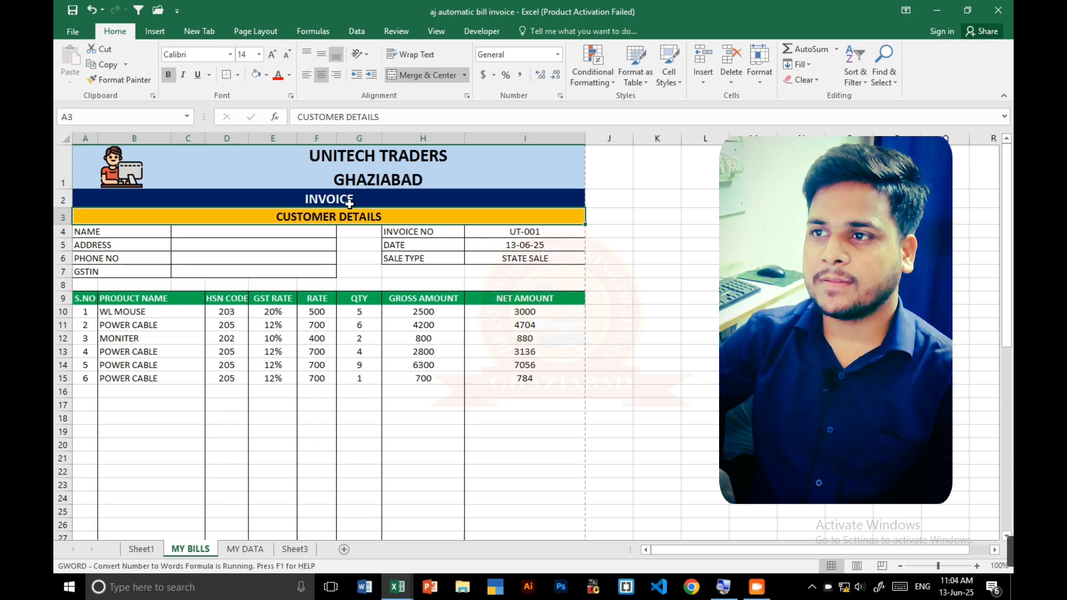
left_click(350, 198)
left_click(411, 180)
left_click(849, 312)
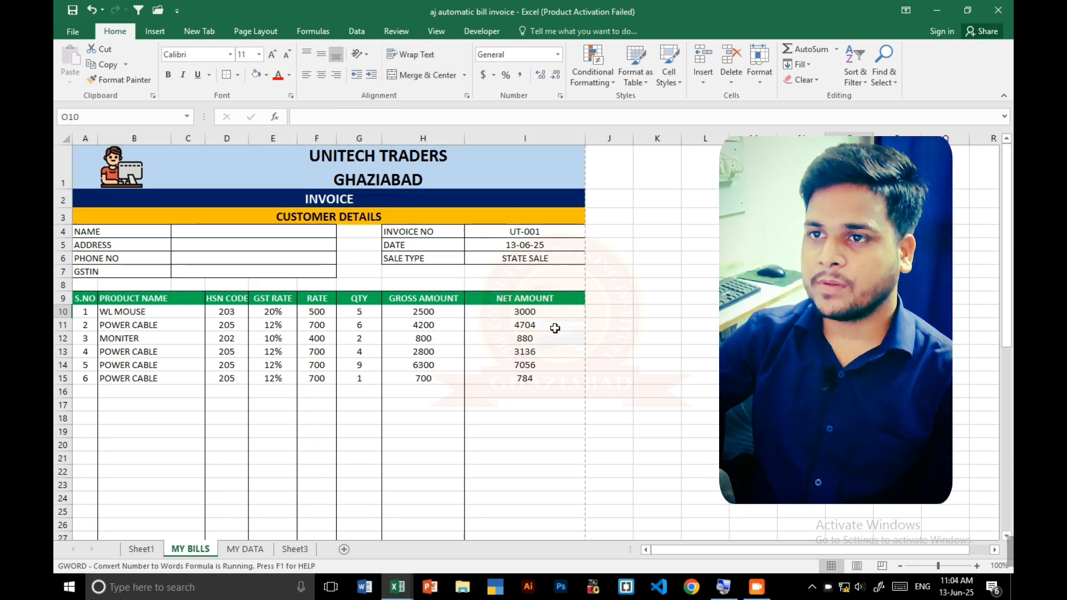
- Examine the whole invoice in print preview, from the company header down to the authorised signatory area, and return to the sheet
left_click_drag(192, 170, 251, 505)
scroll(251, 504, "down", 1)
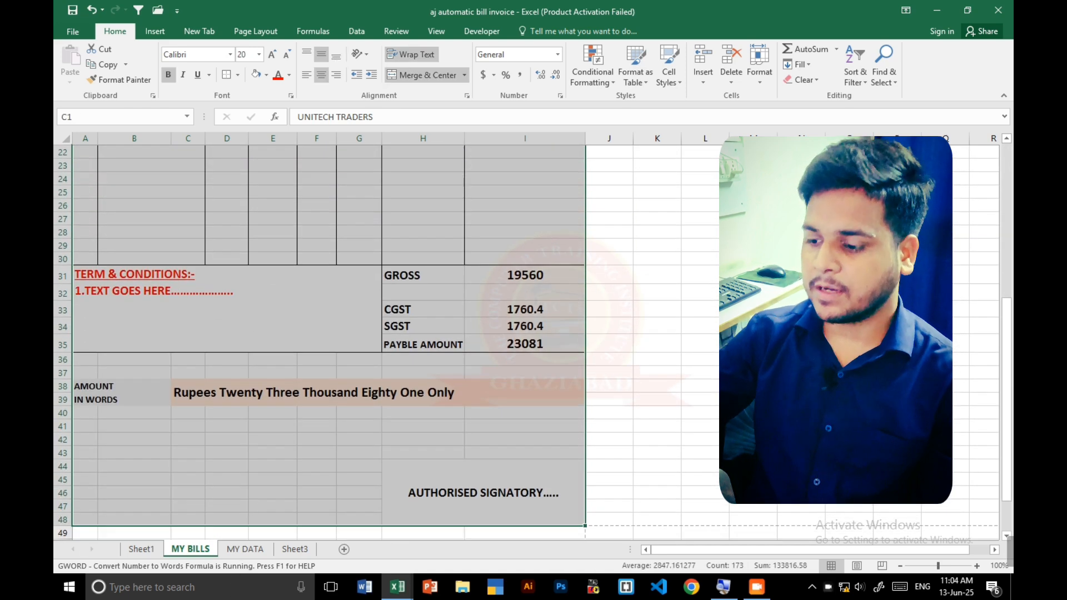
left_click(701, 386)
key("ctrl+p")
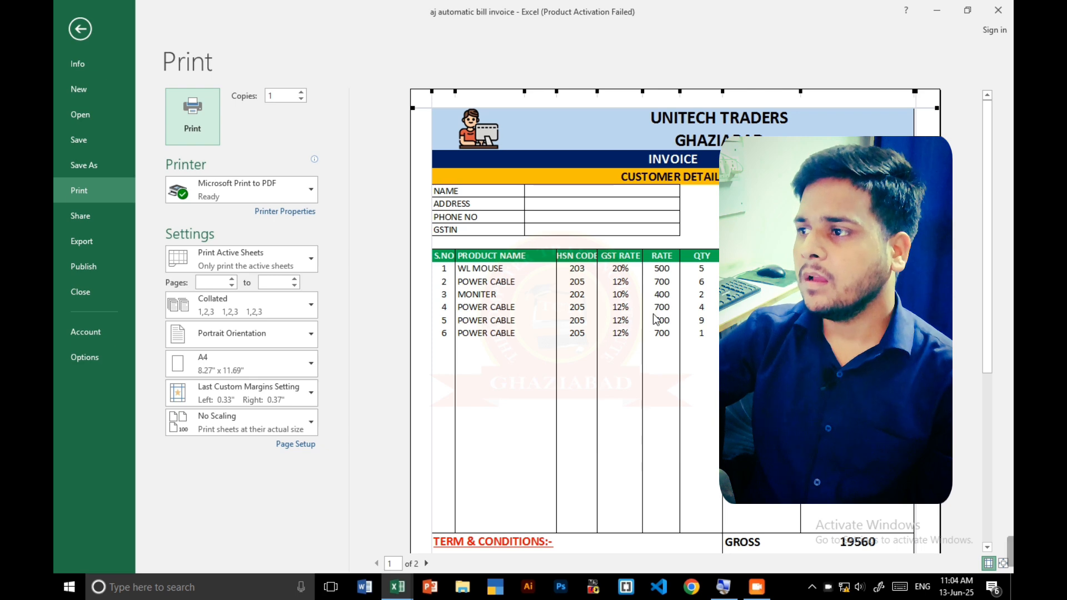
scroll(655, 318, "down", 5)
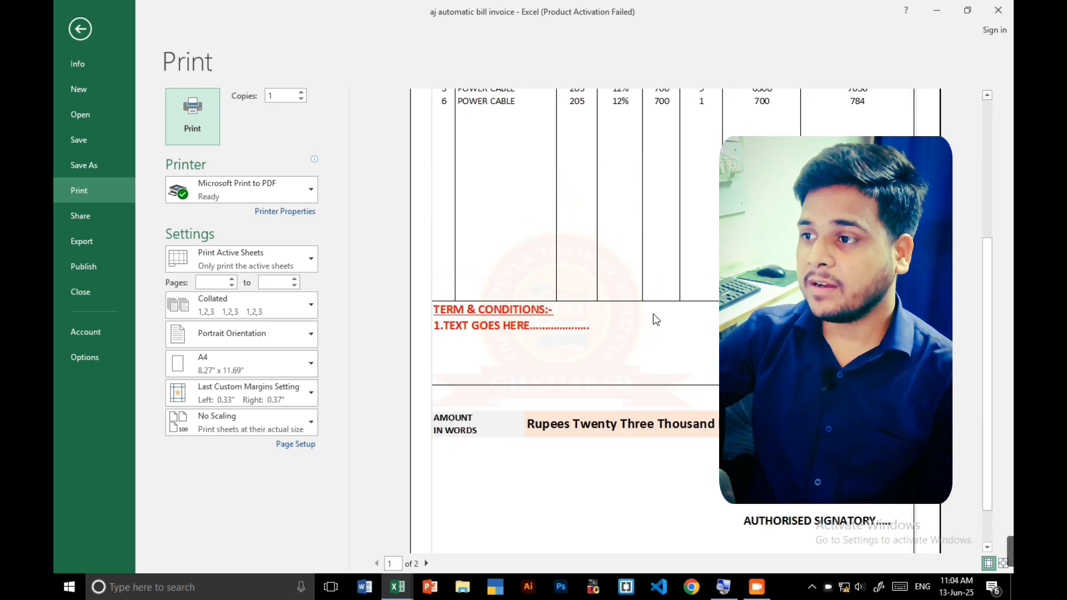
scroll(654, 316, "down", 1)
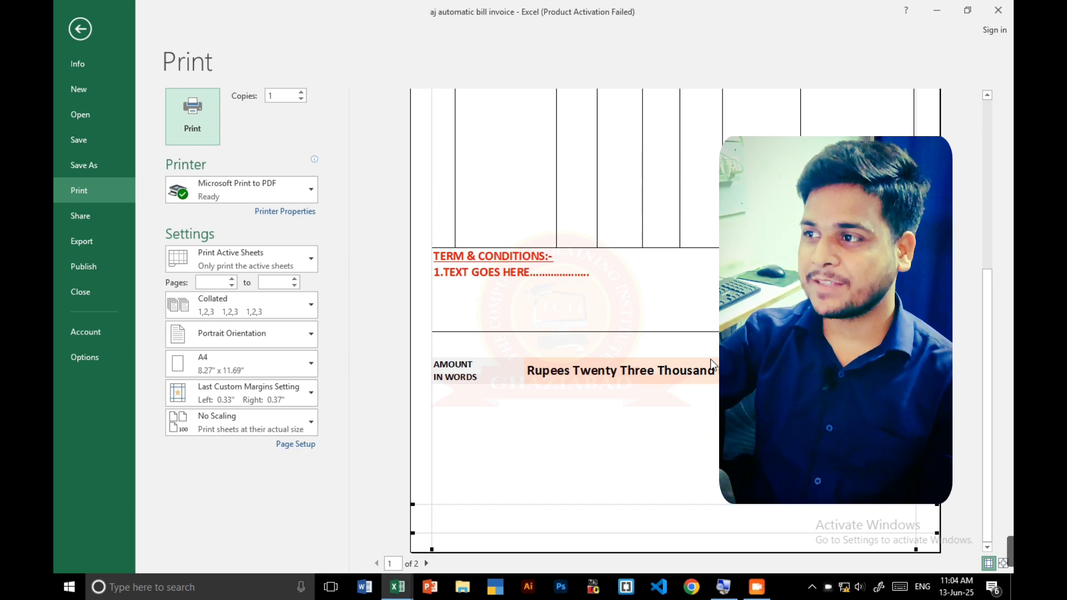
scroll(709, 361, "up", 5)
scroll(710, 366, "up", 1)
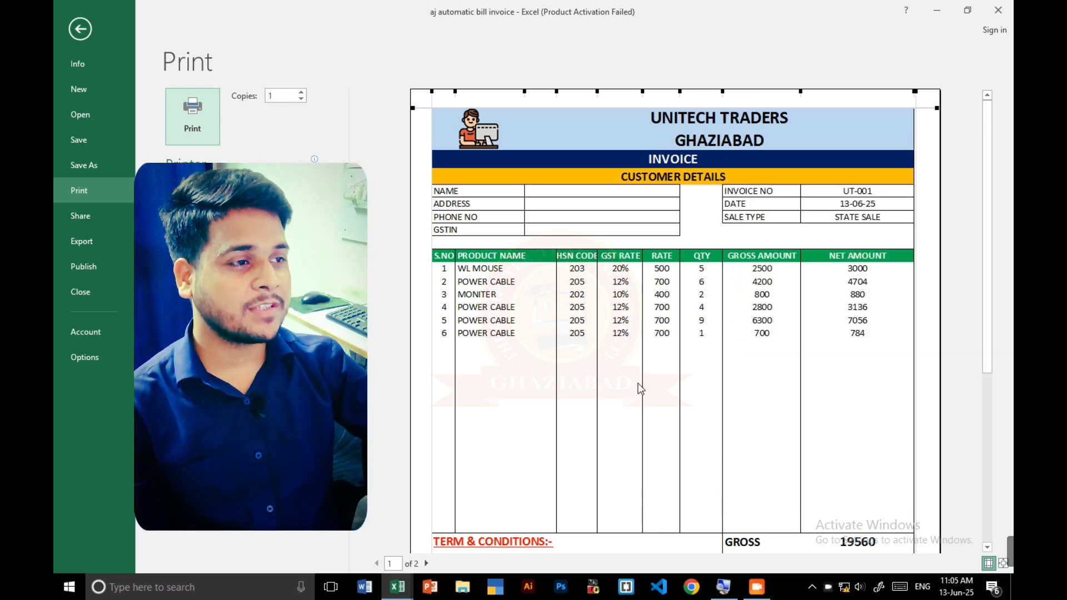
scroll(624, 361, "down", 5)
scroll(624, 362, "up", 5)
left_click(74, 30)
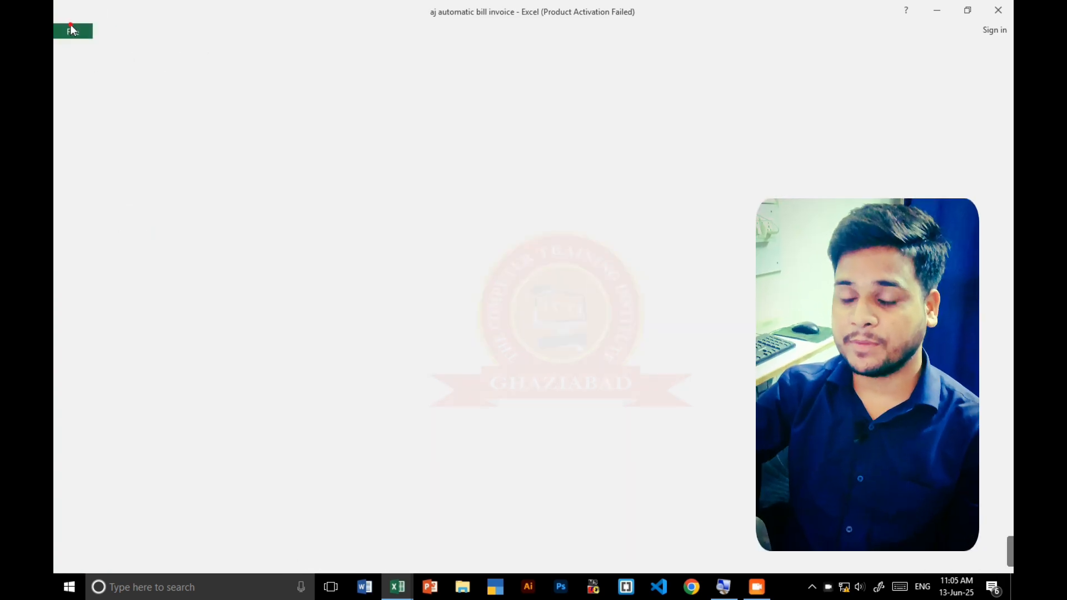